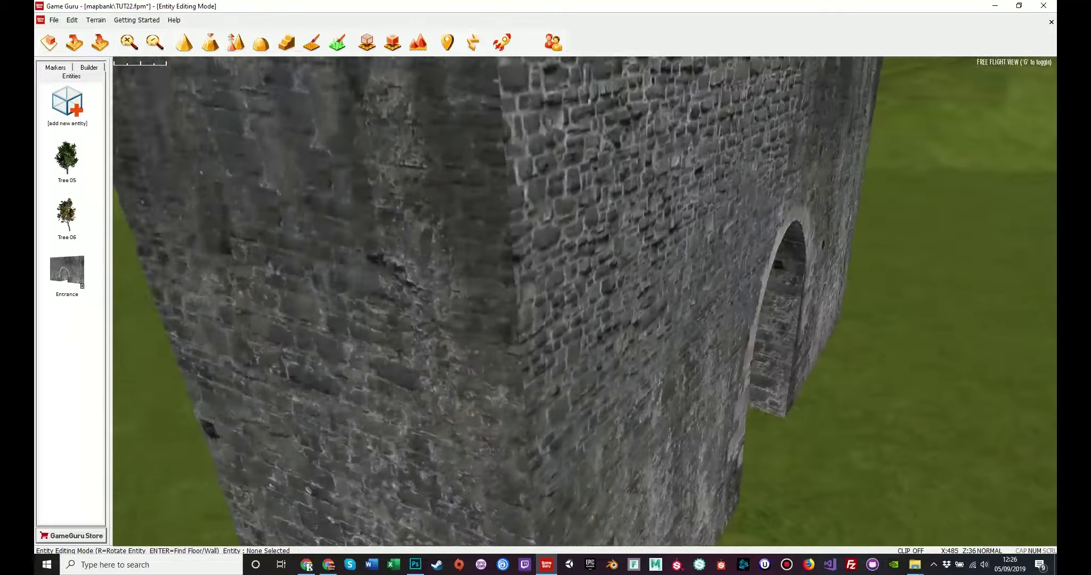
# Add the Banquet Hall from the Mega Pack 02 Buildings set and place it, rotated, on the grass beside the Entrance
pyautogui.press('s')
pyautogui.press('a')
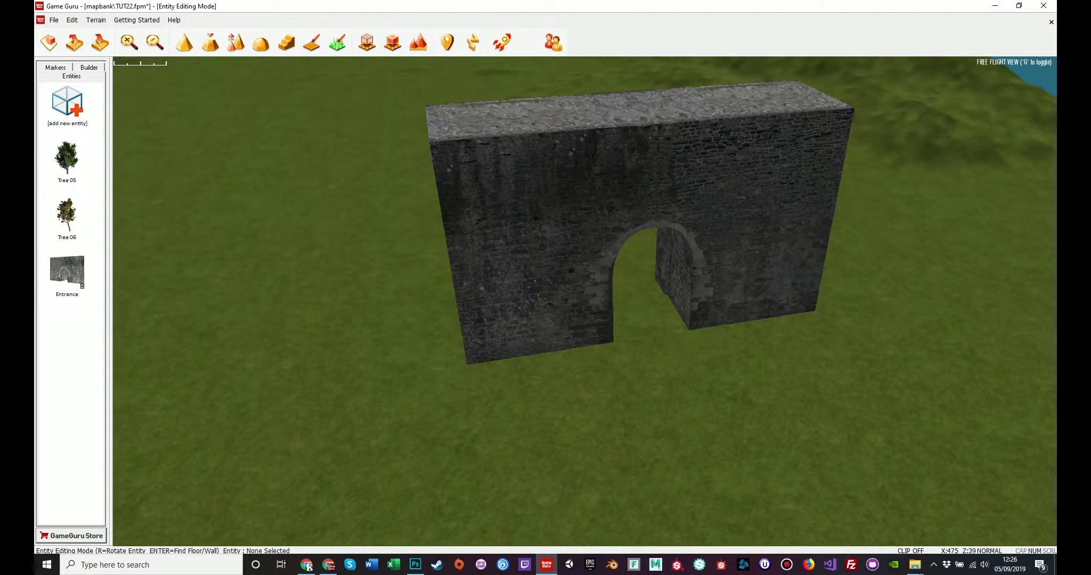
pyautogui.press('s')
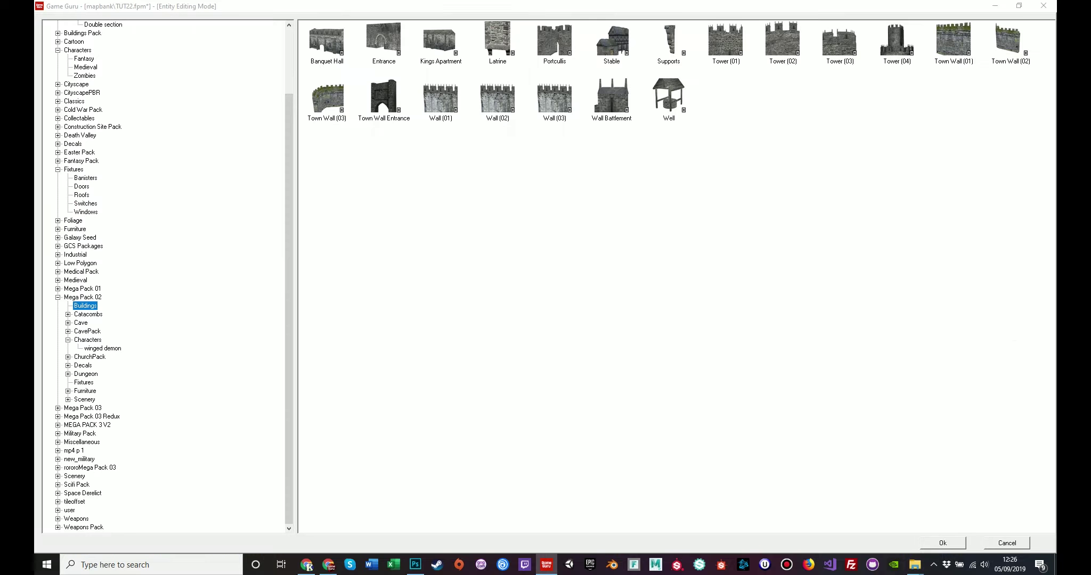
pyautogui.doubleClick(326, 47)
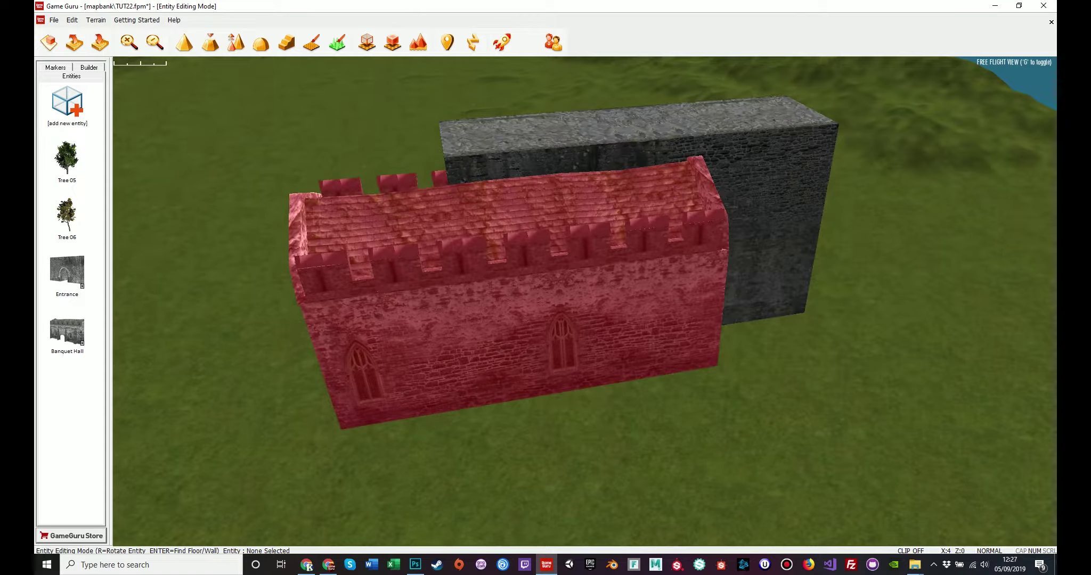
pyautogui.press('r')
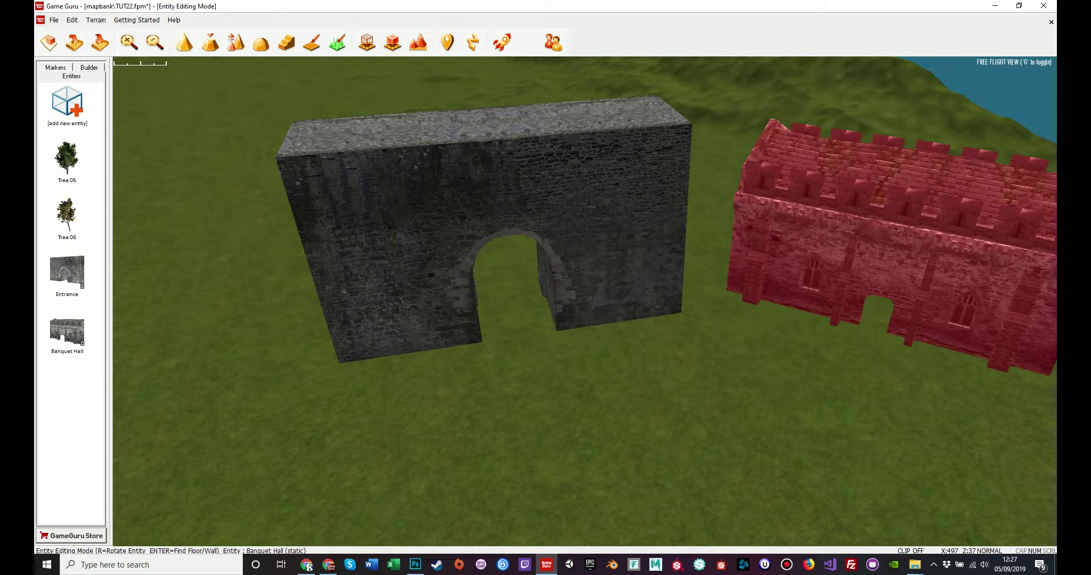
pyautogui.press('d')
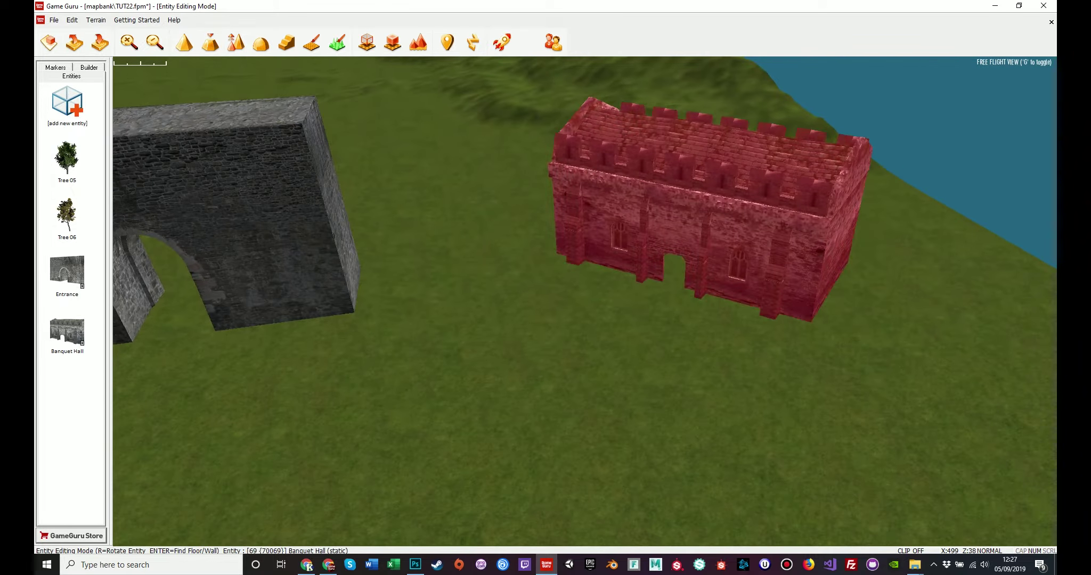
pyautogui.click(687, 245)
# Try out the Kings Apartment from the Buildings set at the Banquet Hall's spot and clear both buildings from the map
pyautogui.click(67, 104)
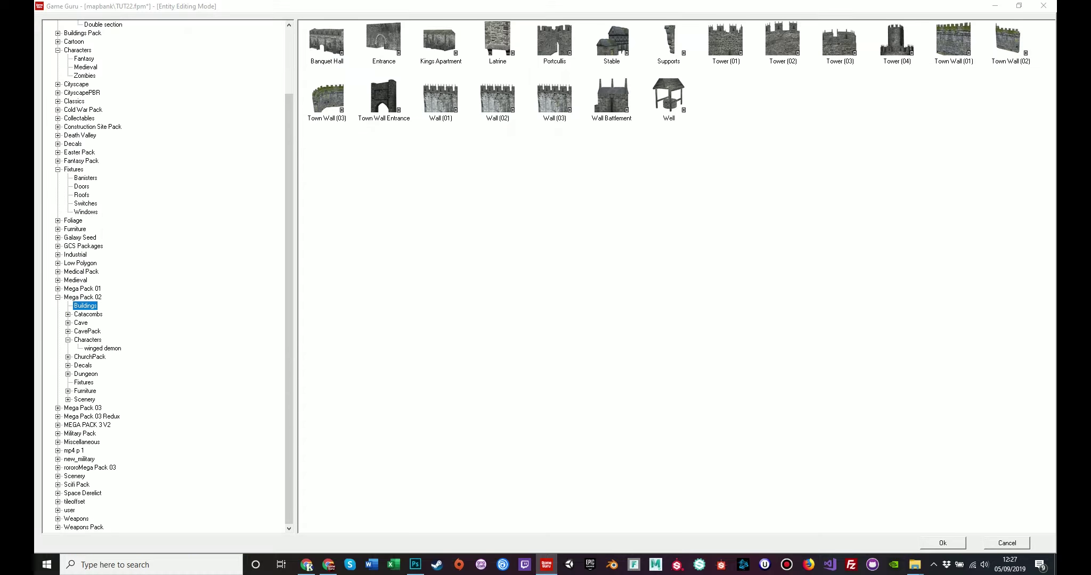
pyautogui.doubleClick(441, 40)
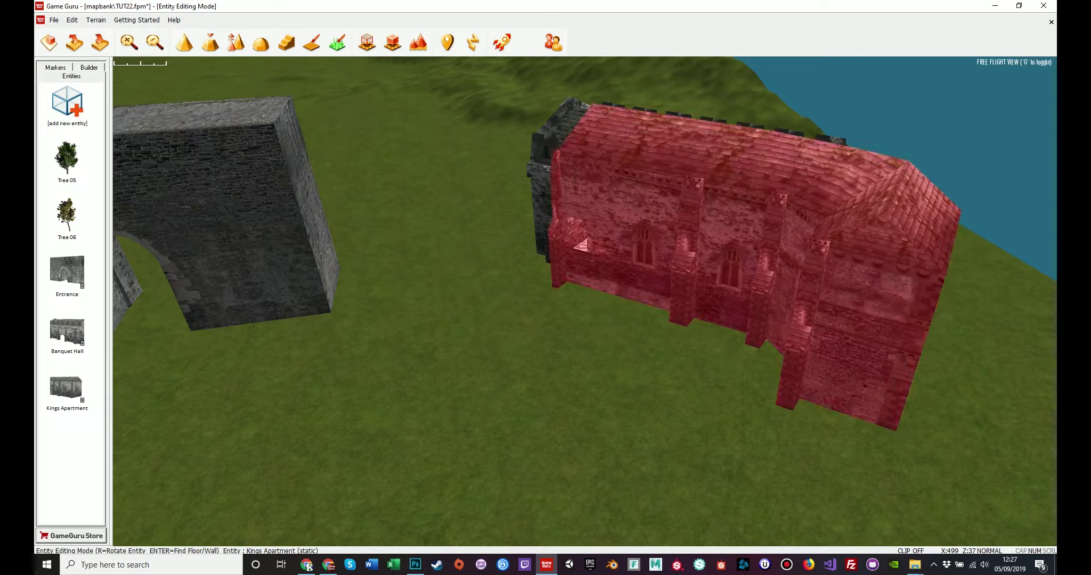
pyautogui.click(692, 240)
pyautogui.press('Delete')
# Add the Latrine from the Mega Pack 02 Buildings set and place it on the grass near the Entrance
pyautogui.click(67, 104)
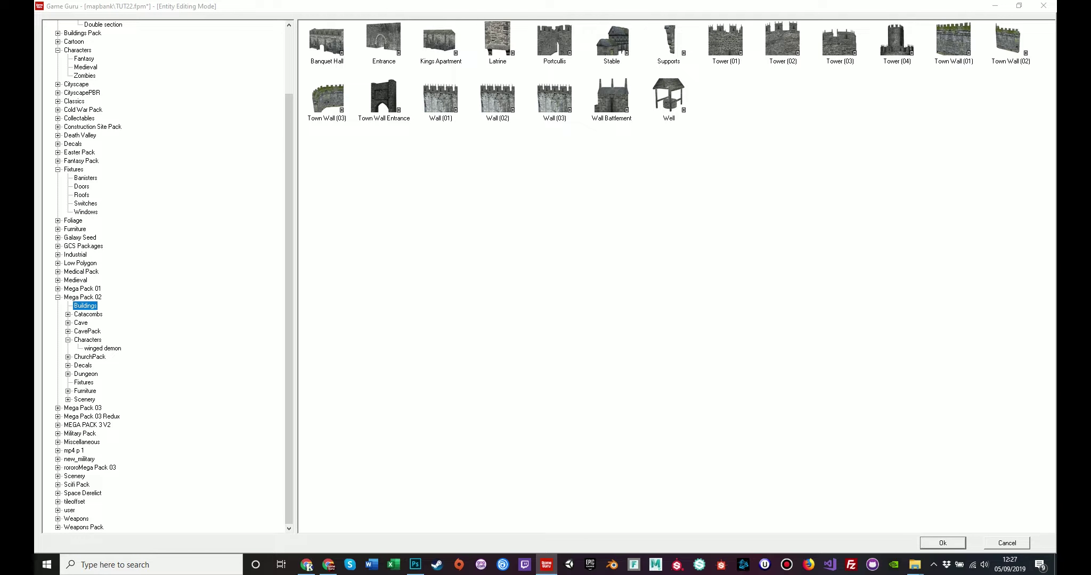
pyautogui.doubleClick(497, 40)
pyautogui.click(639, 277)
pyautogui.moveTo(586, 277); pyautogui.dragTo(756, 304, button='right')
pyautogui.press('w')
pyautogui.press('a')
pyautogui.press('w')
pyautogui.moveTo(586, 303); pyautogui.dragTo(613, 282, button='right')
pyautogui.press('s')
pyautogui.press('w')
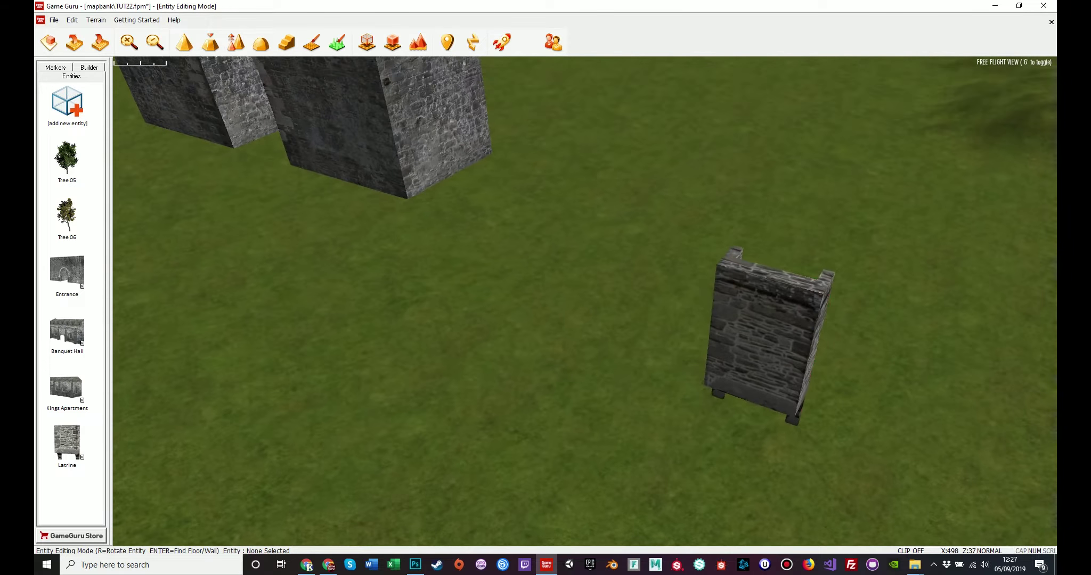
# Move the Latrine against the Entrance wall and raise it high above the ground beside the arch
pyautogui.moveTo(775, 376); pyautogui.dragTo(326, 148)
pyautogui.moveTo(326, 148); pyautogui.dragTo(255, 67, button='right')
pyautogui.press('w')
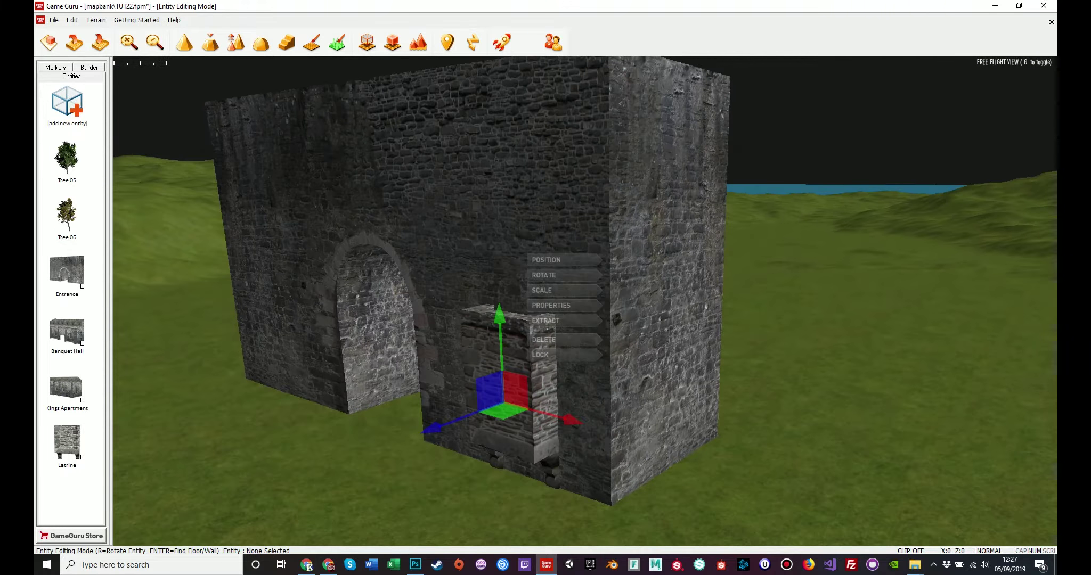
pyautogui.moveTo(496, 247); pyautogui.dragTo(488, 88)
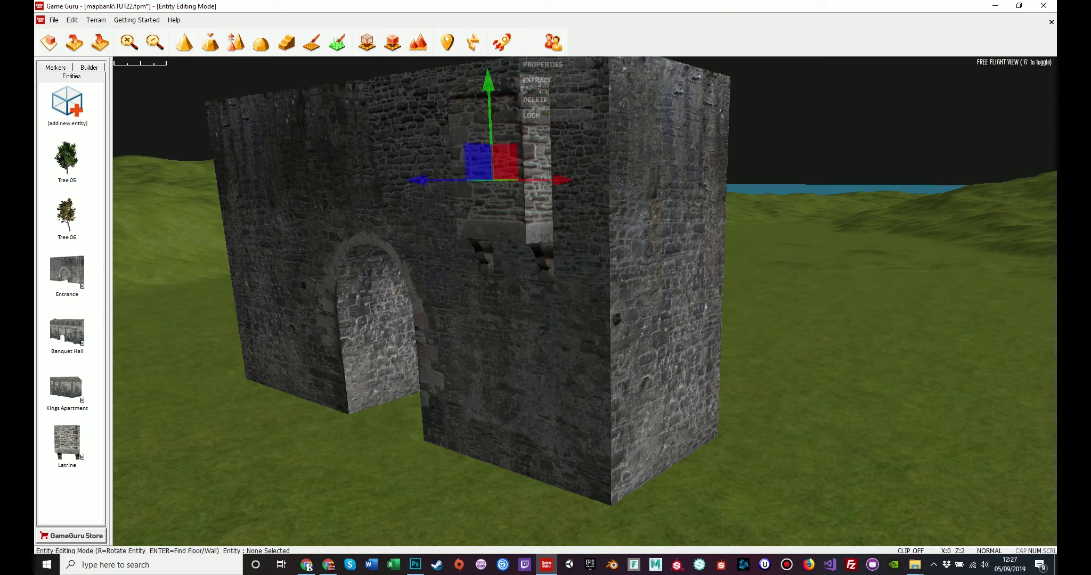
# Check the mounted Latrine from below and from the front, and delete it from the Entrance wall
pyautogui.press('w')
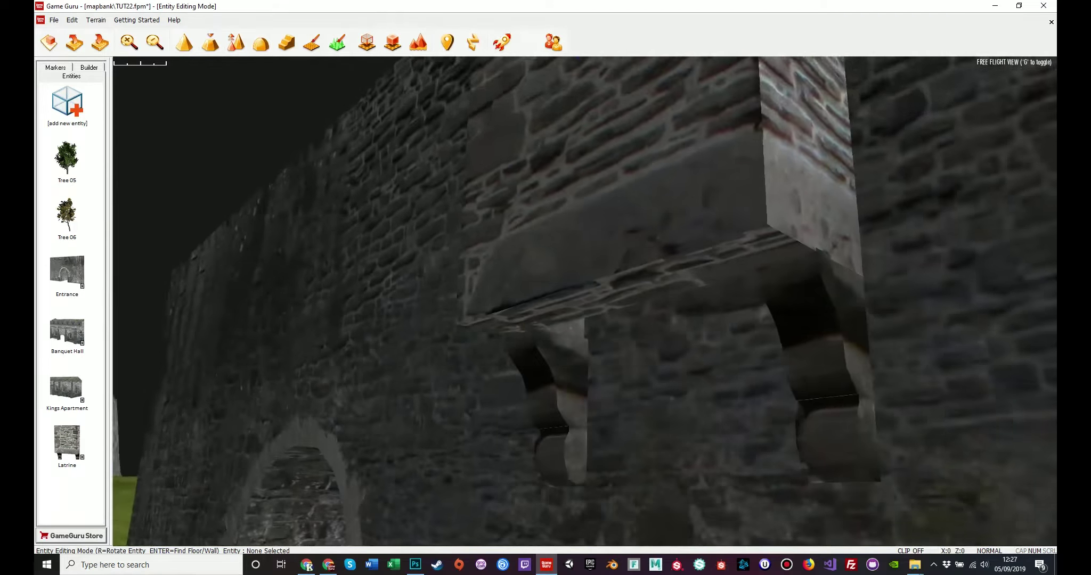
pyautogui.press('w')
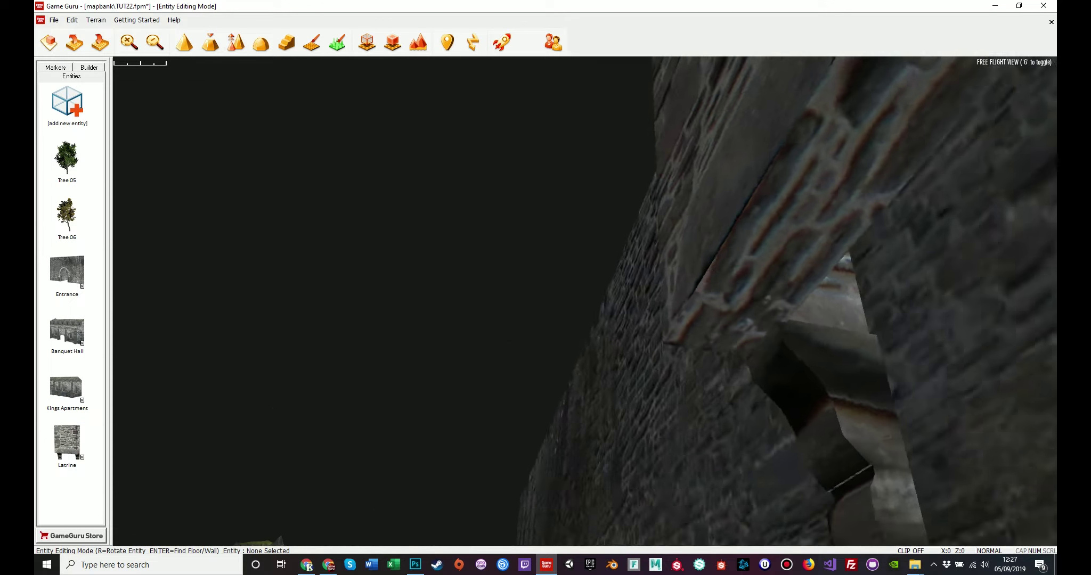
pyautogui.press('s')
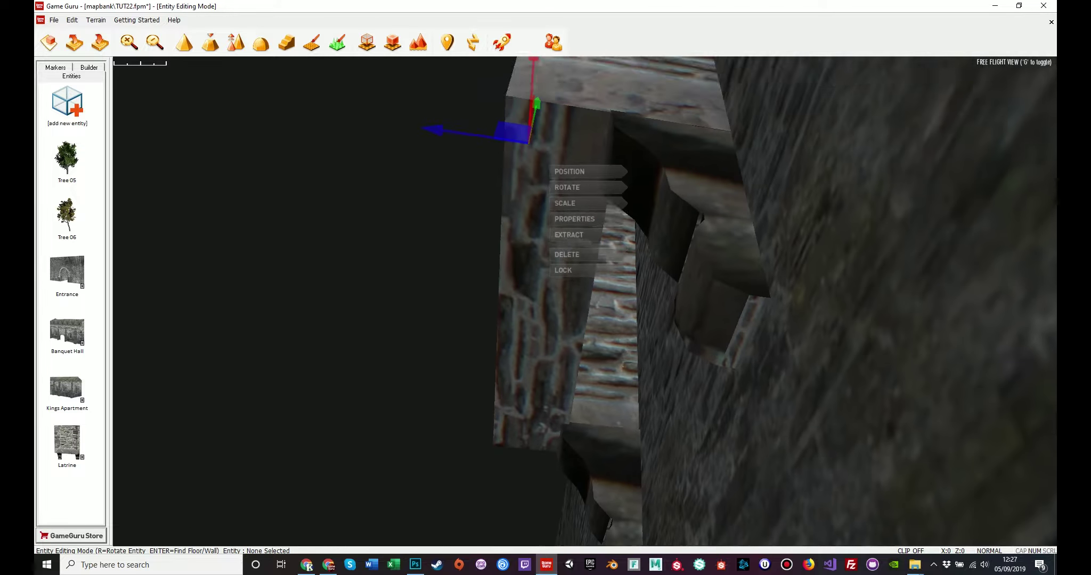
pyautogui.press('s')
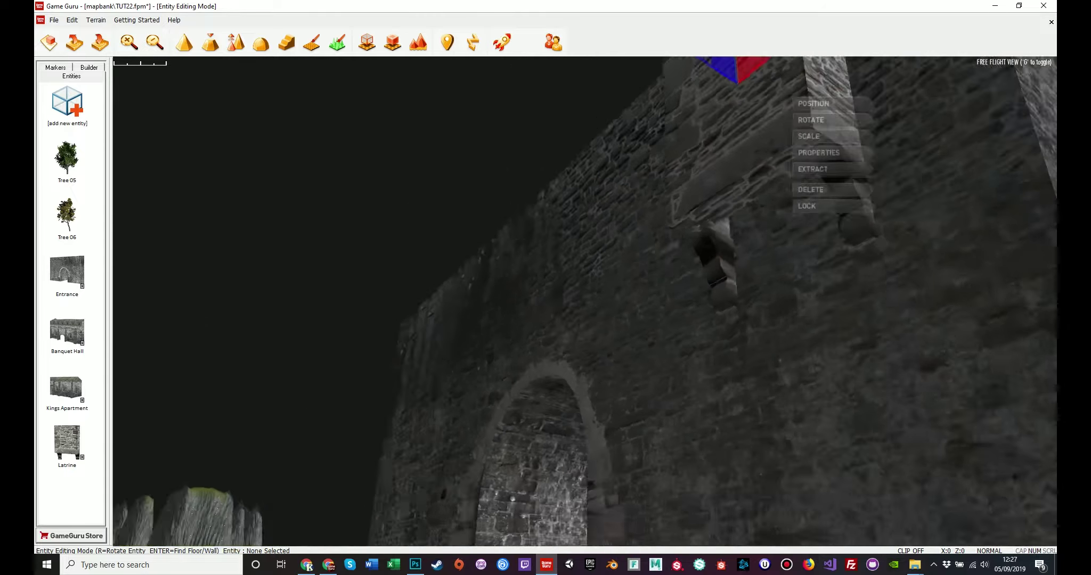
pyautogui.press('s')
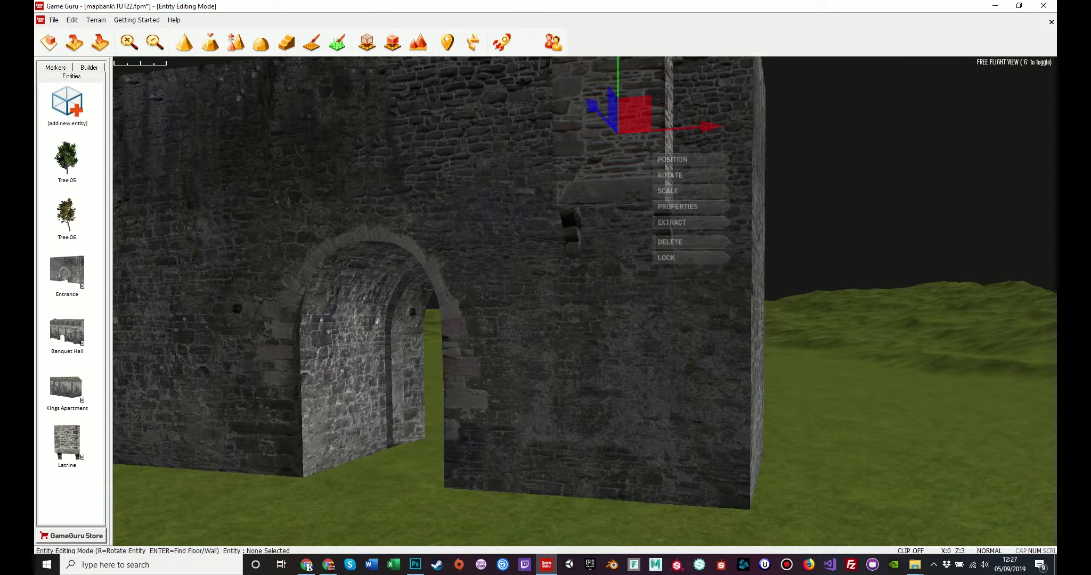
pyautogui.press('a')
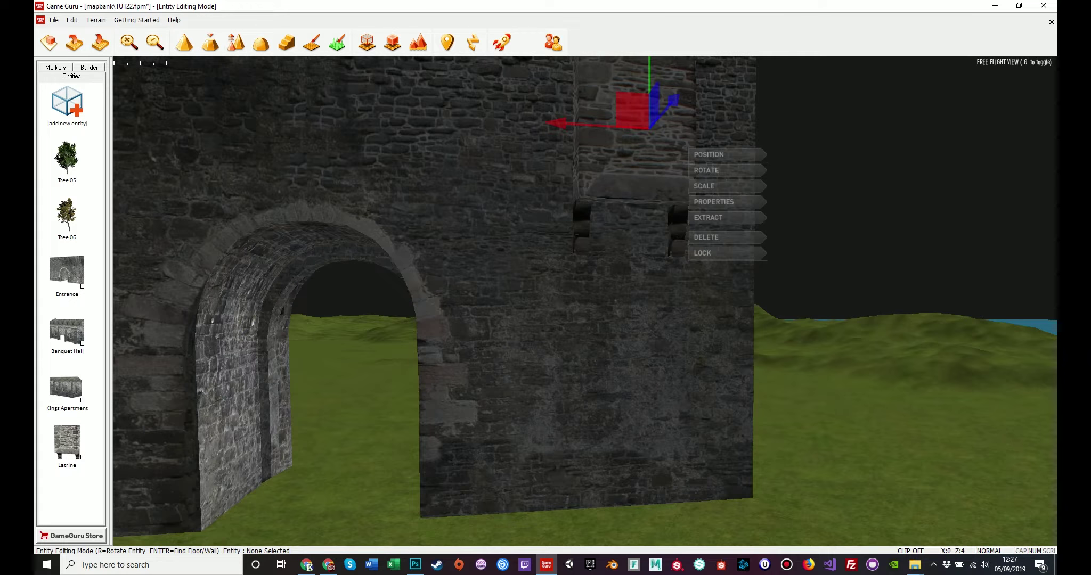
pyautogui.press('Delete')
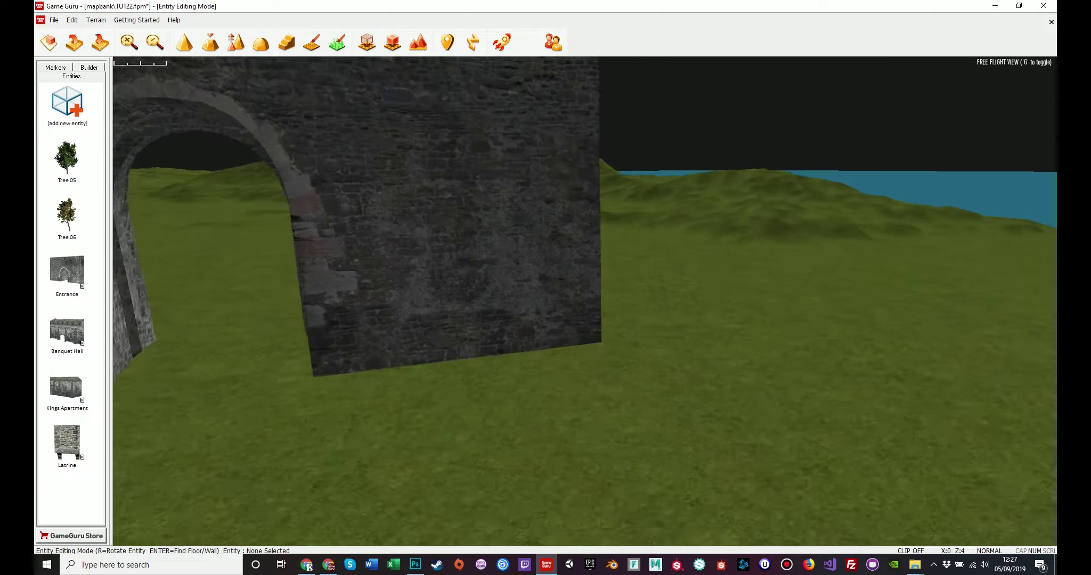
# Add the Portcullis from the Mega Pack 02 Buildings set and position it against the Entrance so their passages line up
pyautogui.press('a')
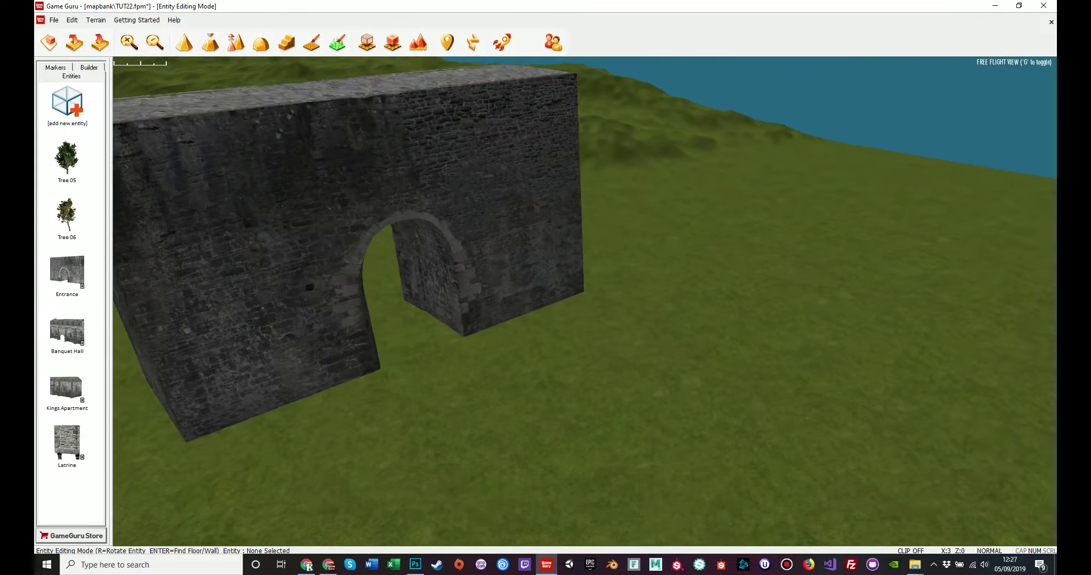
pyautogui.click(67, 105)
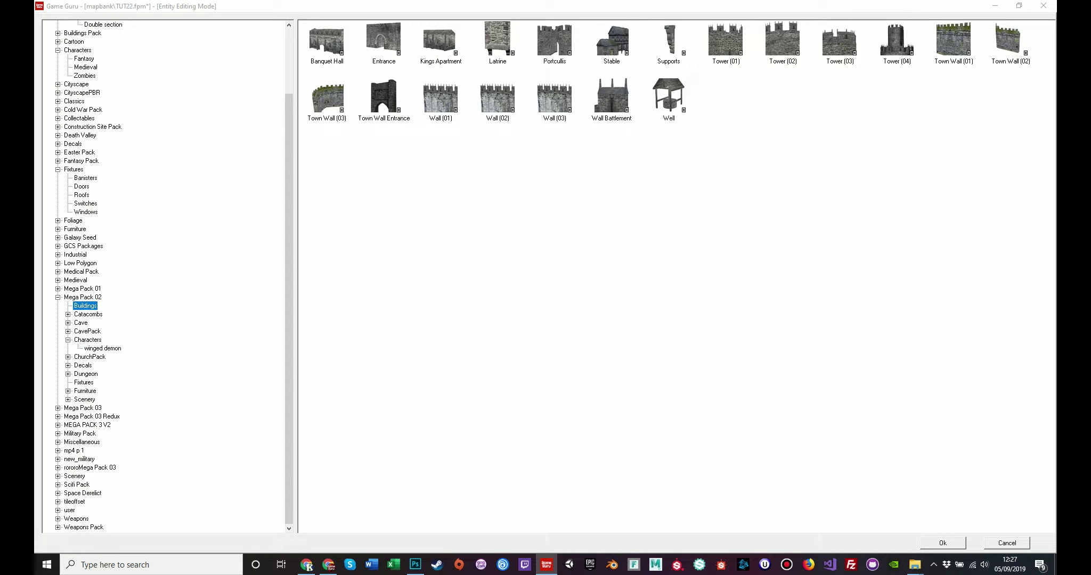
pyautogui.doubleClick(554, 41)
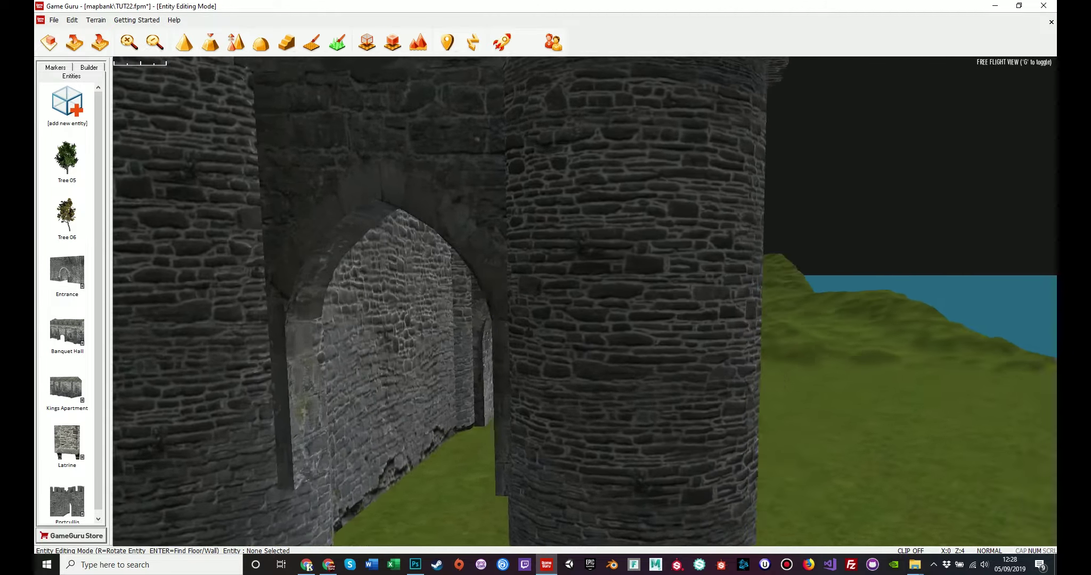
# Examine how the Portcullis gatehouse joins the Entrance, viewing its towers, walkways and passage from several sides and above
pyautogui.press('w')
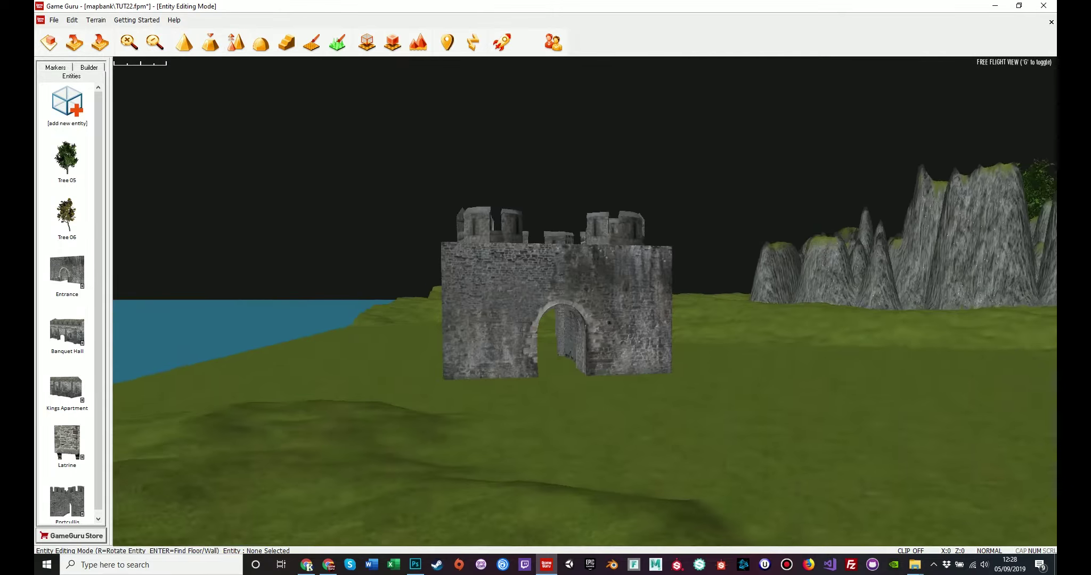
pyautogui.press('w')
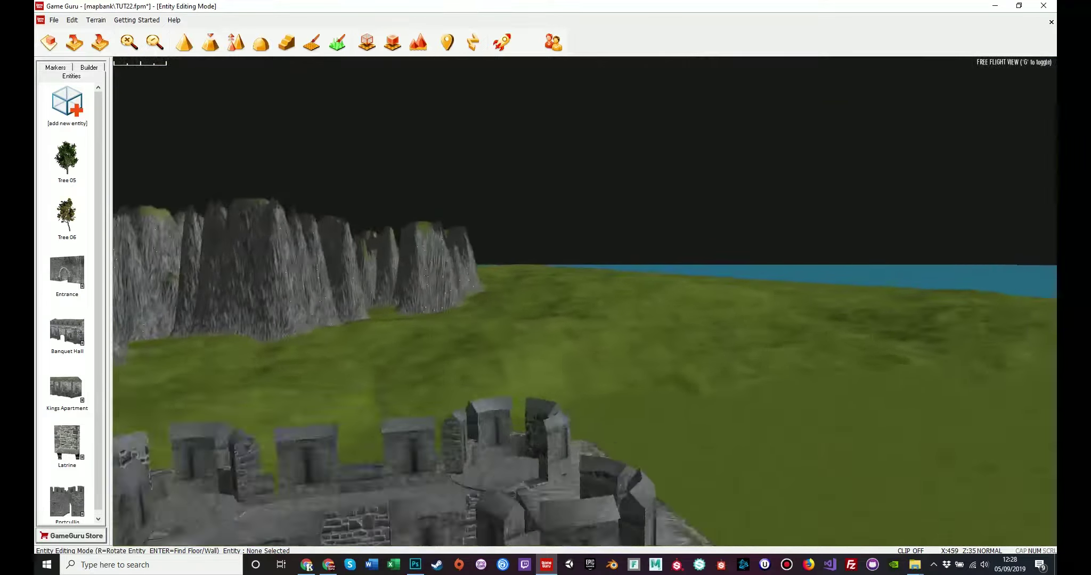
pyautogui.press('s')
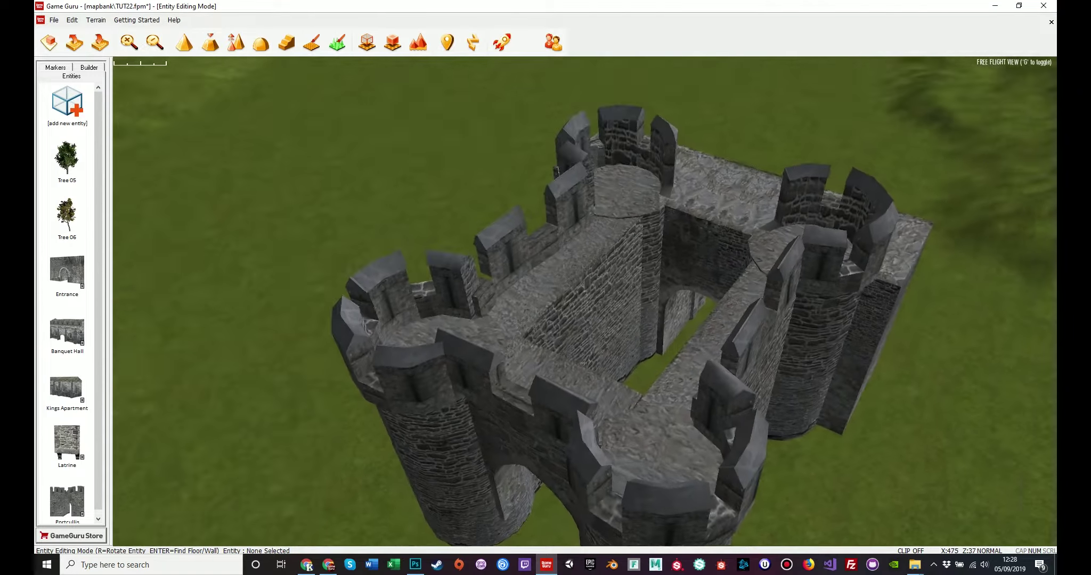
pyautogui.press('w')
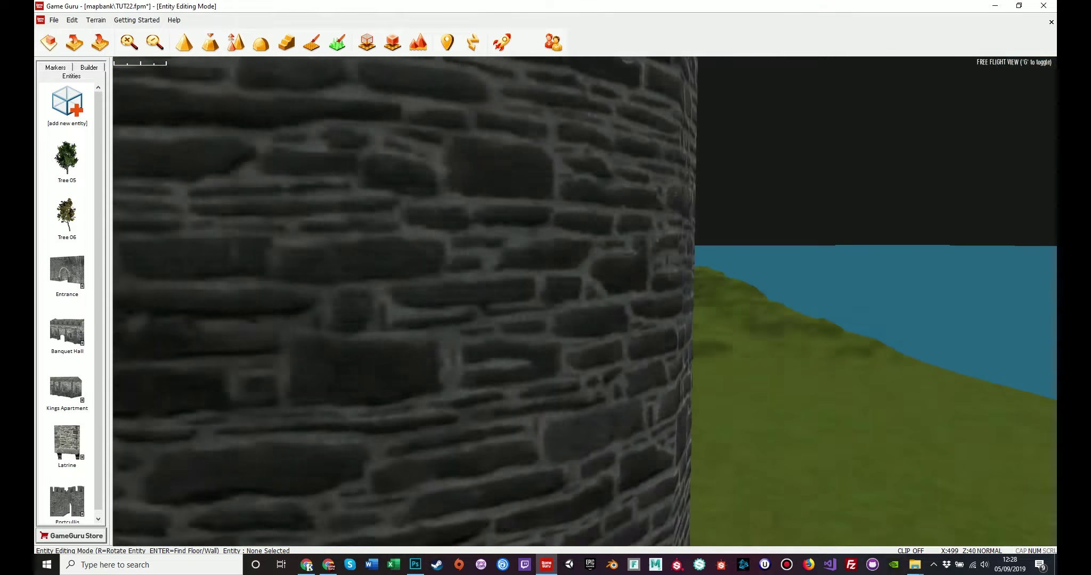
pyautogui.press('s')
pyautogui.press('w')
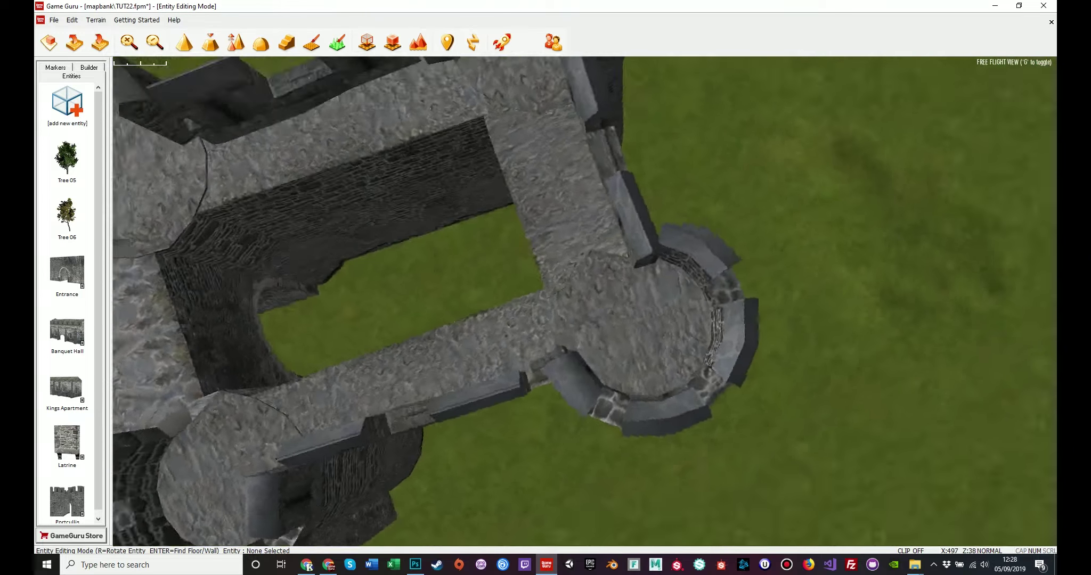
pyautogui.press('s')
pyautogui.press('d')
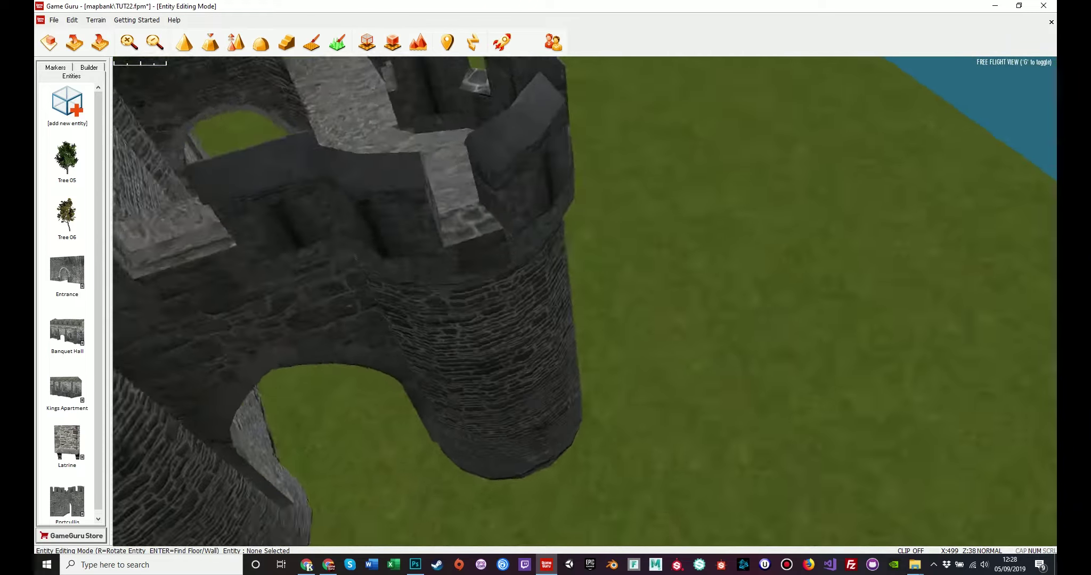
pyautogui.press('s')
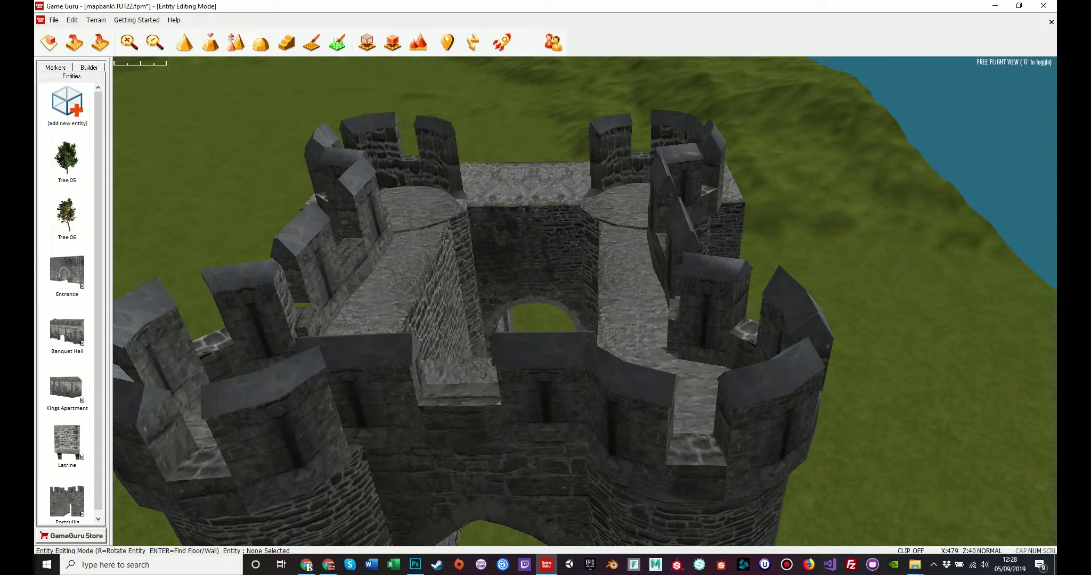
pyautogui.press('a')
pyautogui.press('s')
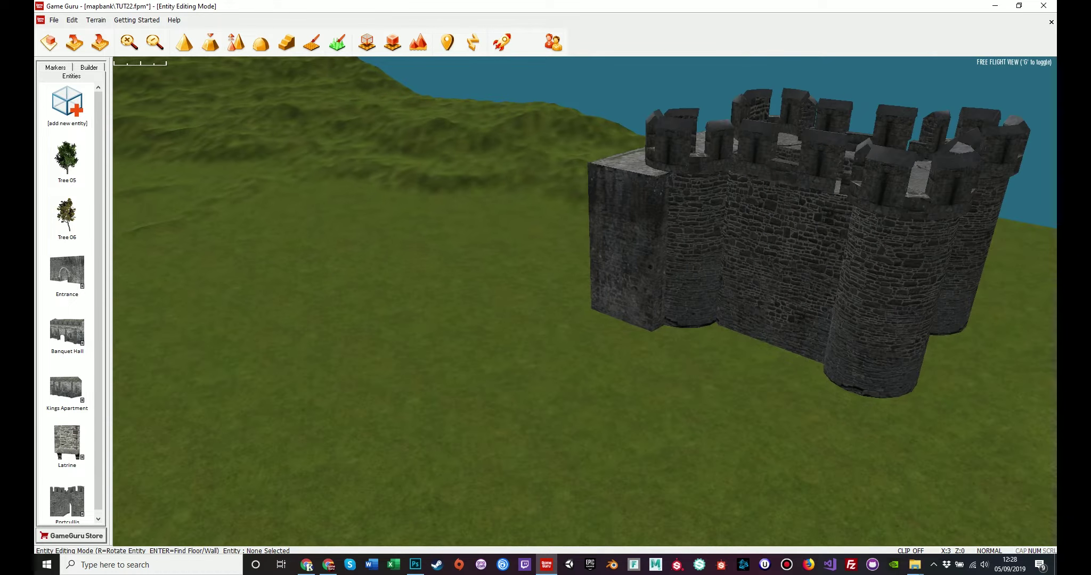
# Add the Stable from the Buildings set, place it on the grass beside the gatehouse, and delete it
pyautogui.click(66, 106)
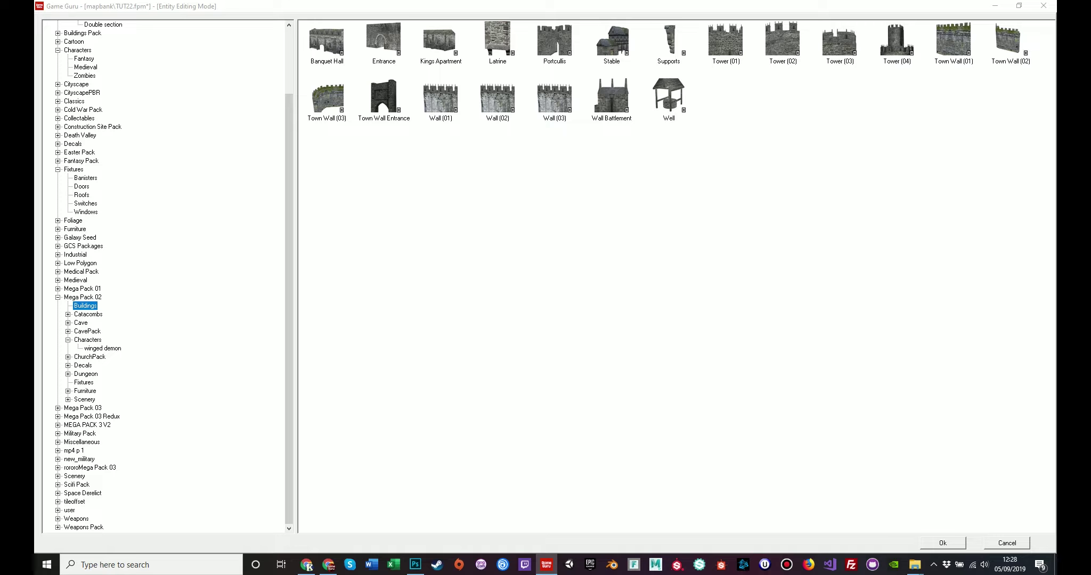
pyautogui.doubleClick(611, 41)
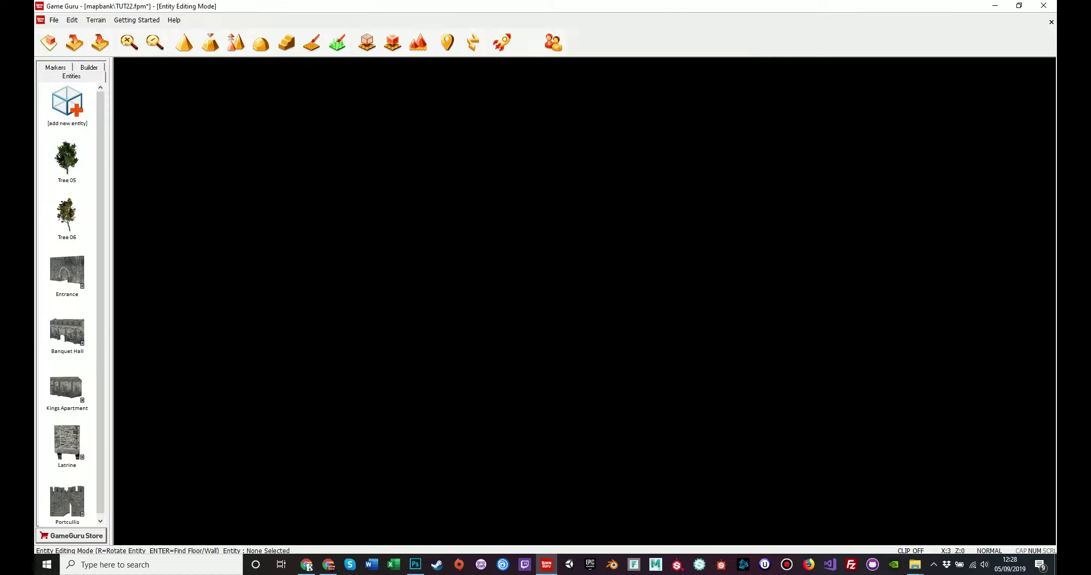
pyautogui.click(365, 250)
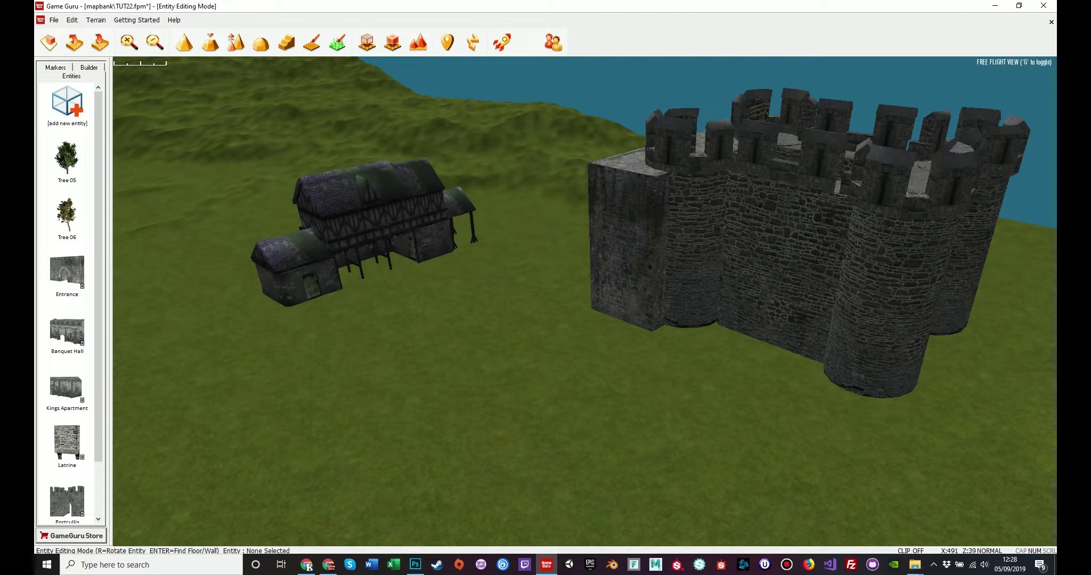
pyautogui.click(351, 221)
pyautogui.click(420, 135)
# Add the Supports piece from the Mega Pack 02 Buildings set and place it on the grass near the gatehouse
pyautogui.click(66, 107)
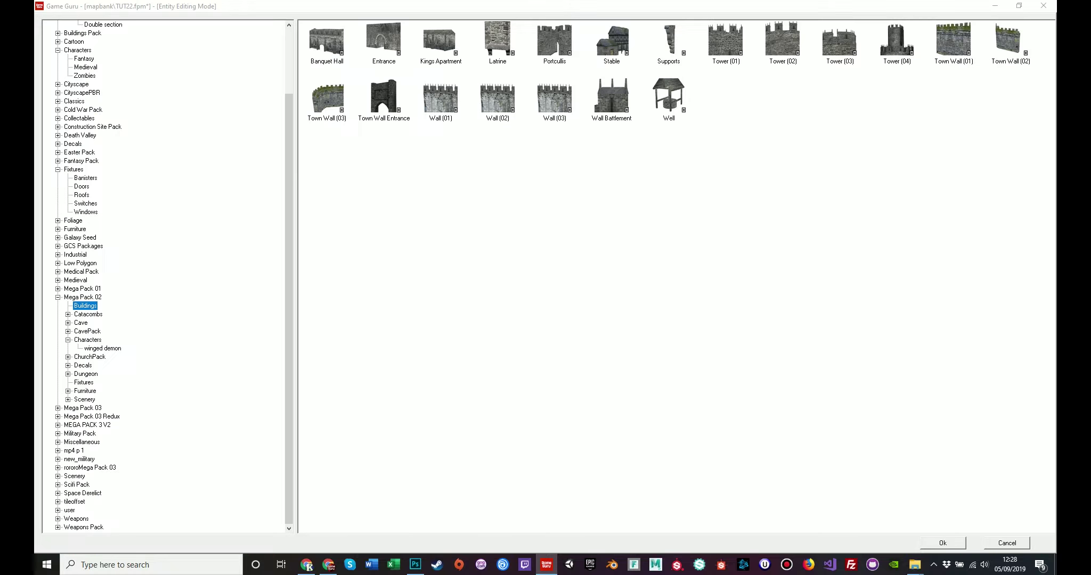
pyautogui.doubleClick(668, 41)
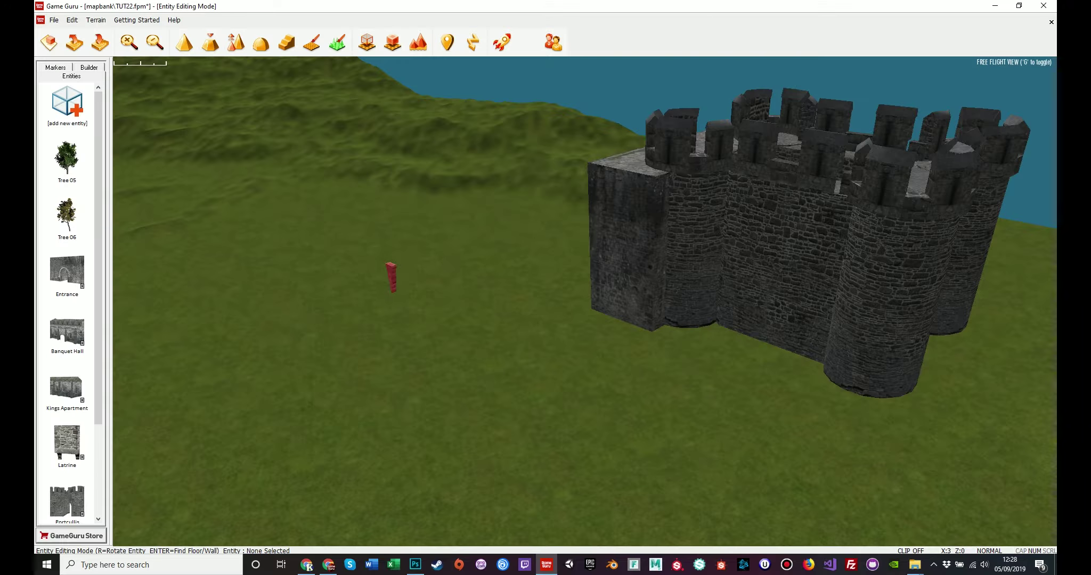
pyautogui.click(488, 385)
pyautogui.moveTo(488, 385); pyautogui.dragTo(527, 370, button='right')
pyautogui.press('w')
pyautogui.press('w')
pyautogui.press('d')
pyautogui.press('a')
pyautogui.press('d')
# Move the Supports piece against the Entrance wall and raise it to the upper part of the wall beside the arch
pyautogui.click(730, 256)
pyautogui.press('s')
pyautogui.moveTo(660, 341); pyautogui.dragTo(127, 378)
pyautogui.click(323, 462)
pyautogui.press('a')
pyautogui.moveTo(324, 462); pyautogui.dragTo(330, 442, button='right')
pyautogui.moveTo(557, 509); pyautogui.dragTo(392, 85)
pyautogui.moveTo(392, 86)
pyautogui.mouseDown(button='right')
pyautogui.moveTo(426, 58)
pyautogui.moveTo(383, 37)
pyautogui.moveTo(405, 69)
pyautogui.mouseUp(button='right')
pyautogui.press('w')
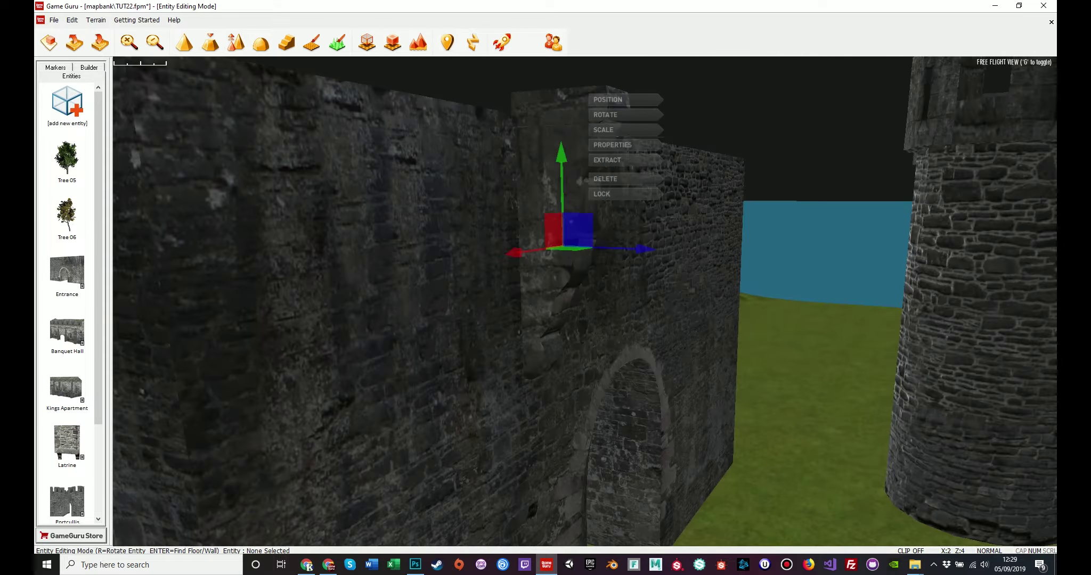
# Move the Supports piece to the top edge of the Entrance wall, near its outer corner
pyautogui.moveTo(567, 229); pyautogui.dragTo(346, 184)
pyautogui.click(367, 203)
pyautogui.moveTo(368, 202)
pyautogui.mouseDown(button='right')
pyautogui.moveTo(250, 189)
pyautogui.moveTo(352, 187)
pyautogui.moveTo(341, 184)
pyautogui.moveTo(372, 213)
pyautogui.mouseUp(button='right')
pyautogui.press('d')
pyautogui.press('a')
pyautogui.press('s')
# Add Tower (01) from the Mega Pack 02 Buildings set and place it on the open grass near the Entrance
pyautogui.click(67, 104)
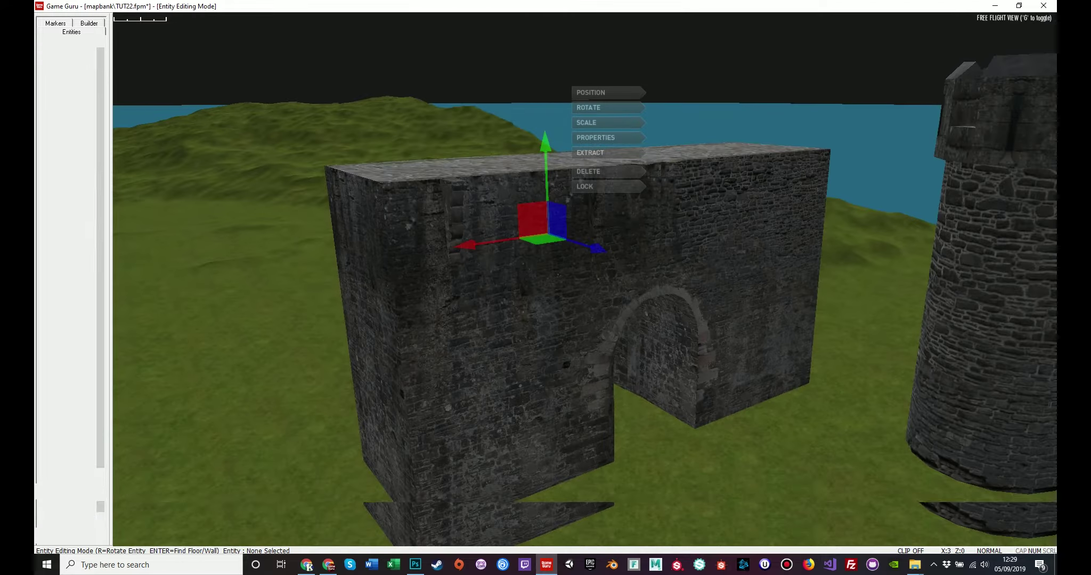
pyautogui.doubleClick(725, 42)
pyautogui.press('a')
pyautogui.click(341, 298)
pyautogui.moveTo(341, 298); pyautogui.dragTo(399, 293, button='right')
pyautogui.press('s')
pyautogui.press('w')
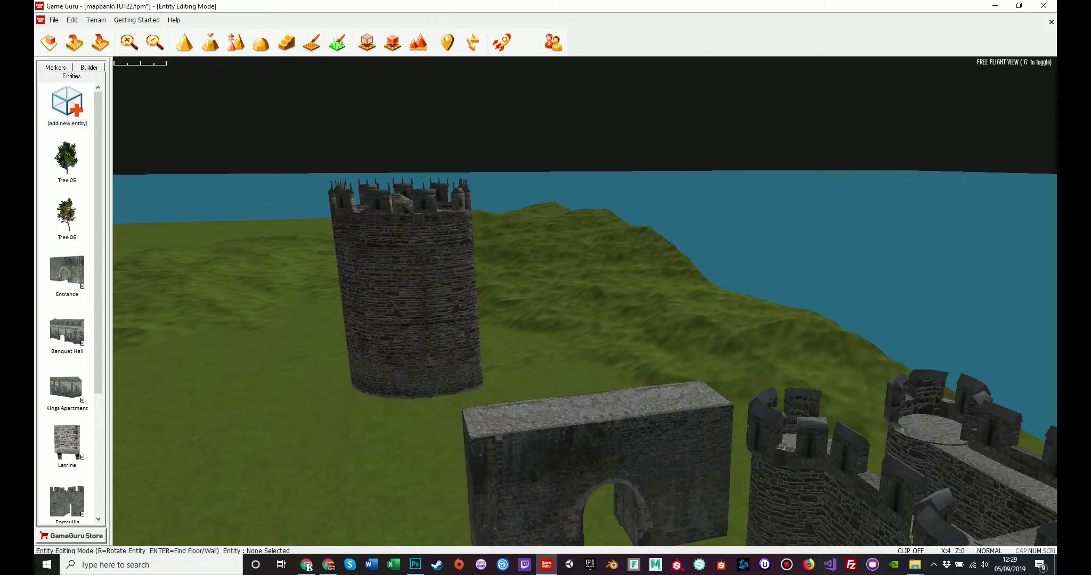
# Add Tower (02) from the Buildings set, place it beside Tower (01), and compare both towers from above
pyautogui.click(67, 104)
pyautogui.doubleClick(782, 43)
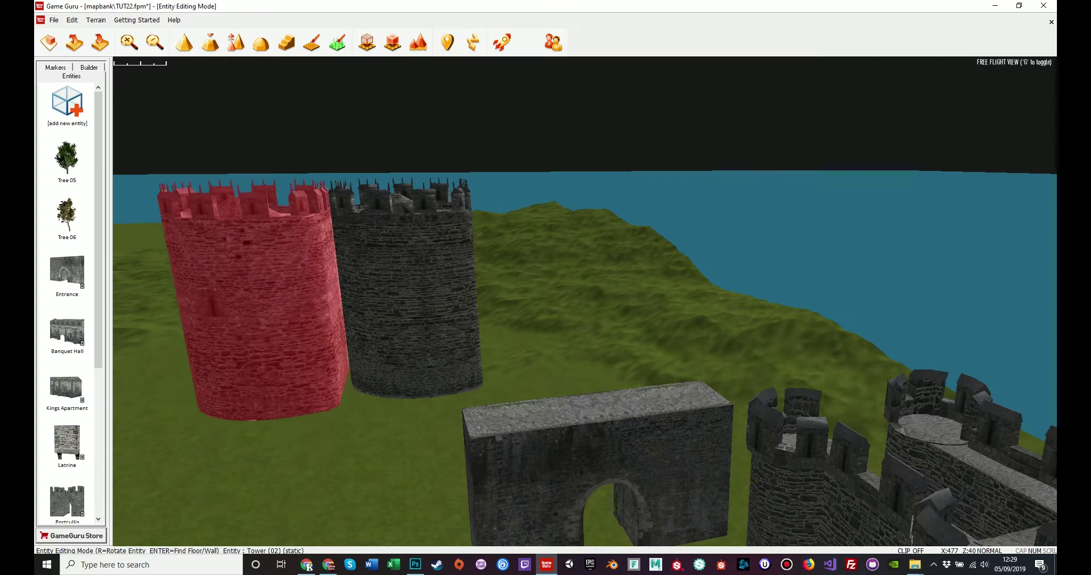
pyautogui.press('f')
pyautogui.press('w')
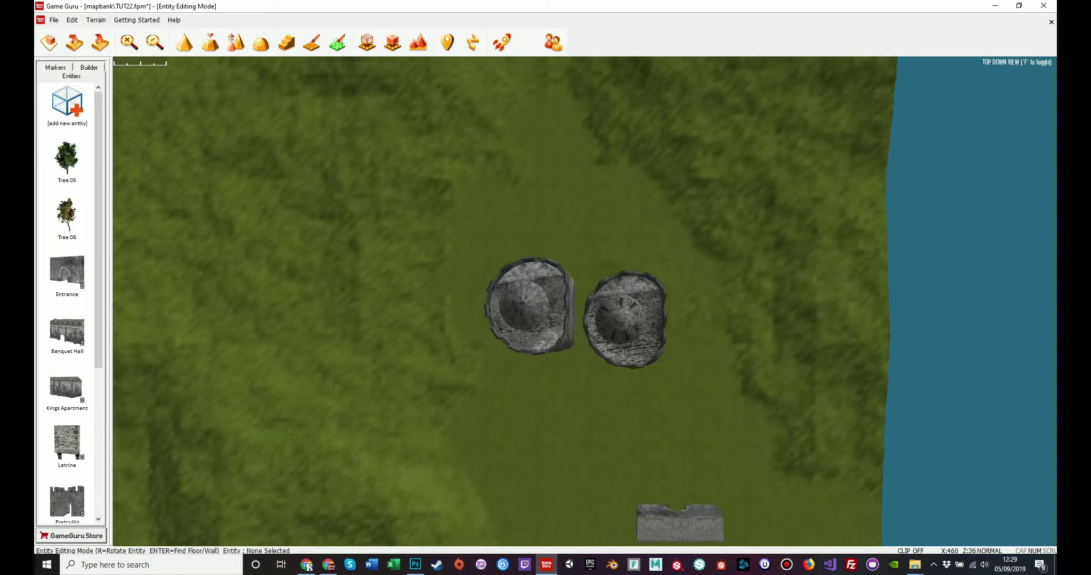
pyautogui.press('d')
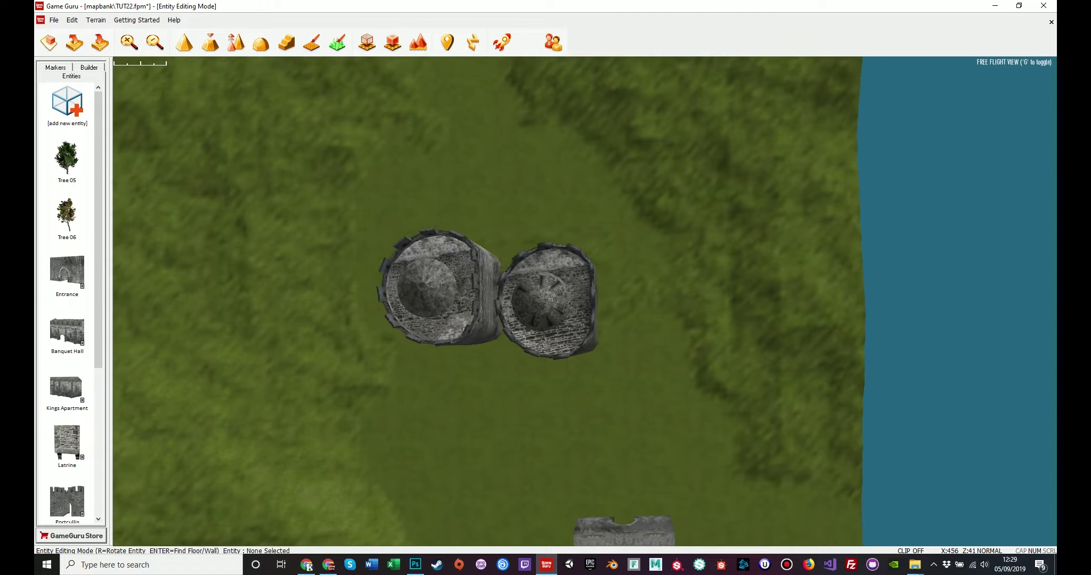
# Delete Tower (01) and Tower (02) from the grass after viewing them in free flight
pyautogui.press('g')
pyautogui.moveTo(585, 302); pyautogui.dragTo(378, 181, button='right')
pyautogui.press('d')
pyautogui.press('d')
pyautogui.click(374, 421)
pyautogui.press('Delete')
pyautogui.press('Delete')
# Add Tower (03) from the Buildings set, place it on the grass, view it, and delete it
pyautogui.click(67, 103)
pyautogui.doubleClick(839, 40)
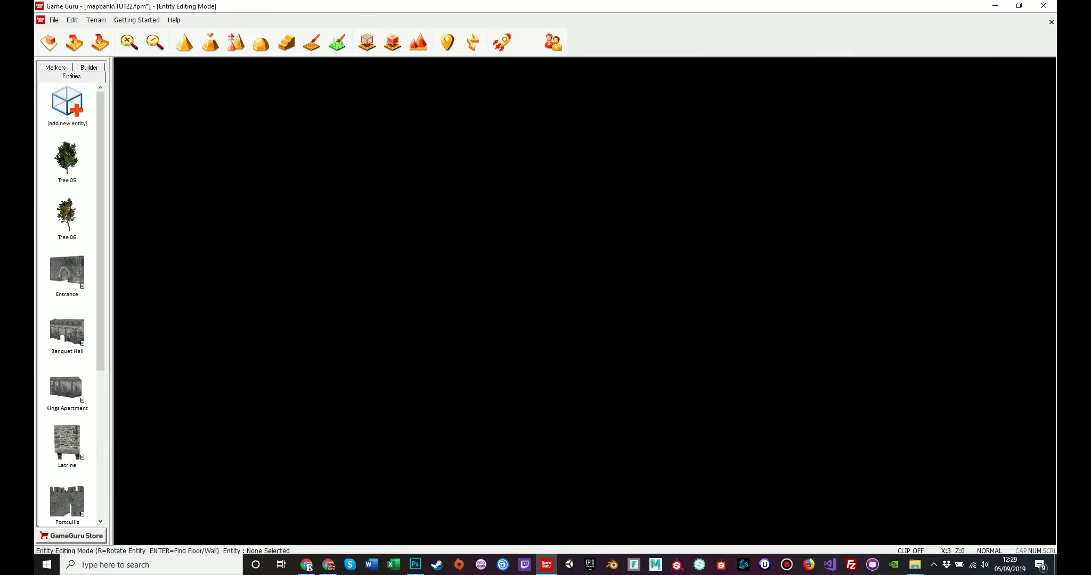
pyautogui.click(543, 479)
pyautogui.moveTo(543, 469); pyautogui.dragTo(639, 463, button='right')
pyautogui.press('w')
pyautogui.press('w')
pyautogui.click(580, 463)
pyautogui.press('Delete')
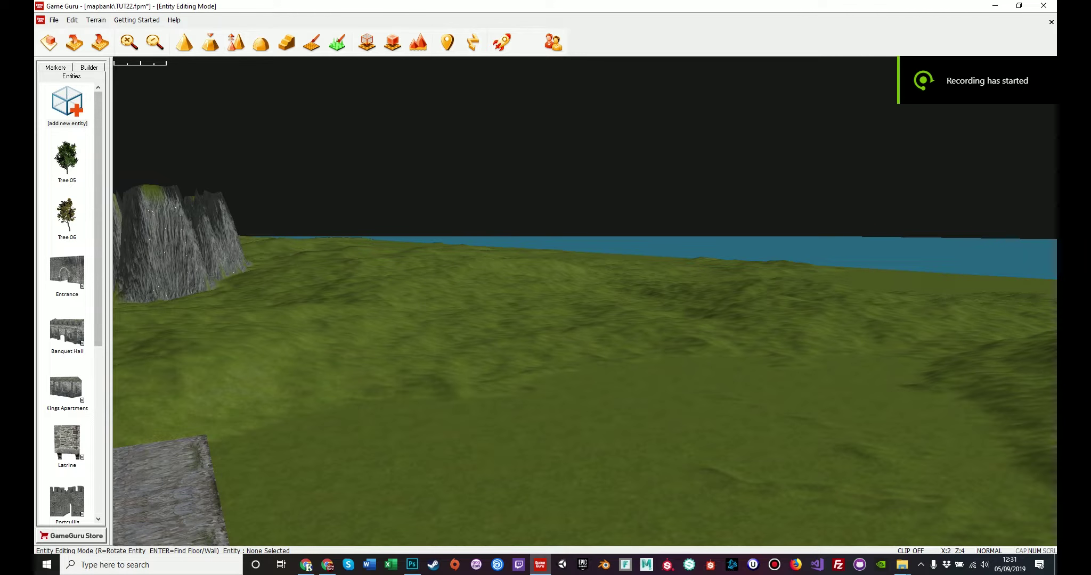
# Add Tower (04) from the Buildings set, place it on the grass, view it from around and above, and delete it
pyautogui.click(67, 104)
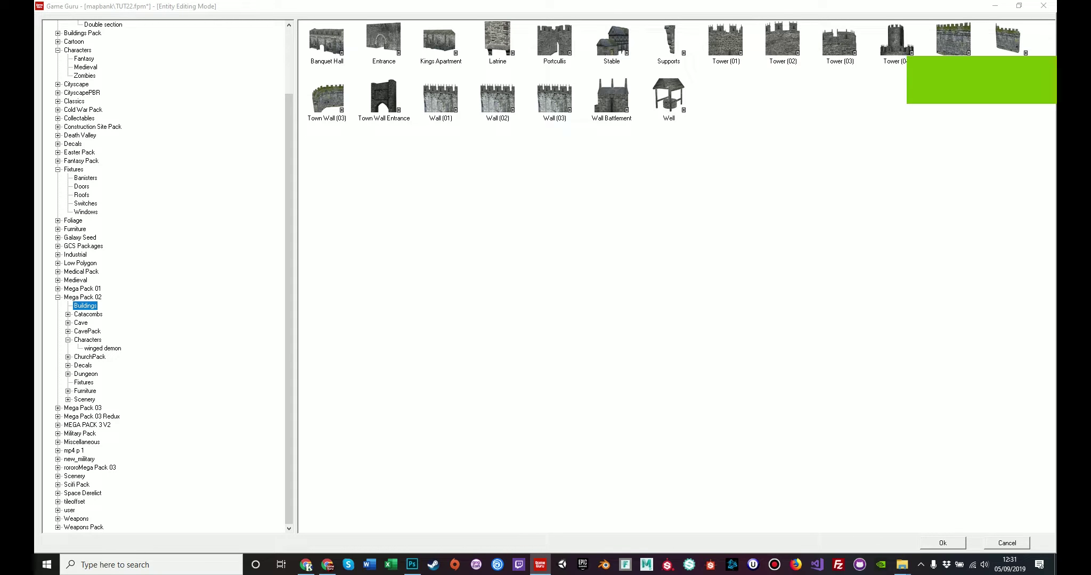
pyautogui.press('Escape')
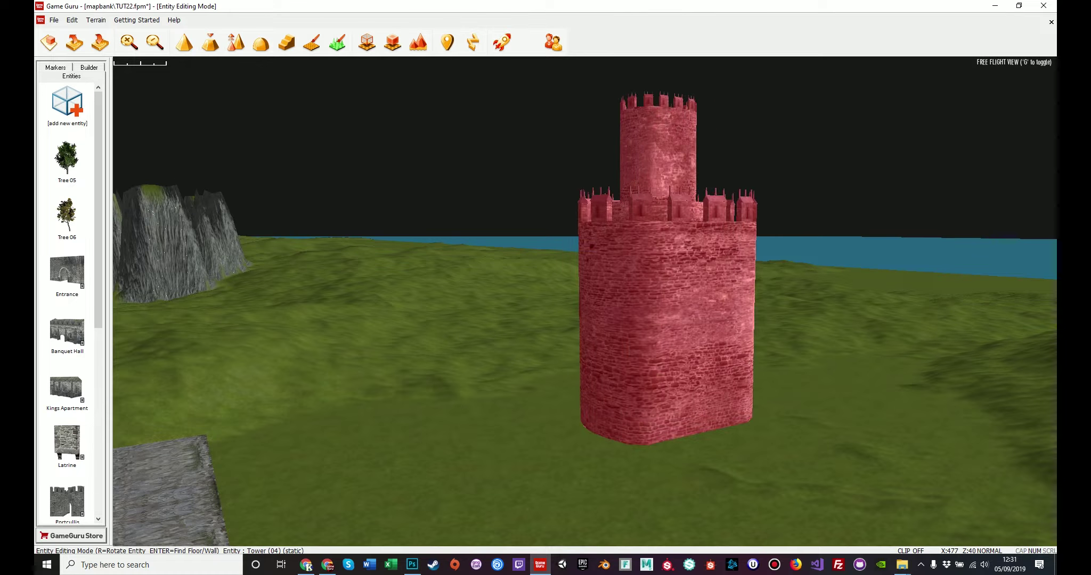
pyautogui.click(669, 426)
pyautogui.moveTo(670, 426); pyautogui.dragTo(746, 373, button='right')
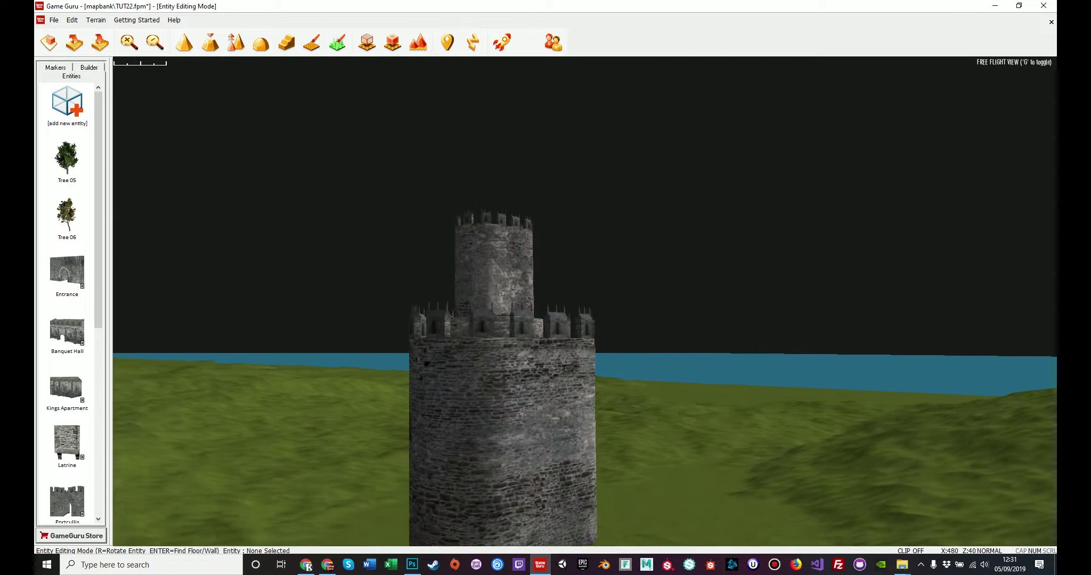
pyautogui.press('w')
pyautogui.press('w')
pyautogui.moveTo(586, 301); pyautogui.dragTo(692, 301, button='right')
pyautogui.press('s')
pyautogui.press('w')
pyautogui.click(319, 330)
pyautogui.press('Delete')
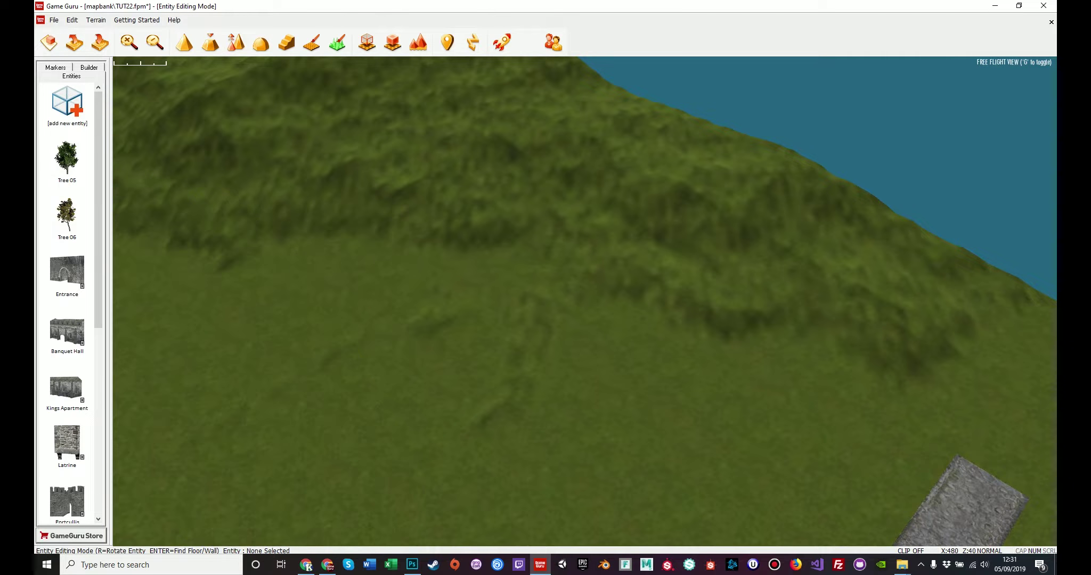
# Add the Town Wall Entrance from the Buildings set and place it on the grass in front of the Entrance
pyautogui.click(67, 105)
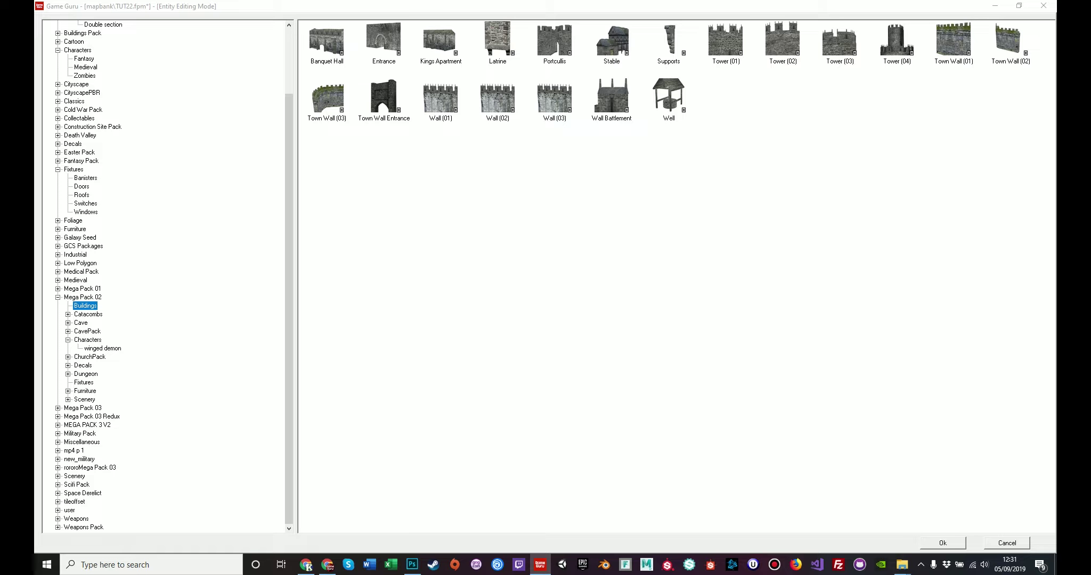
pyautogui.doubleClick(381, 100)
pyautogui.press('d')
pyautogui.click(728, 454)
pyautogui.moveTo(729, 454); pyautogui.dragTo(761, 450, button='right')
pyautogui.press('w')
pyautogui.press('d')
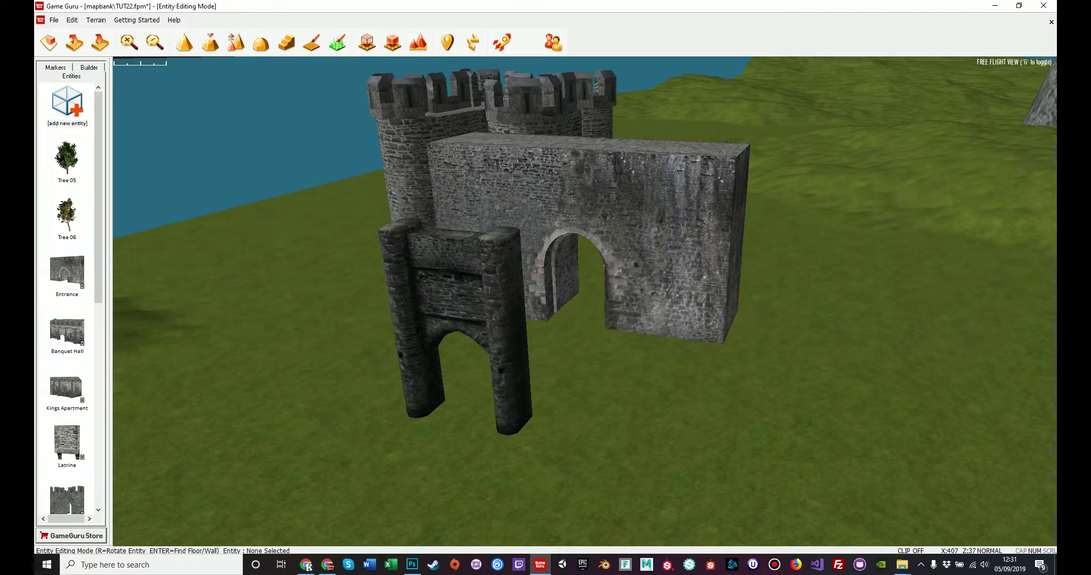
# Add Town Wall (01) from the Buildings set and place it against the side of the Town Wall Entrance
pyautogui.click(67, 108)
pyautogui.doubleClick(953, 42)
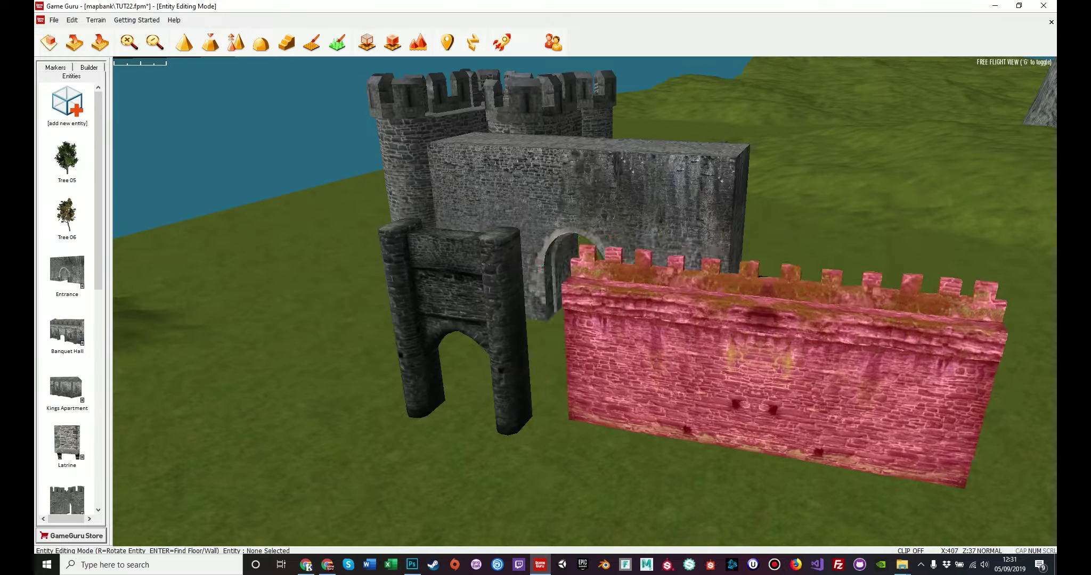
pyautogui.click(719, 458)
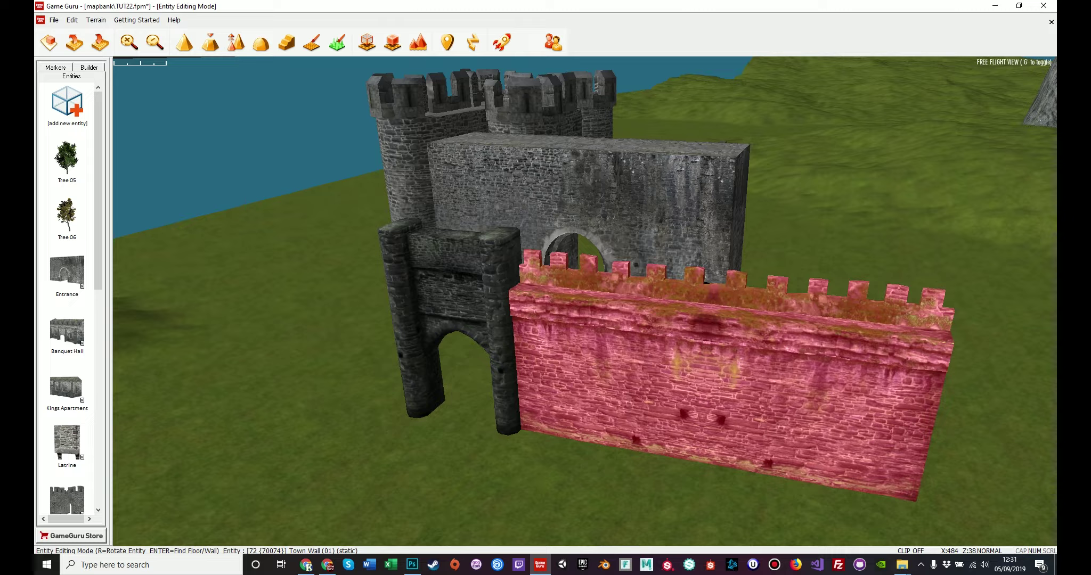
pyautogui.press('a')
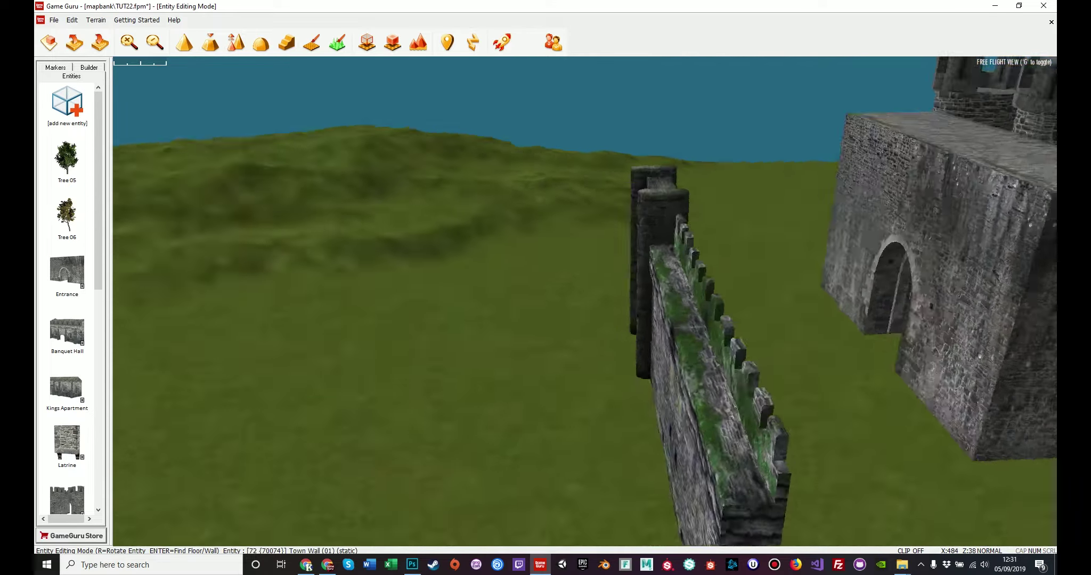
# Delete Town Wall (01) and the Town Wall Entrance
pyautogui.click(666, 404)
pyautogui.press('Delete')
pyautogui.click(692, 298)
pyautogui.press('Delete')
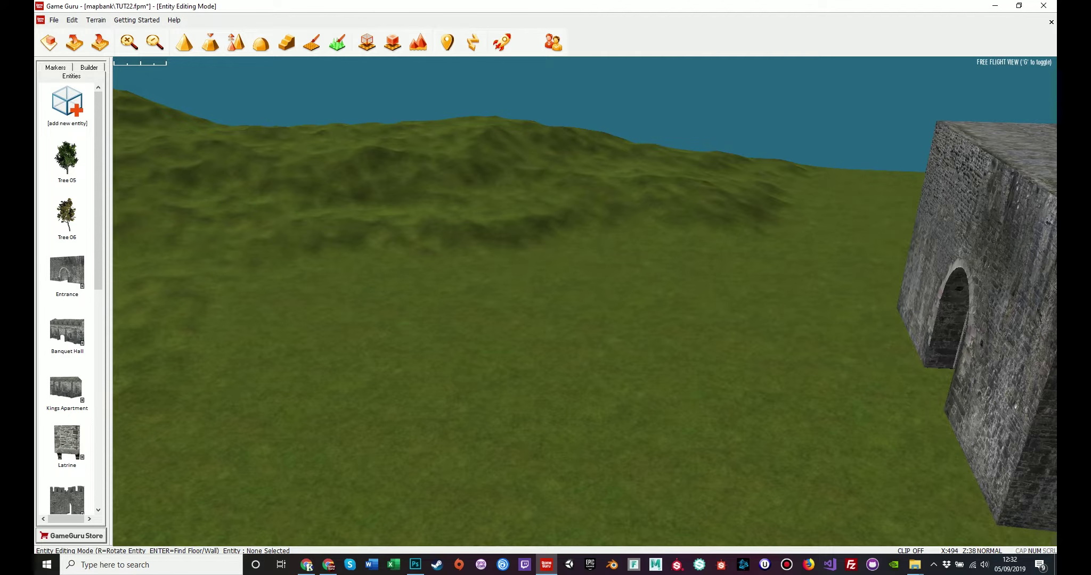
# Add Wall (01) from the Buildings set and place it on the grass beside the Entrance
pyautogui.click(67, 104)
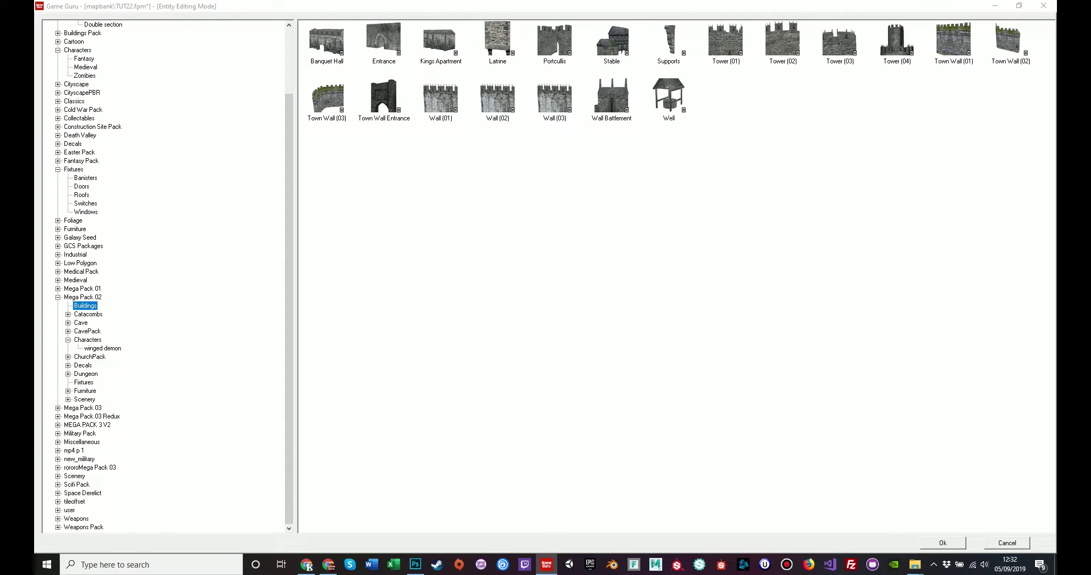
pyautogui.doubleClick(441, 96)
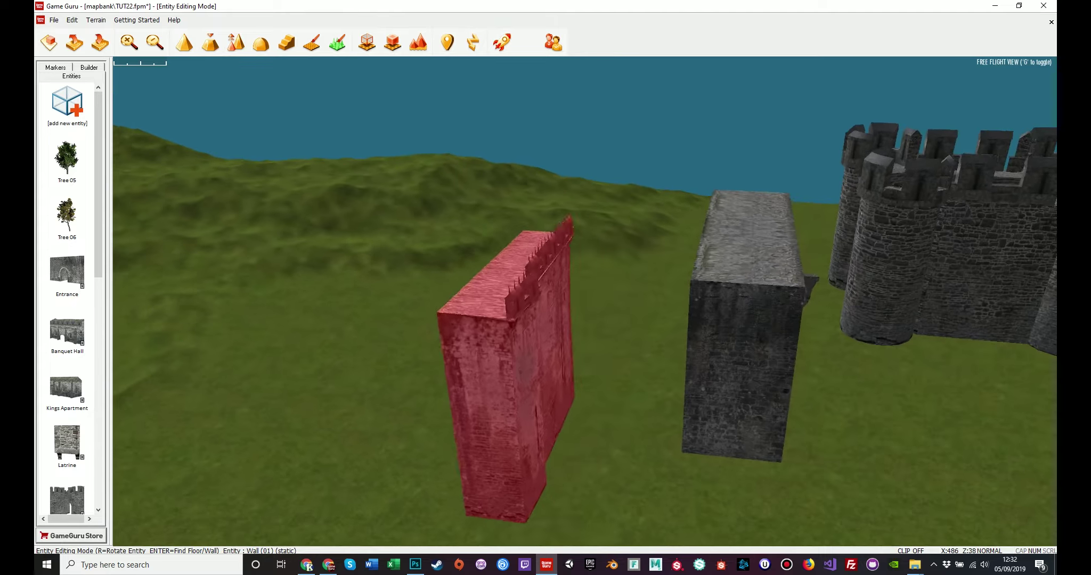
pyautogui.click(591, 469)
pyautogui.press('d')
pyautogui.moveTo(591, 469); pyautogui.dragTo(554, 522, button='right')
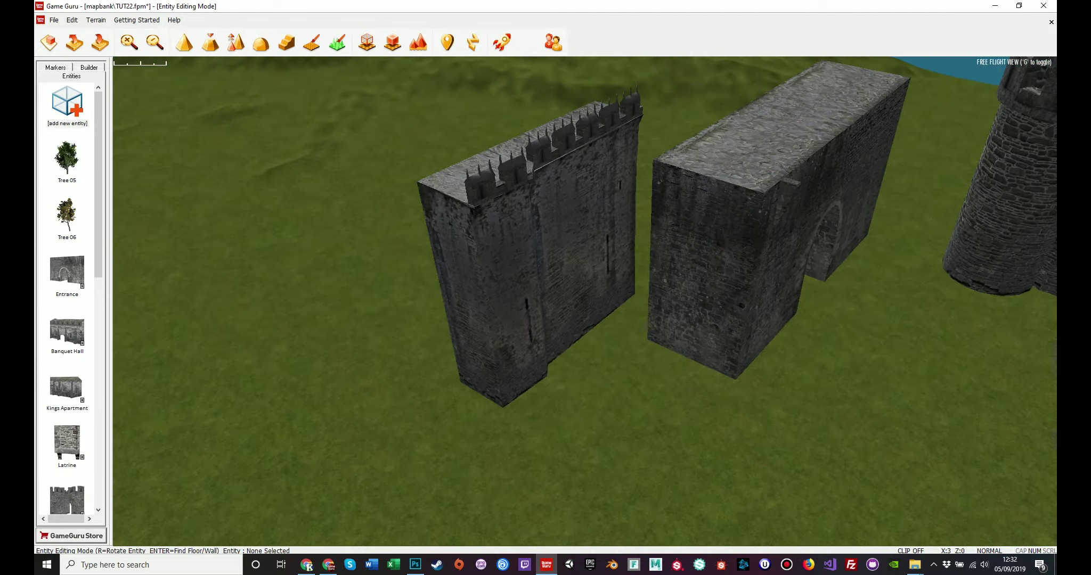
# Add the Wall Battlement from the Buildings set and place it on top of the Entrance near the Supports piece
pyautogui.click(67, 104)
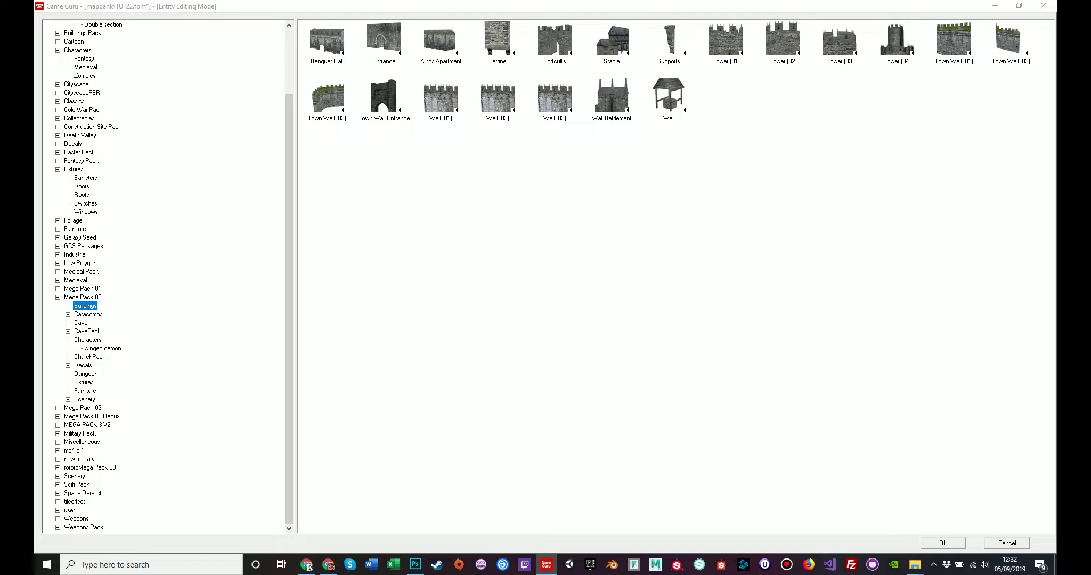
pyautogui.doubleClick(611, 96)
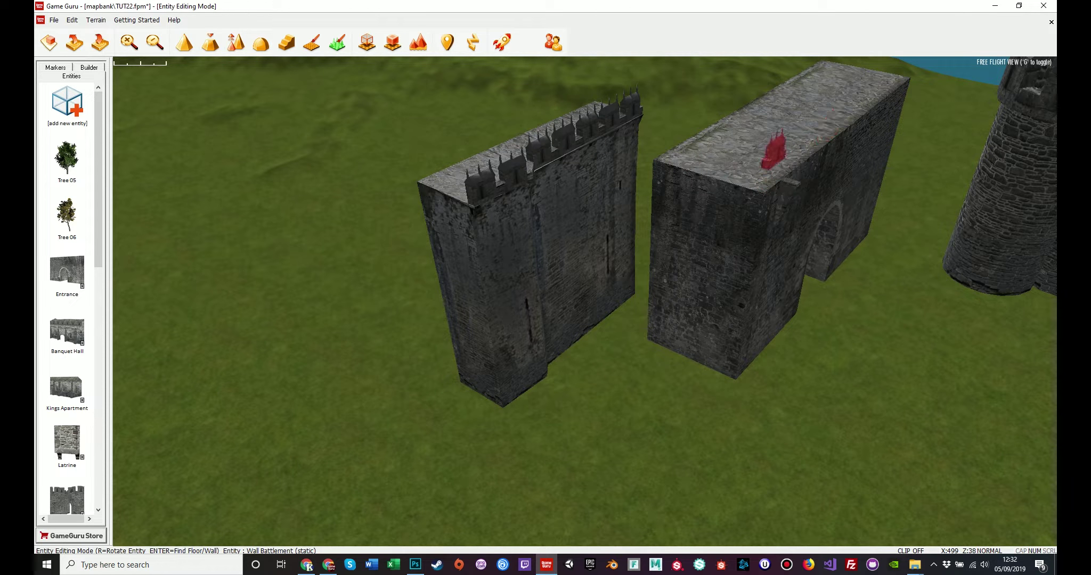
pyautogui.click(761, 154)
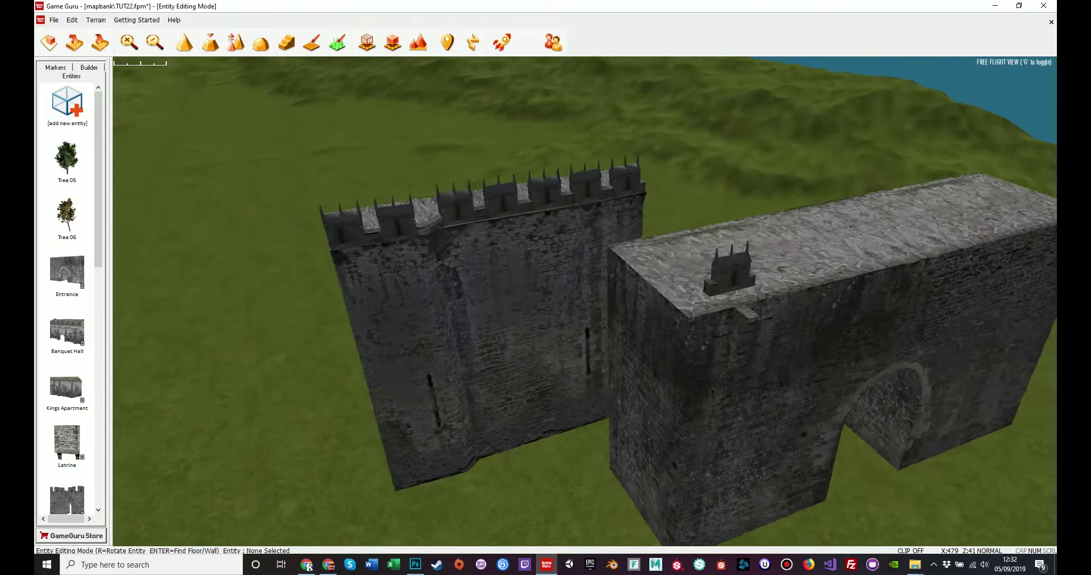
pyautogui.press('w')
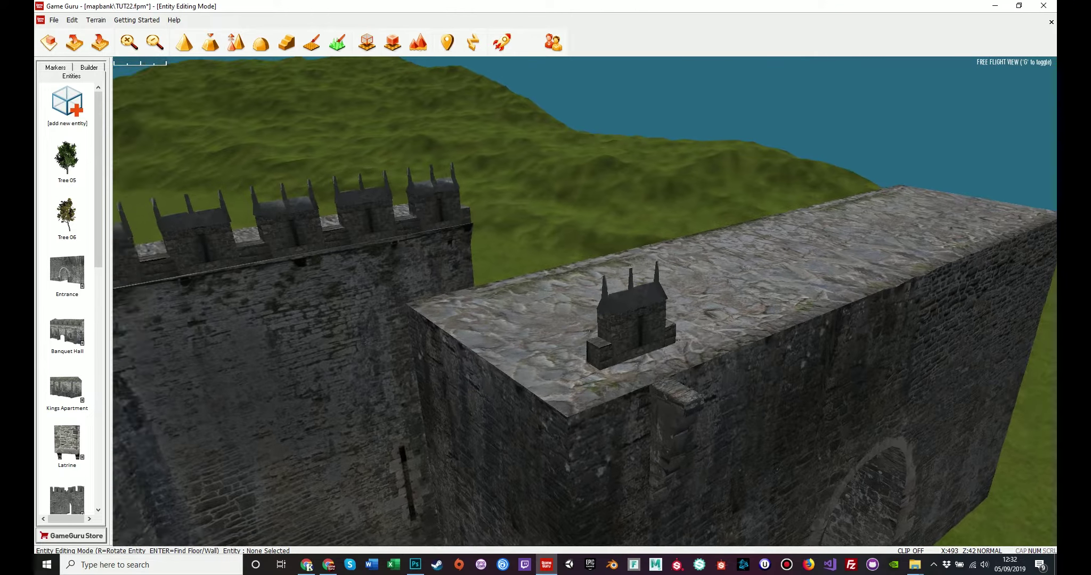
pyautogui.press('d')
pyautogui.press('w')
pyautogui.press('s')
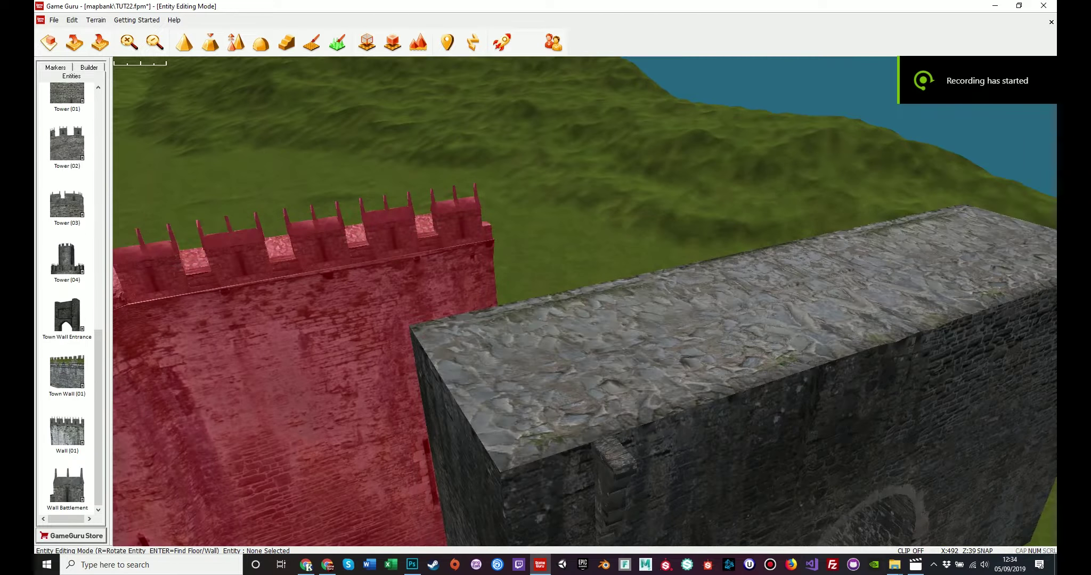
# Delete Wall (01), the Entrance, its Supports piece and the Portcullis gatehouse to clear the grass
pyautogui.click(465, 252)
pyautogui.press('Delete')
pyautogui.click(651, 358)
pyautogui.press('Delete')
pyautogui.click(613, 464)
pyautogui.press('Delete')
pyautogui.moveTo(613, 465); pyautogui.dragTo(783, 410, button='right')
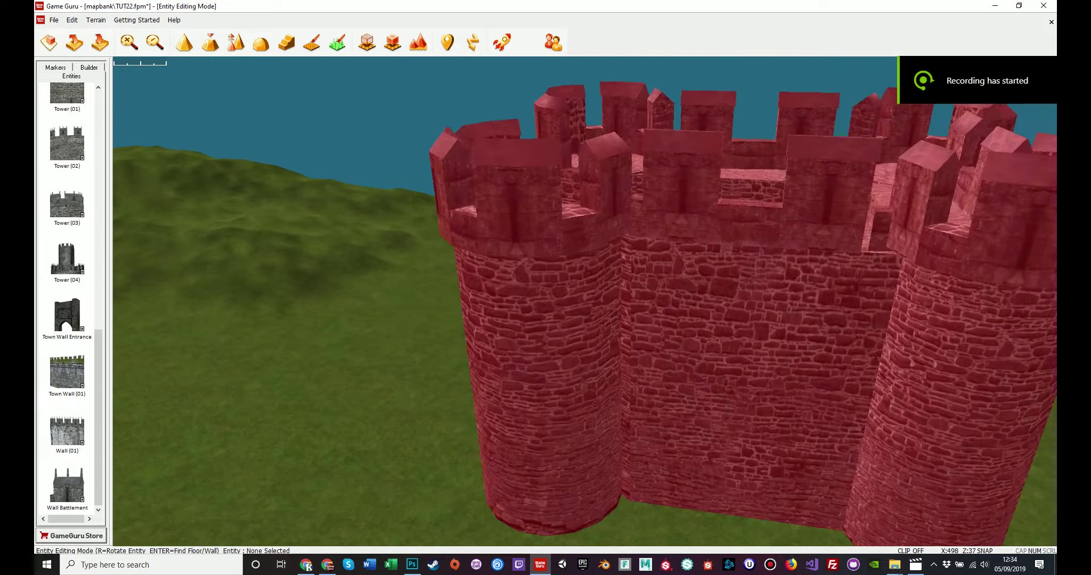
pyautogui.click(782, 410)
pyautogui.press('Delete')
pyautogui.press('g')
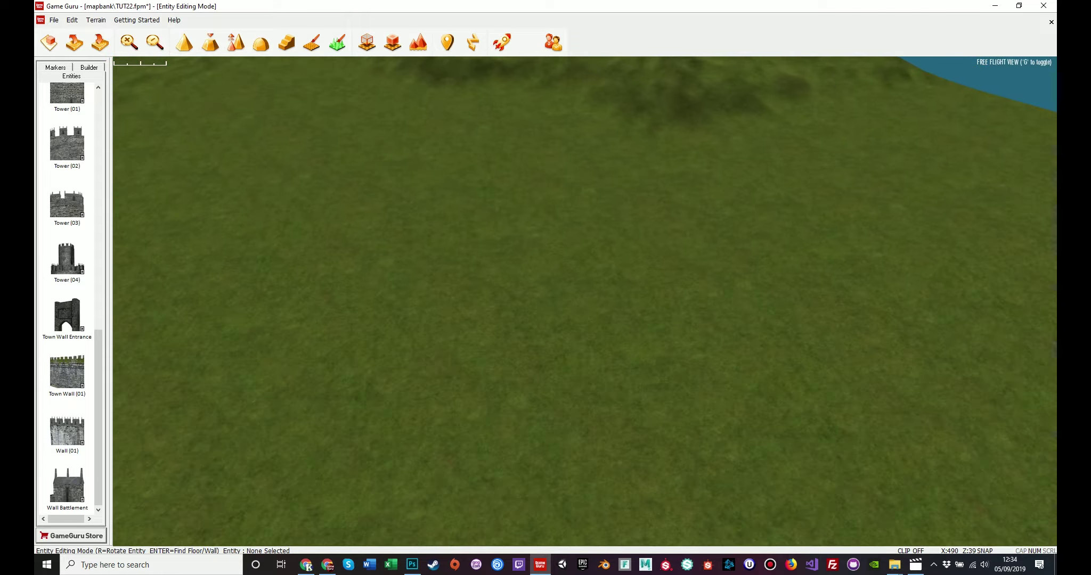
# Add the Well from the Mega Pack 02 Buildings set and place it on the cleared grass
pyautogui.scroll(10, 67, 315)
pyautogui.click(67, 104)
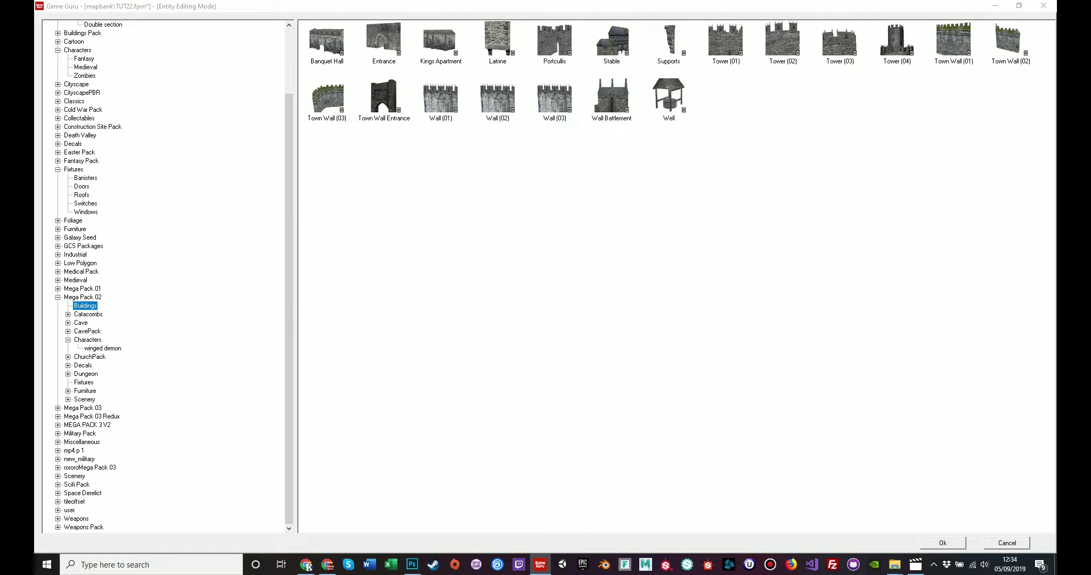
pyautogui.doubleClick(668, 96)
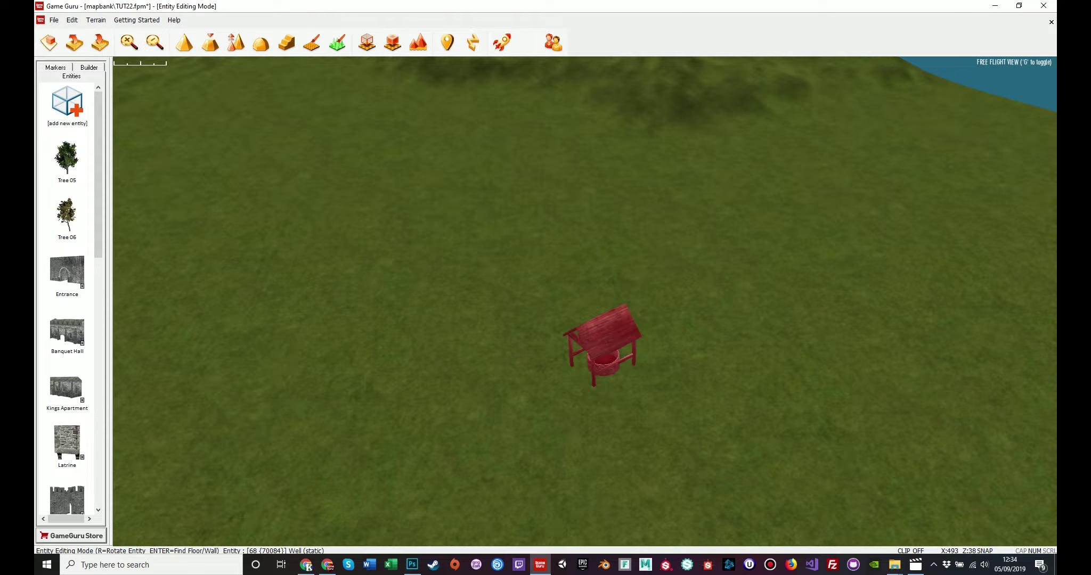
pyautogui.click(604, 367)
pyautogui.moveTo(604, 367); pyautogui.dragTo(522, 372, button='right')
pyautogui.press('d')
pyautogui.press('w')
# Examine the map's lakes, cliffs and raised grassy plateau from above
pyautogui.click(488, 282)
pyautogui.moveTo(487, 282)
pyautogui.mouseDown(button='right')
pyautogui.moveTo(575, 277)
pyautogui.moveTo(628, 229)
pyautogui.moveTo(730, 207)
pyautogui.moveTo(762, 154)
pyautogui.moveTo(809, 218)
pyautogui.moveTo(847, 186)
pyautogui.moveTo(900, 256)
pyautogui.moveTo(846, 267)
pyautogui.moveTo(836, 207)
pyautogui.moveTo(826, 288)
pyautogui.moveTo(815, 277)
pyautogui.moveTo(823, 309)
pyautogui.moveTo(865, 290)
pyautogui.moveTo(758, 375)
pyautogui.moveTo(790, 298)
pyautogui.moveTo(796, 240)
pyautogui.moveTo(828, 229)
pyautogui.moveTo(759, 341)
pyautogui.moveTo(817, 292)
pyautogui.moveTo(798, 330)
pyautogui.moveTo(754, 357)
pyautogui.moveTo(774, 373)
pyautogui.mouseUp(button='right')
pyautogui.press('w')
pyautogui.press('w')
pyautogui.press('w')
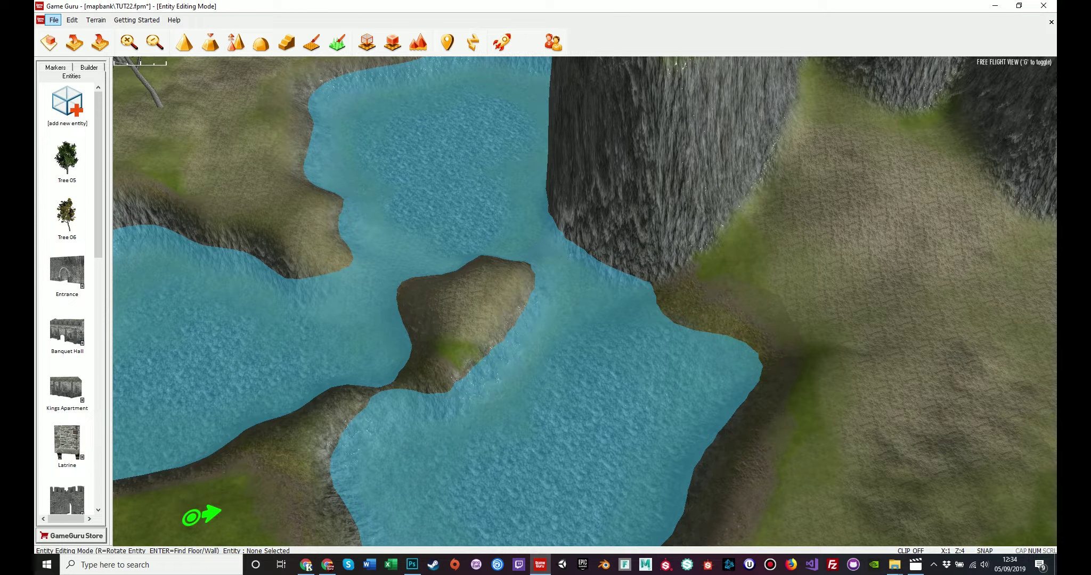
pyautogui.moveTo(545, 320); pyautogui.dragTo(620, 228, button='right')
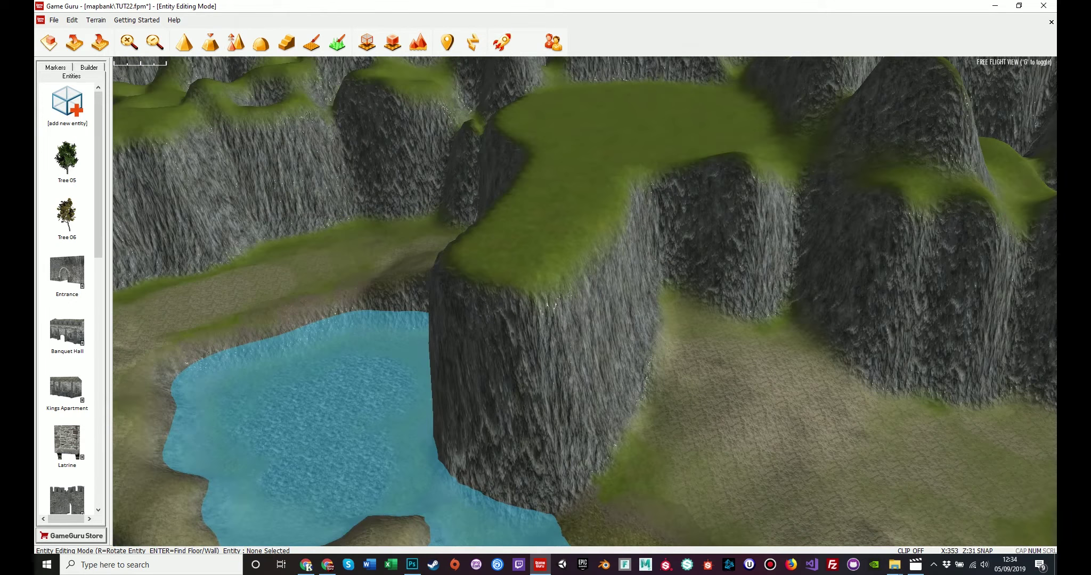
# Save the level in the mapbank folder under the new name TUT22-2
pyautogui.click(54, 21)
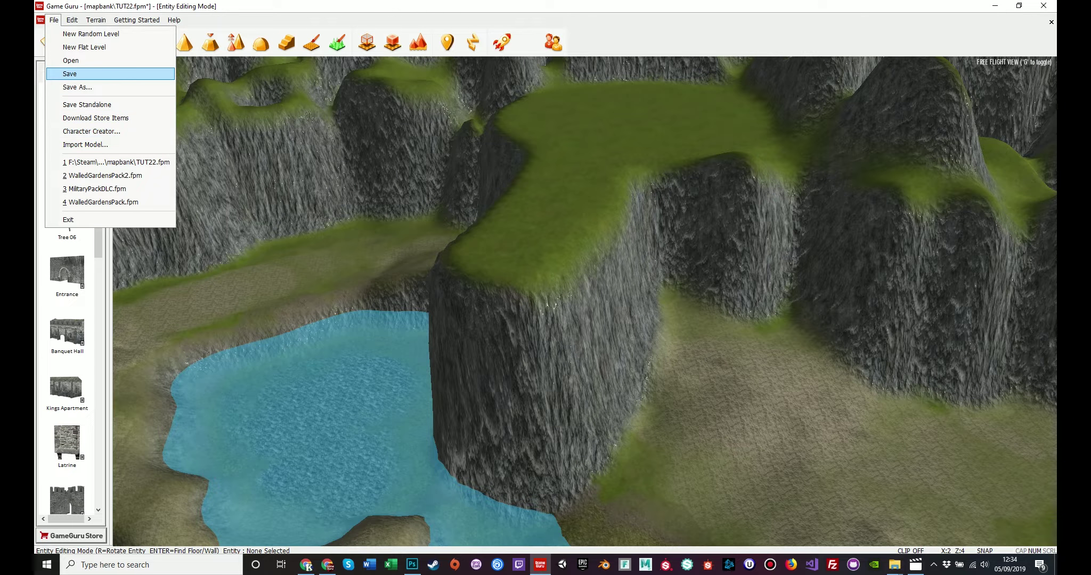
pyautogui.click(77, 87)
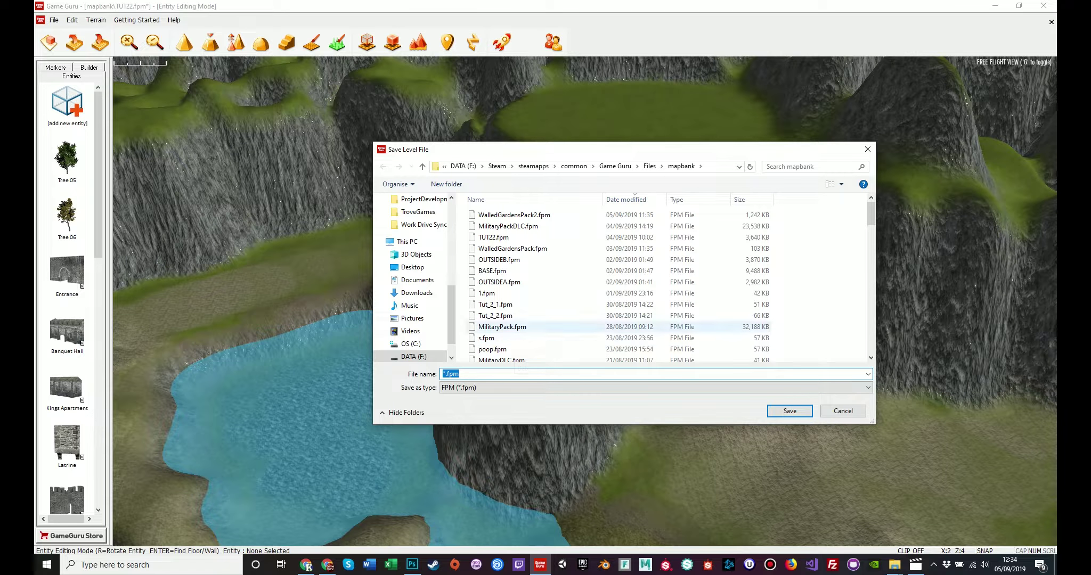
pyautogui.write('TUT22.')
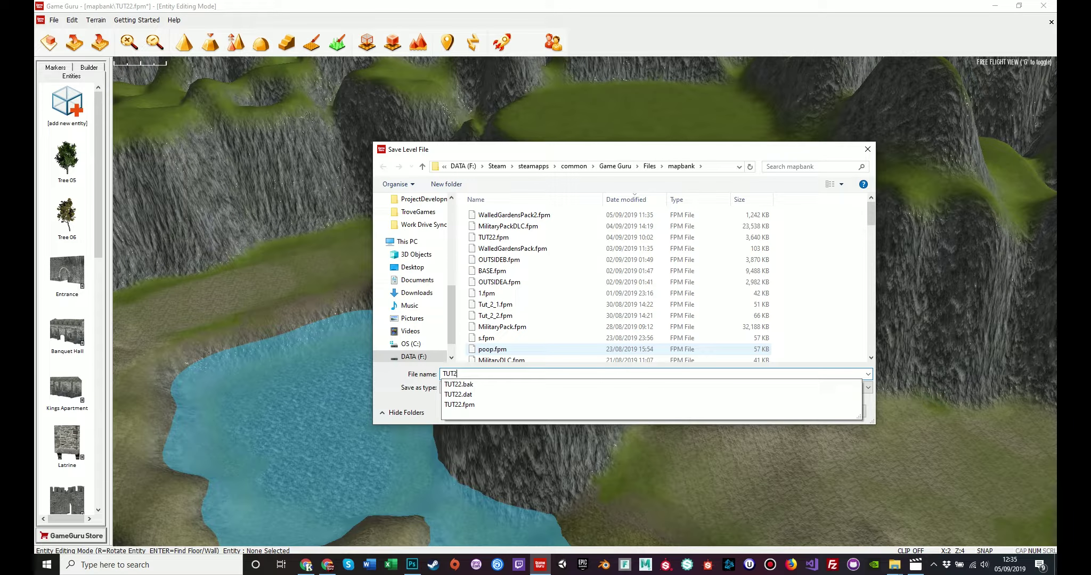
pyautogui.press('Return')
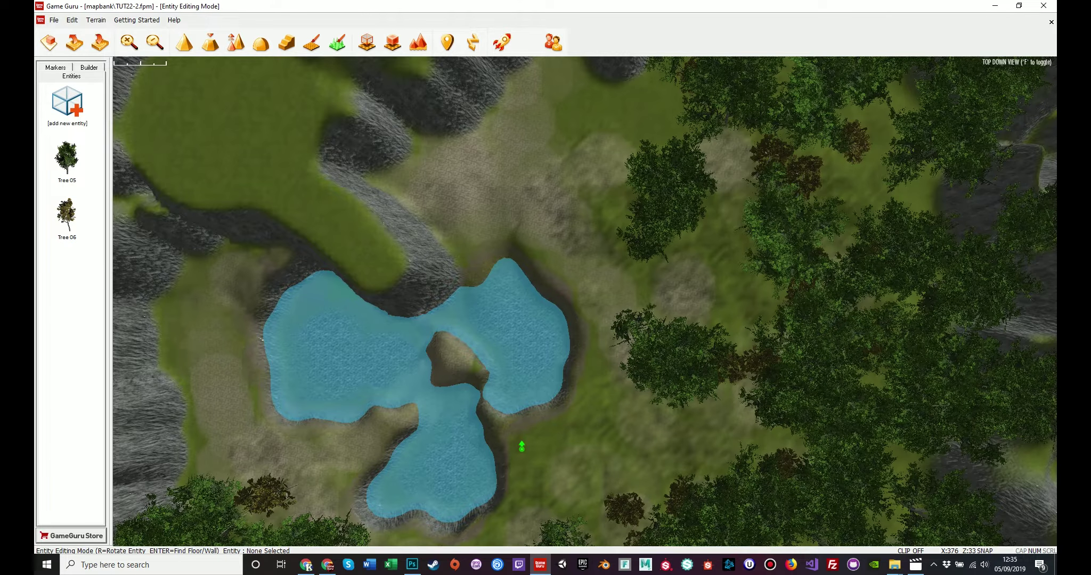
# Sculpt ramps from the tip of the raised grassy plateau down to the sandy ground beside the lake
pyautogui.press('f')
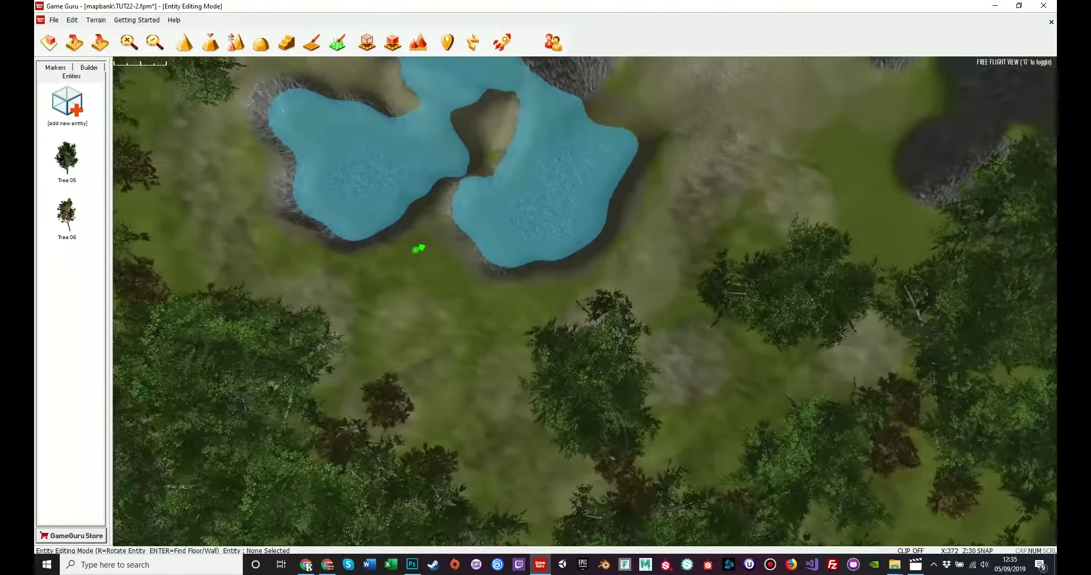
pyautogui.press('w')
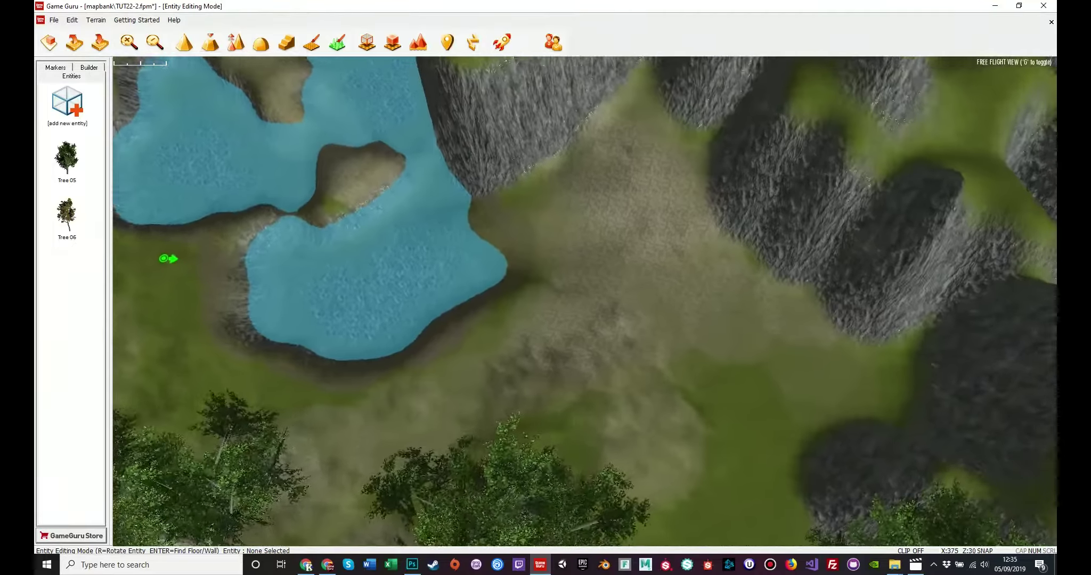
pyautogui.moveTo(585, 301); pyautogui.dragTo(575, 224, button='right')
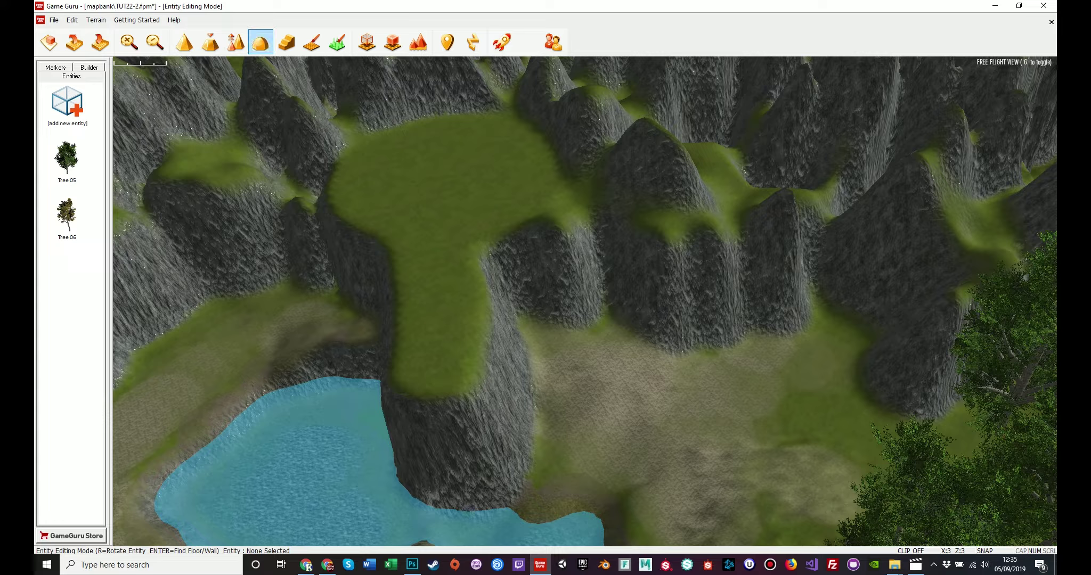
pyautogui.click(286, 42)
pyautogui.scroll(10, 432, 360)
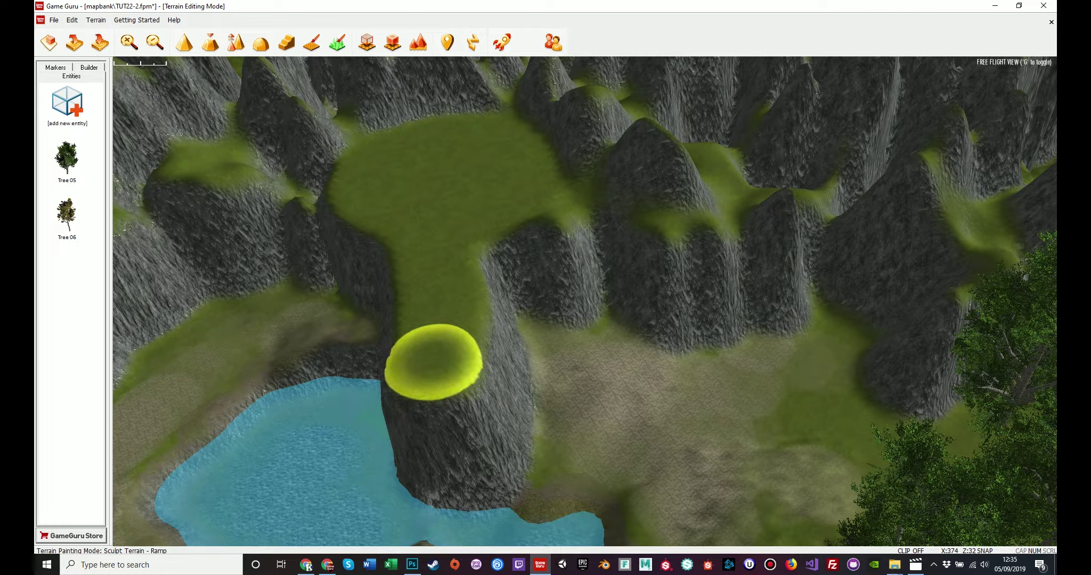
pyautogui.click(614, 358)
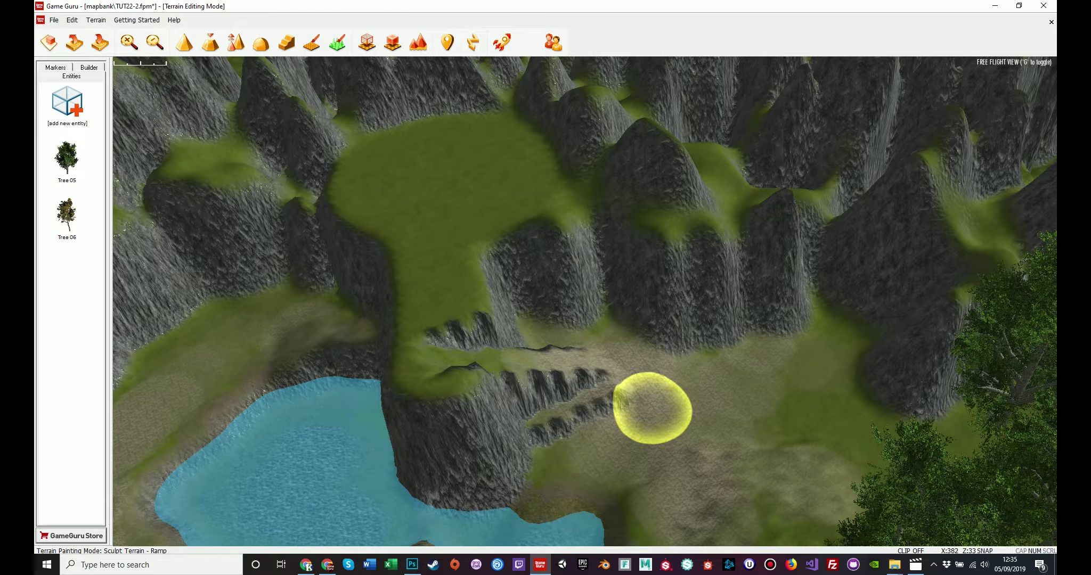
# Sculpt further ramps on the slope below the plateau's narrow neck to widen the way up
pyautogui.press('w')
pyautogui.press('w')
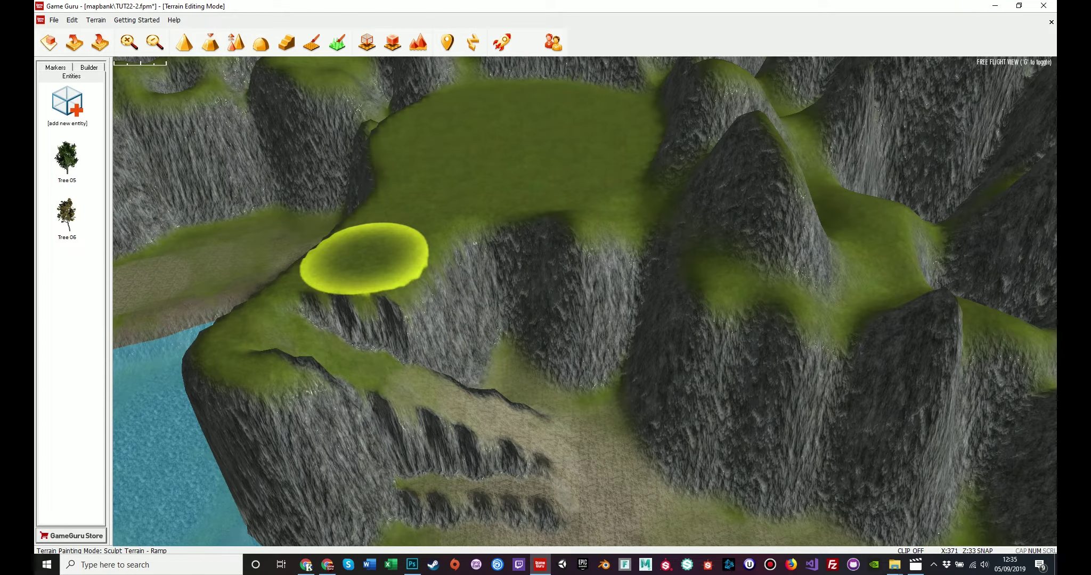
pyautogui.moveTo(387, 368); pyautogui.dragTo(402, 401)
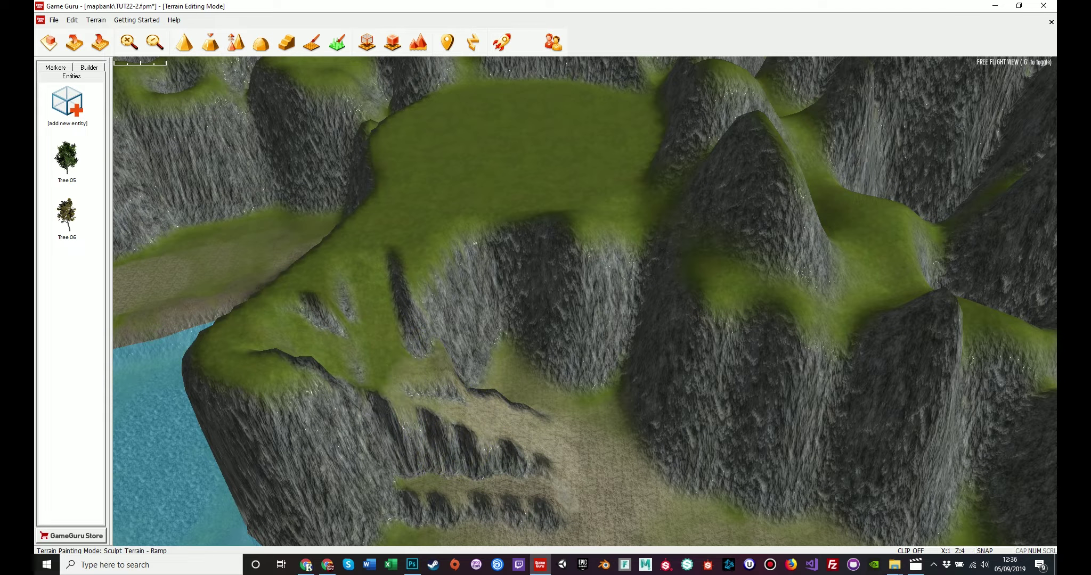
# Add the Portcullis from the Mega Pack 02 Buildings set and turn it to face down the plateau's grassy neck
pyautogui.click(67, 103)
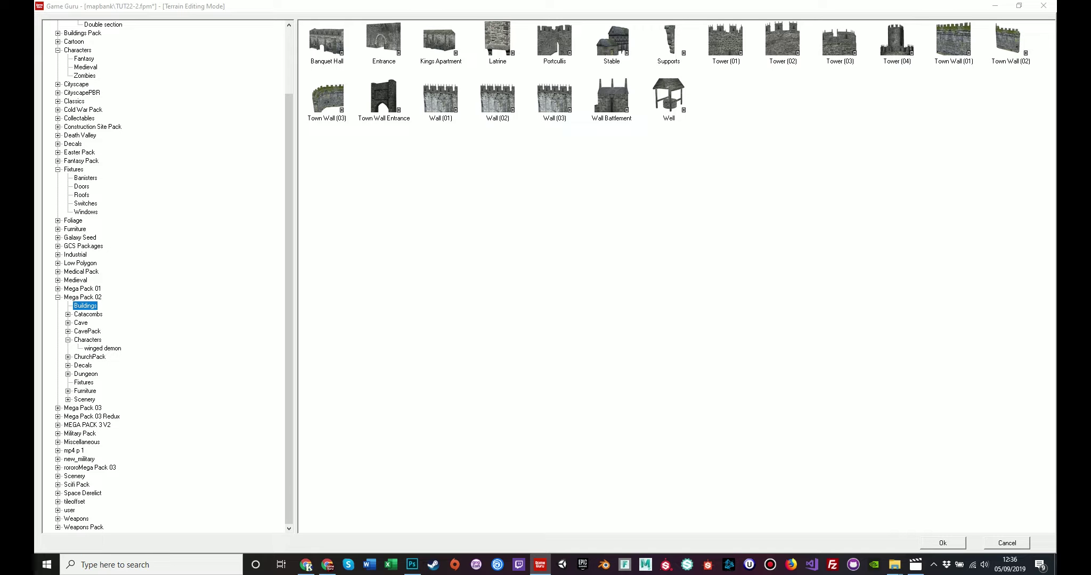
pyautogui.doubleClick(554, 40)
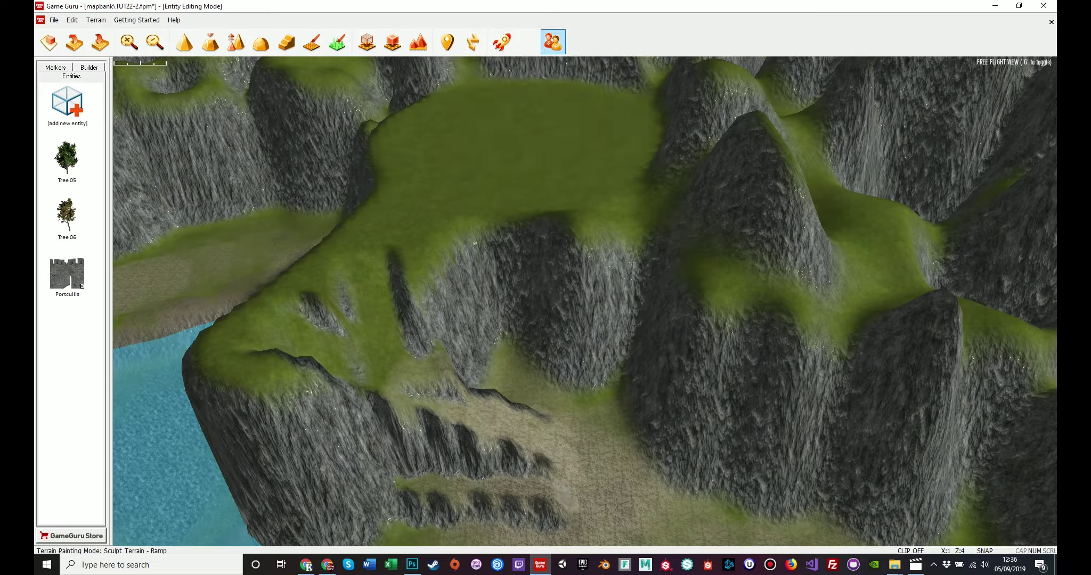
pyautogui.press('r')
pyautogui.press('r')
pyautogui.press('r')
pyautogui.press('r')
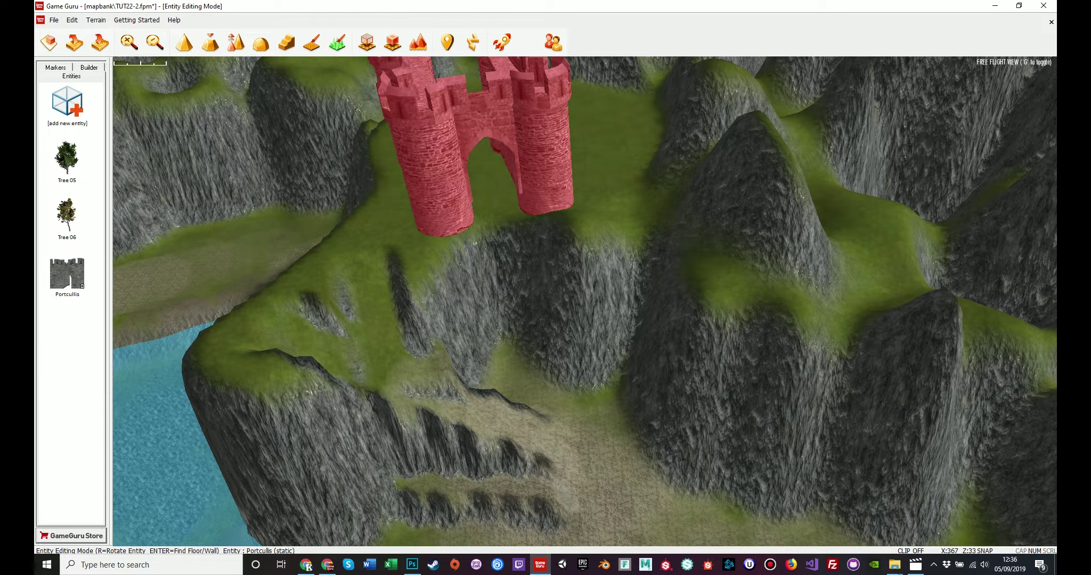
pyautogui.press('r')
pyautogui.press('r')
pyautogui.press('r')
pyautogui.press('r')
pyautogui.press('r')
pyautogui.press('r')
pyautogui.press('r')
pyautogui.press('r')
pyautogui.press('r')
pyautogui.press('r')
pyautogui.press('r')
pyautogui.press('r')
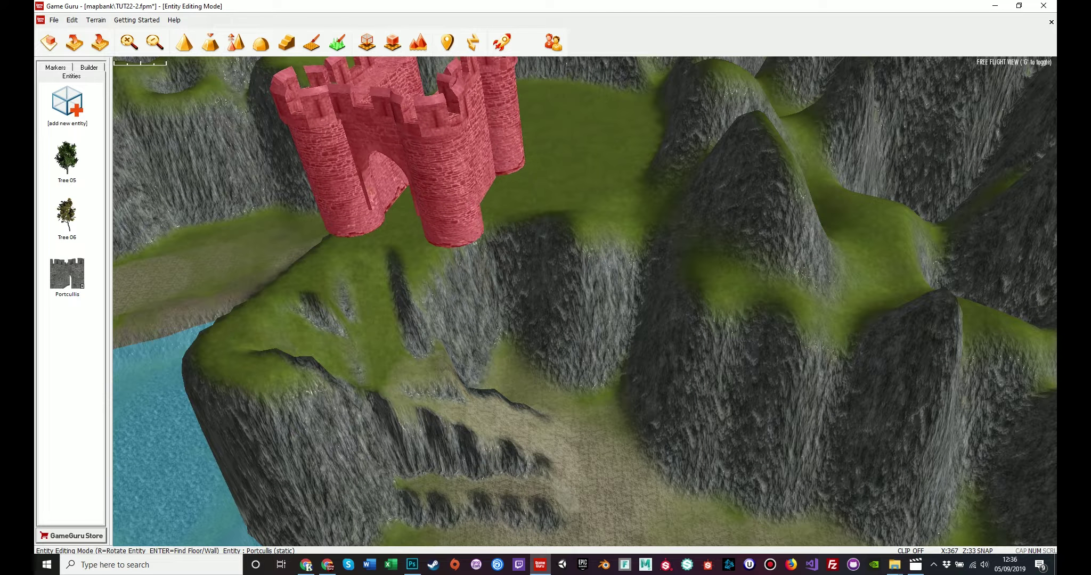
pyautogui.press('r')
pyautogui.press('r')
pyautogui.press('r')
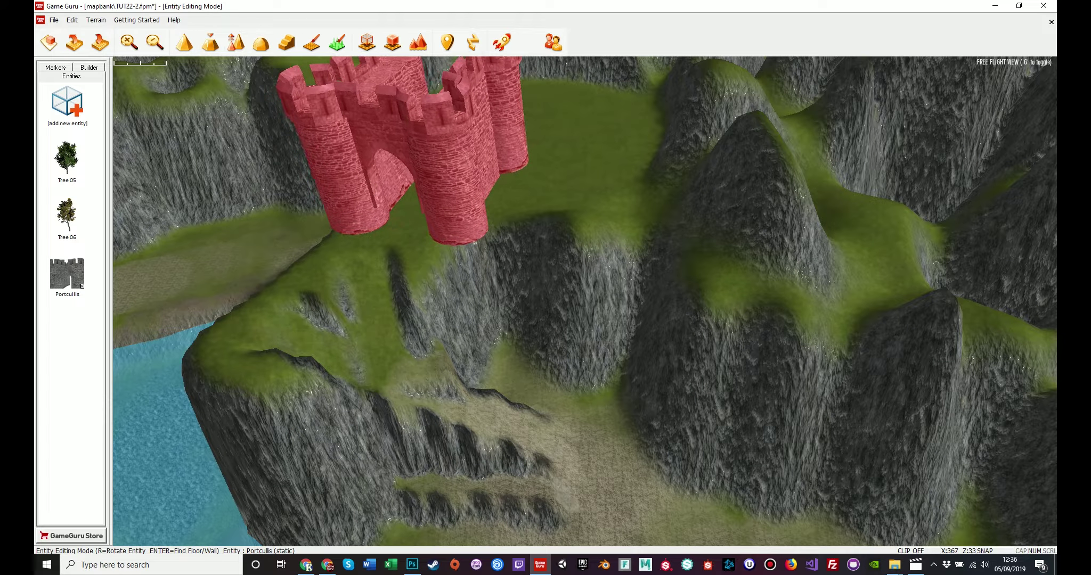
# Place the Portcullis gatehouse at the plateau's entrance and fine-tune its rotation about the vertical axis
pyautogui.press('w')
pyautogui.moveTo(415, 160); pyautogui.dragTo(344, 101, button='right')
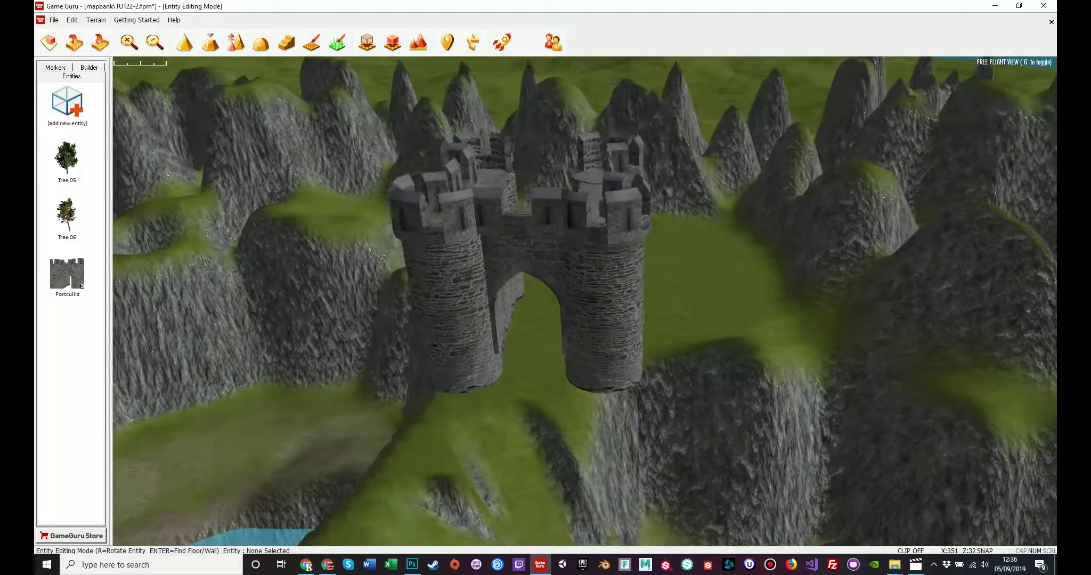
pyautogui.press('a')
pyautogui.click(657, 309)
pyautogui.click(716, 177)
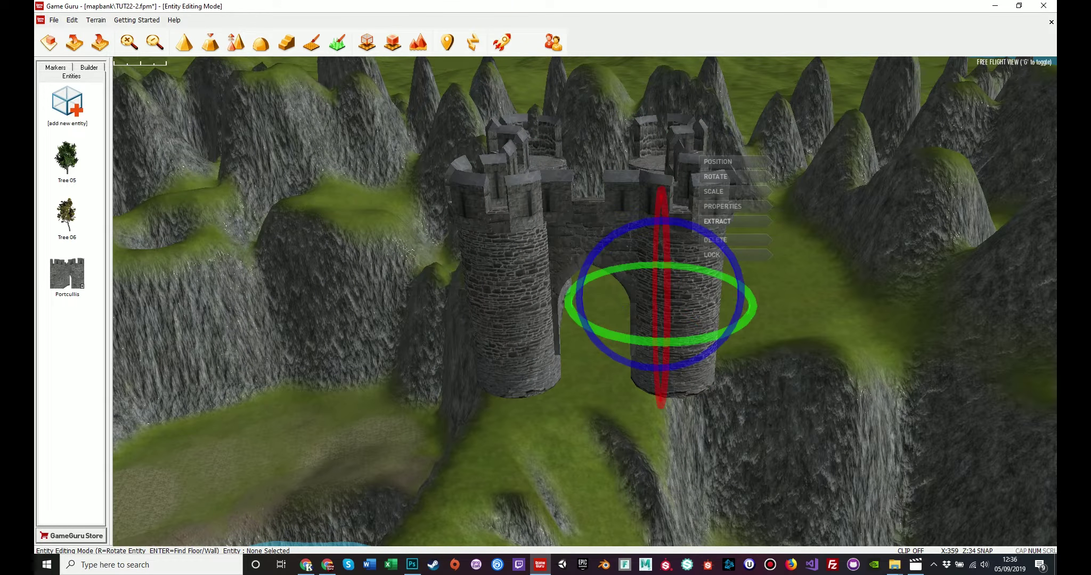
pyautogui.moveTo(672, 342); pyautogui.dragTo(660, 342)
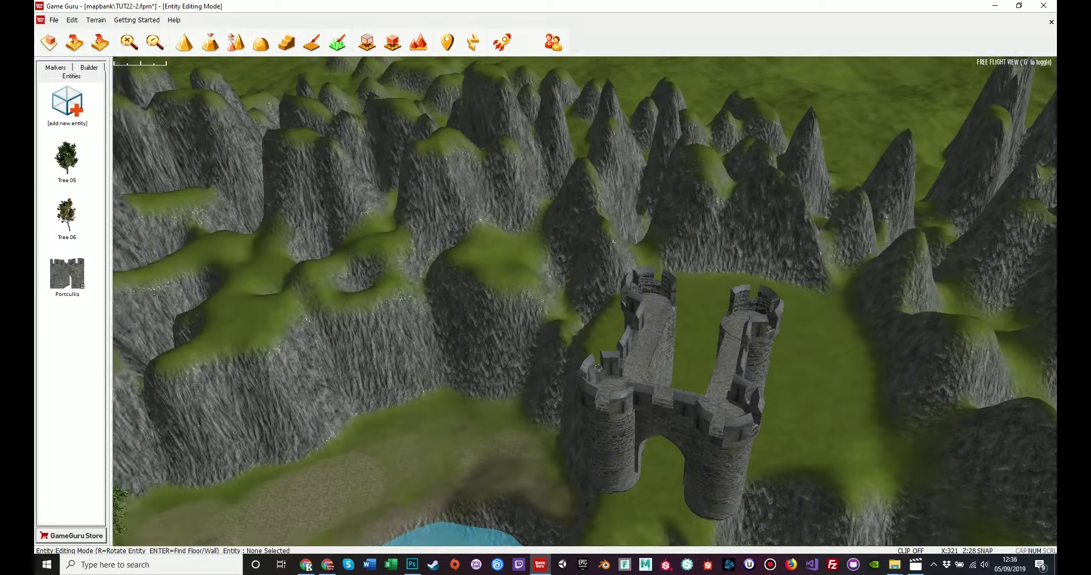
# Smooth the rough ramp between the plateau and the sandy ground with the terrain Blend tool
pyautogui.moveTo(584, 302); pyautogui.dragTo(649, 339, button='right')
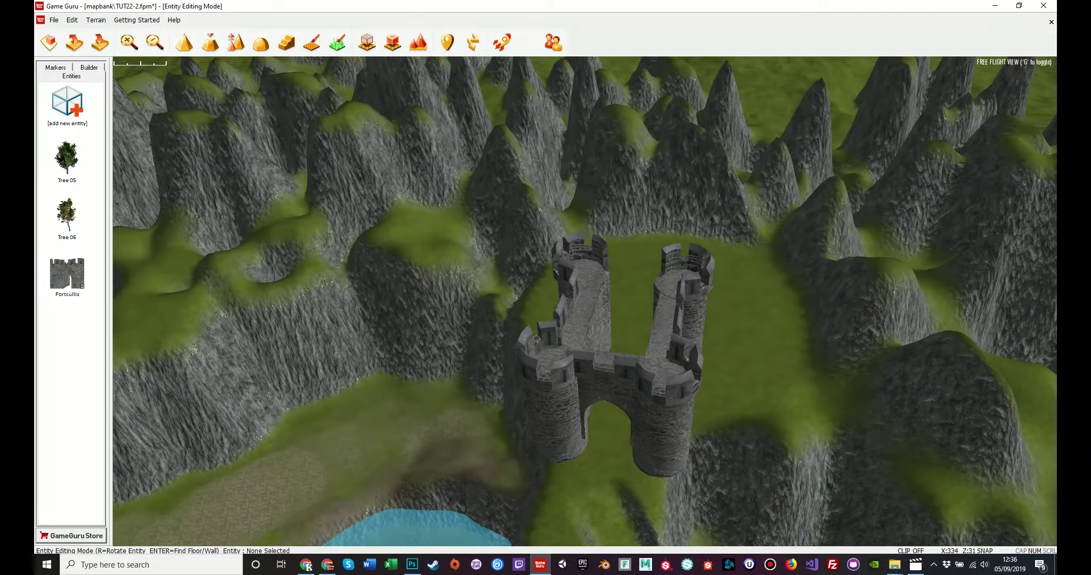
pyautogui.moveTo(585, 302); pyautogui.dragTo(614, 226, button='right')
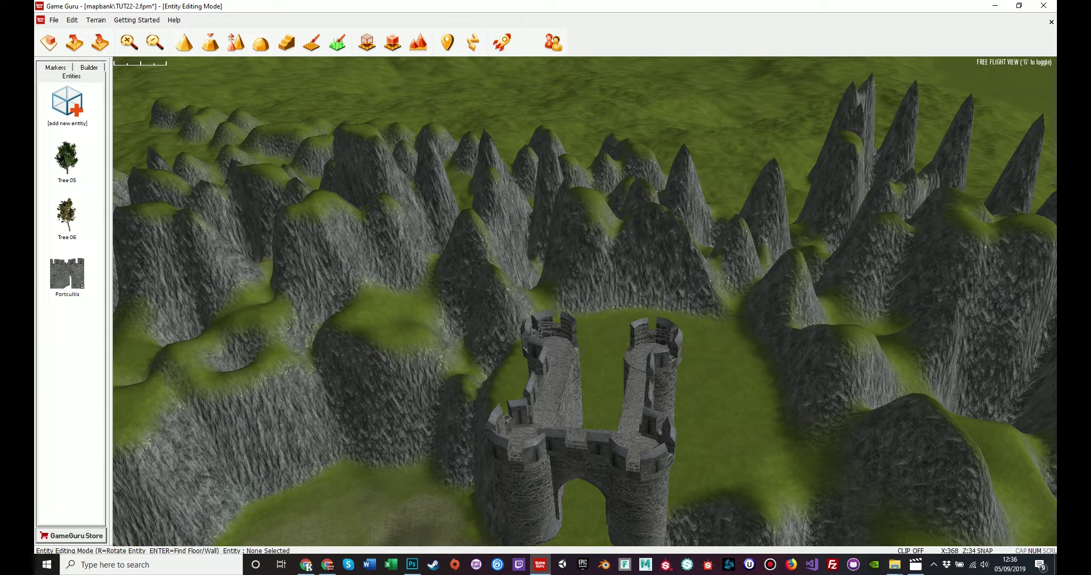
pyautogui.moveTo(585, 302); pyautogui.dragTo(586, 411, button='right')
pyautogui.click(260, 42)
pyautogui.moveTo(667, 459)
pyautogui.mouseDown()
pyautogui.moveTo(660, 441)
pyautogui.moveTo(624, 437)
pyautogui.mouseUp()
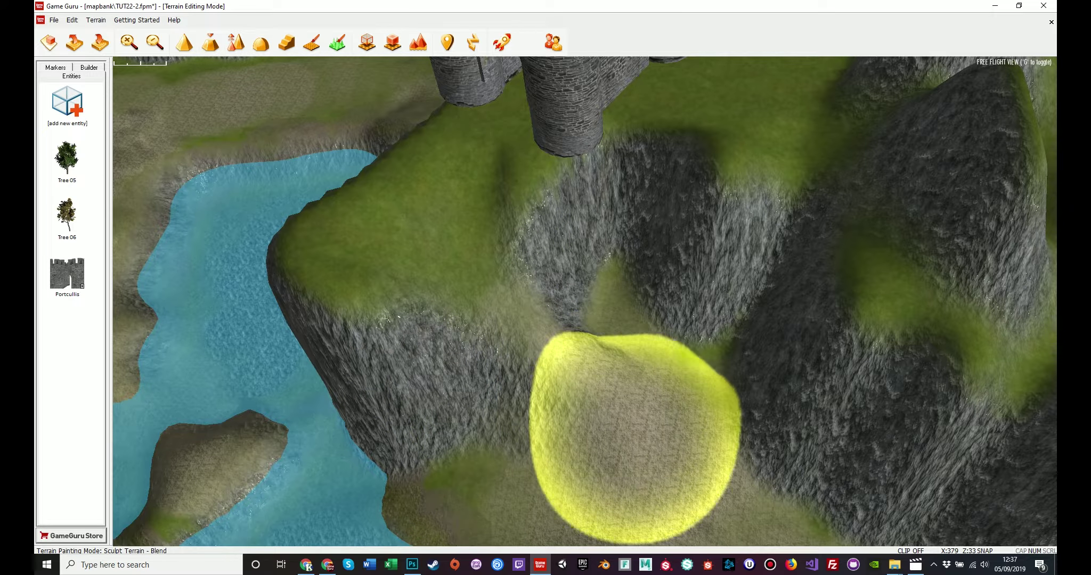
# Blend the grassy ground directly in front of the gatehouse into an even slope
pyautogui.press('w')
pyautogui.moveTo(597, 421)
pyautogui.mouseDown(button='right')
pyautogui.moveTo(607, 469)
pyautogui.moveTo(594, 314)
pyautogui.moveTo(732, 326)
pyautogui.mouseUp(button='right')
pyautogui.press('w')
pyautogui.press('s')
pyautogui.moveTo(585, 301)
pyautogui.mouseDown(button='right')
pyautogui.moveTo(591, 389)
pyautogui.moveTo(623, 413)
pyautogui.moveTo(617, 327)
pyautogui.moveTo(639, 381)
pyautogui.mouseUp(button='right')
pyautogui.press('a')
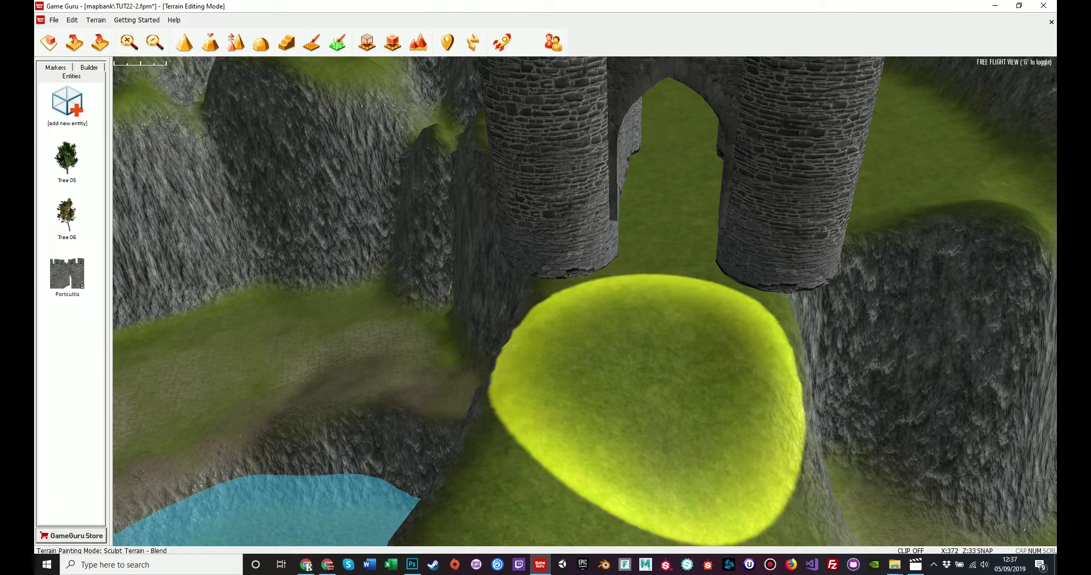
pyautogui.press('s')
pyautogui.moveTo(652, 420)
pyautogui.mouseDown(button='right')
pyautogui.moveTo(793, 445)
pyautogui.moveTo(784, 433)
pyautogui.mouseUp(button='right')
pyautogui.moveTo(674, 314); pyautogui.dragTo(724, 318, button='right')
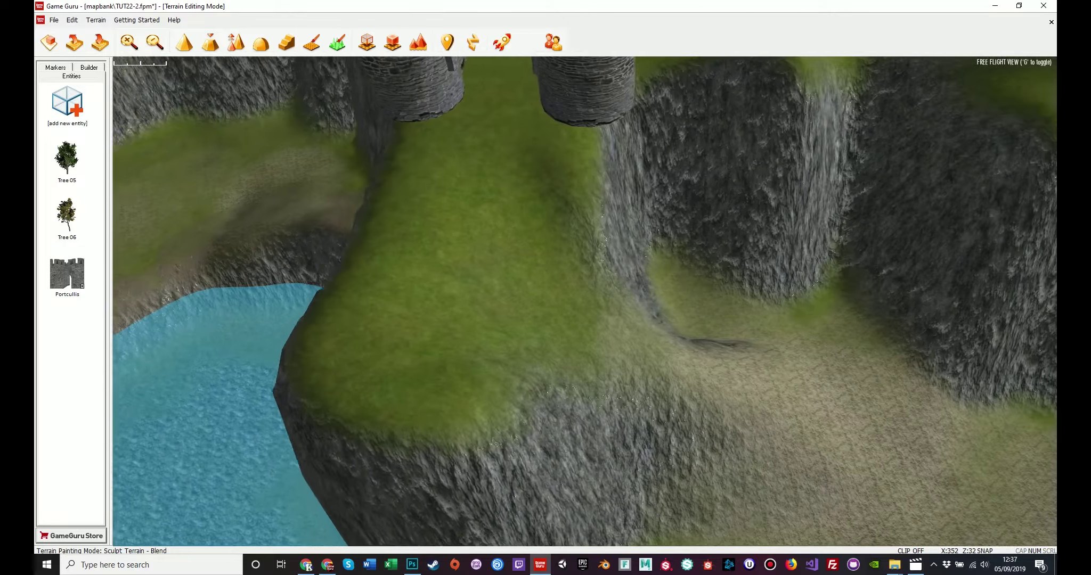
# Sculpt another ramp along the lower edge of the slope and blend it into the surrounding terrain
pyautogui.press('d')
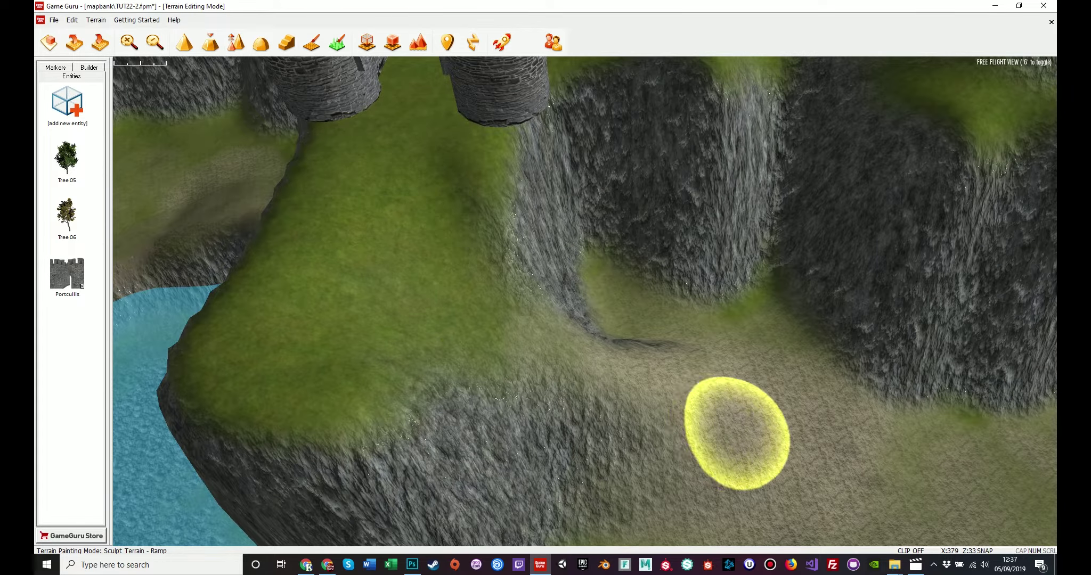
pyautogui.moveTo(738, 433); pyautogui.dragTo(738, 434)
pyautogui.click(260, 42)
pyautogui.press('s')
pyautogui.press('d')
pyautogui.moveTo(631, 436)
pyautogui.mouseDown()
pyautogui.moveTo(606, 453)
pyautogui.moveTo(601, 404)
pyautogui.moveTo(487, 341)
pyautogui.moveTo(328, 316)
pyautogui.moveTo(309, 332)
pyautogui.moveTo(476, 431)
pyautogui.moveTo(304, 346)
pyautogui.moveTo(302, 358)
pyautogui.moveTo(270, 309)
pyautogui.moveTo(285, 293)
pyautogui.moveTo(325, 299)
pyautogui.mouseUp()
pyautogui.press('a')
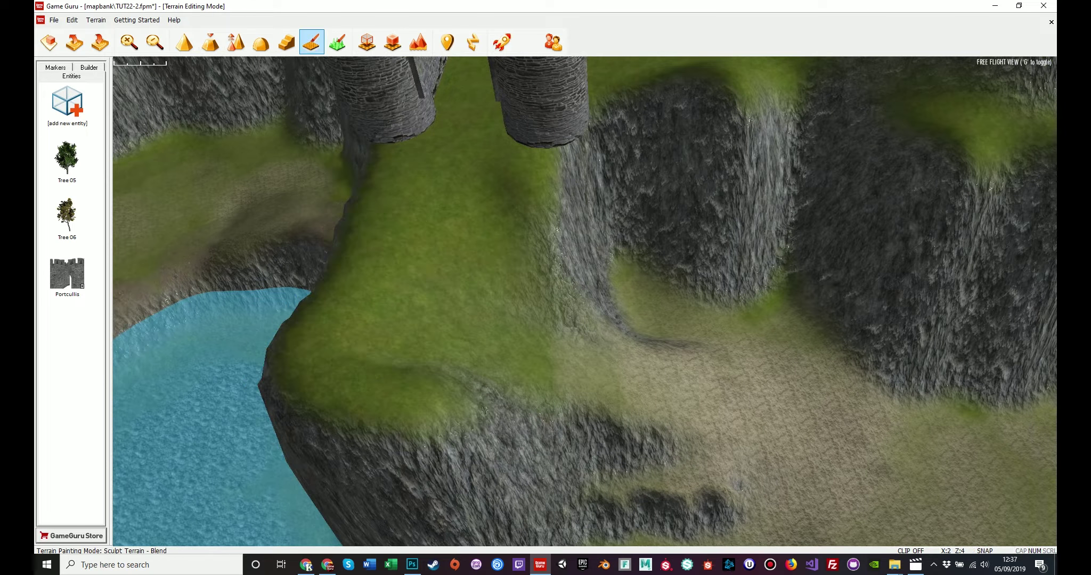
# Paint the grey stone terrain texture as a path through the gatehouse archway
pyautogui.click(337, 43)
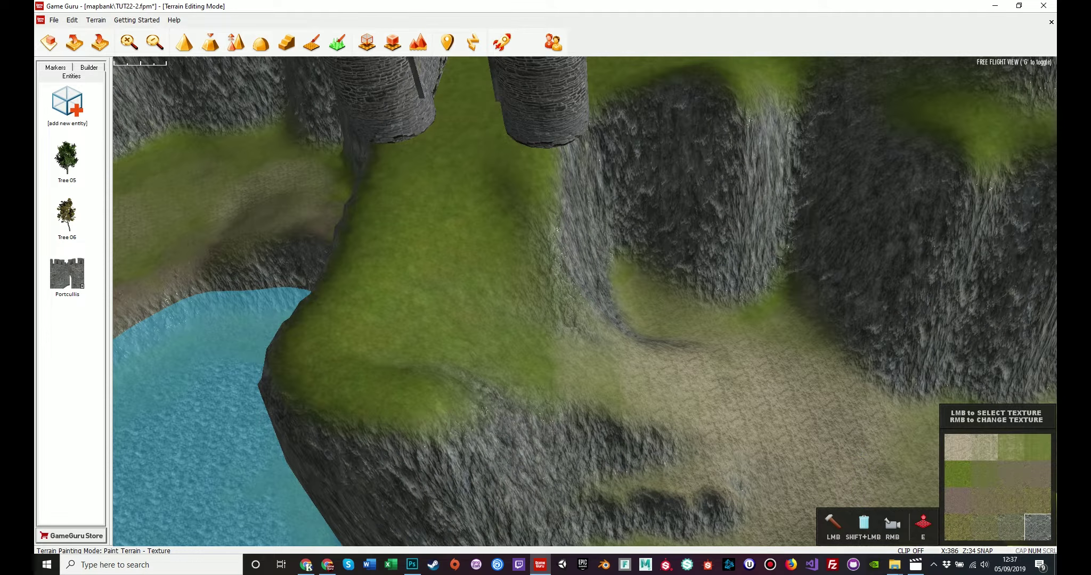
pyautogui.press('a')
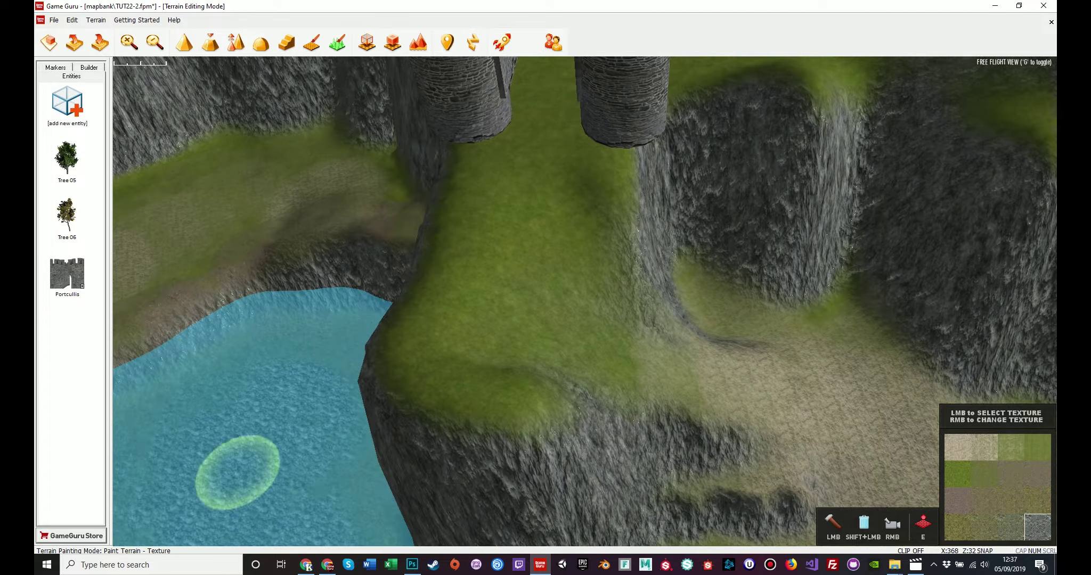
pyautogui.press('w')
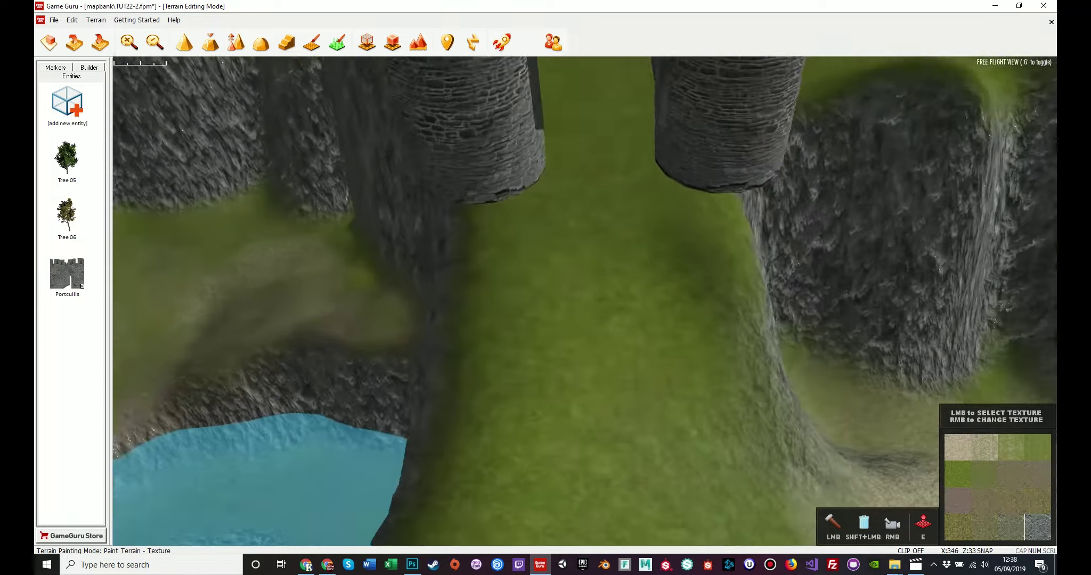
pyautogui.press('w')
pyautogui.moveTo(660, 362); pyautogui.dragTo(655, 280, button='right')
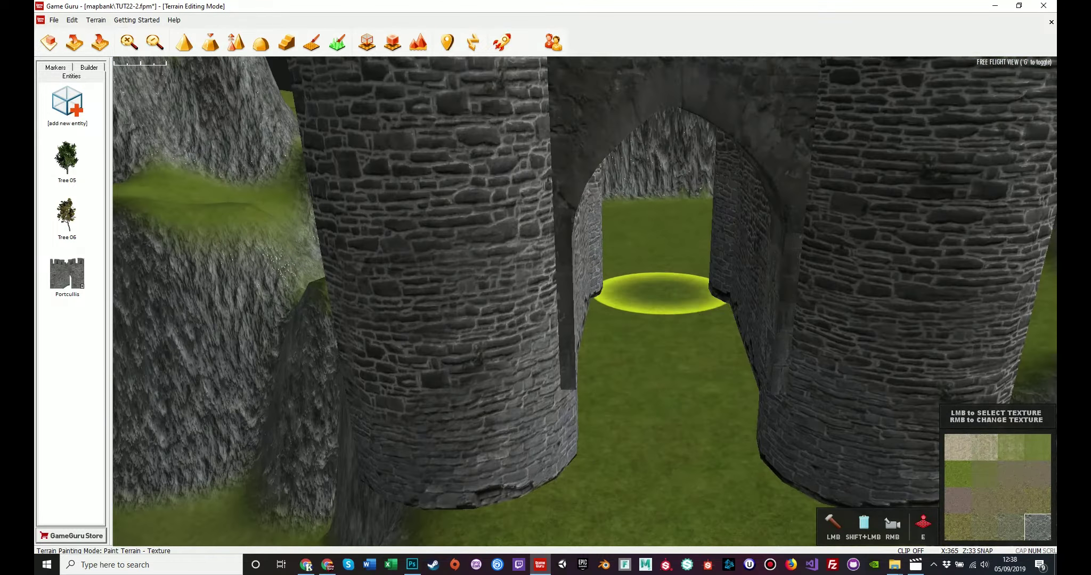
pyautogui.moveTo(660, 292)
pyautogui.mouseDown()
pyautogui.moveTo(657, 482)
pyautogui.moveTo(671, 485)
pyautogui.mouseUp()
# Continue the grey stone path from the gatehouse down the curving ramp towards the sandy ground
pyautogui.press('w')
pyautogui.press('s')
pyautogui.moveTo(676, 487)
pyautogui.mouseDown(button='right')
pyautogui.moveTo(684, 514)
pyautogui.moveTo(663, 527)
pyautogui.mouseUp(button='right')
pyautogui.moveTo(581, 394); pyautogui.dragTo(599, 385, button='right')
pyautogui.press('s')
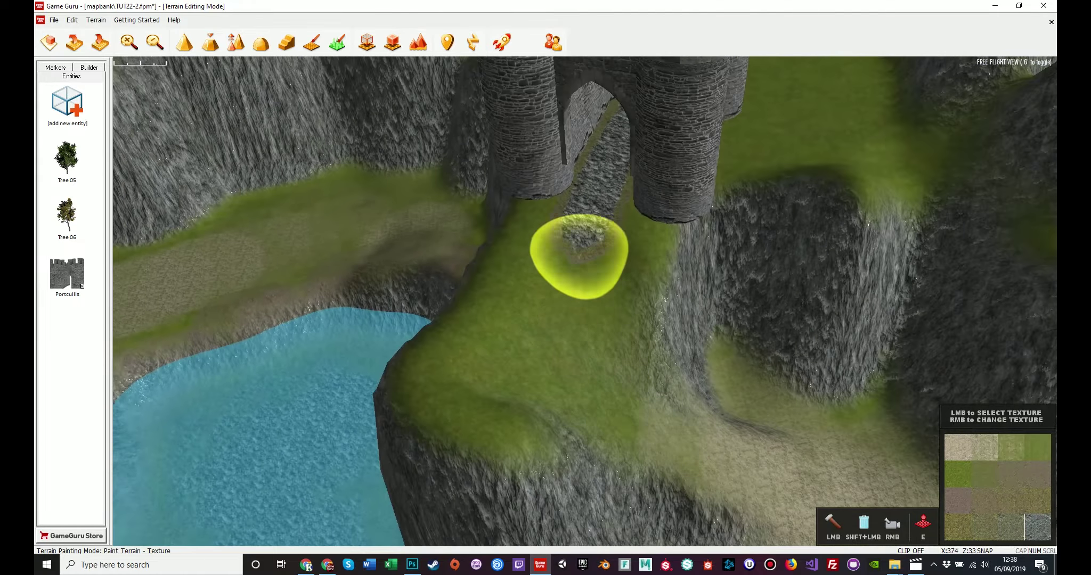
pyautogui.moveTo(578, 247); pyautogui.dragTo(564, 296)
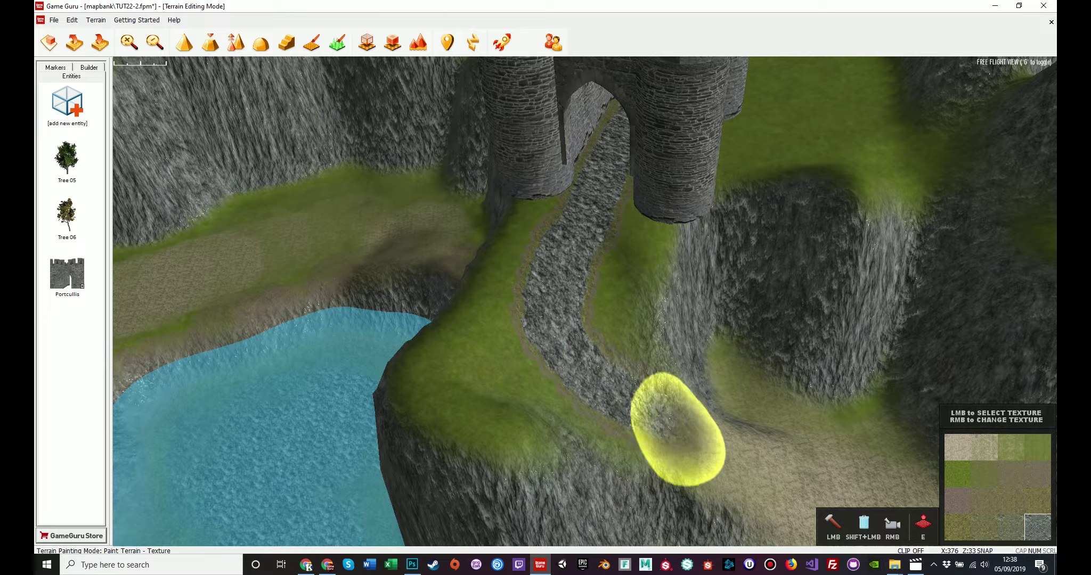
pyautogui.moveTo(735, 463)
pyautogui.mouseDown()
pyautogui.moveTo(783, 481)
pyautogui.moveTo(812, 513)
pyautogui.mouseUp()
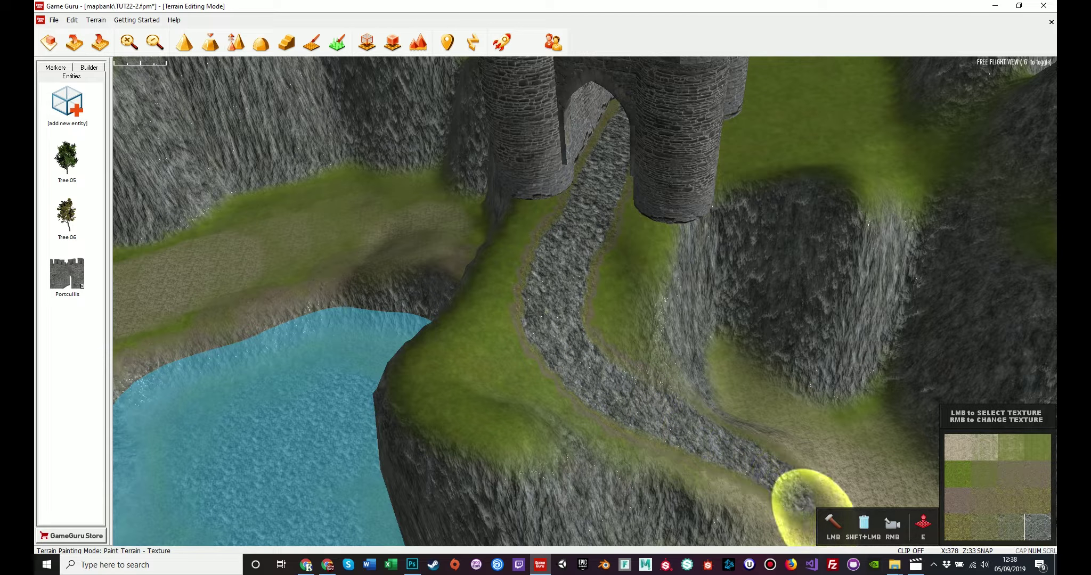
# Extend the grey stone path from the ramp's foot across the sandy ground
pyautogui.press('s')
pyautogui.moveTo(666, 431); pyautogui.dragTo(740, 453, button='right')
pyautogui.moveTo(543, 392); pyautogui.dragTo(574, 393, button='right')
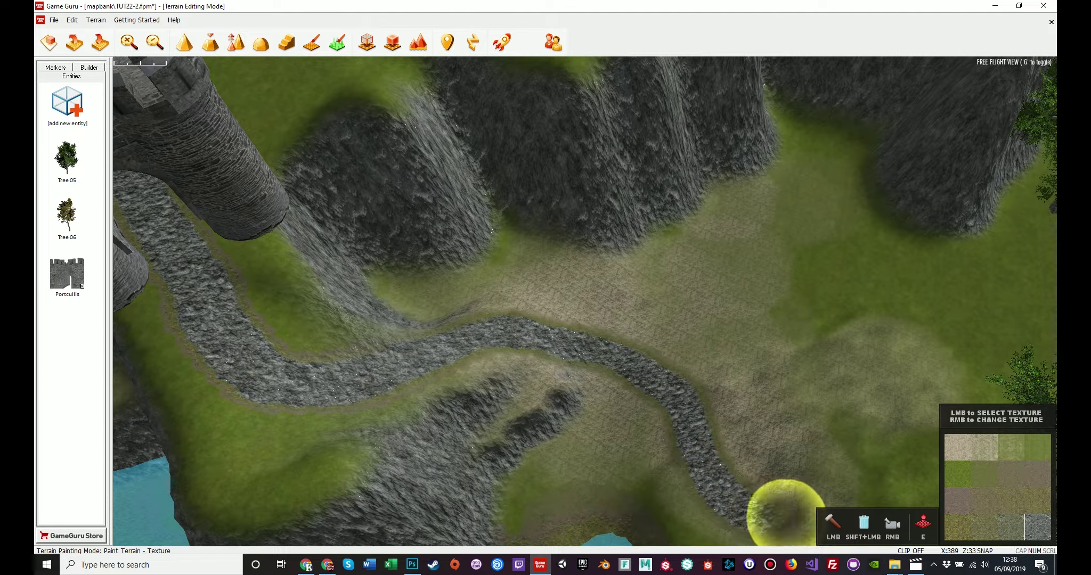
# Examine the ramp path, the lakes and the surrounding woodland from near ground level
pyautogui.press('w')
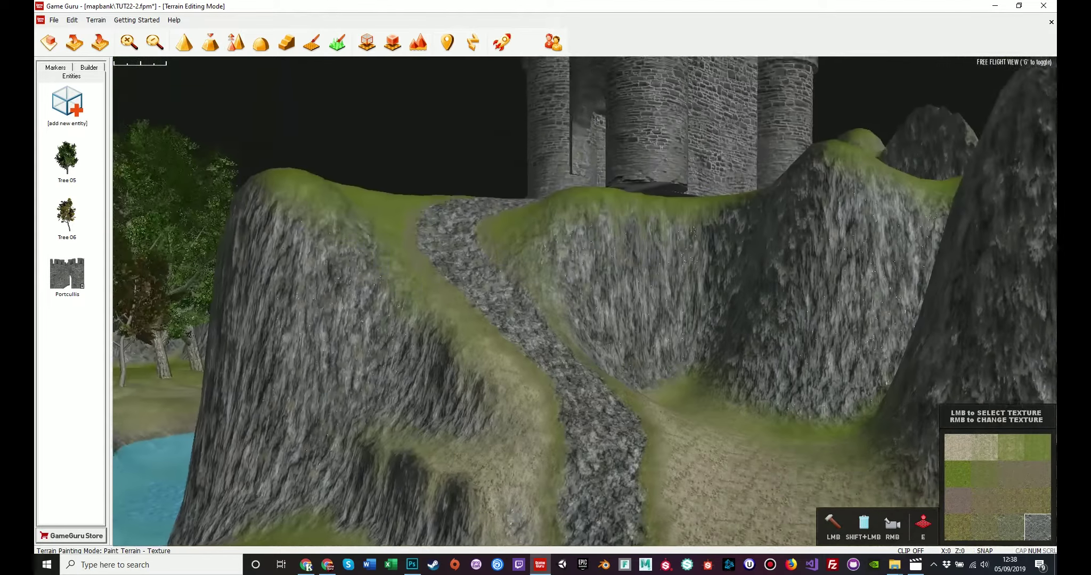
pyautogui.press('w')
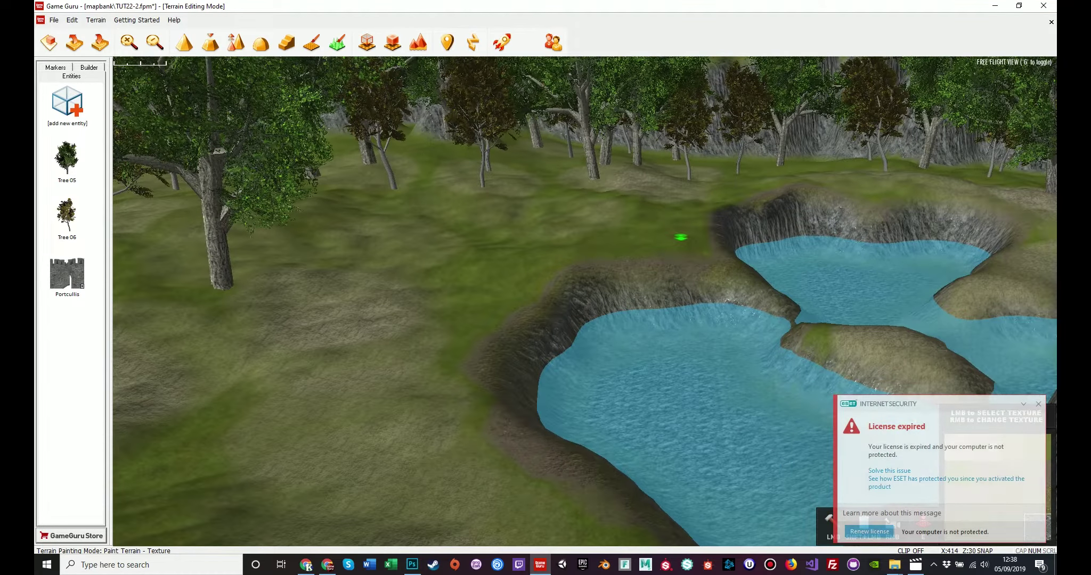
pyautogui.press('a')
pyautogui.moveTo(779, 437); pyautogui.dragTo(745, 373, button='right')
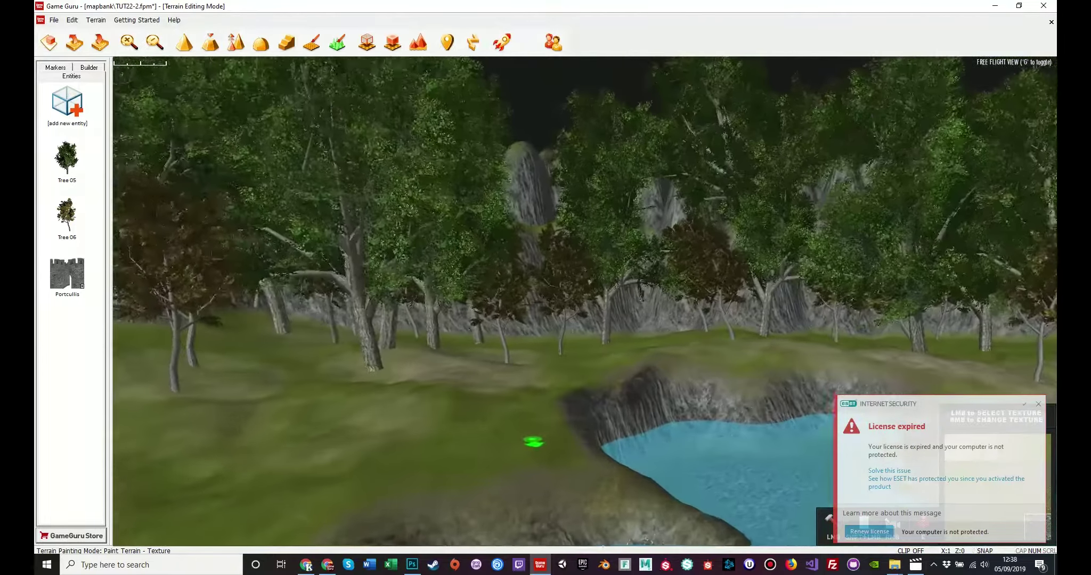
pyautogui.moveTo(533, 442); pyautogui.dragTo(602, 373, button='right')
pyautogui.press('s')
pyautogui.press('s')
# Paint the grey stone texture around the gatehouse's front tower bases and along the foot of its outer side wall
pyautogui.moveTo(810, 340)
pyautogui.mouseDown(button='right')
pyautogui.moveTo(783, 421)
pyautogui.moveTo(762, 415)
pyautogui.mouseUp(button='right')
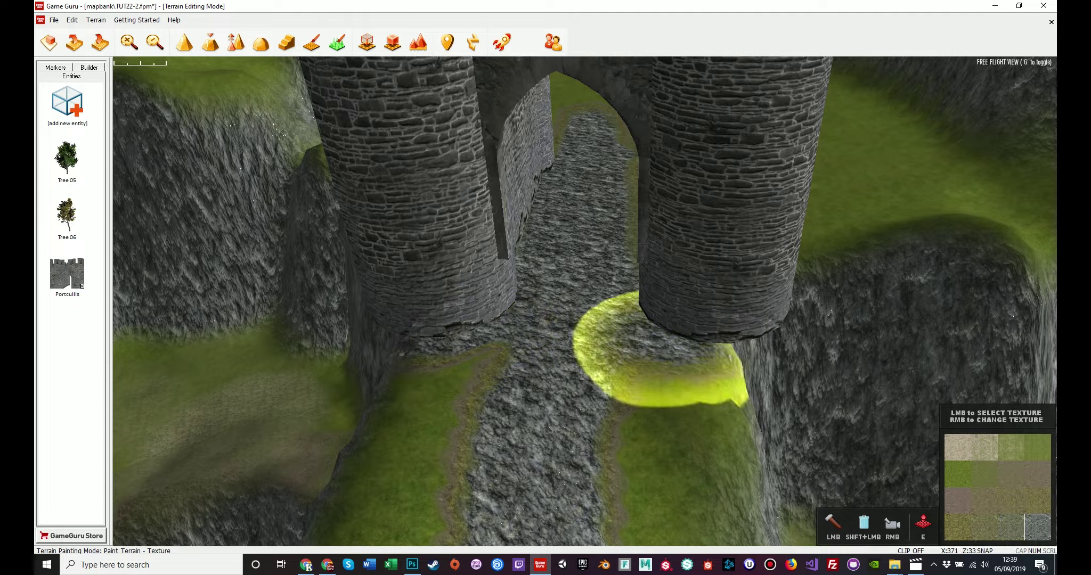
pyautogui.press('a')
pyautogui.moveTo(639, 243)
pyautogui.mouseDown(button='right')
pyautogui.moveTo(746, 235)
pyautogui.moveTo(738, 226)
pyautogui.mouseUp(button='right')
pyautogui.press('w')
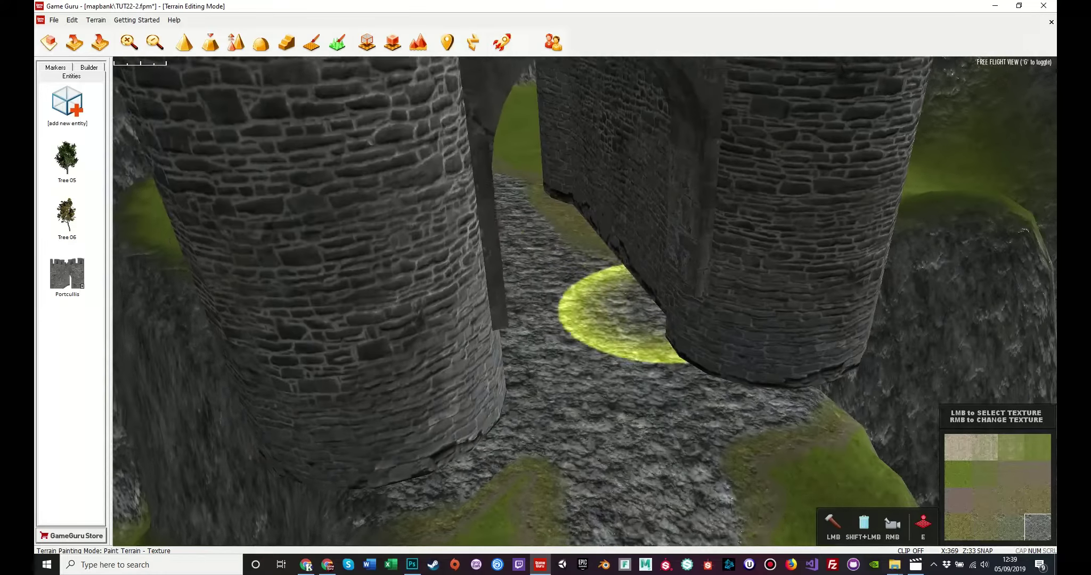
pyautogui.moveTo(542, 200); pyautogui.dragTo(522, 314, button='right')
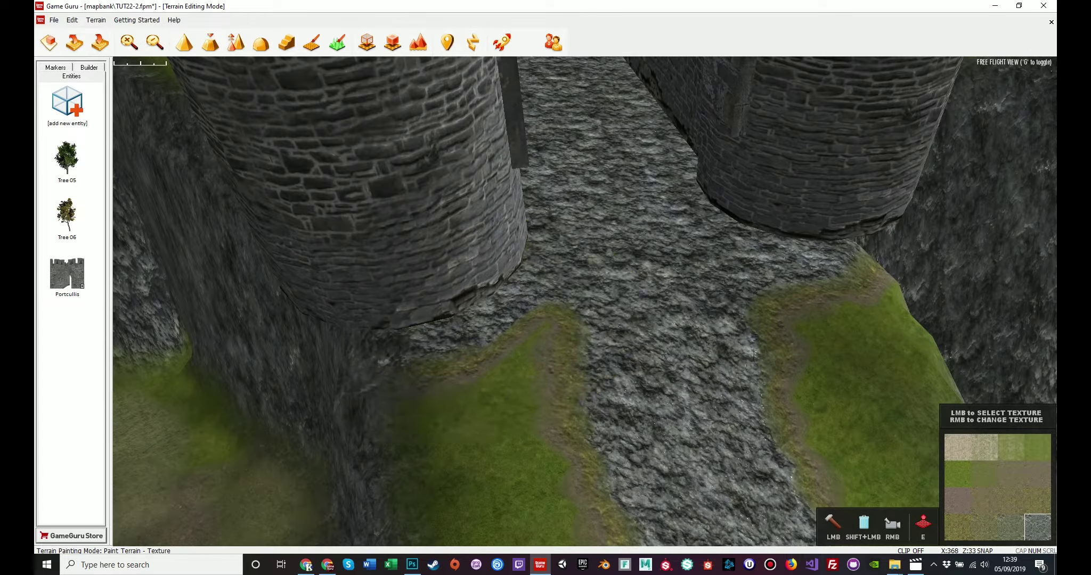
pyautogui.moveTo(729, 251)
pyautogui.mouseDown(button='right')
pyautogui.moveTo(623, 202)
pyautogui.moveTo(452, 205)
pyautogui.mouseUp(button='right')
pyautogui.press('d')
pyautogui.press('d')
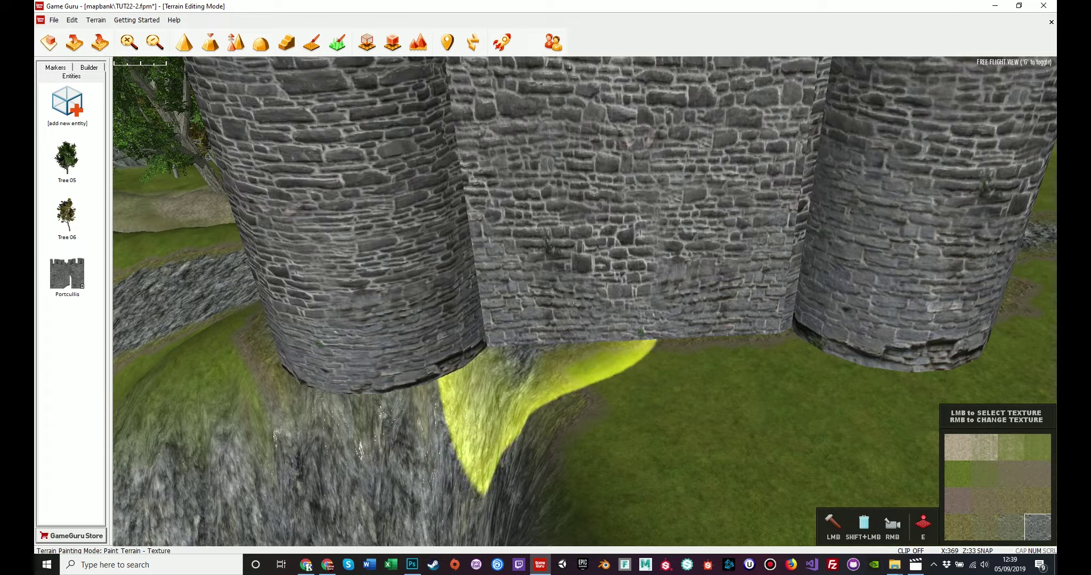
pyautogui.moveTo(581, 383)
pyautogui.mouseDown()
pyautogui.moveTo(876, 377)
pyautogui.moveTo(807, 380)
pyautogui.mouseUp()
pyautogui.press('d')
pyautogui.moveTo(676, 391)
pyautogui.mouseDown(button='right')
pyautogui.moveTo(645, 390)
pyautogui.moveTo(711, 402)
pyautogui.mouseUp(button='right')
pyautogui.moveTo(645, 410)
pyautogui.mouseDown()
pyautogui.moveTo(748, 416)
pyautogui.moveTo(689, 424)
pyautogui.mouseUp()
pyautogui.moveTo(689, 424)
pyautogui.mouseDown(button='right')
pyautogui.moveTo(594, 422)
pyautogui.moveTo(655, 418)
pyautogui.mouseUp(button='right')
# Continue the grey stone texture around the bases of the gatehouse's two rear towers
pyautogui.press('d')
pyautogui.press('d')
pyautogui.press('d')
pyautogui.moveTo(551, 376); pyautogui.dragTo(484, 402, button='right')
pyautogui.moveTo(663, 274)
pyautogui.mouseDown()
pyautogui.moveTo(727, 266)
pyautogui.moveTo(647, 346)
pyautogui.mouseUp()
pyautogui.moveTo(469, 420); pyautogui.dragTo(495, 434)
pyautogui.press('a')
pyautogui.moveTo(495, 433)
pyautogui.mouseDown(button='right')
pyautogui.moveTo(551, 443)
pyautogui.moveTo(469, 459)
pyautogui.moveTo(429, 482)
pyautogui.mouseUp(button='right')
pyautogui.press('s')
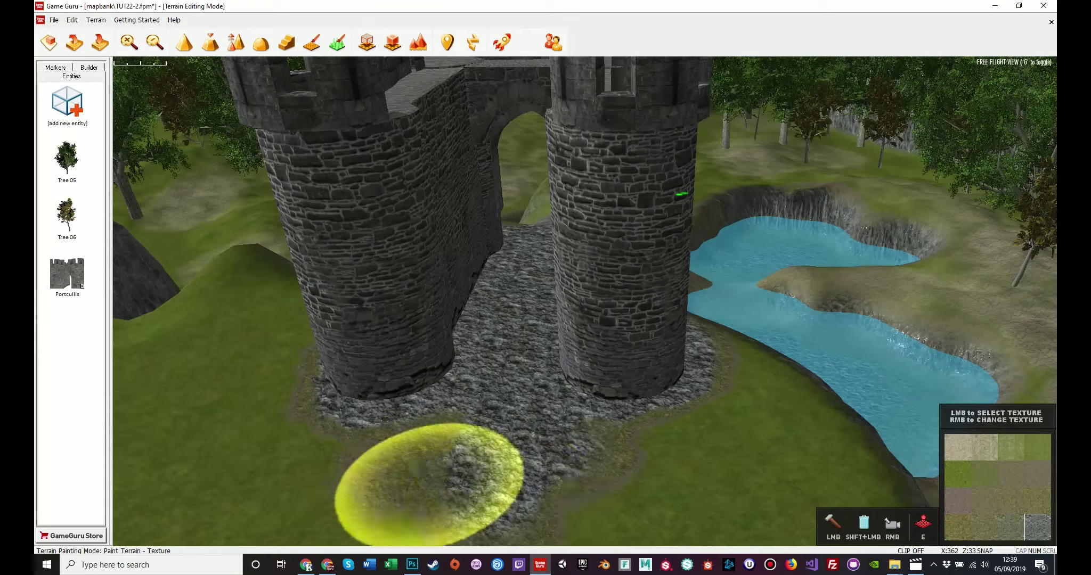
# Paint a grey stone patch on the grass directly behind the gatehouse passage
pyautogui.moveTo(460, 446)
pyautogui.mouseDown()
pyautogui.moveTo(353, 497)
pyautogui.moveTo(760, 469)
pyautogui.moveTo(572, 483)
pyautogui.mouseUp()
pyautogui.press('a')
pyautogui.press('w')
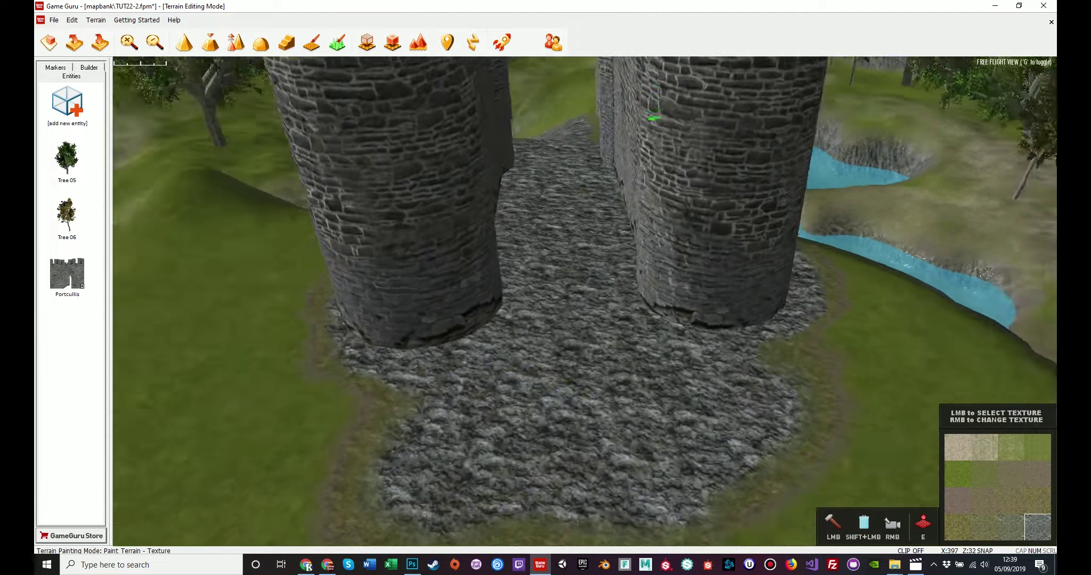
pyautogui.press('d')
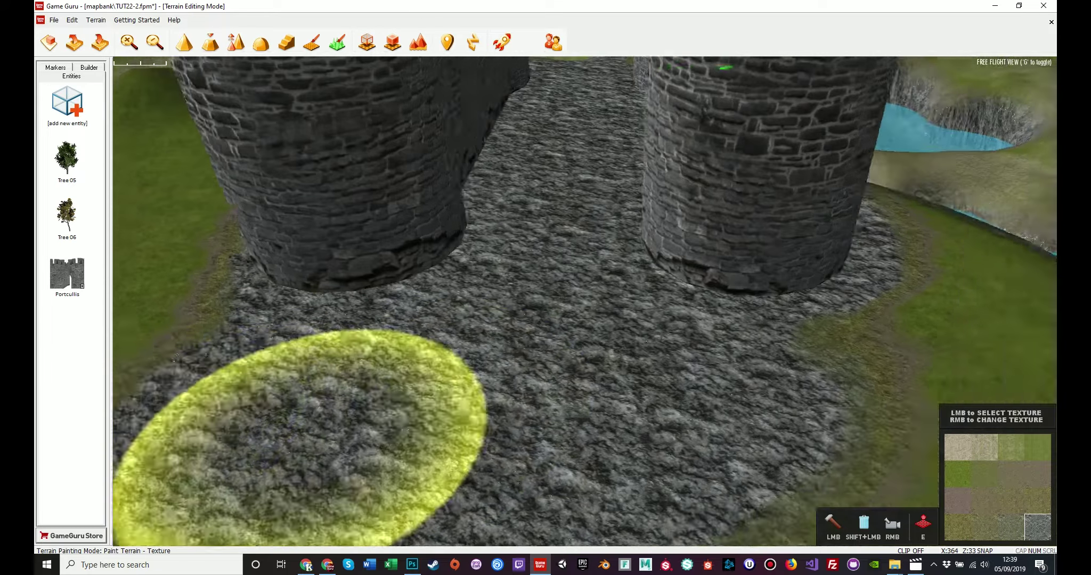
pyautogui.moveTo(546, 388)
pyautogui.mouseDown()
pyautogui.moveTo(619, 360)
pyautogui.moveTo(419, 421)
pyautogui.mouseUp()
# Widen the grey stone patch behind the rear towers into a broad, rounded courtyard on both sides
pyautogui.press('d')
pyautogui.moveTo(418, 421)
pyautogui.mouseDown(button='right')
pyautogui.moveTo(500, 431)
pyautogui.moveTo(405, 340)
pyautogui.moveTo(453, 418)
pyautogui.mouseUp(button='right')
pyautogui.press('s')
pyautogui.press('s')
pyautogui.press('a')
pyautogui.press('d')
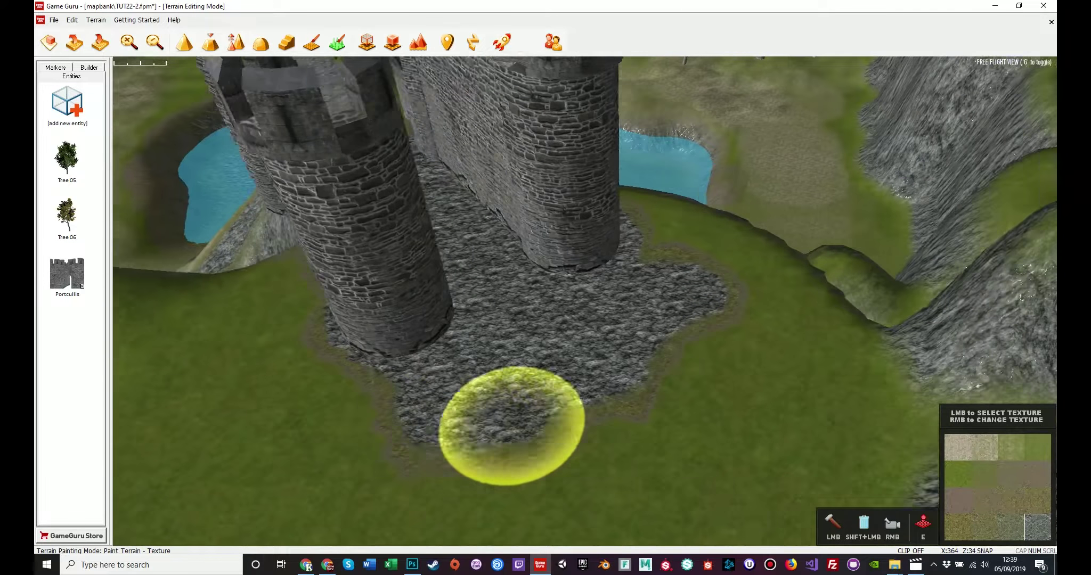
pyautogui.moveTo(687, 346); pyautogui.dragTo(600, 346, button='right')
pyautogui.press('d')
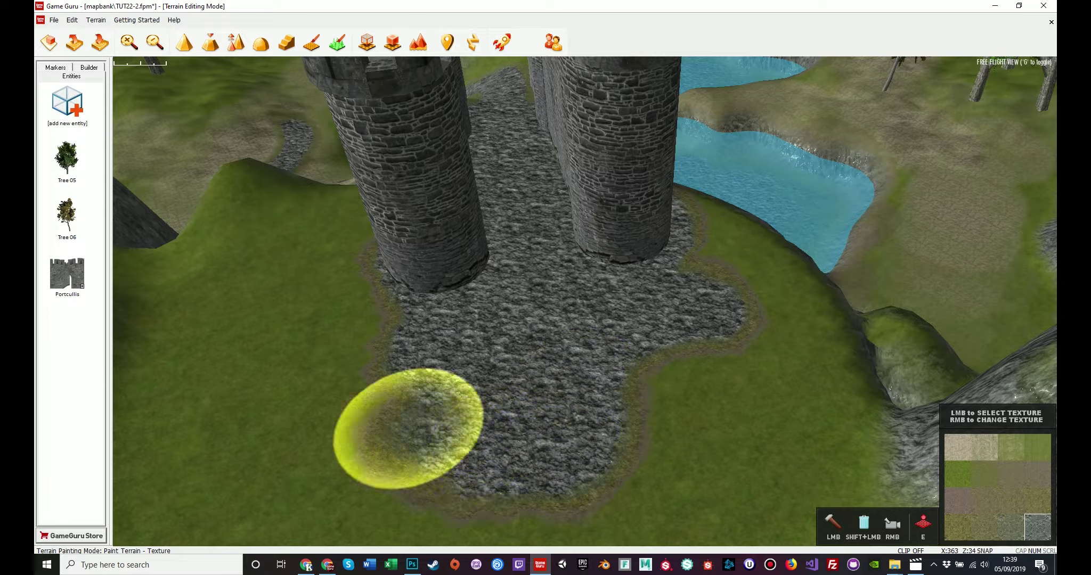
pyautogui.moveTo(457, 401)
pyautogui.mouseDown()
pyautogui.moveTo(329, 395)
pyautogui.moveTo(390, 353)
pyautogui.mouseUp()
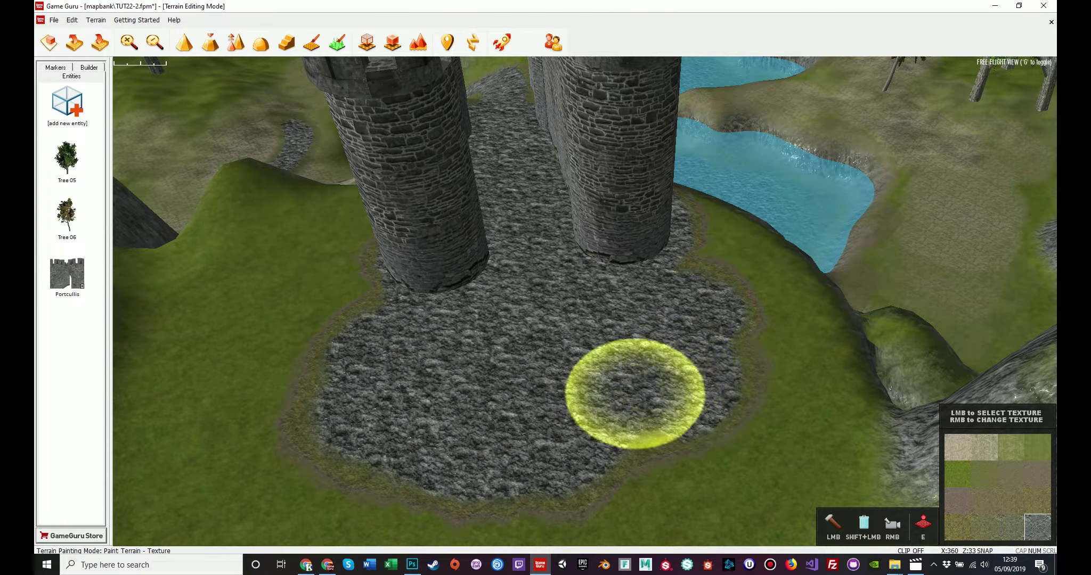
pyautogui.moveTo(750, 374); pyautogui.dragTo(680, 252)
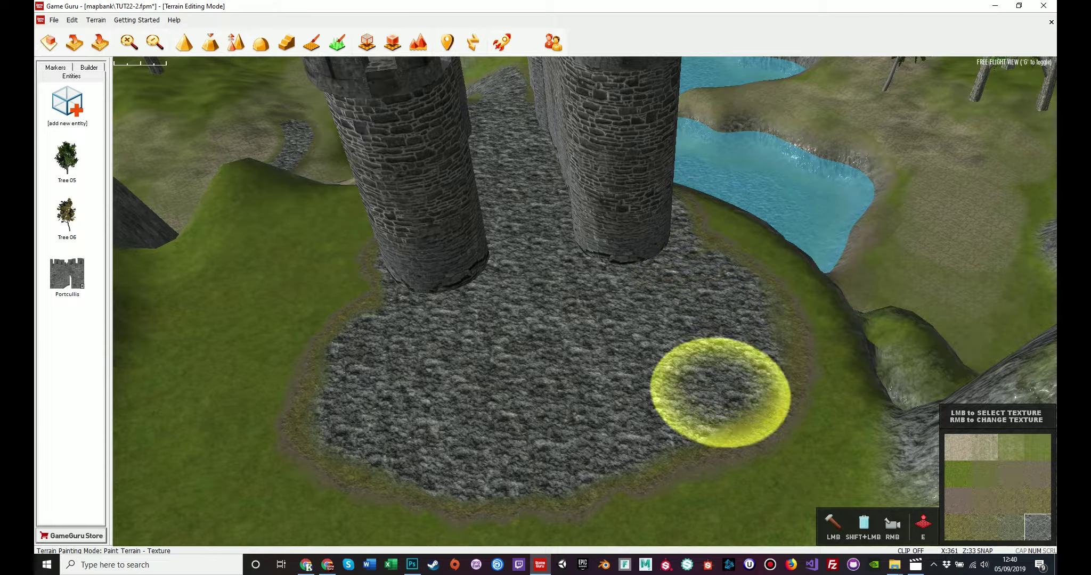
# Examine the gatehouse, its stone ramp and the surrounding cliffs from a distance and close up
pyautogui.press('s')
pyautogui.moveTo(663, 364)
pyautogui.mouseDown(button='right')
pyautogui.moveTo(652, 298)
pyautogui.moveTo(468, 298)
pyautogui.moveTo(612, 319)
pyautogui.moveTo(511, 301)
pyautogui.moveTo(757, 426)
pyautogui.mouseUp(button='right')
pyautogui.press('w')
pyautogui.press('s')
pyautogui.press('w')
pyautogui.moveTo(666, 421); pyautogui.dragTo(689, 370, button='right')
pyautogui.press('a')
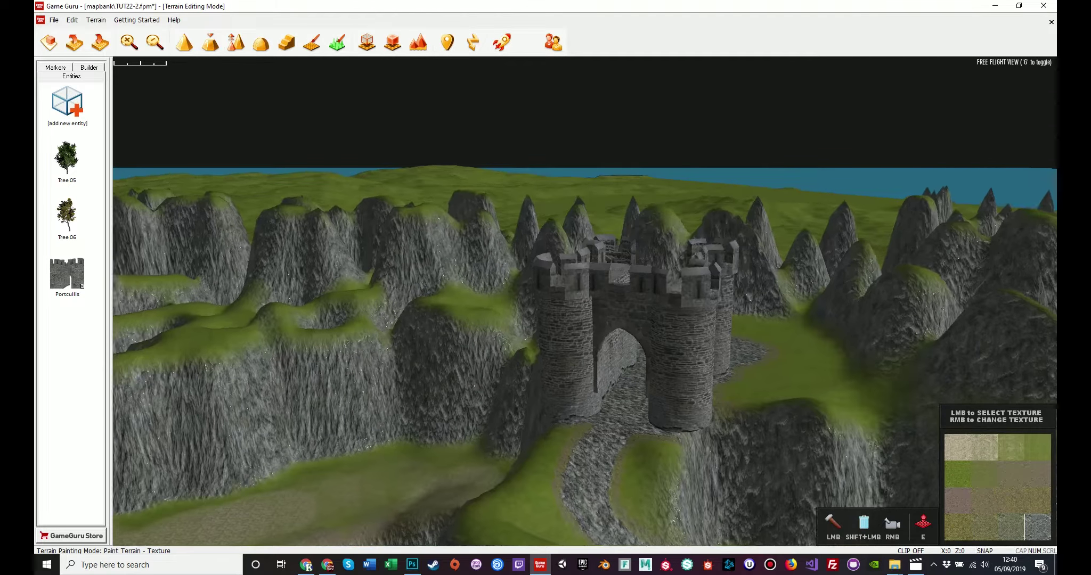
pyautogui.moveTo(713, 367); pyautogui.dragTo(725, 414, button='right')
pyautogui.press('w')
pyautogui.moveTo(644, 402); pyautogui.dragTo(725, 354, button='right')
pyautogui.press('w')
pyautogui.moveTo(545, 234)
pyautogui.mouseDown(button='right')
pyautogui.moveTo(549, 298)
pyautogui.moveTo(470, 207)
pyautogui.moveTo(570, 272)
pyautogui.moveTo(577, 216)
pyautogui.moveTo(543, 213)
pyautogui.moveTo(649, 383)
pyautogui.moveTo(604, 328)
pyautogui.mouseUp(button='right')
pyautogui.press('s')
pyautogui.press('w')
pyautogui.press('s')
# Level the terrain to a stored height around the front towers to widen the ledge on both sides of the gatehouse
pyautogui.click(209, 42)
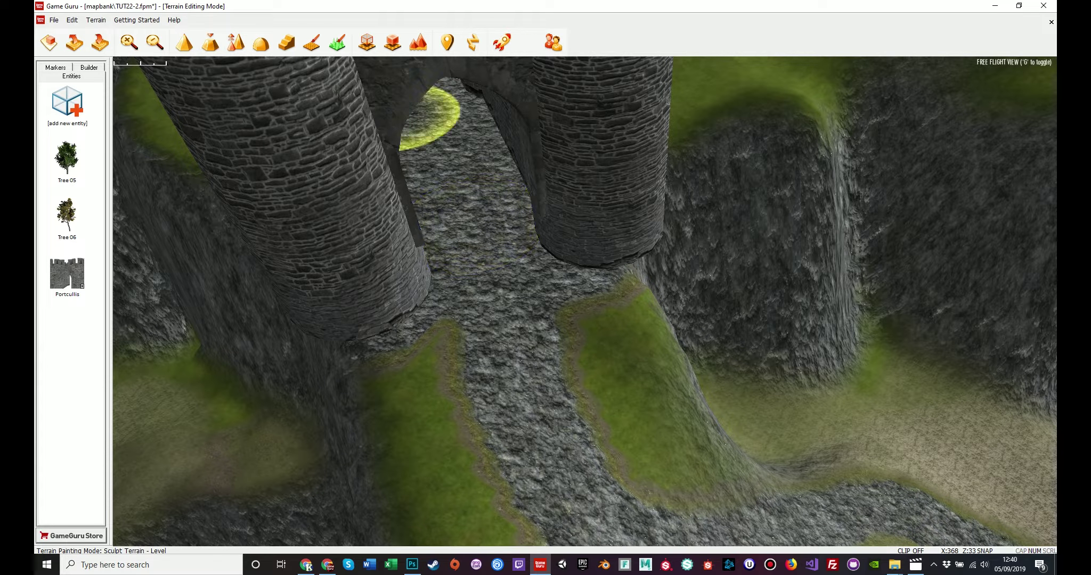
pyautogui.moveTo(491, 248)
pyautogui.mouseDown(button='right')
pyautogui.moveTo(469, 223)
pyautogui.moveTo(511, 261)
pyautogui.moveTo(629, 280)
pyautogui.mouseUp(button='right')
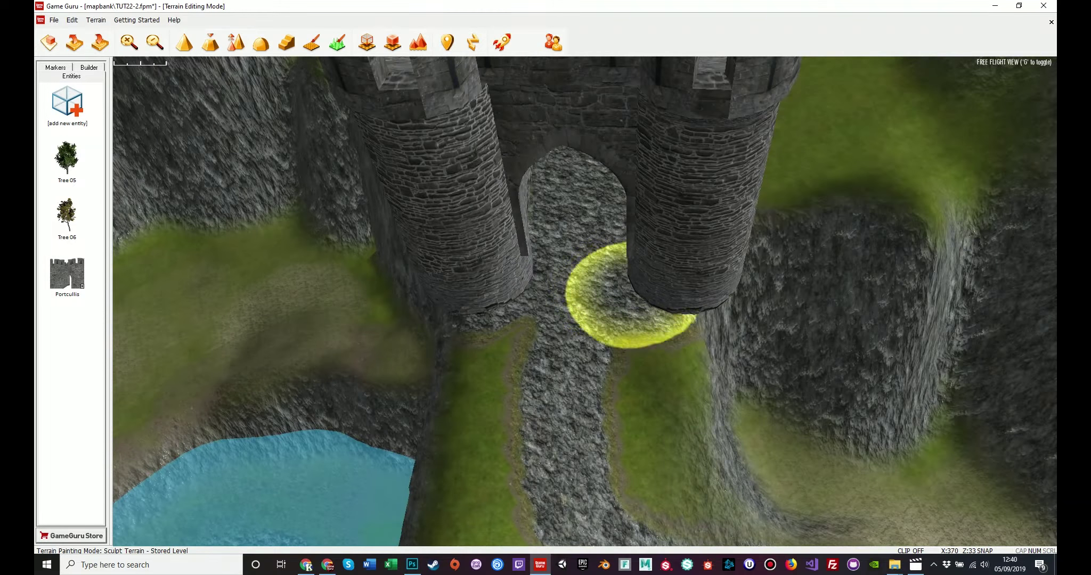
pyautogui.moveTo(714, 315)
pyautogui.mouseDown()
pyautogui.moveTo(756, 282)
pyautogui.moveTo(706, 306)
pyautogui.moveTo(584, 294)
pyautogui.mouseUp()
pyautogui.press('a')
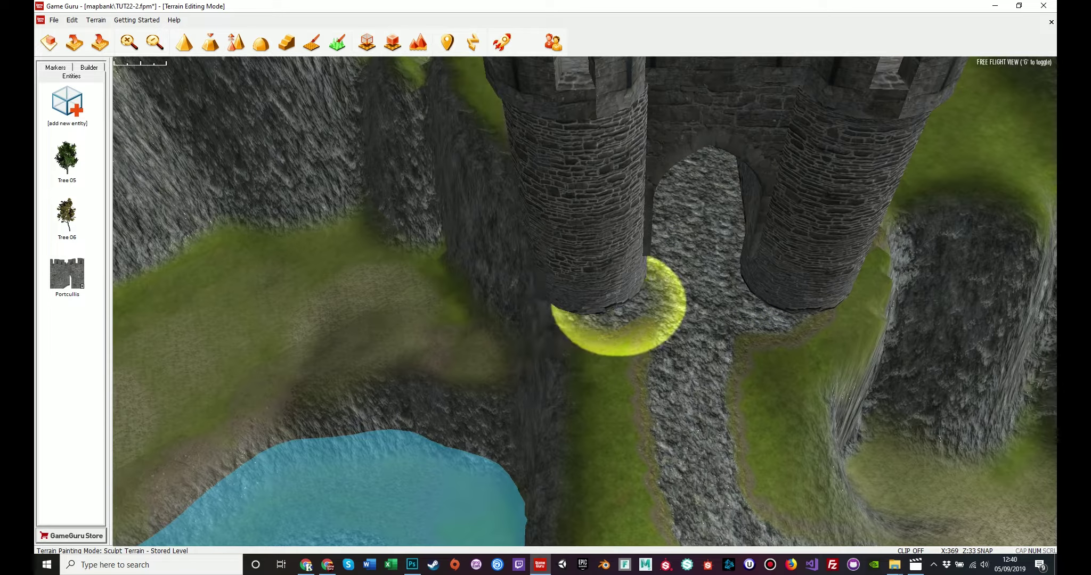
pyautogui.moveTo(591, 315)
pyautogui.mouseDown(button='right')
pyautogui.moveTo(572, 341)
pyautogui.moveTo(652, 311)
pyautogui.moveTo(608, 301)
pyautogui.mouseUp(button='right')
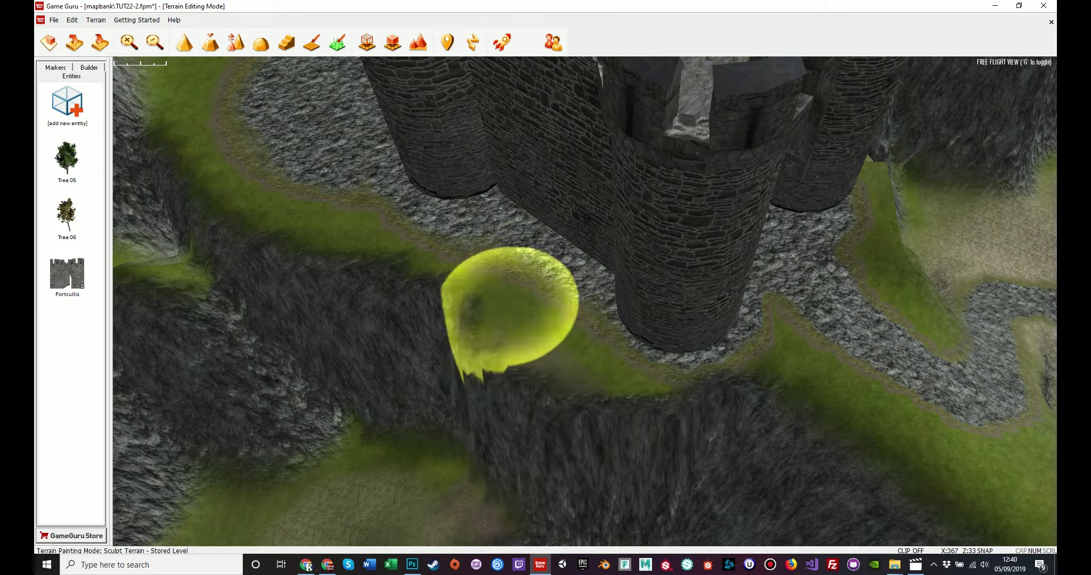
pyautogui.moveTo(389, 244); pyautogui.dragTo(575, 357, button='right')
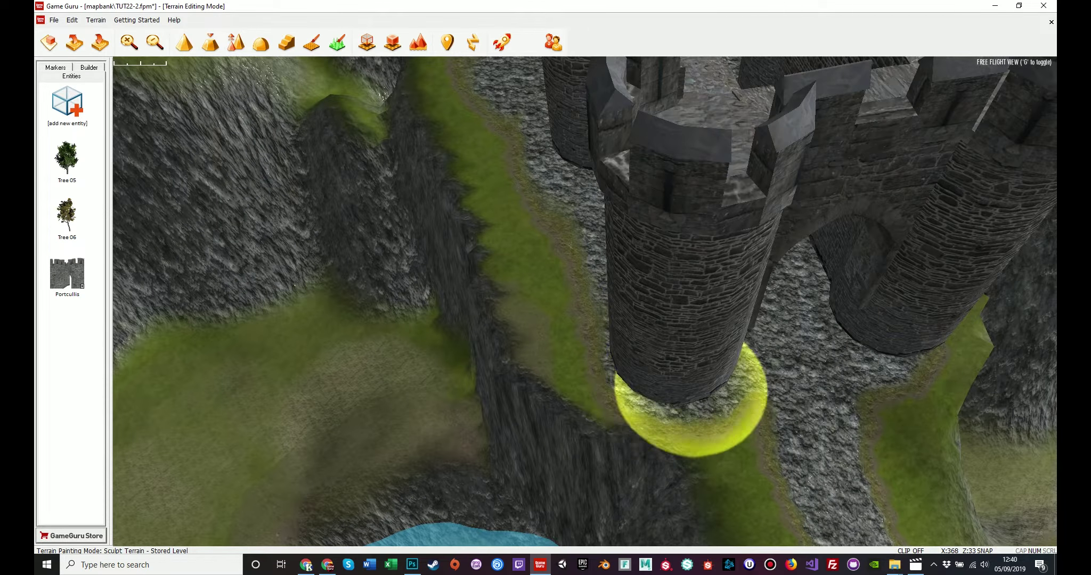
pyautogui.moveTo(689, 426); pyautogui.dragTo(746, 426, button='right')
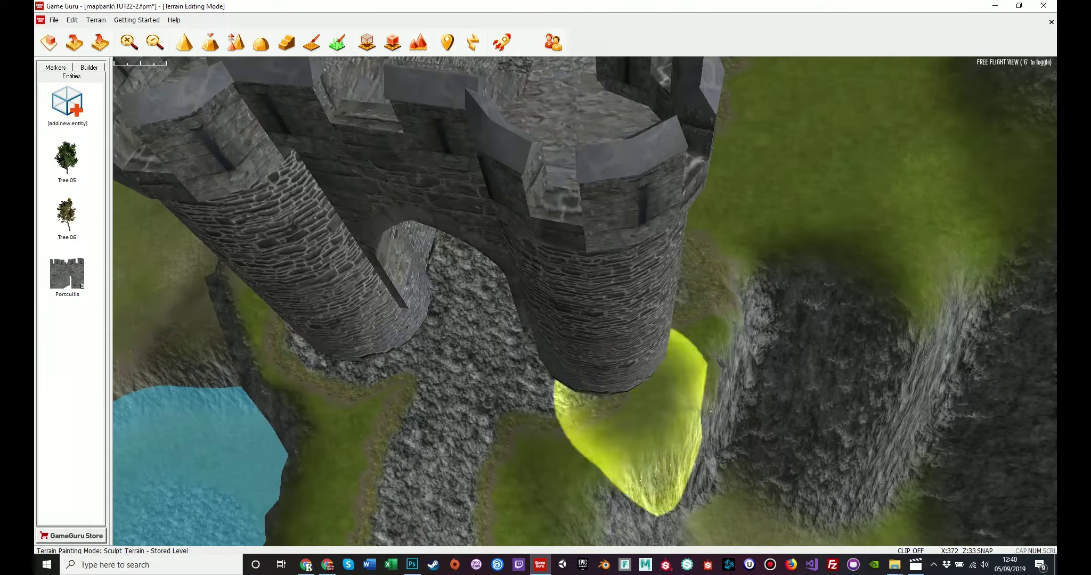
pyautogui.moveTo(780, 239)
pyautogui.mouseDown(button='right')
pyautogui.moveTo(801, 346)
pyautogui.moveTo(794, 255)
pyautogui.mouseUp(button='right')
pyautogui.moveTo(649, 272)
pyautogui.mouseDown(button='right')
pyautogui.moveTo(650, 207)
pyautogui.moveTo(676, 234)
pyautogui.moveTo(719, 197)
pyautogui.moveTo(665, 199)
pyautogui.mouseUp(button='right')
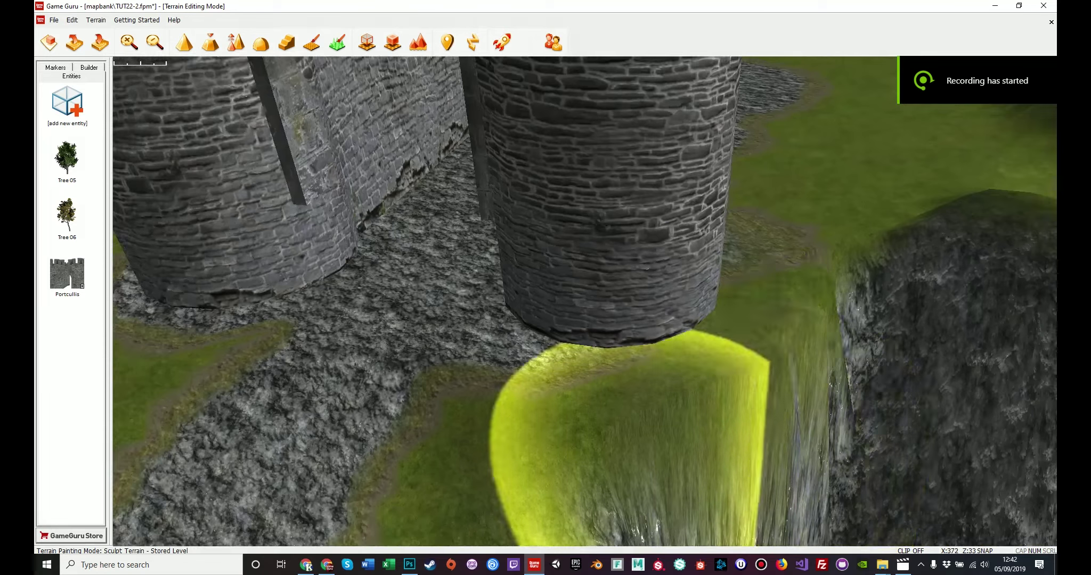
# Extend the plateau behind the gatehouse by levelling the neighbouring mountains to the stored height from the top-down view
pyautogui.press('s')
pyautogui.press('a')
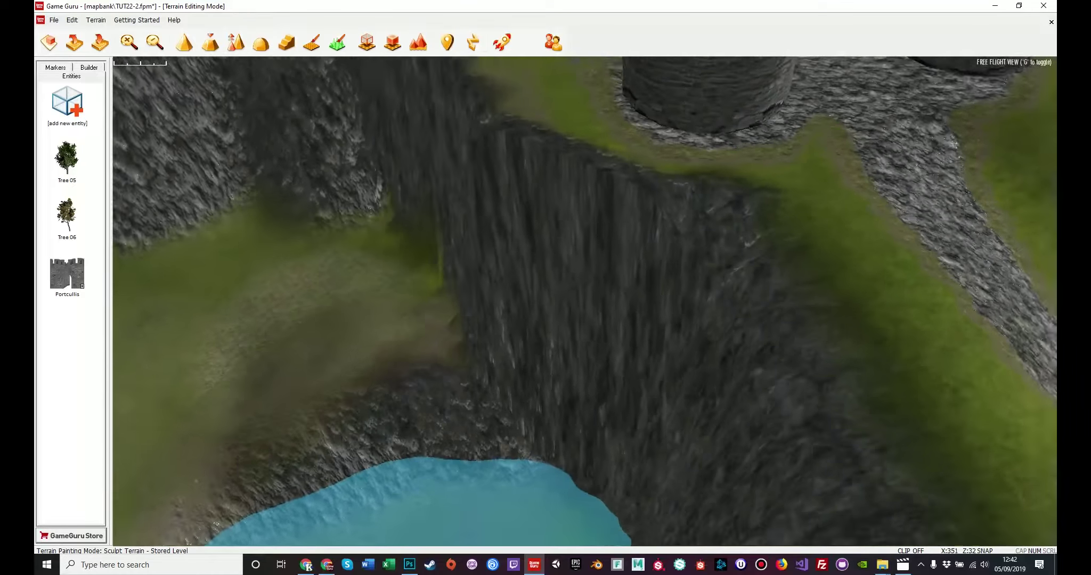
pyautogui.moveTo(585, 301)
pyautogui.mouseDown(button='right')
pyautogui.moveTo(537, 220)
pyautogui.moveTo(527, 278)
pyautogui.moveTo(538, 337)
pyautogui.moveTo(602, 206)
pyautogui.moveTo(572, 250)
pyautogui.moveTo(453, 226)
pyautogui.moveTo(500, 290)
pyautogui.moveTo(581, 219)
pyautogui.moveTo(533, 221)
pyautogui.mouseUp(button='right')
pyautogui.press('w')
pyautogui.press('s')
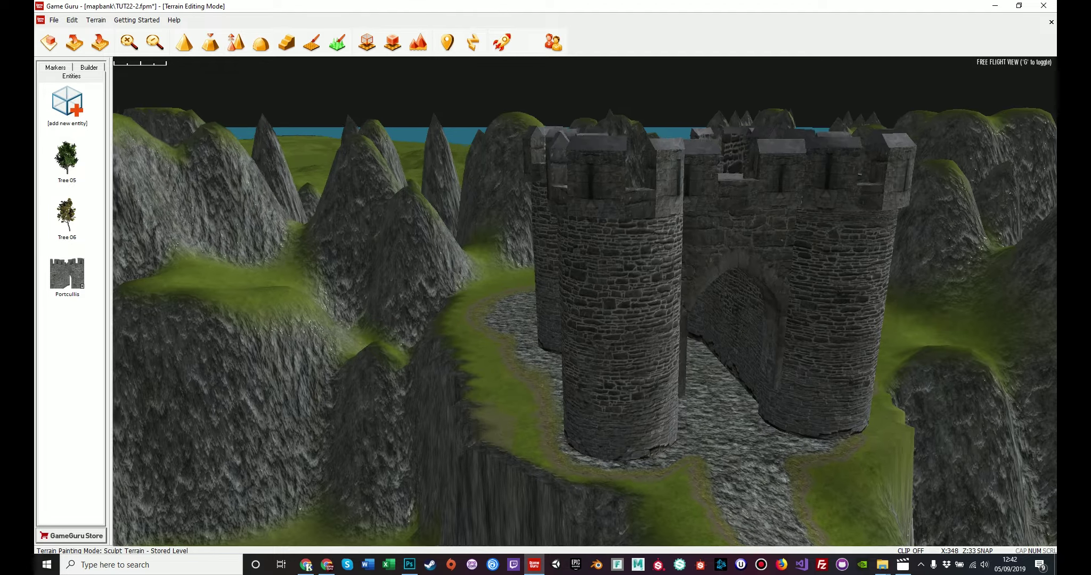
pyautogui.press('g')
pyautogui.press('a')
pyautogui.press('w')
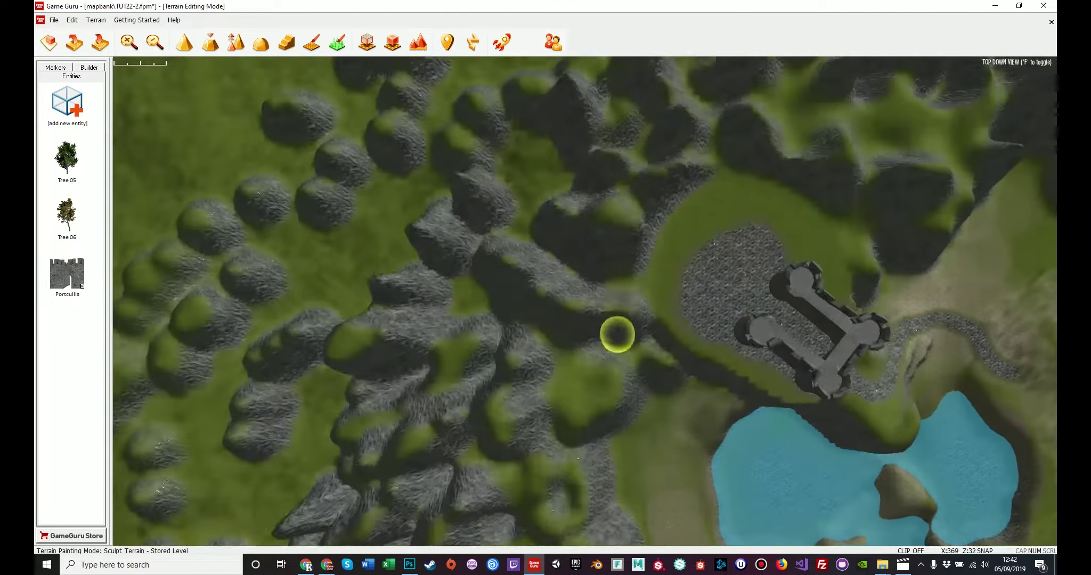
pyautogui.press('d')
pyautogui.press('s')
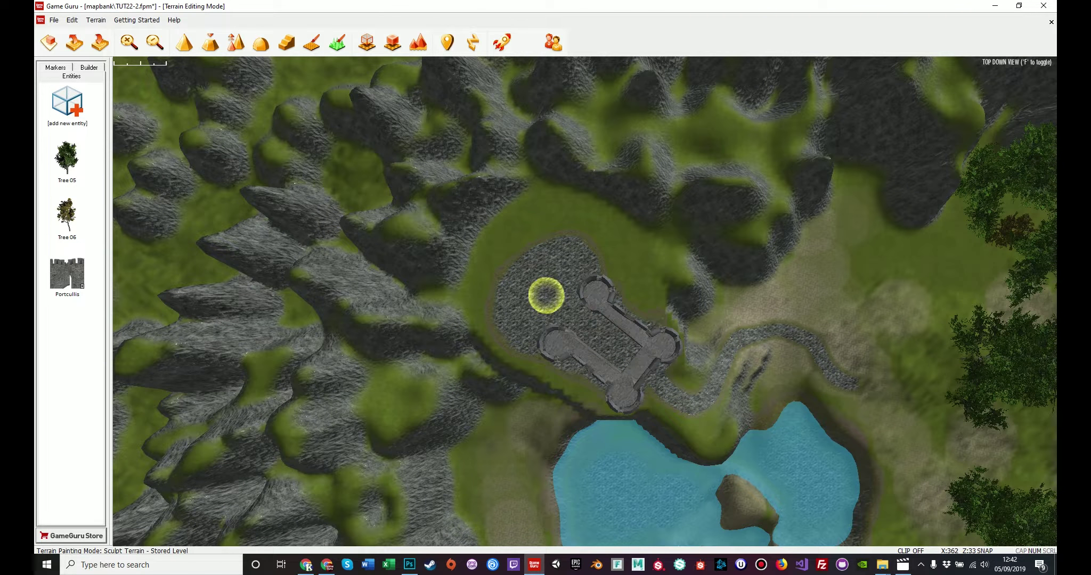
pyautogui.moveTo(546, 272)
pyautogui.mouseDown()
pyautogui.moveTo(550, 249)
pyautogui.moveTo(601, 218)
pyautogui.moveTo(596, 182)
pyautogui.moveTo(498, 221)
pyautogui.moveTo(499, 309)
pyautogui.moveTo(479, 370)
pyautogui.moveTo(360, 340)
pyautogui.moveTo(397, 258)
pyautogui.moveTo(492, 141)
pyautogui.moveTo(599, 225)
pyautogui.moveTo(433, 294)
pyautogui.moveTo(626, 194)
pyautogui.moveTo(525, 141)
pyautogui.moveTo(356, 243)
pyautogui.moveTo(391, 352)
pyautogui.mouseUp()
pyautogui.press('f')
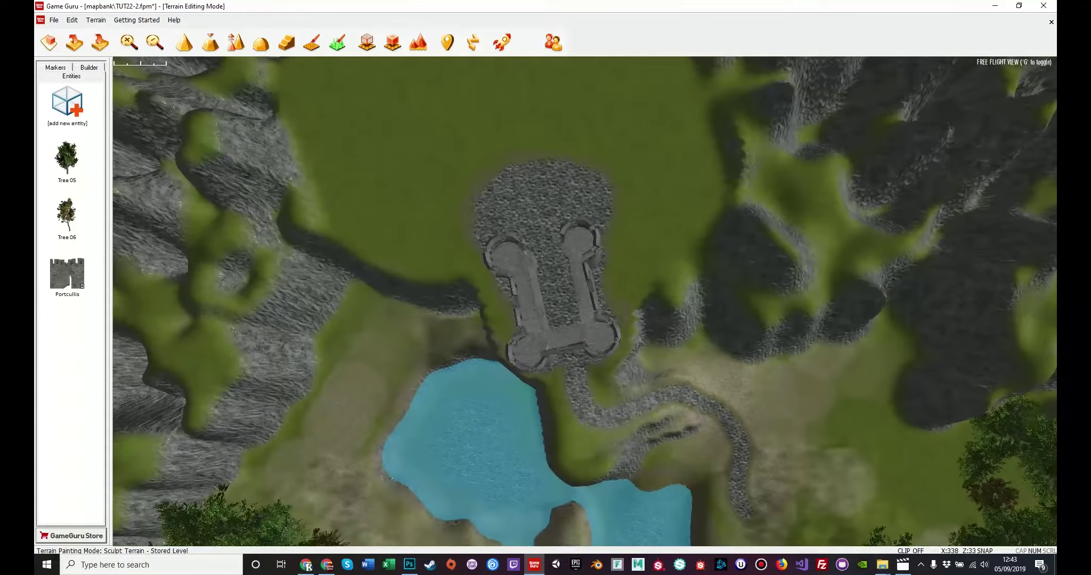
# Try the Mega Pack 02 Entrance building on the courtyard behind the gatehouse, and delete it from the map
pyautogui.moveTo(584, 301); pyautogui.dragTo(615, 301, button='right')
pyautogui.press('a')
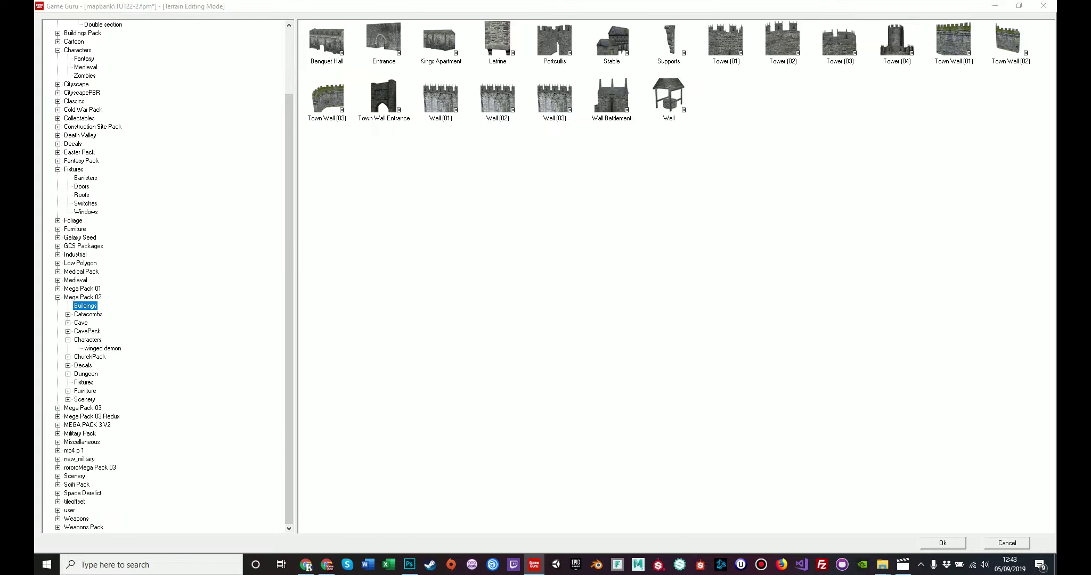
pyautogui.press('Return')
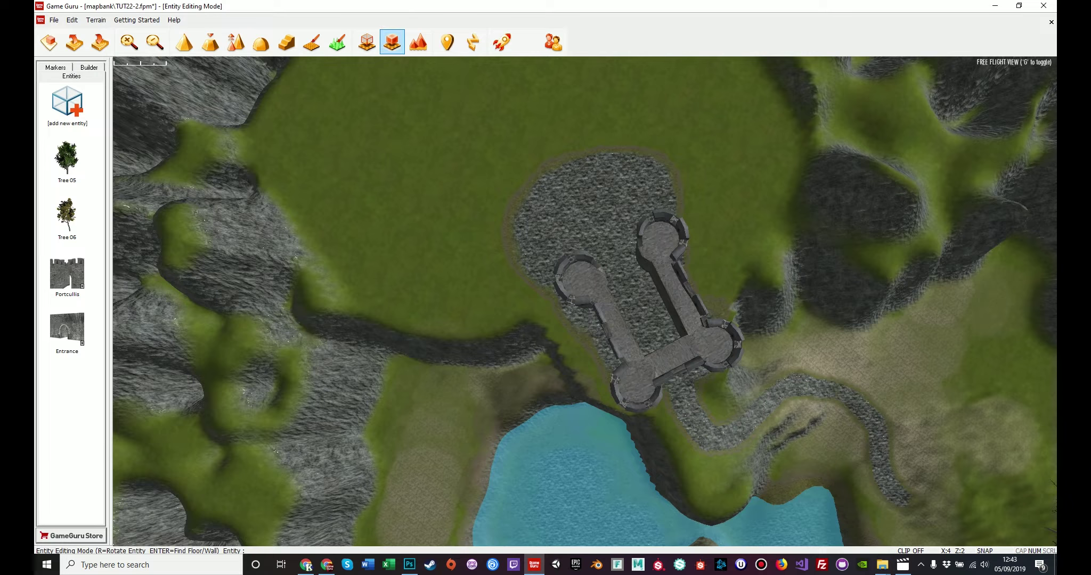
pyautogui.moveTo(570, 160); pyautogui.dragTo(591, 106, button='right')
pyautogui.press('w')
pyautogui.press('a')
pyautogui.press('d')
pyautogui.press('d')
pyautogui.press('d')
pyautogui.press('s')
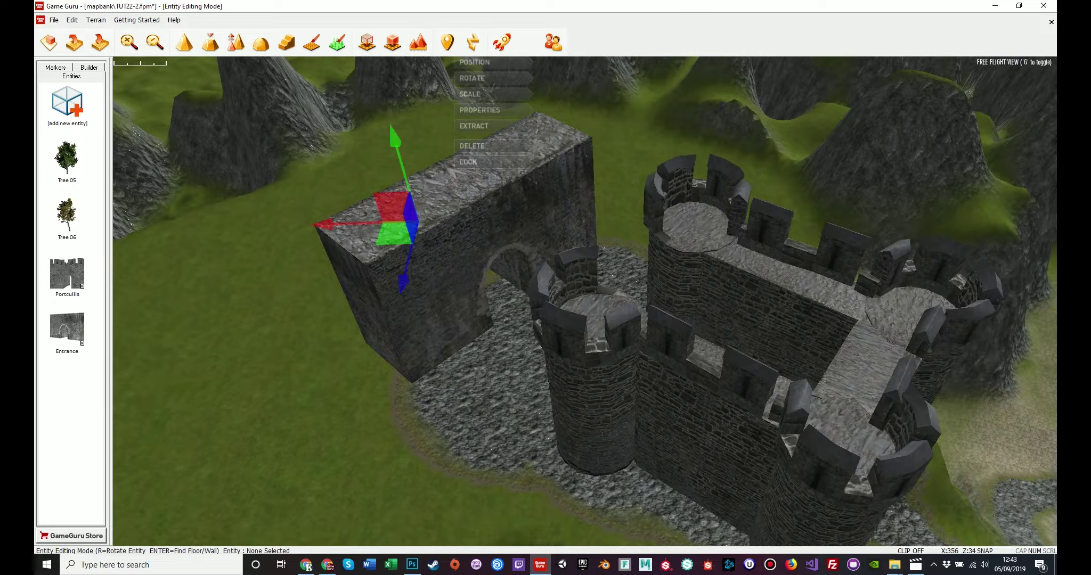
pyautogui.press('Delete')
# Place a Mega Pack 02 Wall (01) on the grass at the edge of the stone courtyard
pyautogui.click(68, 103)
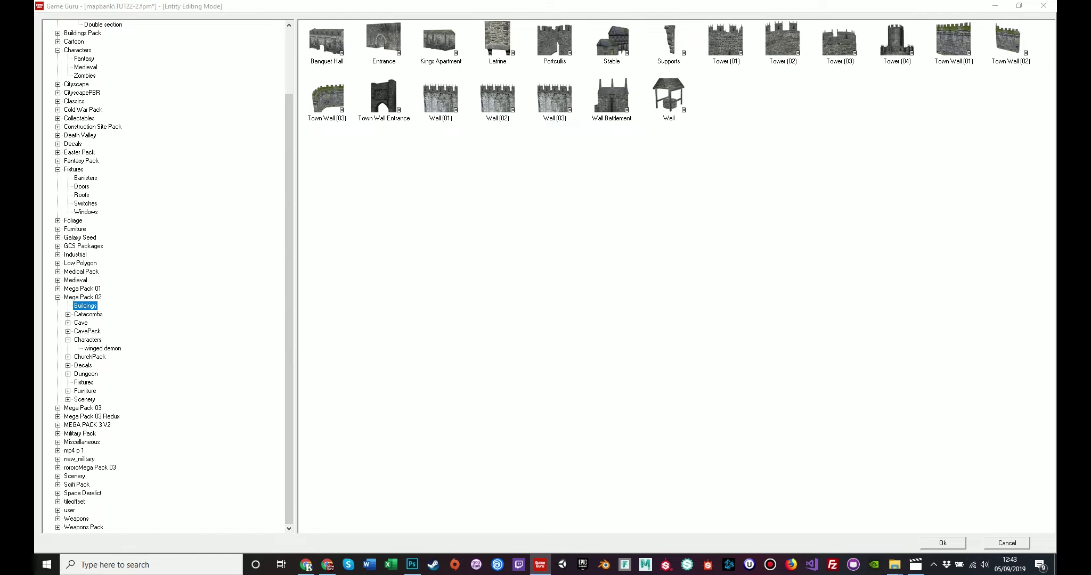
pyautogui.doubleClick(441, 95)
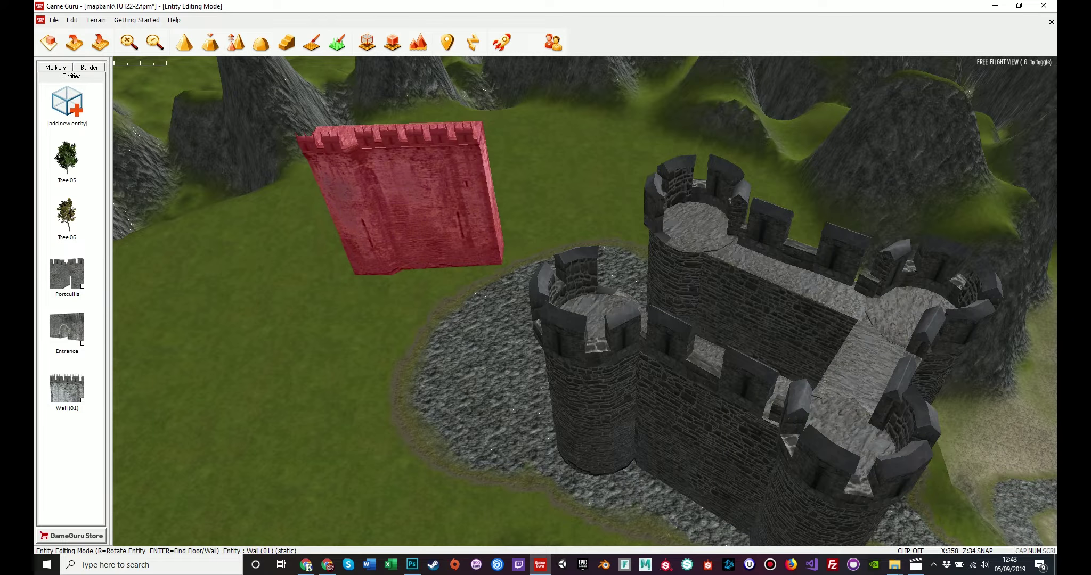
pyautogui.click(420, 213)
pyautogui.moveTo(421, 213); pyautogui.dragTo(364, 197, button='right')
pyautogui.press('w')
pyautogui.press('s')
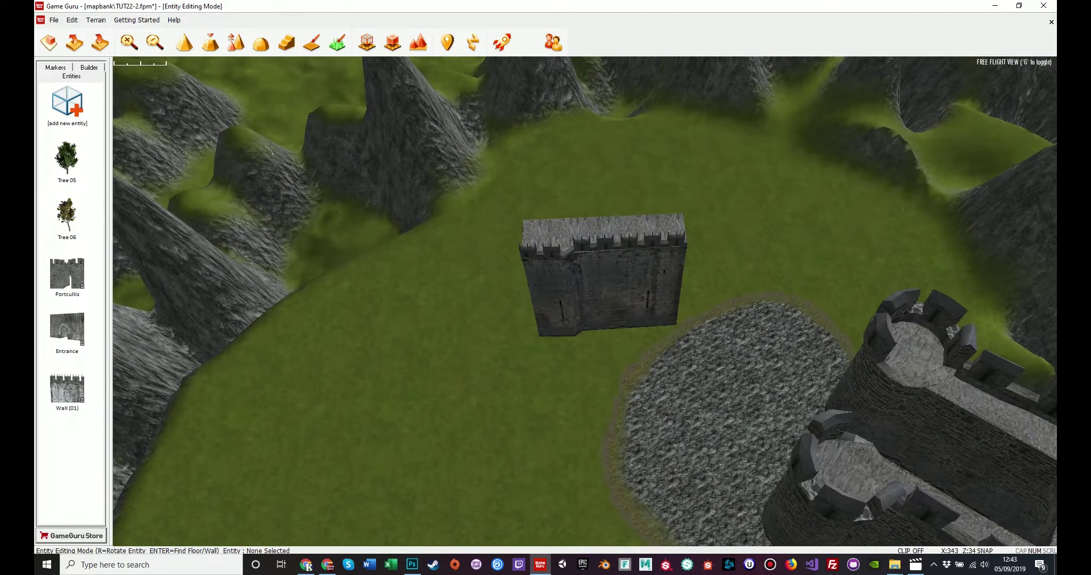
# Add Wall (02) from Mega Pack 02, rotate it to match Wall (01) and place it alongside on the outer side
pyautogui.click(67, 106)
pyautogui.doubleClick(497, 96)
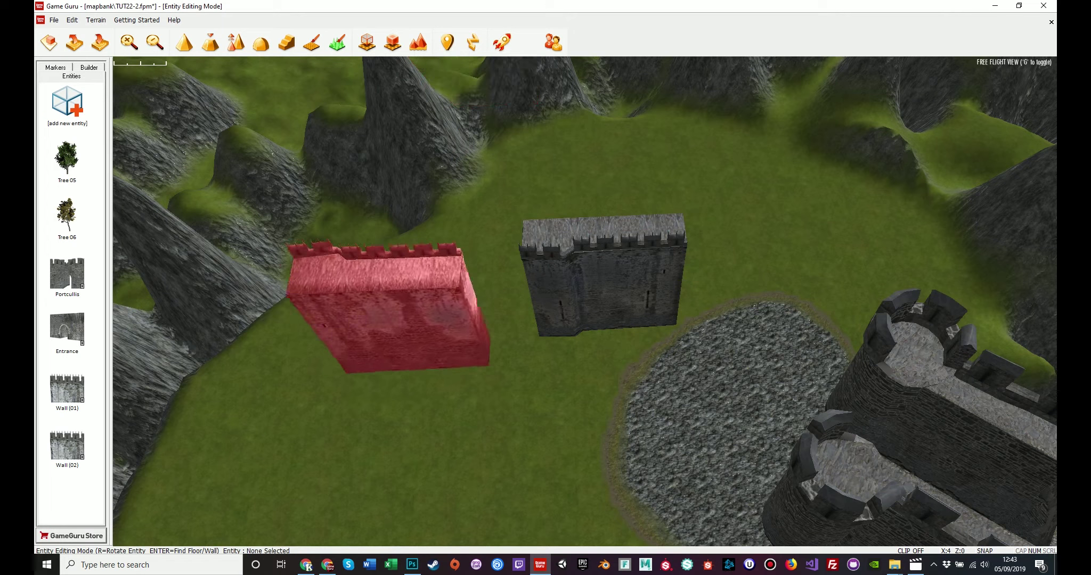
pyautogui.press('r')
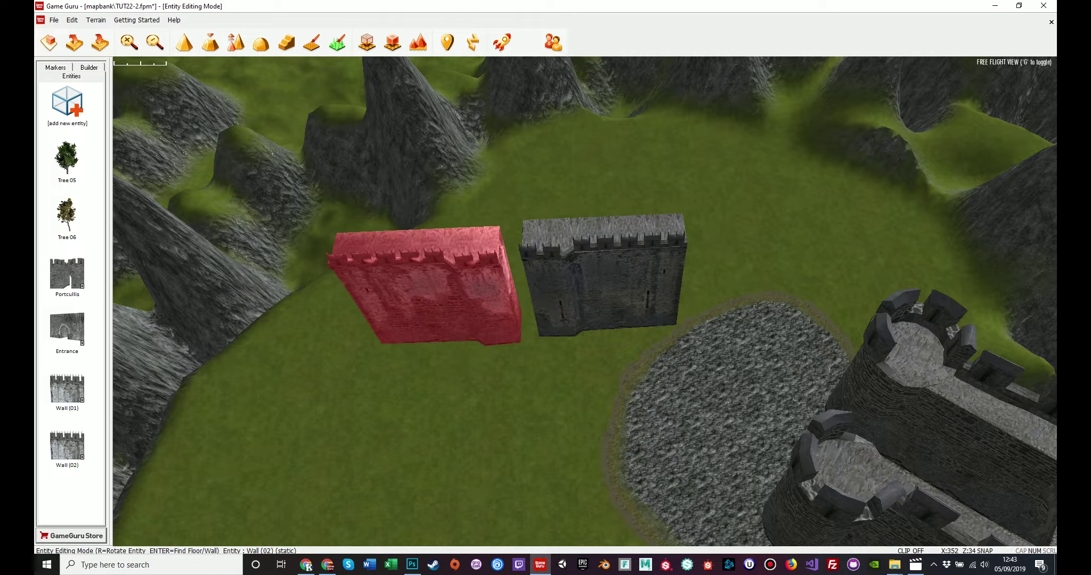
pyautogui.click(458, 320)
# Add Wall (03) from the building library and place it at the courtyard end of Wall (01)
pyautogui.click(67, 106)
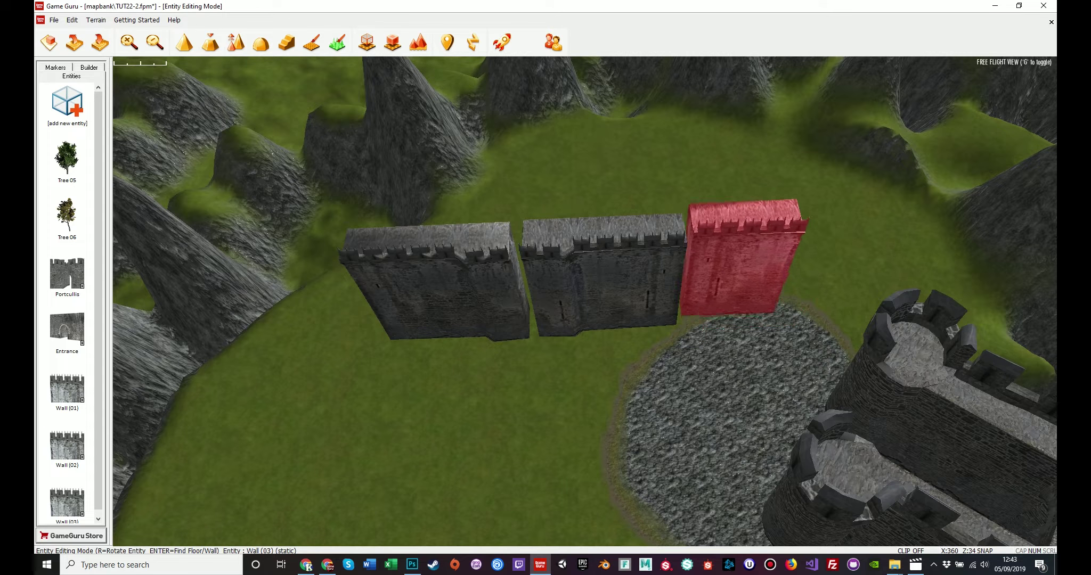
pyautogui.click(732, 305)
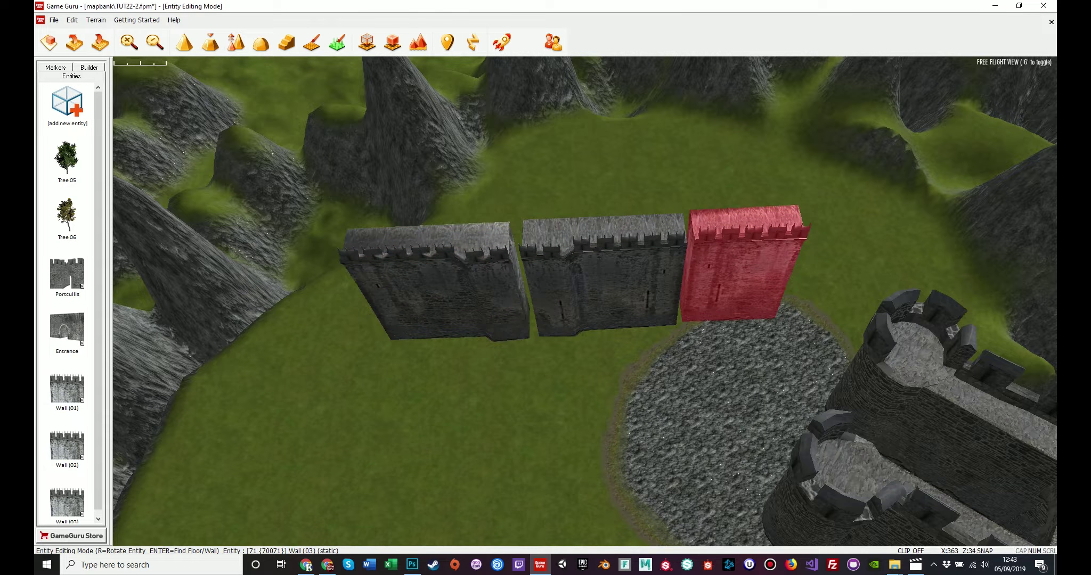
pyautogui.moveTo(584, 301)
pyautogui.mouseDown(button='right')
pyautogui.moveTo(746, 306)
pyautogui.moveTo(602, 301)
pyautogui.mouseUp(button='right')
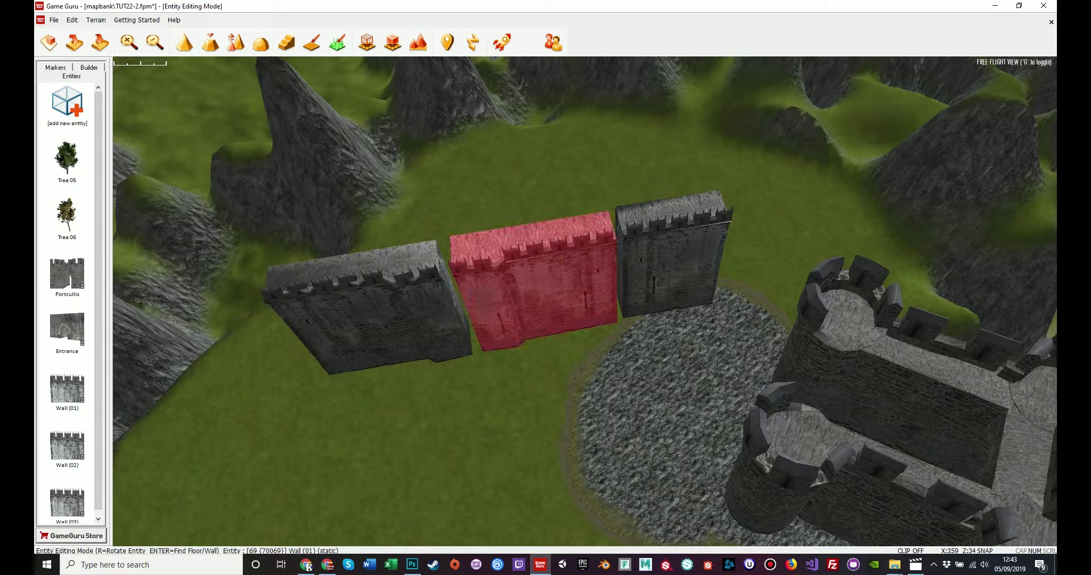
# Delete the highlighted middle wall and move one remaining wall up against the gatehouse's outer courtyard tower
pyautogui.press('Delete')
pyautogui.moveTo(394, 314); pyautogui.dragTo(674, 506)
pyautogui.moveTo(674, 506); pyautogui.dragTo(666, 464, button='right')
pyautogui.press('w')
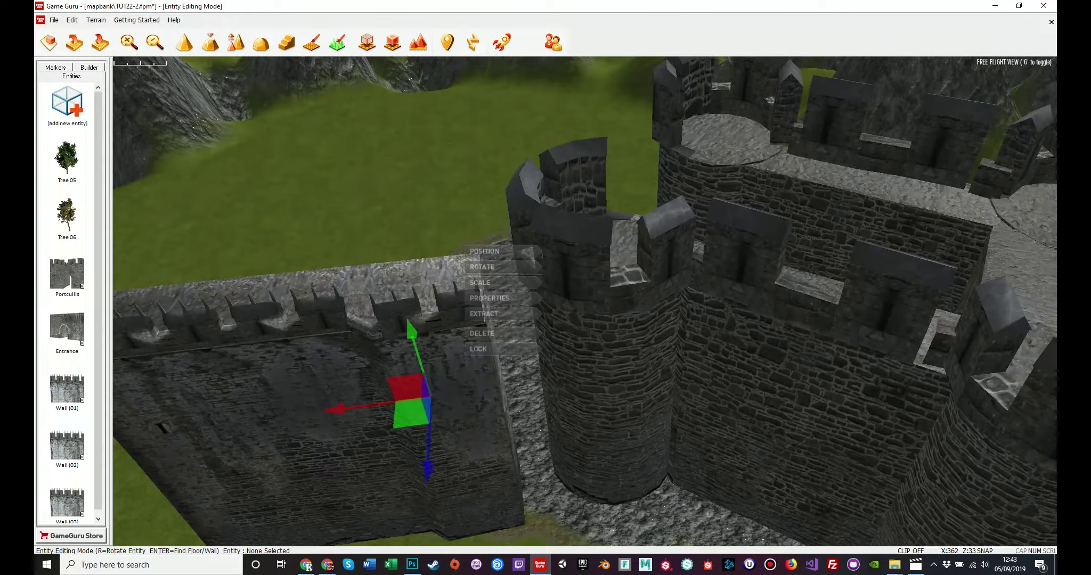
pyautogui.press('a')
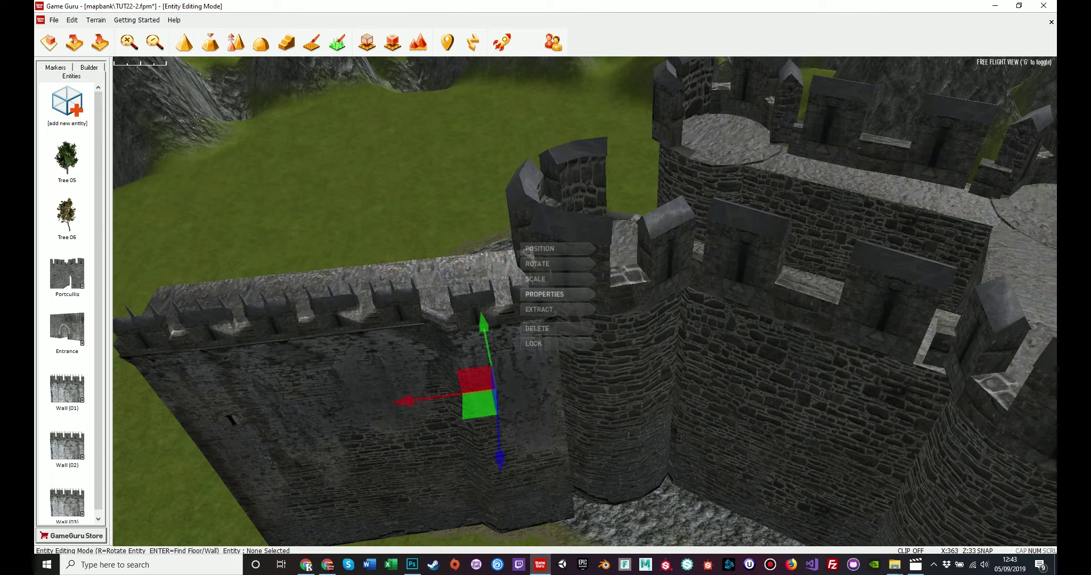
# Turn the wall to line up with the gatehouse tower and lower it so its top sits below the tower's battlements
pyautogui.press('s')
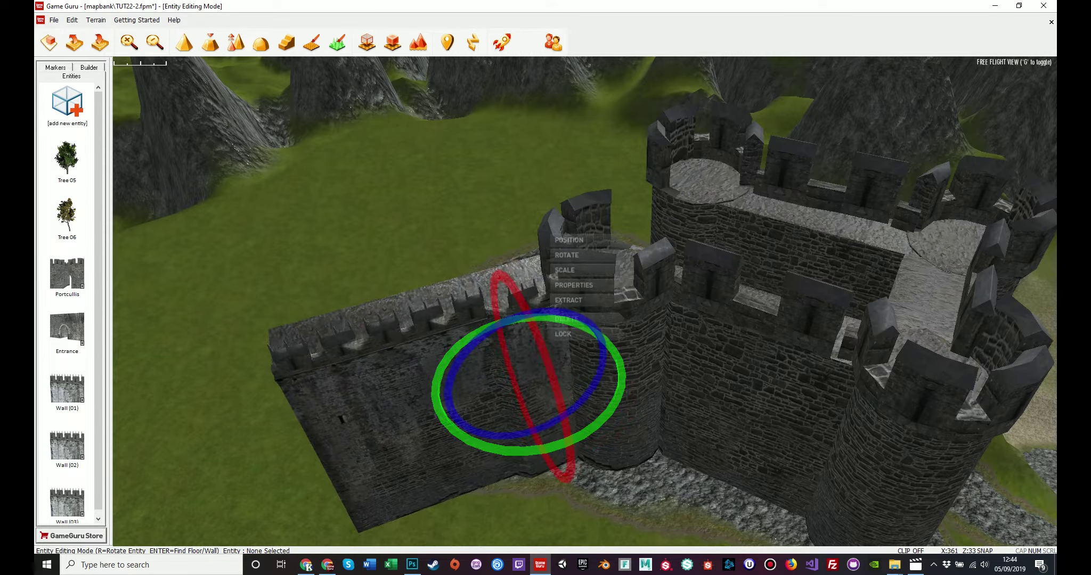
pyautogui.press('w')
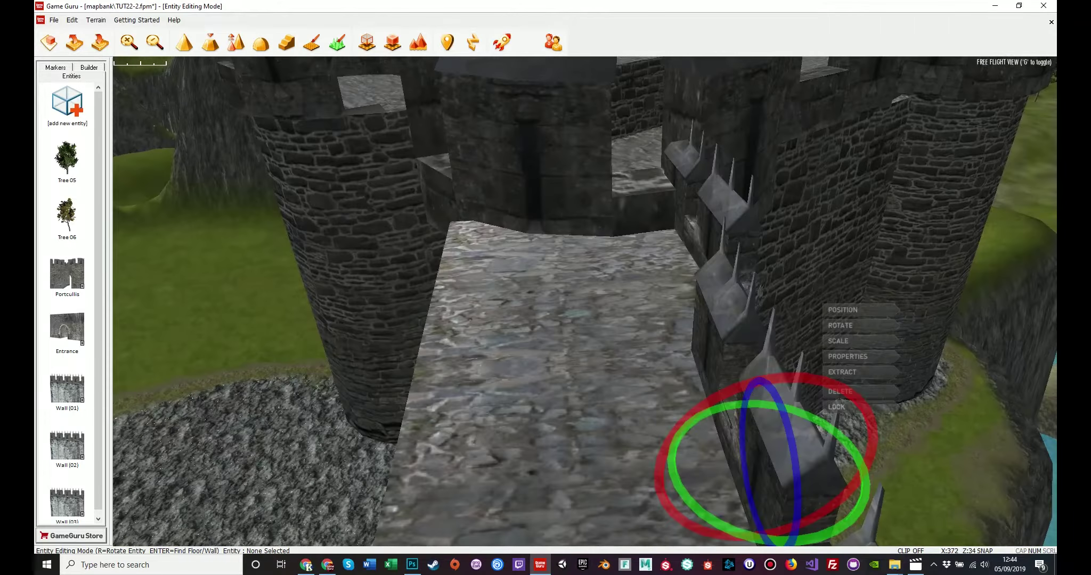
pyautogui.press('d')
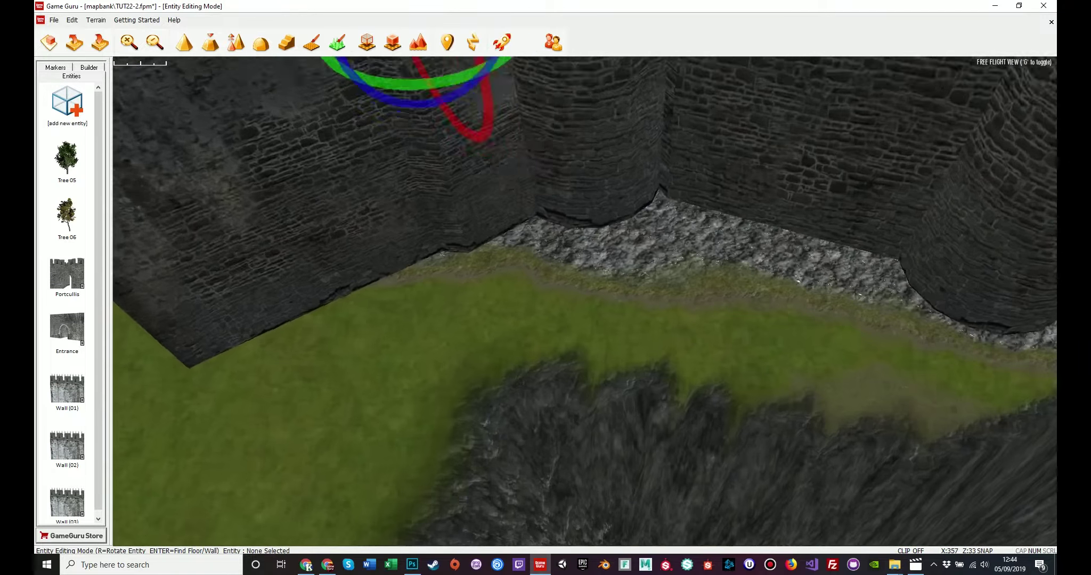
pyautogui.press('s')
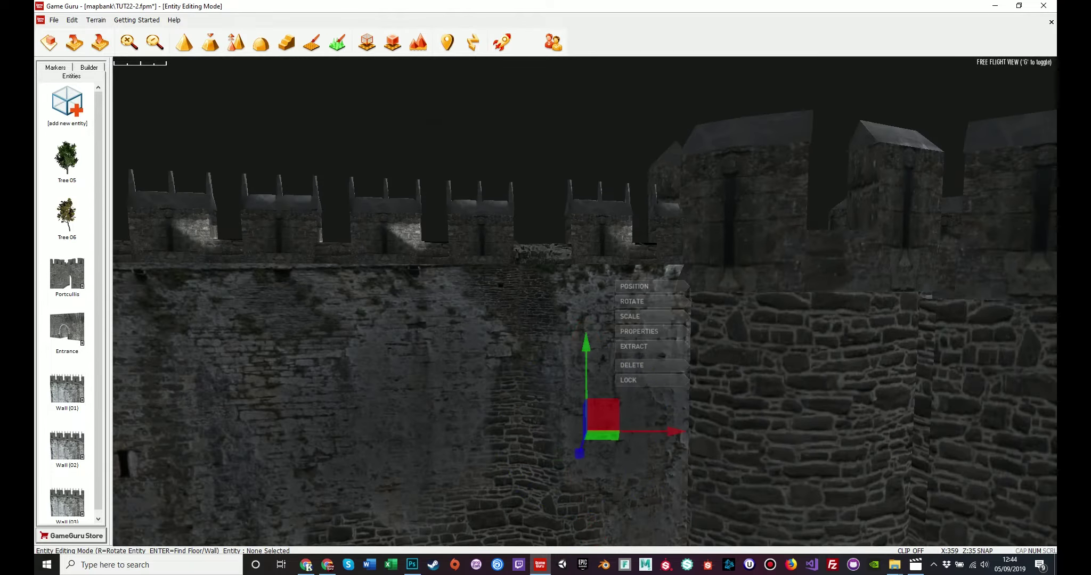
pyautogui.moveTo(586, 345); pyautogui.dragTo(587, 457)
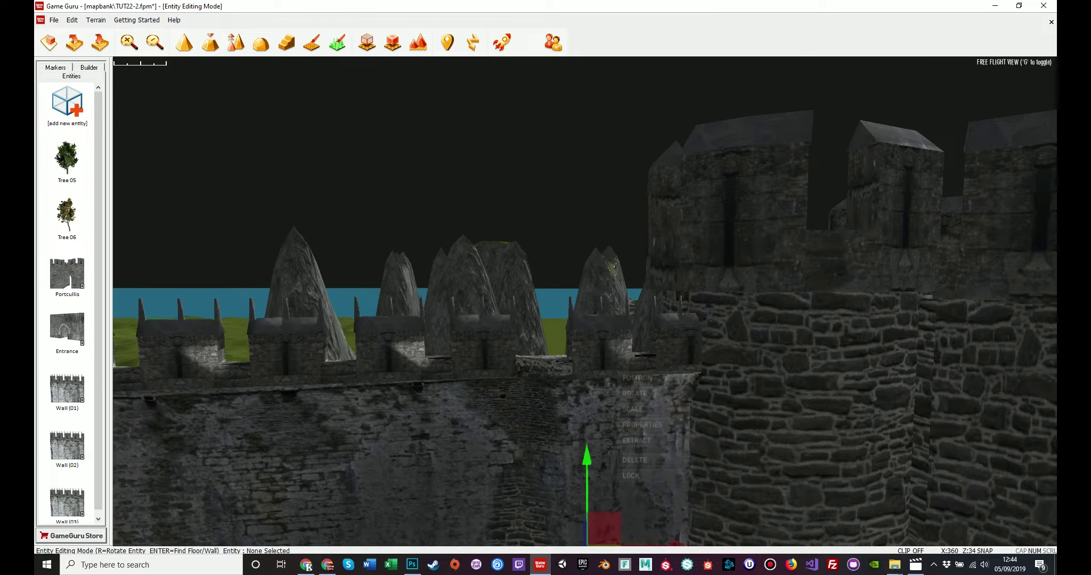
pyautogui.press('s')
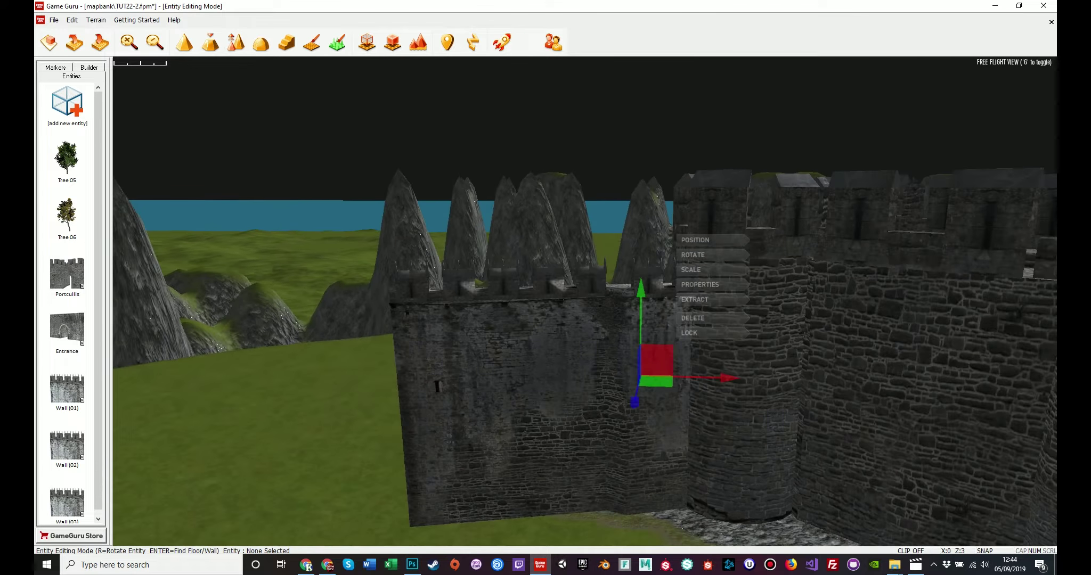
# Fine-tune the wall's position and rotation so its end fits into the gatehouse tower, checking the joint from both sides
pyautogui.press('a')
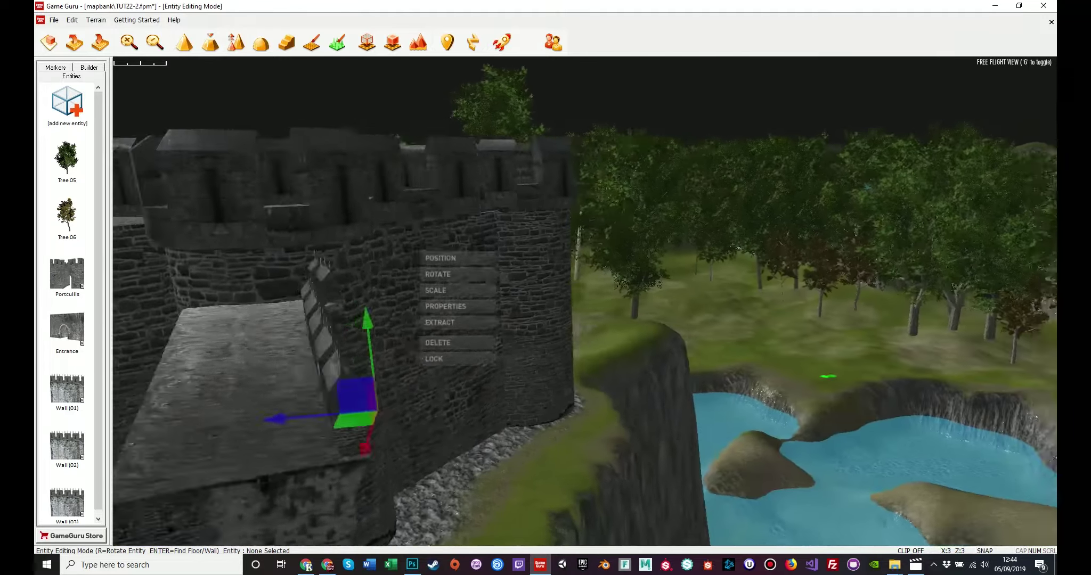
pyautogui.press('w')
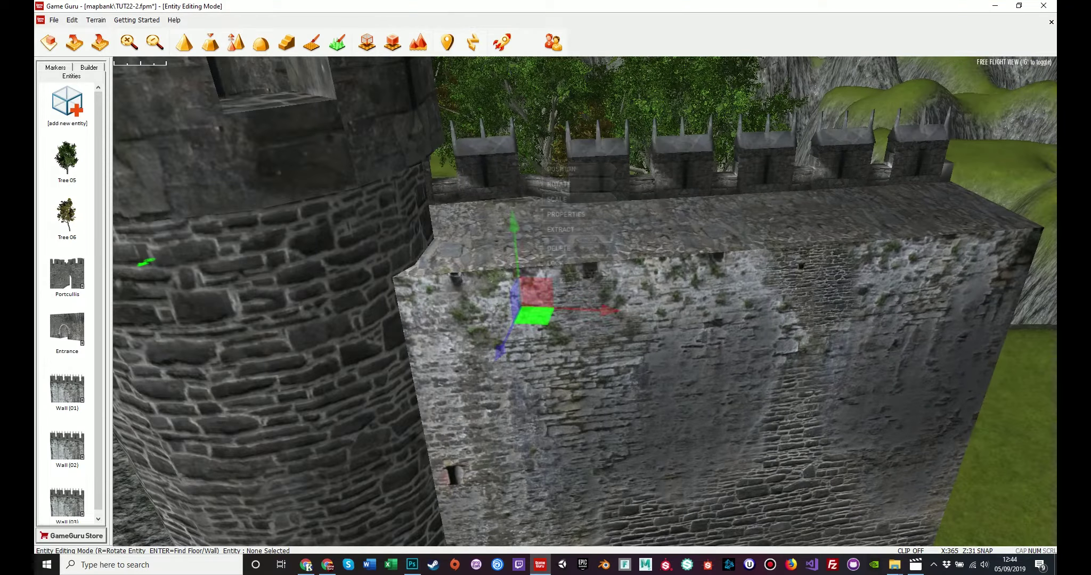
pyautogui.press('d')
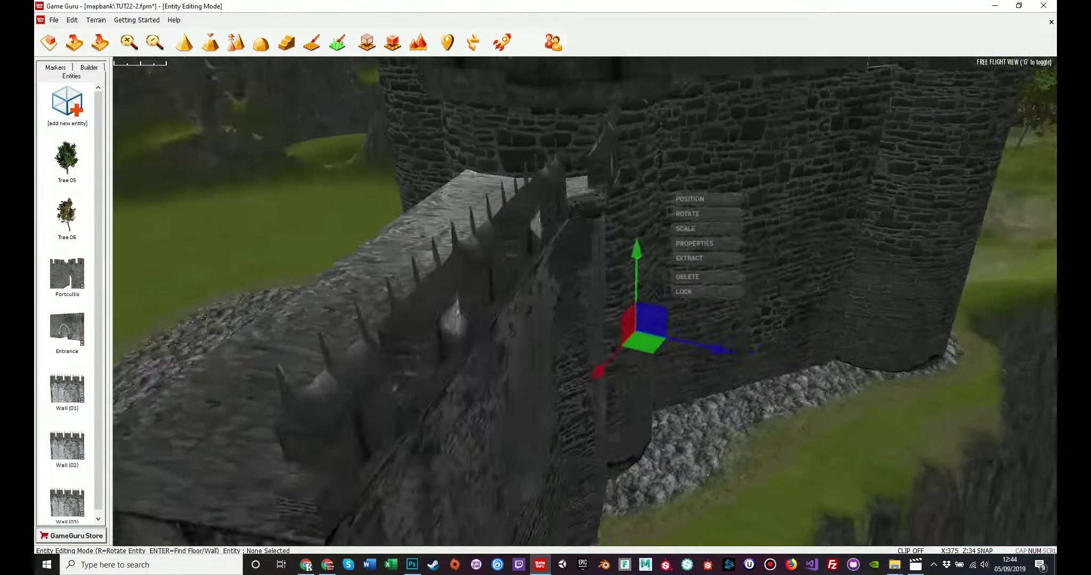
pyautogui.press('d')
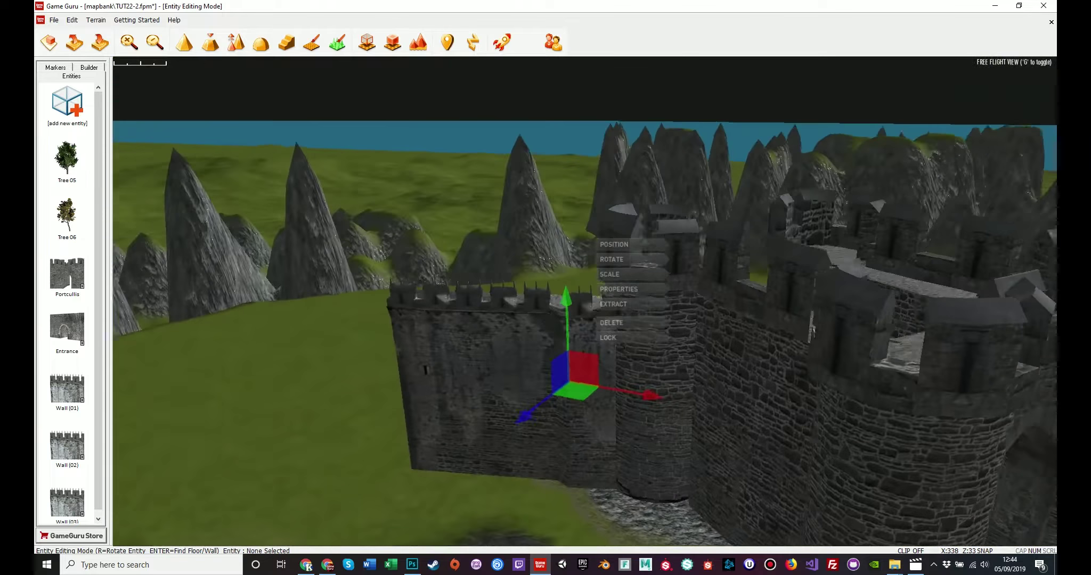
pyautogui.press('w')
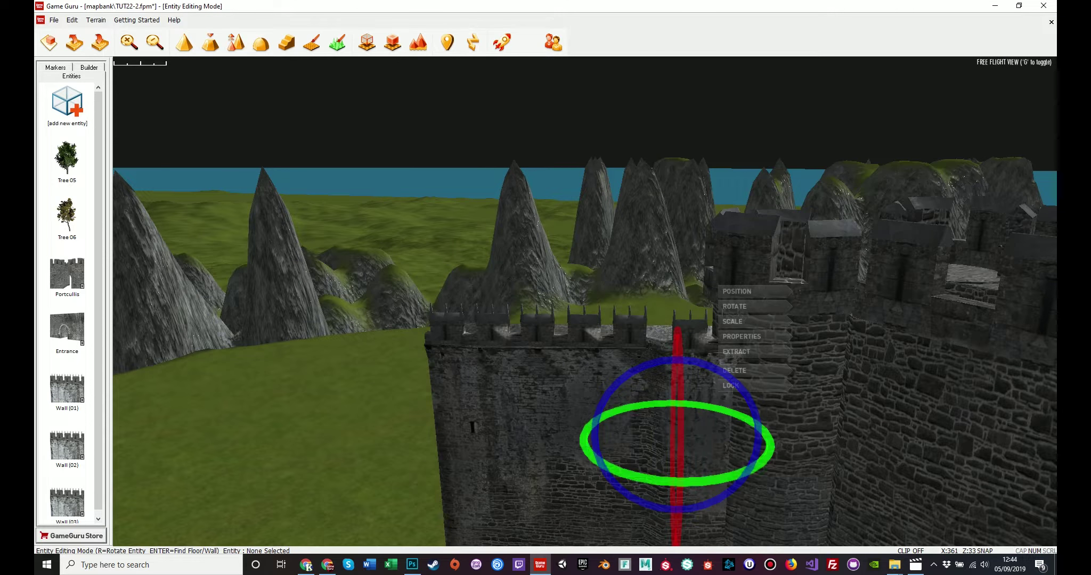
pyautogui.press('s')
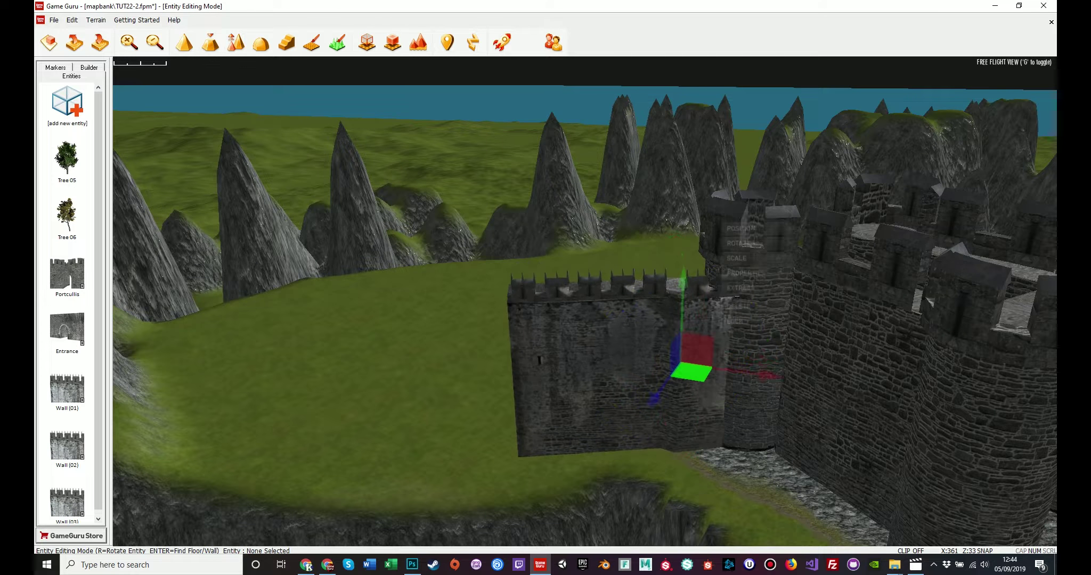
pyautogui.press('w')
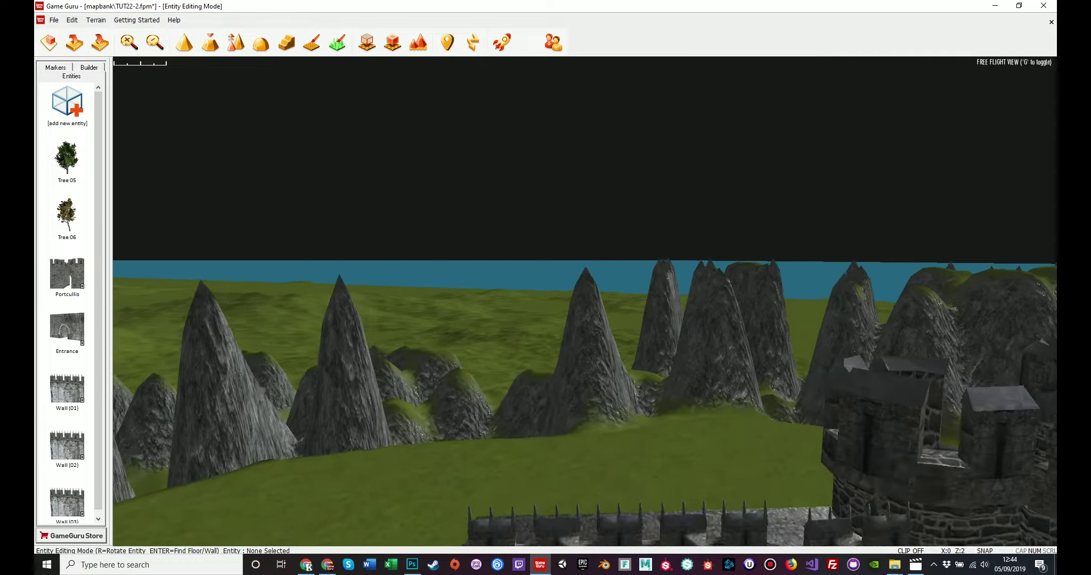
pyautogui.press('w')
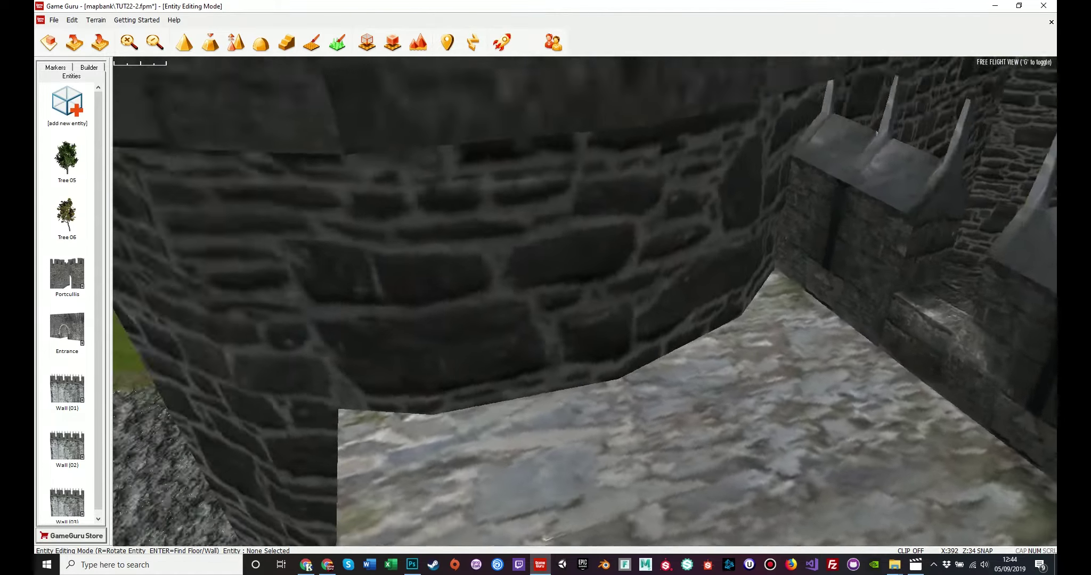
pyautogui.press('s')
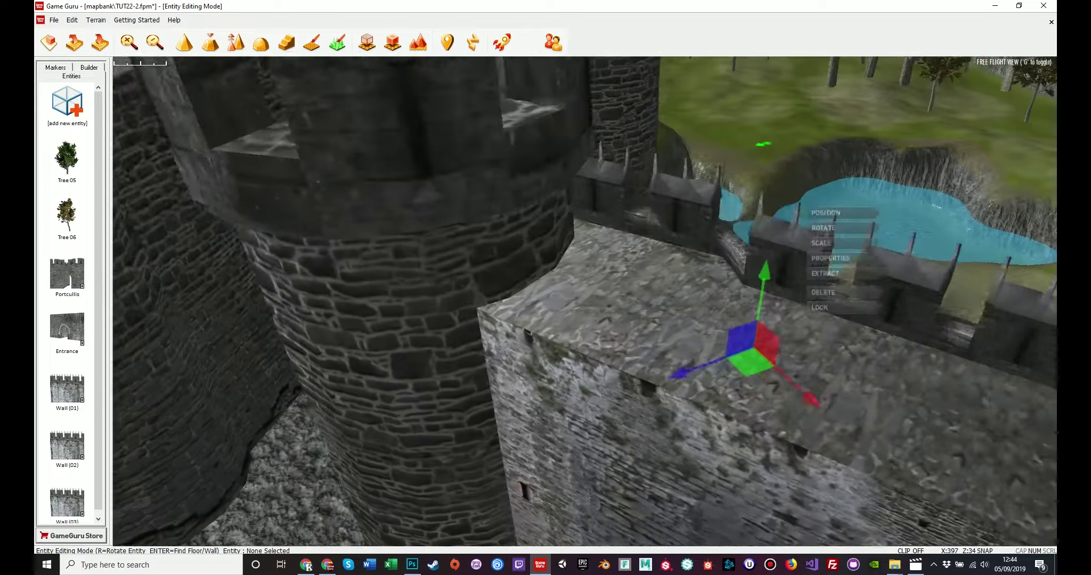
pyautogui.press('s')
# In top-down view, try Wall (02) at the gatehouse's free courtyard tower, and swap it for Wall (01) rotated to a diagonal angle
pyautogui.press('g')
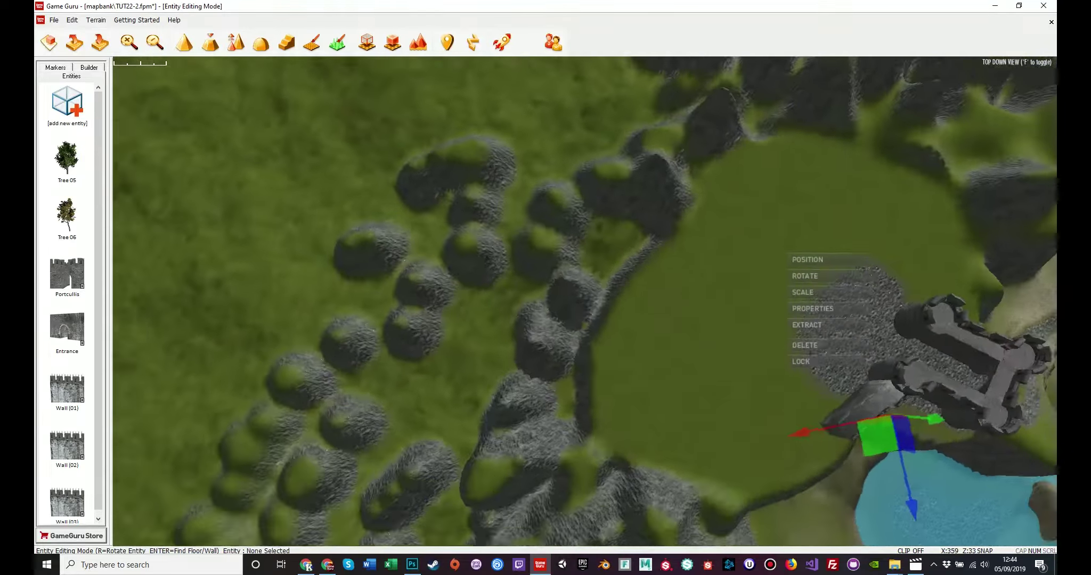
pyautogui.press('d')
pyautogui.press('a')
pyautogui.scroll(3, 584, 301)
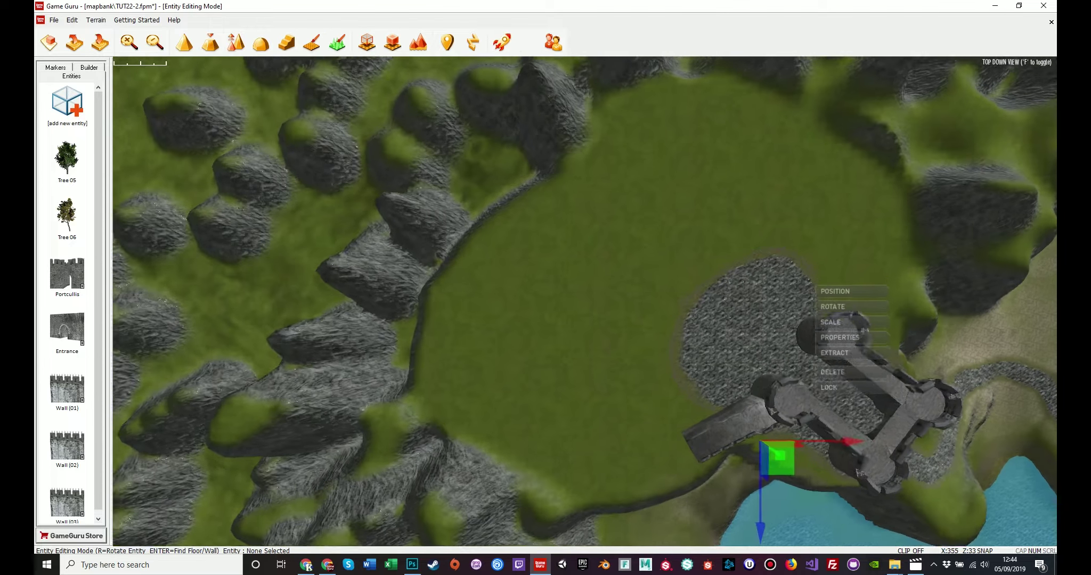
pyautogui.press('d')
pyautogui.press('d')
pyautogui.press('a')
pyautogui.scroll(2, 584, 301)
pyautogui.press('d')
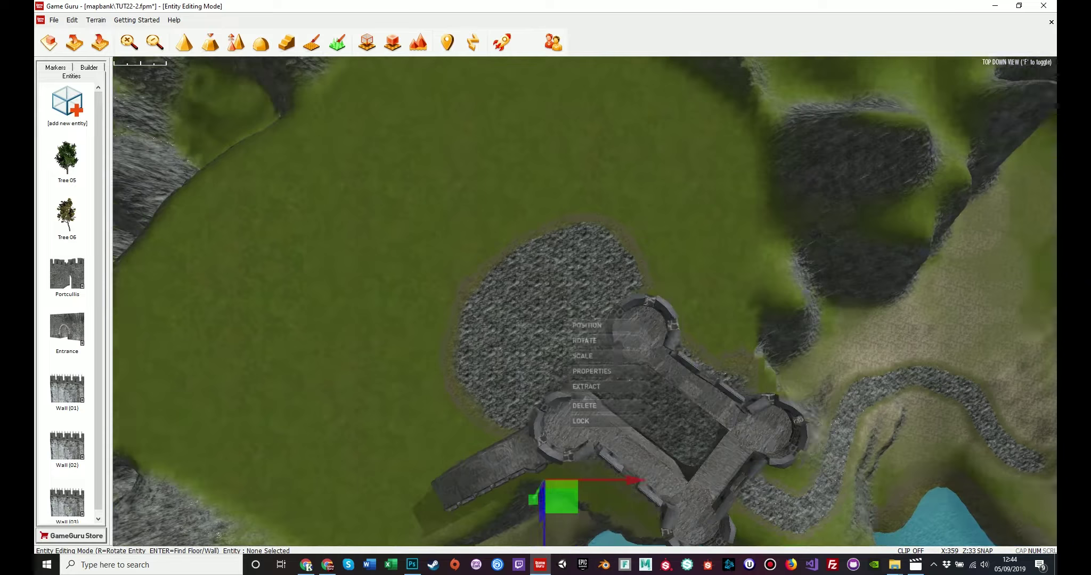
pyautogui.press('s')
pyautogui.click(67, 446)
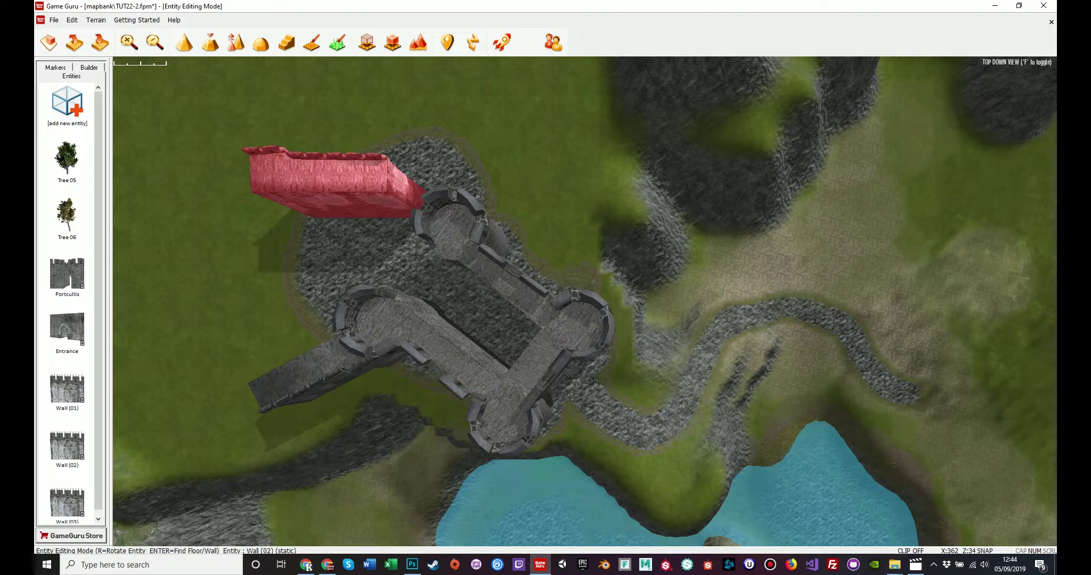
pyautogui.press('r')
pyautogui.press('r')
pyautogui.press('r')
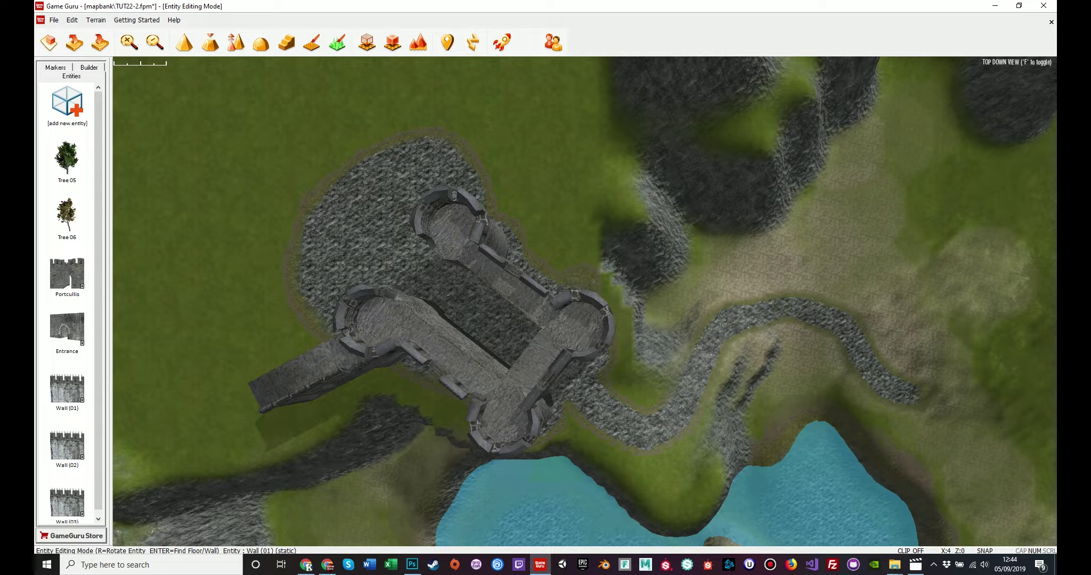
pyautogui.press('r')
pyautogui.press('r')
pyautogui.press('r')
pyautogui.press('r')
pyautogui.press('r')
pyautogui.press('r')
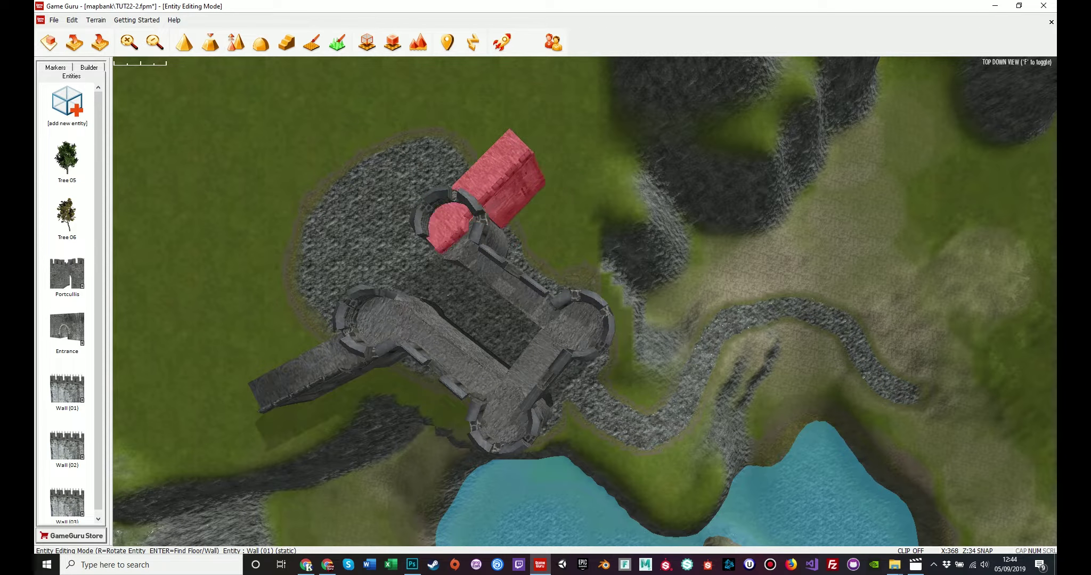
# Set three castle walls side by side on the grass at the plateau's far end and select them together
pyautogui.press('a')
pyautogui.moveTo(585, 302); pyautogui.dragTo(584, 255, button='right')
pyautogui.press('w')
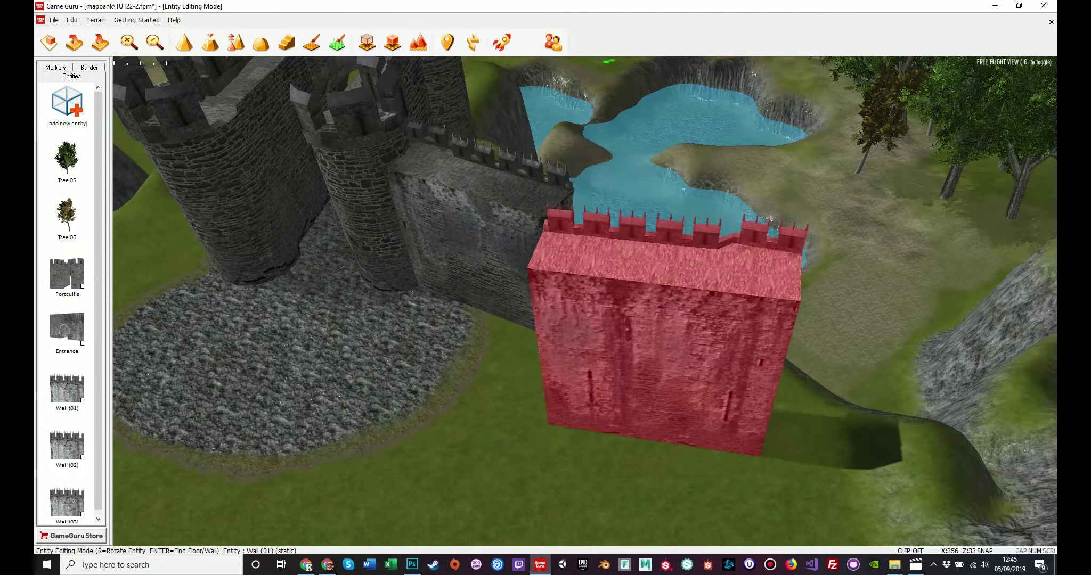
pyautogui.moveTo(585, 255); pyautogui.dragTo(373, 341, button='right')
pyautogui.press('s')
pyautogui.press('d')
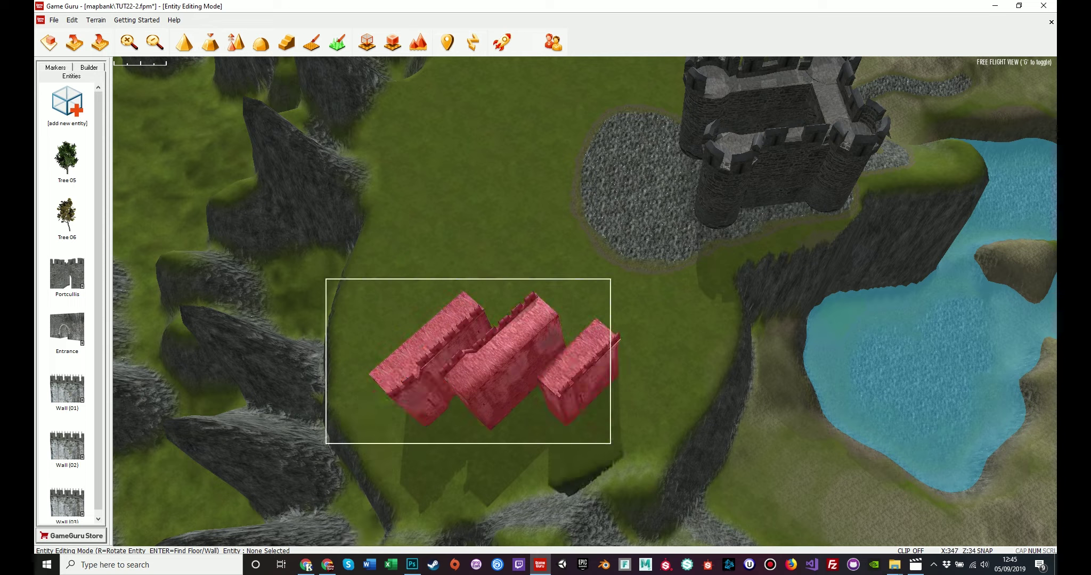
# Sink the three selected walls into the ground, move them beside the gatehouse and adjust their height against its towers
pyautogui.press('w')
pyautogui.moveTo(532, 320); pyautogui.dragTo(612, 324, button='right')
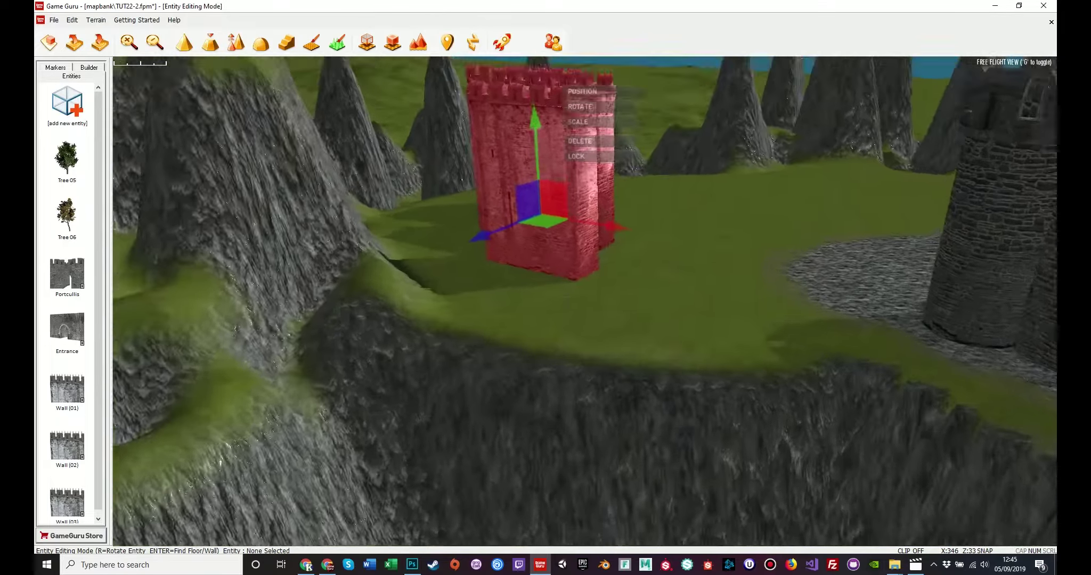
pyautogui.moveTo(613, 325); pyautogui.dragTo(639, 298, button='right')
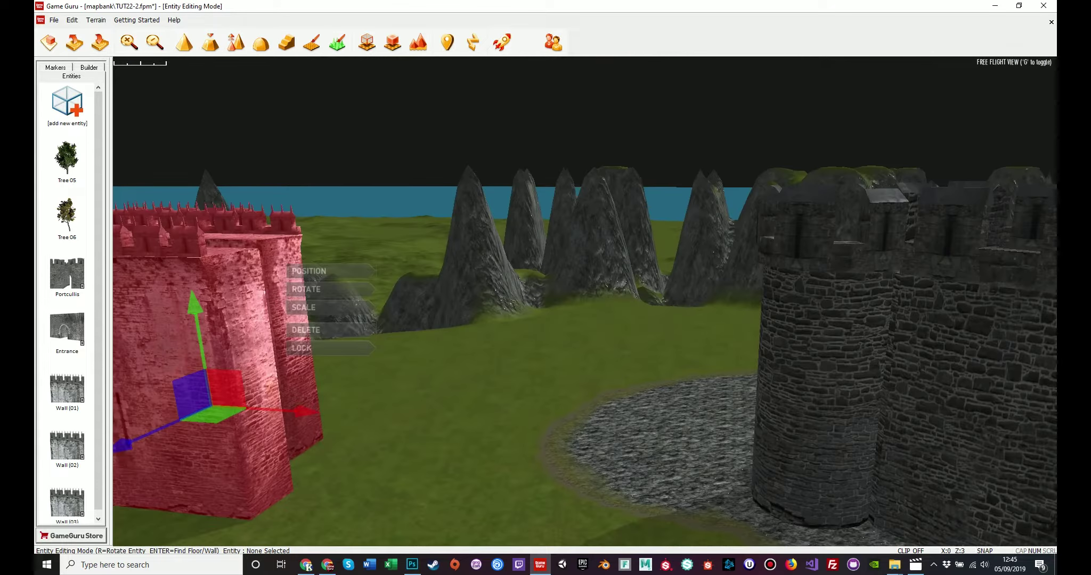
pyautogui.moveTo(199, 338); pyautogui.dragTo(208, 389)
pyautogui.moveTo(224, 466); pyautogui.dragTo(646, 496)
pyautogui.press('a')
pyautogui.moveTo(646, 497); pyautogui.dragTo(783, 535, button='right')
pyautogui.press('a')
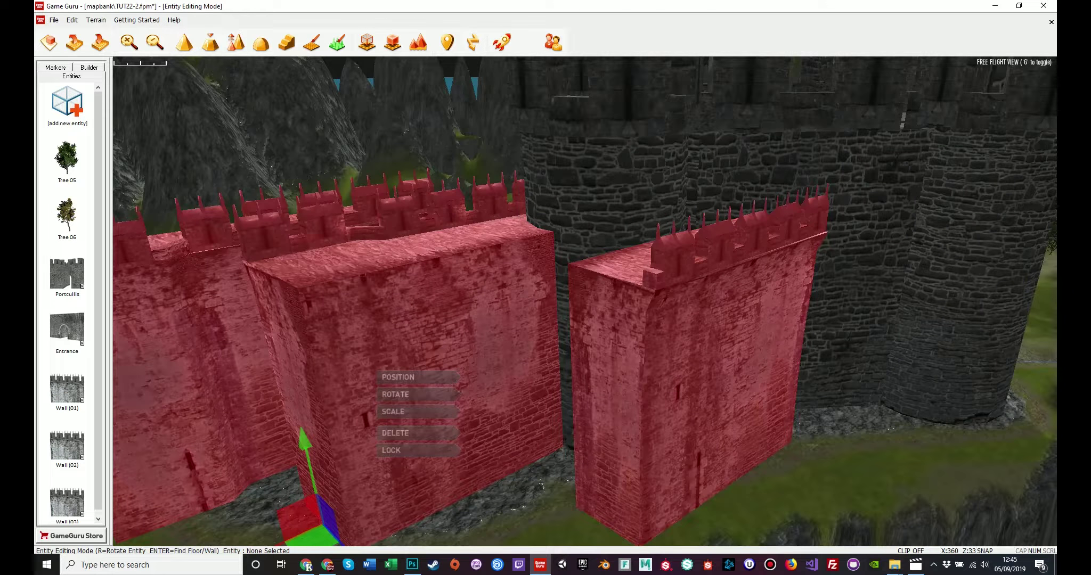
pyautogui.moveTo(306, 446); pyautogui.dragTo(298, 411)
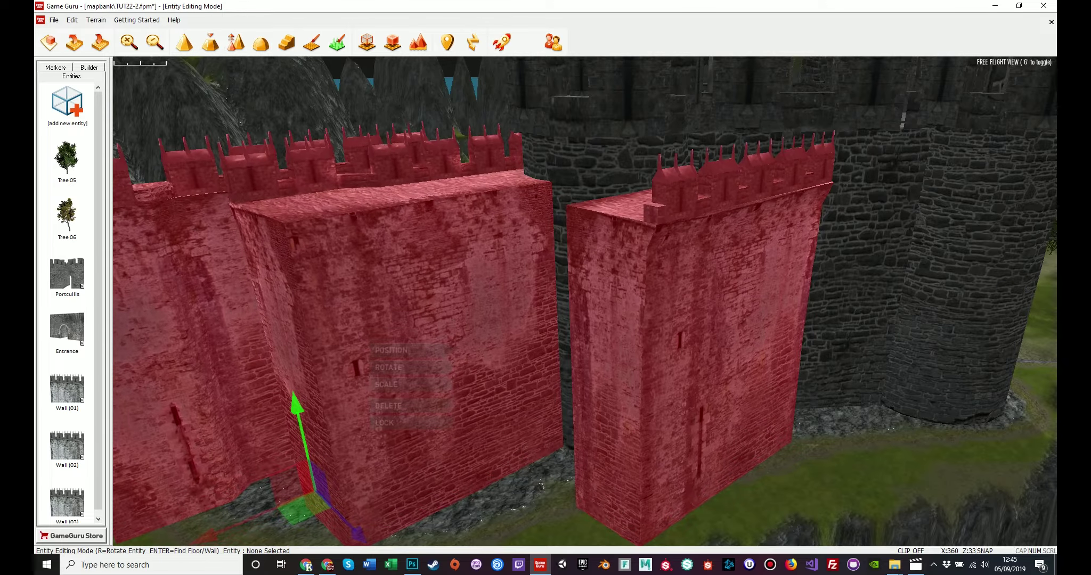
# Move the three selected walls back across the plateau to its far end
pyautogui.press('s')
pyautogui.moveTo(298, 411); pyautogui.dragTo(244, 452, button='right')
pyautogui.moveTo(647, 270); pyautogui.dragTo(320, 282)
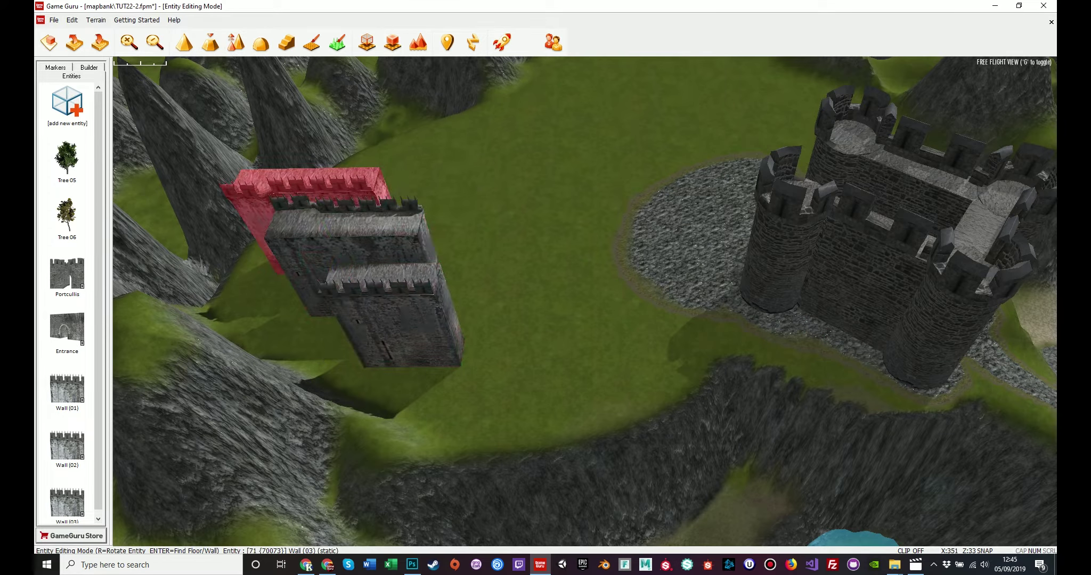
# Place Wall (01) in a row with the other two walls at the plateau's far end, and pick up another Wall (01)
pyautogui.moveTo(351, 234); pyautogui.dragTo(405, 298, button='right')
pyautogui.press('w')
pyautogui.press('s')
pyautogui.scroll(2, 409, 229)
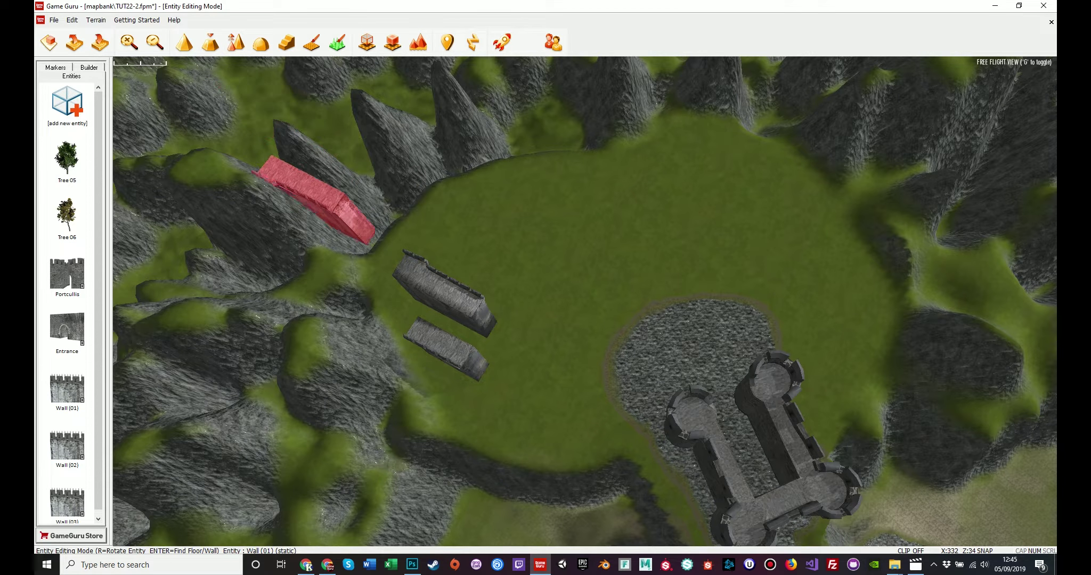
pyautogui.scroll(2, 409, 229)
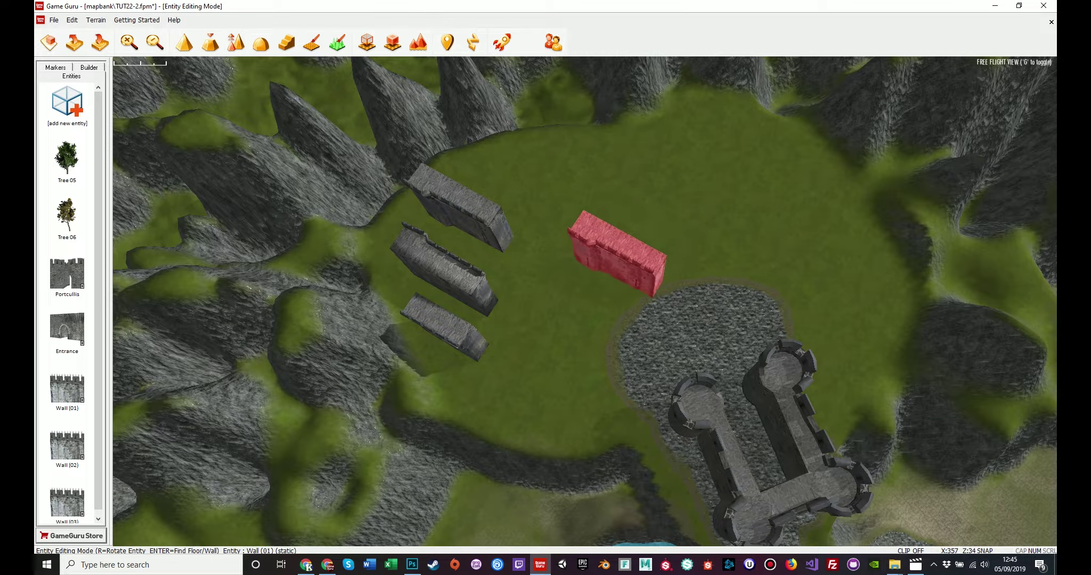
# Rotate the new Wall (01) and place it against the gatehouse tower on the side away from the lake
pyautogui.moveTo(873, 354); pyautogui.dragTo(852, 362, button='right')
pyautogui.press('w')
pyautogui.press('s')
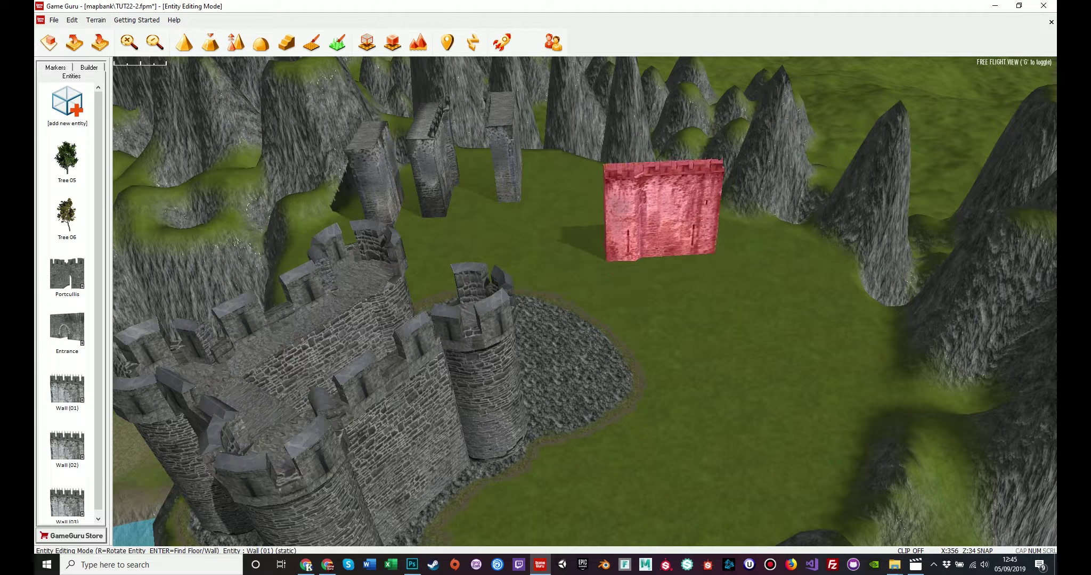
pyautogui.press('r')
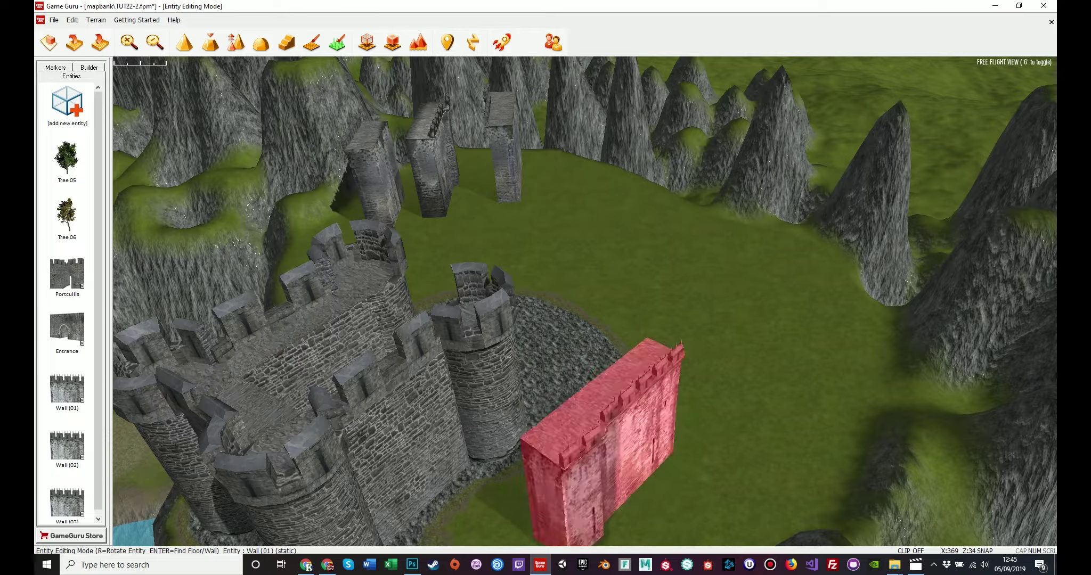
pyautogui.press('r')
pyautogui.press('s')
pyautogui.moveTo(634, 415); pyautogui.dragTo(636, 458, button='right')
pyautogui.press('w')
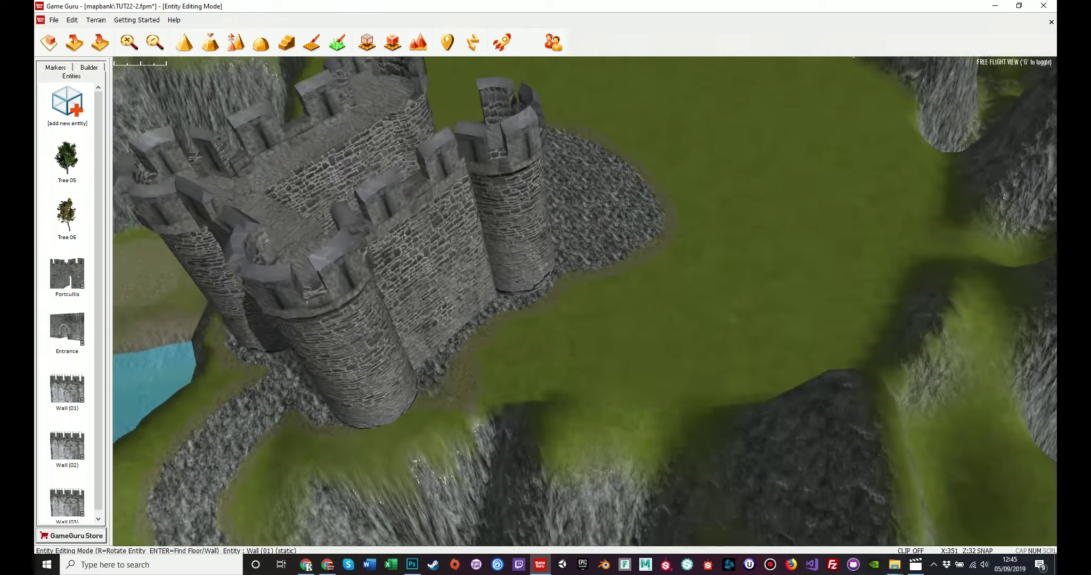
pyautogui.press('w')
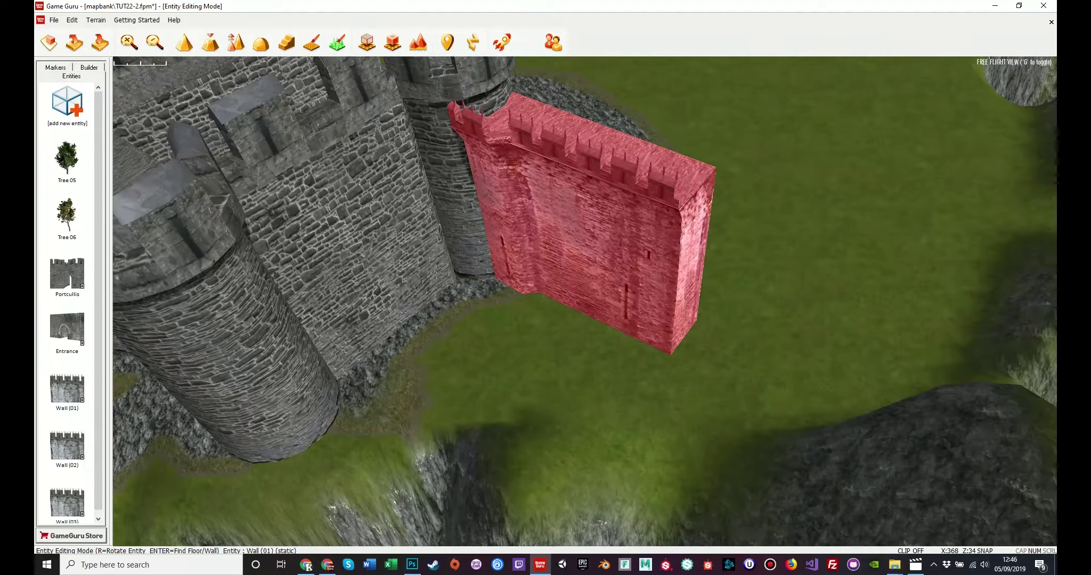
pyautogui.click(586, 311)
# Extract a copy of the spare Wall (02), rotate it and join it to the gatehouse tower on the lake side
pyautogui.moveTo(585, 312); pyautogui.dragTo(581, 248, button='right')
pyautogui.press('w')
pyautogui.press('g')
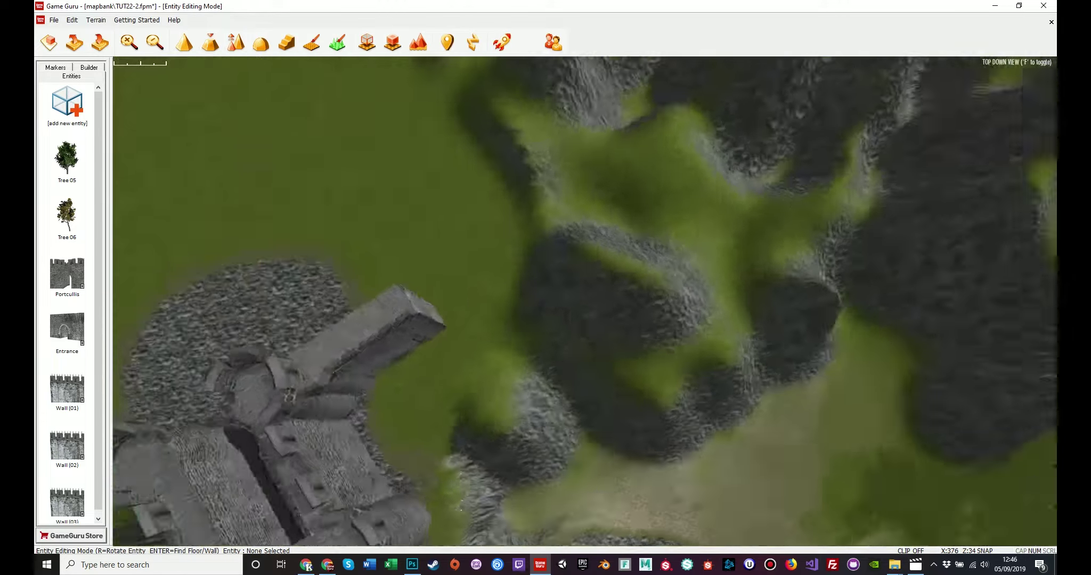
pyautogui.press('w')
pyautogui.press('s')
pyautogui.press('d')
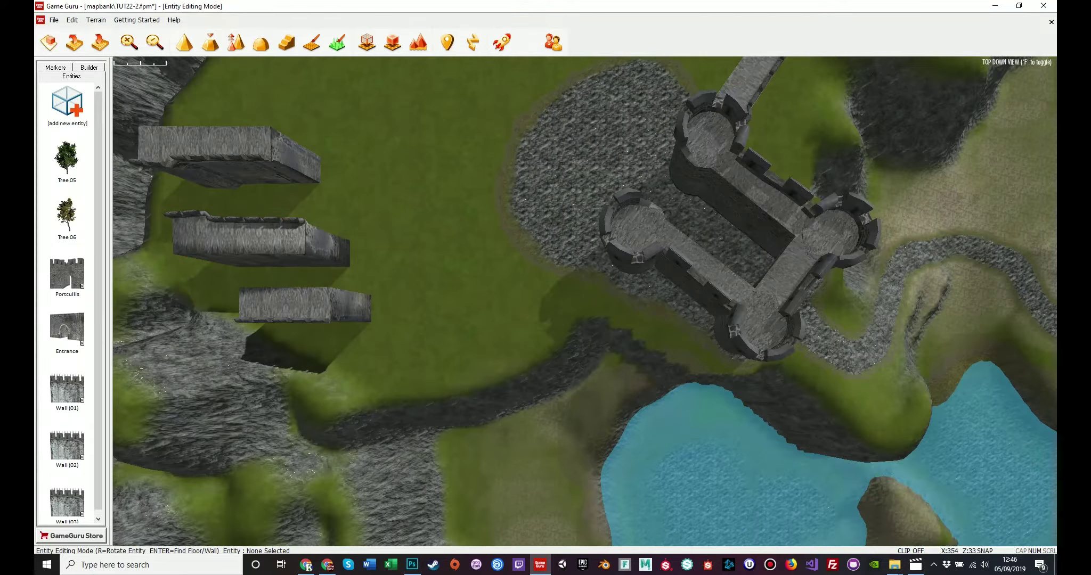
pyautogui.click(272, 239)
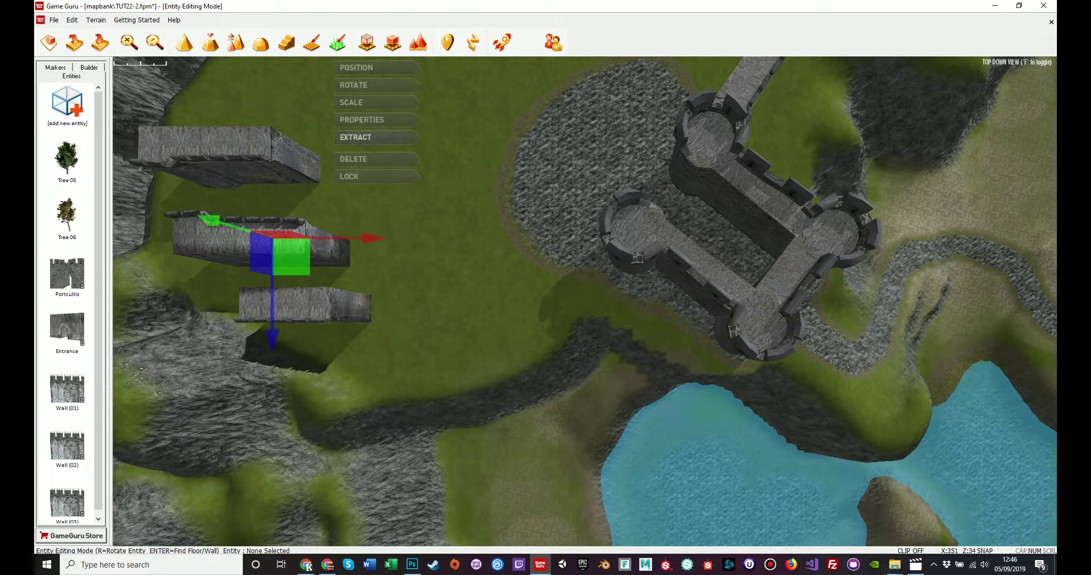
pyautogui.click(369, 137)
pyautogui.press('r')
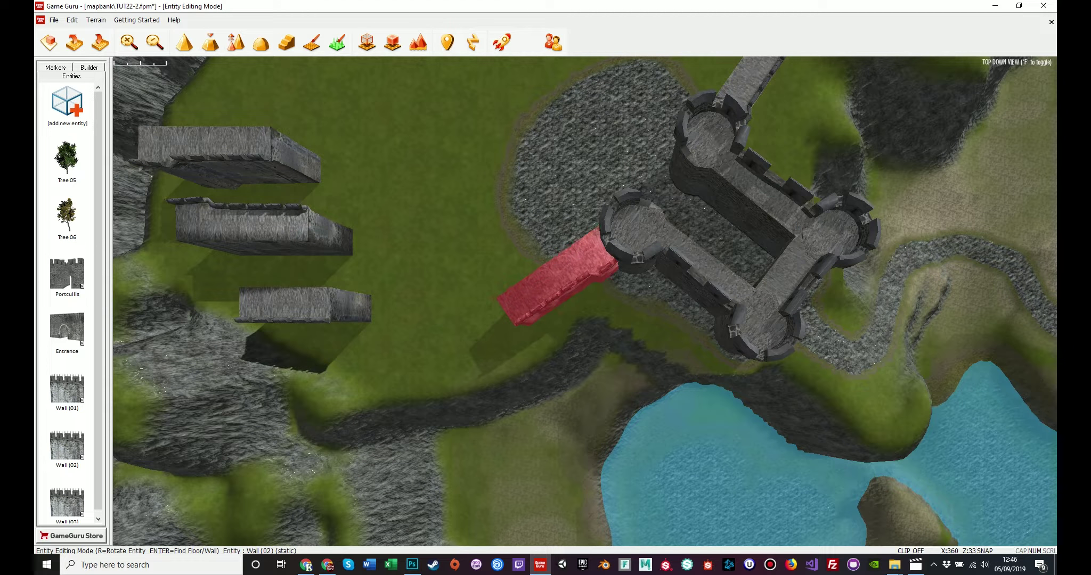
pyautogui.click(557, 278)
# Add Tower (03) from the Mega Pack 02 Buildings and place it on the grass between the courtyard and spare walls
pyautogui.press('w')
pyautogui.press('f')
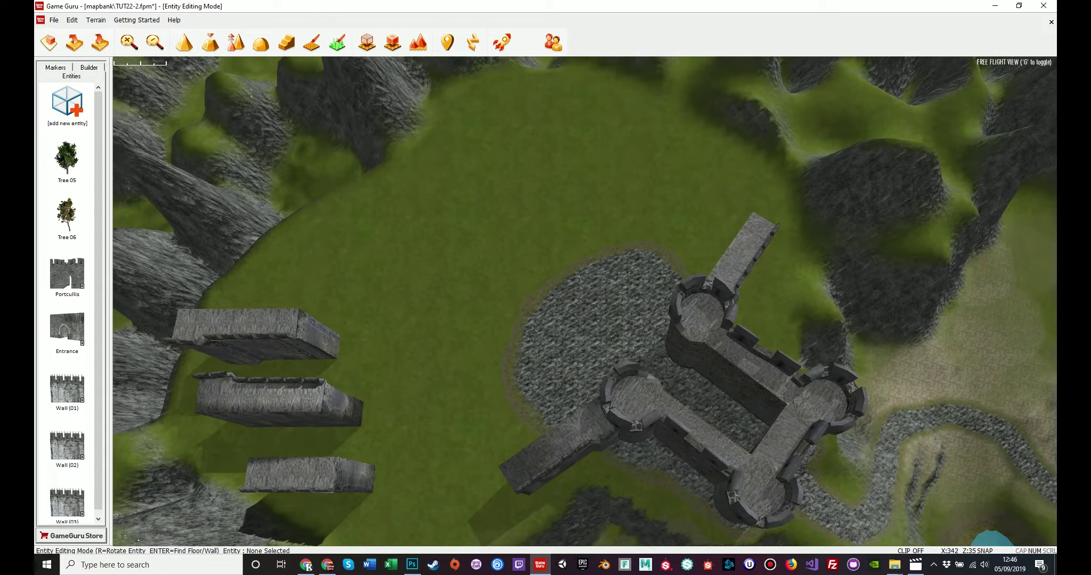
pyautogui.click(68, 105)
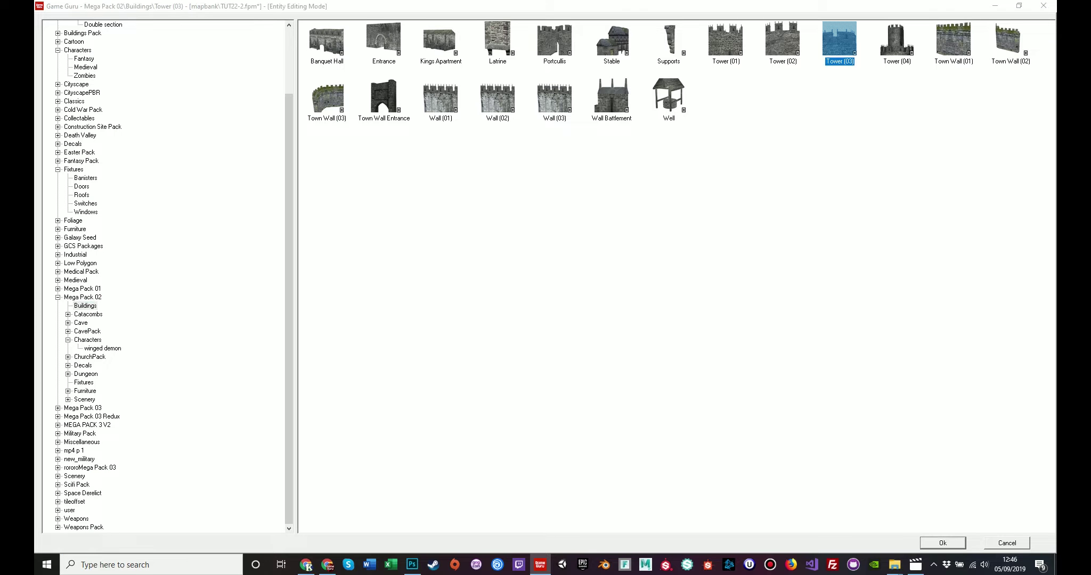
pyautogui.doubleClick(839, 42)
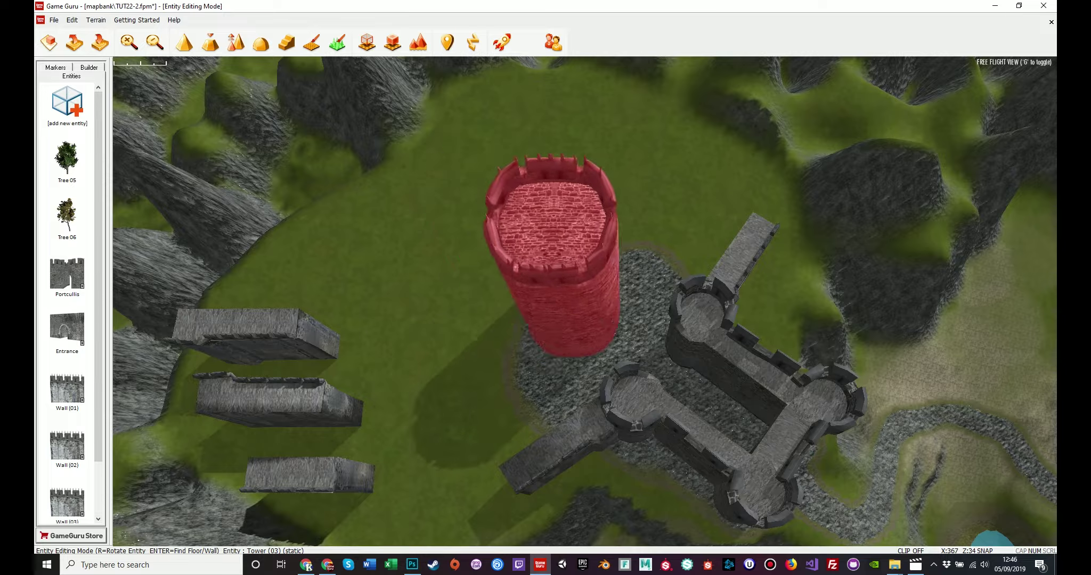
pyautogui.click(504, 282)
# Move Tower (03) to the outer end of the attached Wall (02) and scale it down to suit the wall
pyautogui.moveTo(503, 282); pyautogui.dragTo(772, 242, button='right')
pyautogui.press('w')
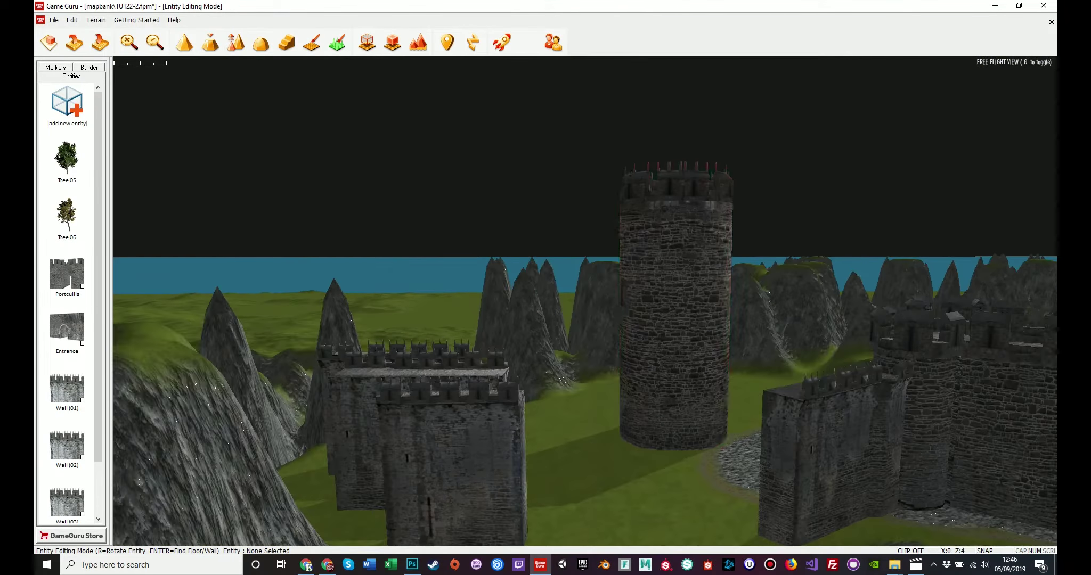
pyautogui.moveTo(708, 230); pyautogui.dragTo(703, 320)
pyautogui.moveTo(687, 414); pyautogui.dragTo(732, 505)
pyautogui.moveTo(733, 505); pyautogui.dragTo(738, 537, button='right')
pyautogui.press('d')
pyautogui.moveTo(555, 407); pyautogui.dragTo(520, 440)
pyautogui.moveTo(519, 440)
pyautogui.mouseDown(button='right')
pyautogui.moveTo(559, 407)
pyautogui.moveTo(515, 424)
pyautogui.mouseUp(button='right')
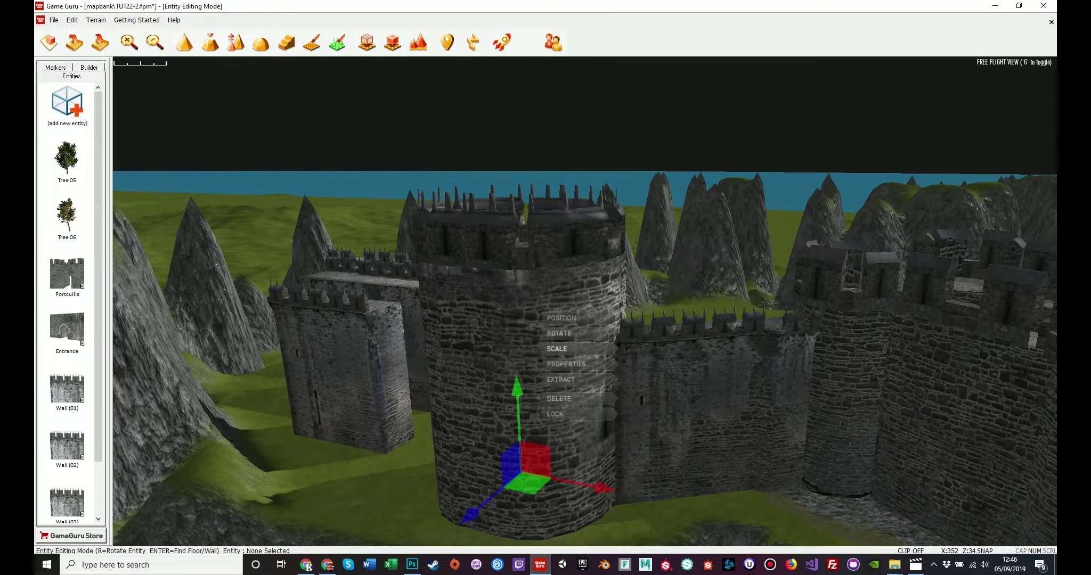
pyautogui.moveTo(521, 472)
pyautogui.mouseDown()
pyautogui.moveTo(524, 439)
pyautogui.moveTo(522, 486)
pyautogui.mouseUp()
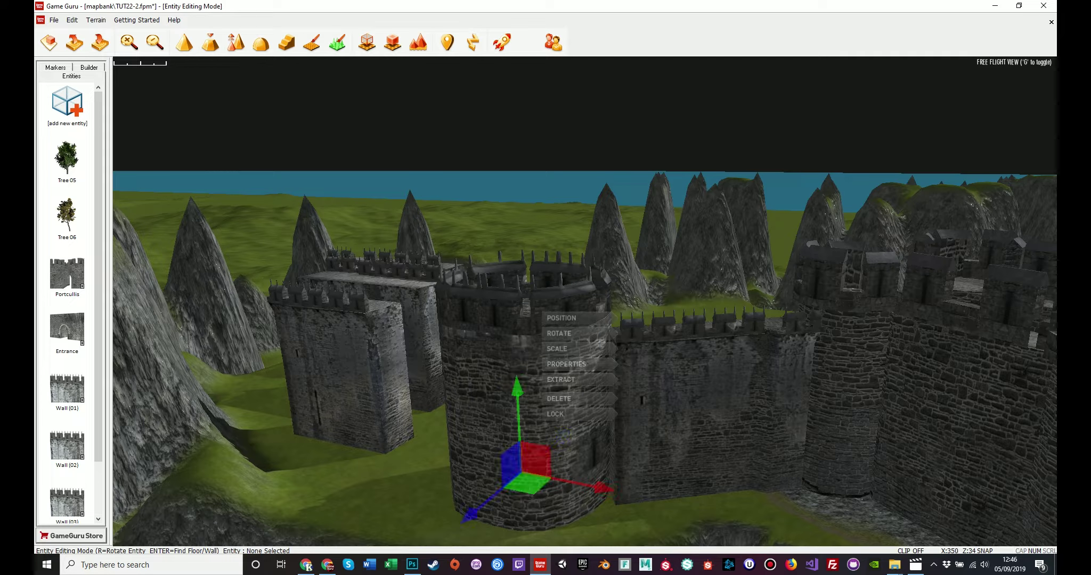
# Move the scaled tower beside the spare walls and place a copy of it at the outer end of Wall (02)
pyautogui.press('w')
pyautogui.moveTo(585, 301); pyautogui.dragTo(585, 426, button='right')
pyautogui.press('s')
pyautogui.press('g')
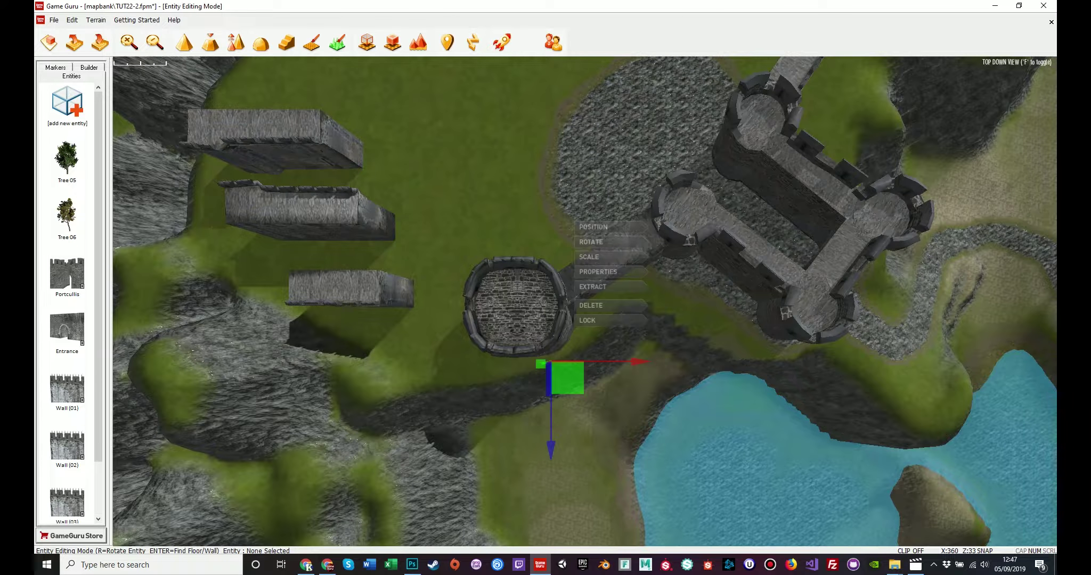
pyautogui.moveTo(568, 378); pyautogui.dragTo(381, 113)
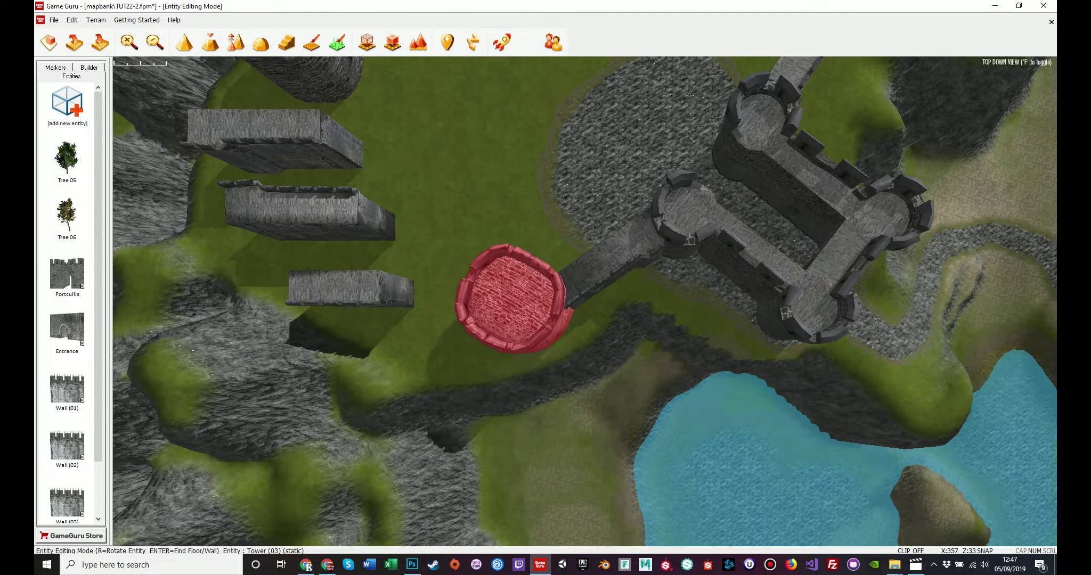
pyautogui.click(510, 298)
# Examine the new corner tower, its join with the wall and the open plateau from several angles
pyautogui.press('g')
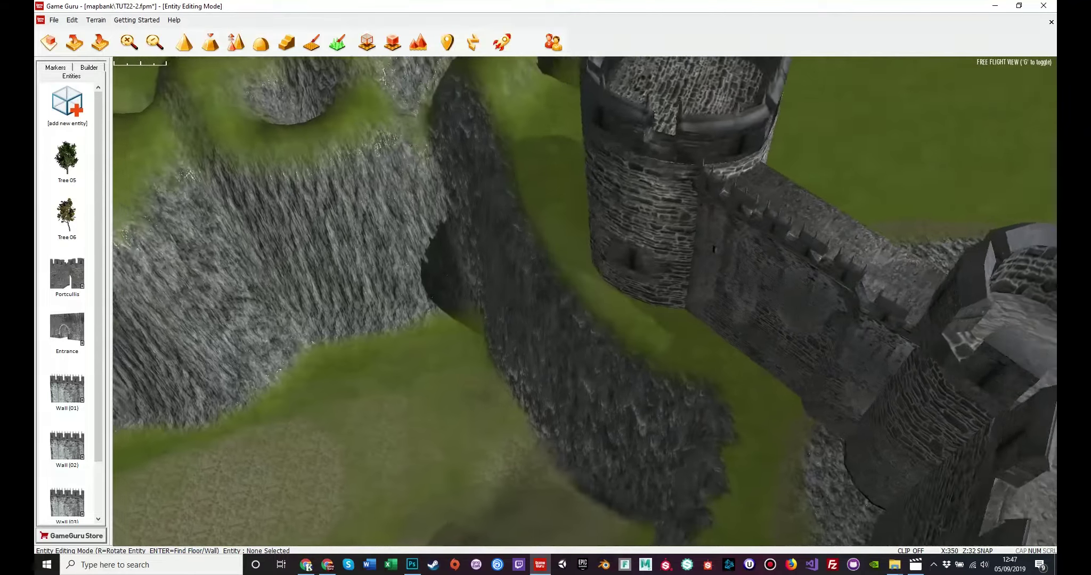
pyautogui.moveTo(655, 368); pyautogui.dragTo(761, 292, button='right')
pyautogui.press('a')
pyautogui.press('w')
pyautogui.press('s')
pyautogui.moveTo(676, 309); pyautogui.dragTo(607, 315, button='right')
pyautogui.press('w')
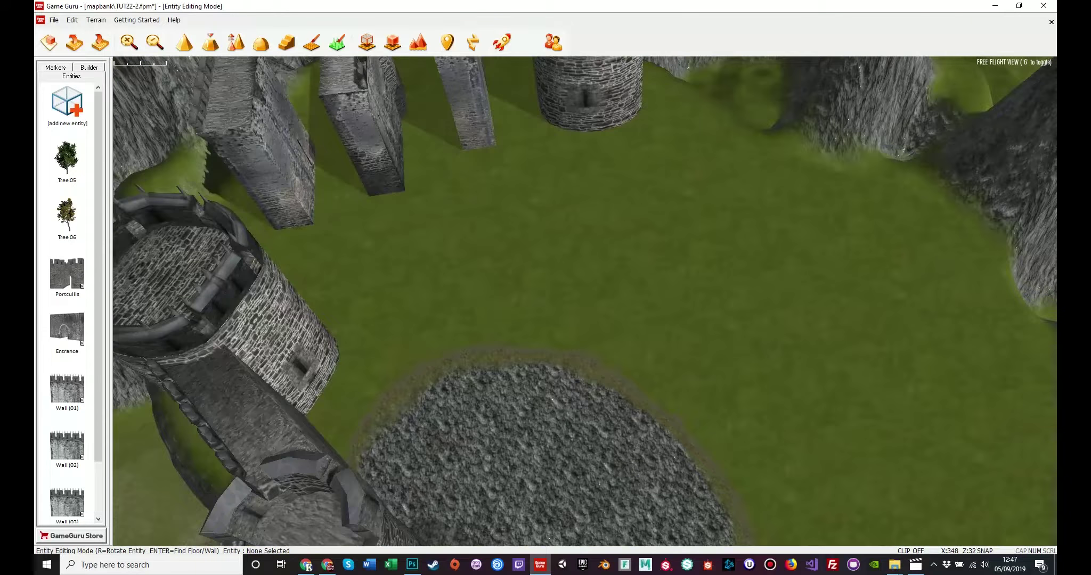
# Copy the spare Tower (03) and position the copy at the outer end of the attached Wall (01)
pyautogui.press('g')
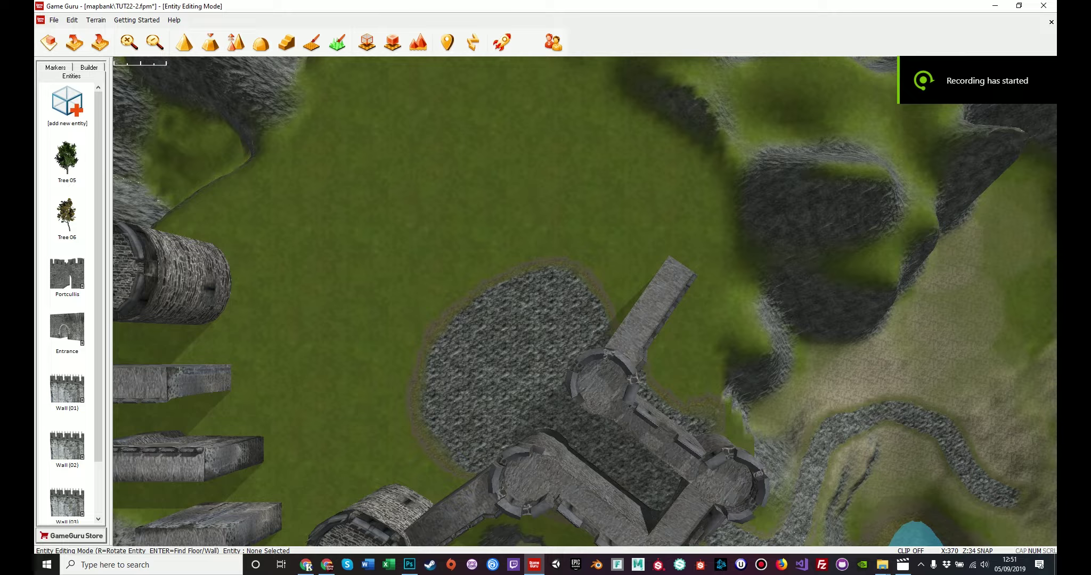
pyautogui.click(179, 277)
pyautogui.moveTo(176, 274); pyautogui.dragTo(688, 224)
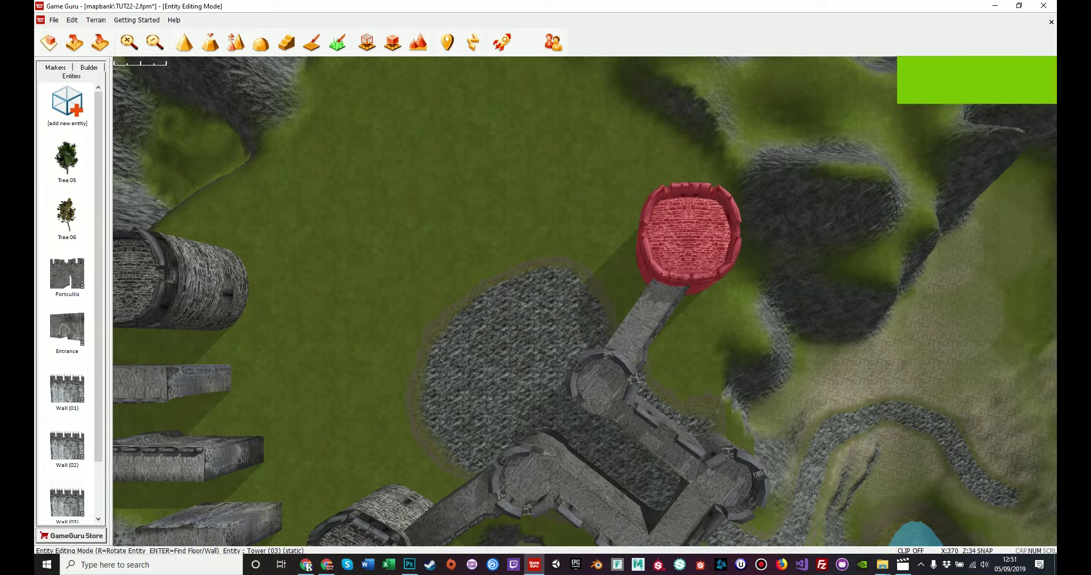
pyautogui.press('d')
pyautogui.moveTo(613, 287); pyautogui.dragTo(492, 266, button='right')
pyautogui.press('w')
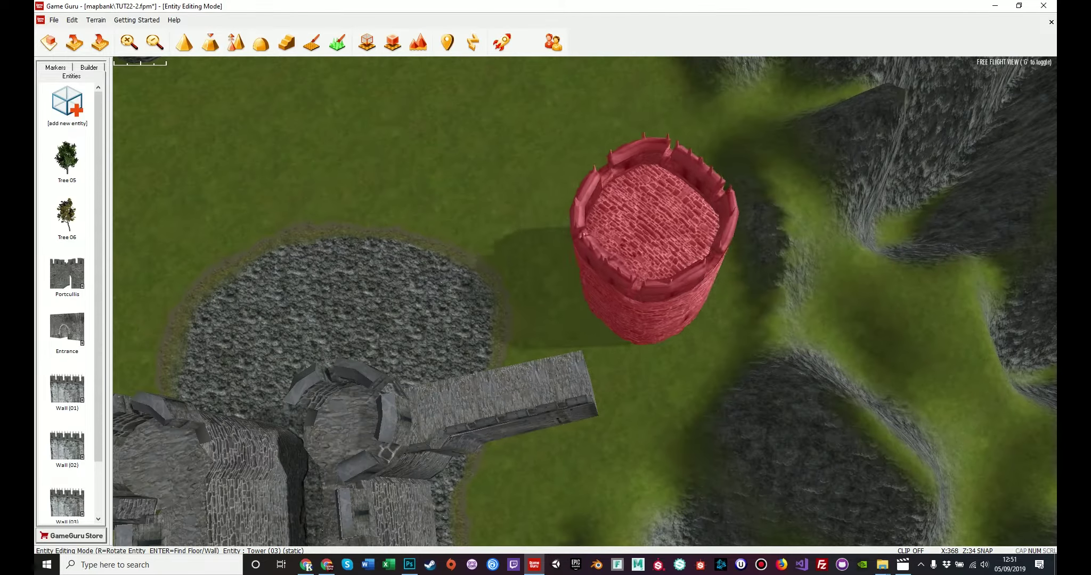
pyautogui.press('g')
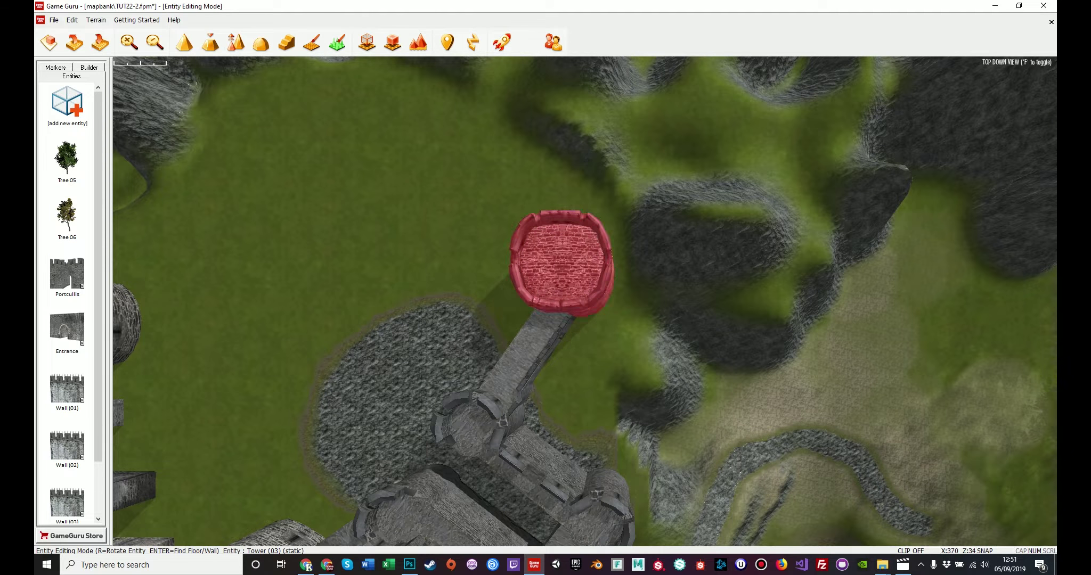
# Extract a copy of the spare Wall (01) at the plateau's far end and bring it towards the courtyard
pyautogui.press('a')
pyautogui.press('s')
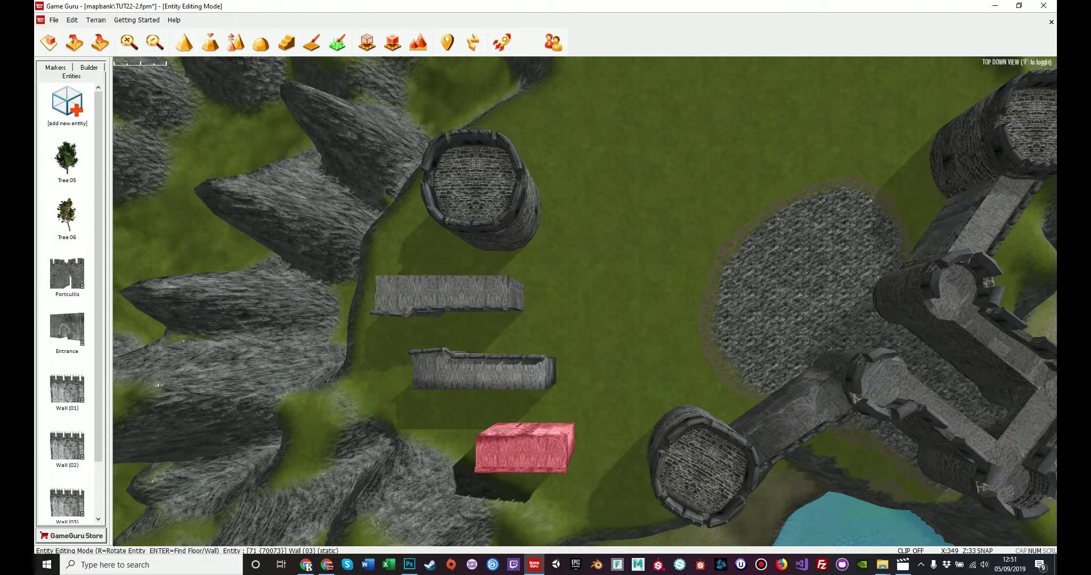
pyautogui.click(447, 293)
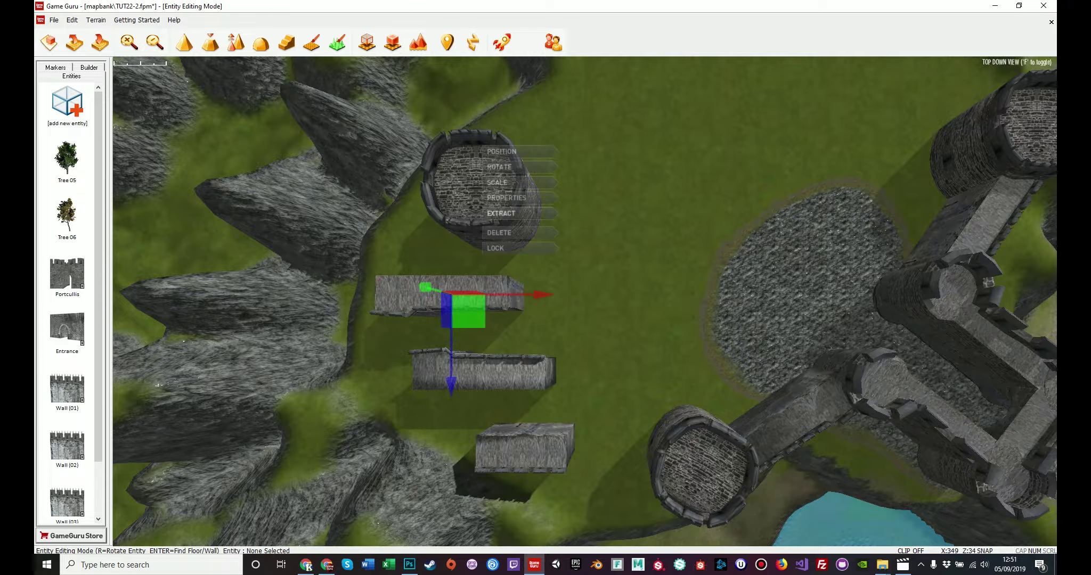
pyautogui.click(502, 214)
pyautogui.press('s')
pyautogui.press('d')
pyautogui.press('w')
pyautogui.press('s')
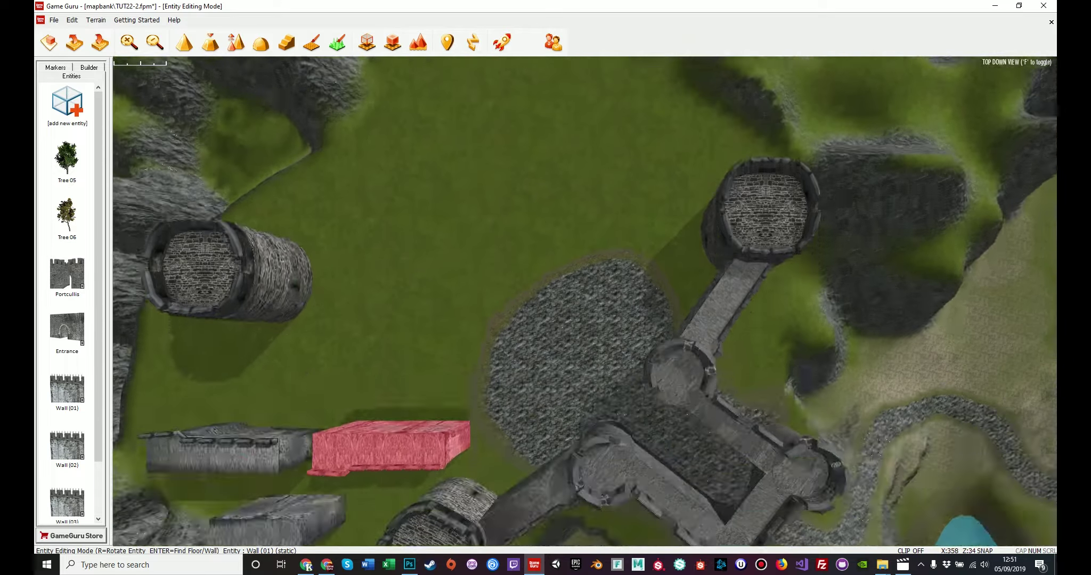
pyautogui.press('s')
pyautogui.press('a')
# Rotate the Wall (01) copy and join it to the second corner tower, running along the plateau's edge
pyautogui.click(368, 336)
pyautogui.press('r')
pyautogui.press('r')
pyautogui.press('r')
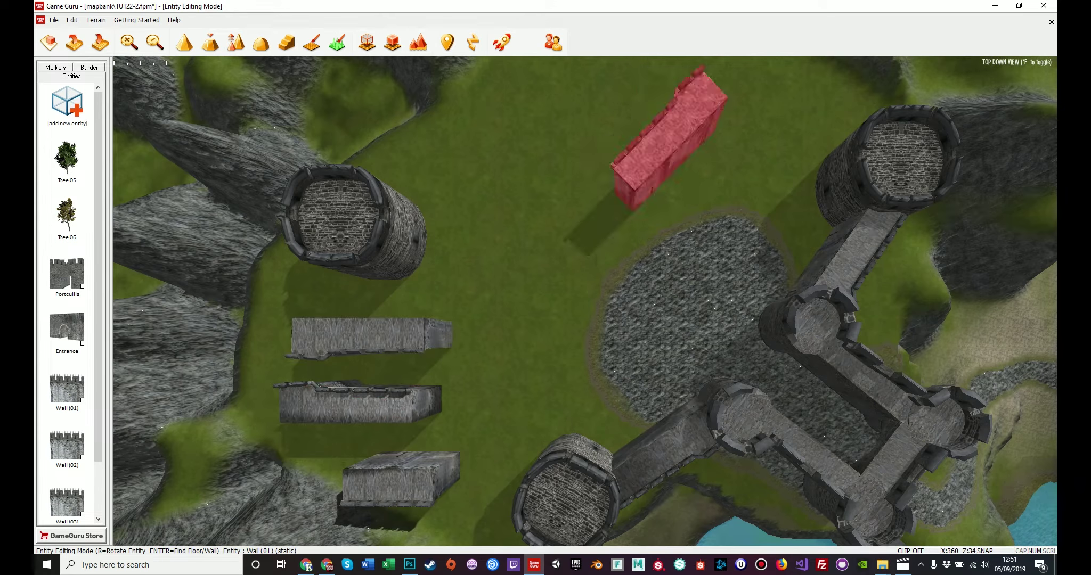
pyautogui.press('r')
pyautogui.press('r')
pyautogui.press('r')
pyautogui.press('r')
pyautogui.press('r')
pyautogui.press('r')
pyautogui.press('w')
pyautogui.press('a')
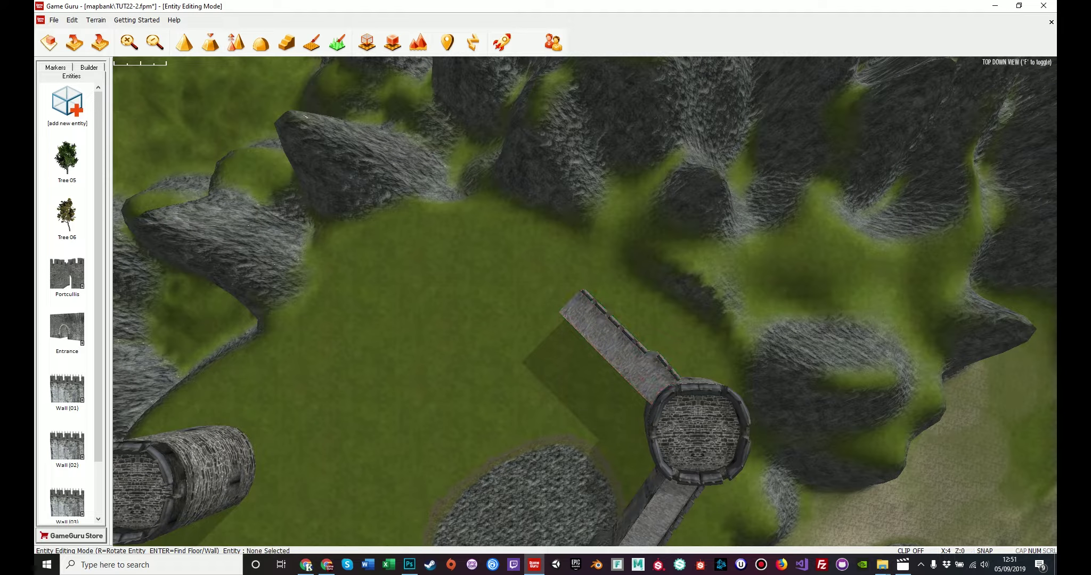
# Place copies of Tower (03) at the new wall's free end and around the plateau's edge towards its far end
pyautogui.click(276, 342)
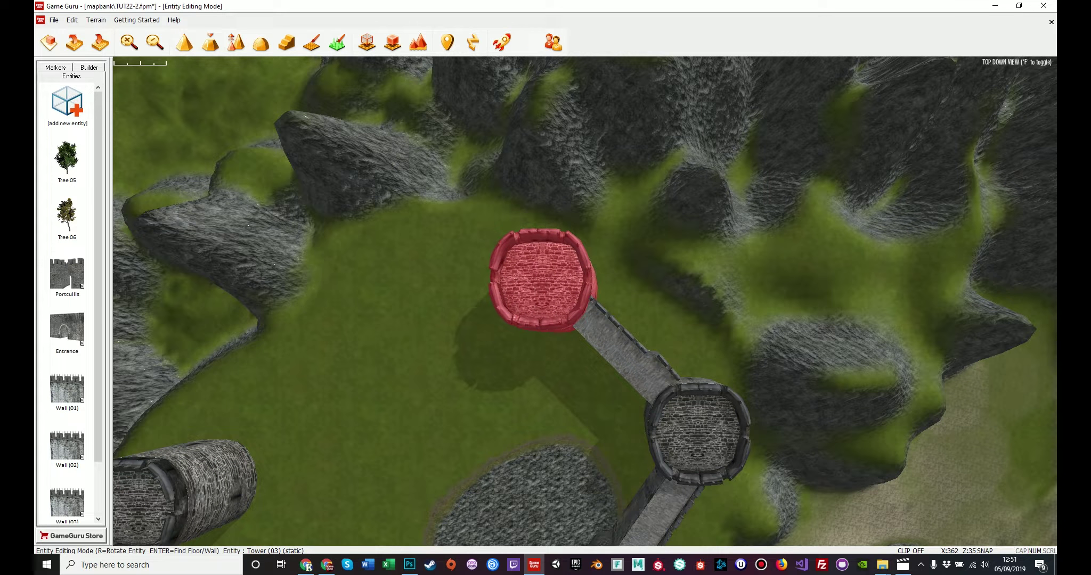
pyautogui.click(542, 280)
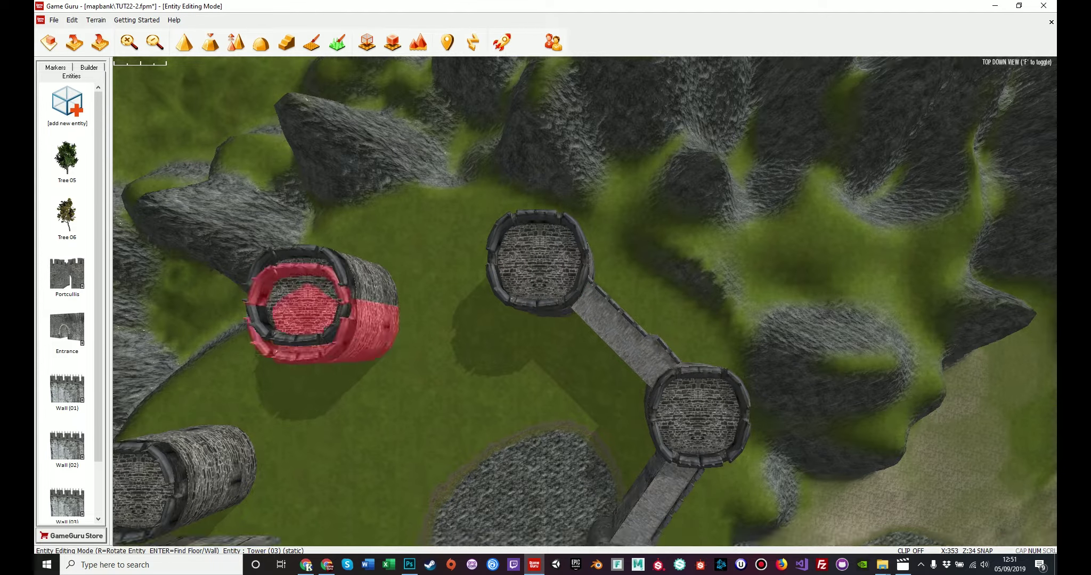
pyautogui.press('s')
pyautogui.press('a')
pyautogui.press('s')
pyautogui.press('a')
pyautogui.press('w')
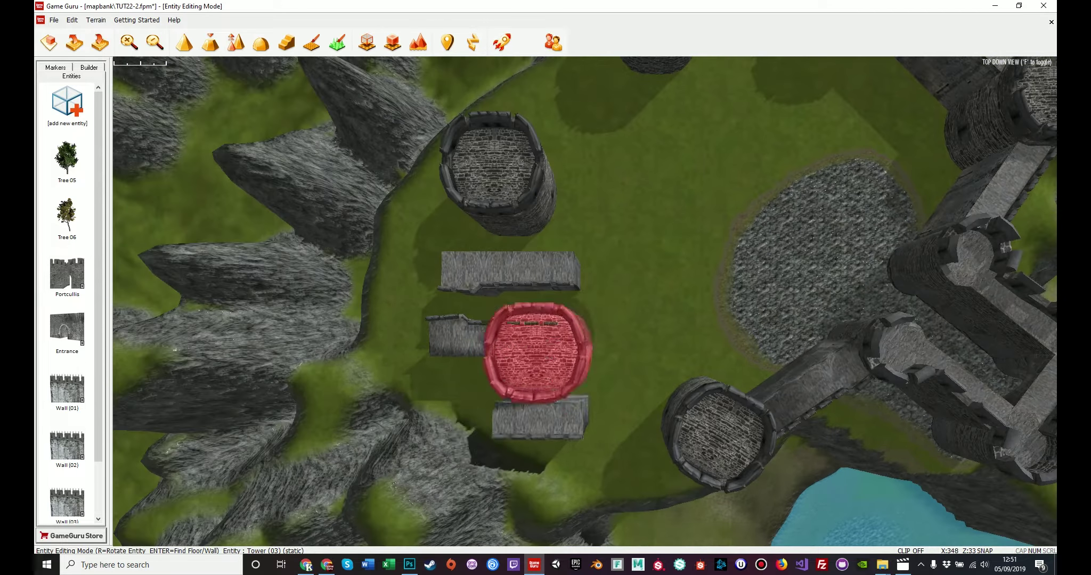
pyautogui.click(498, 373)
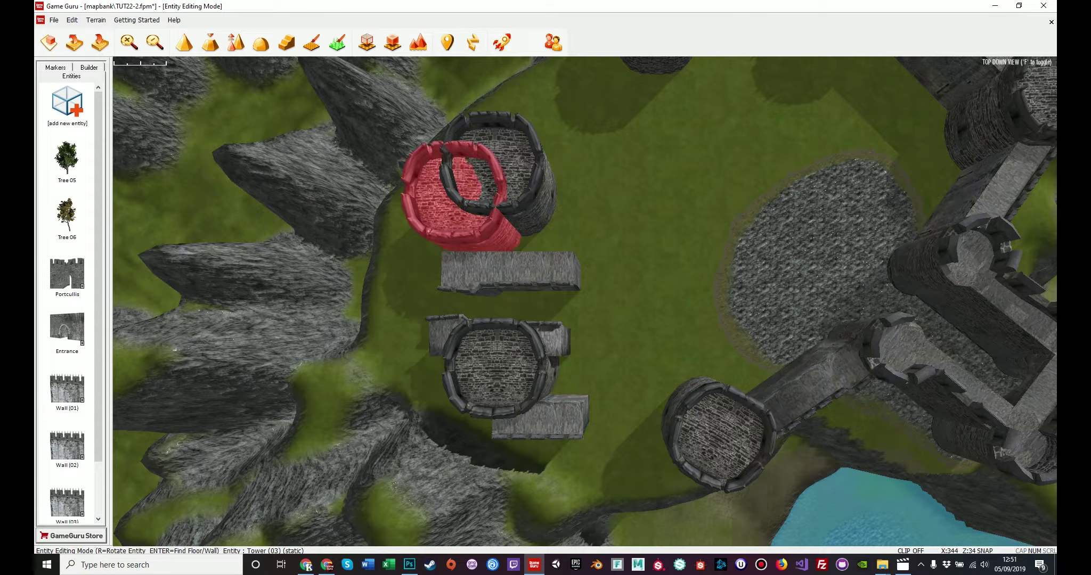
pyautogui.click(461, 178)
# Delete the surplus tower on the open grass and move the spare Tower (03) to the edge of the stone courtyard
pyautogui.rightClick(677, 207)
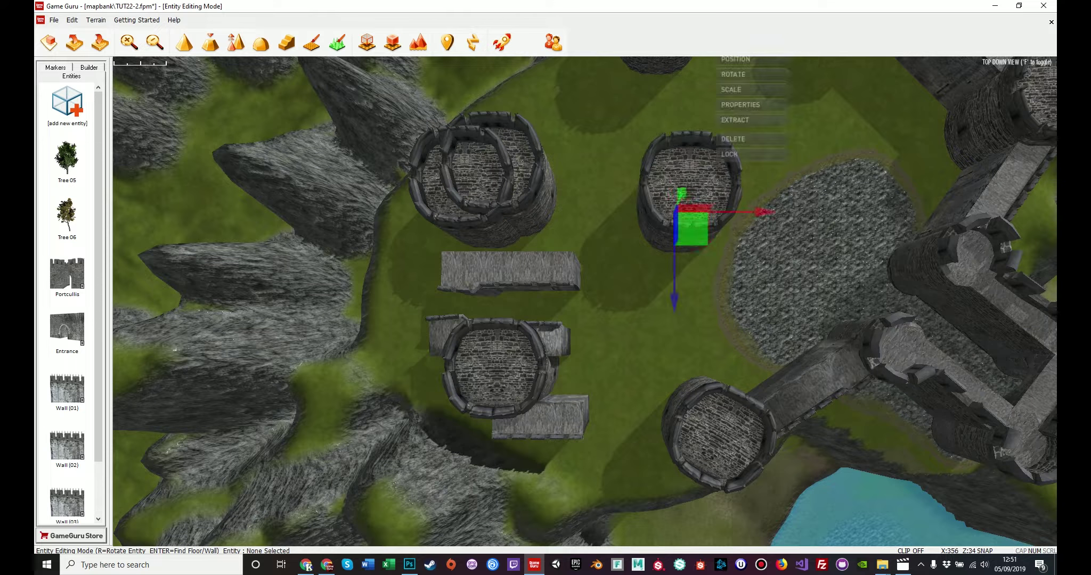
pyautogui.press('Delete')
pyautogui.rightClick(498, 175)
pyautogui.moveTo(565, 204); pyautogui.dragTo(863, 184)
# Move the spare Wall (01), Wall (02) and Wall (03) beside the stone courtyard, spaced apart in a stack
pyautogui.moveTo(571, 299); pyautogui.dragTo(795, 275)
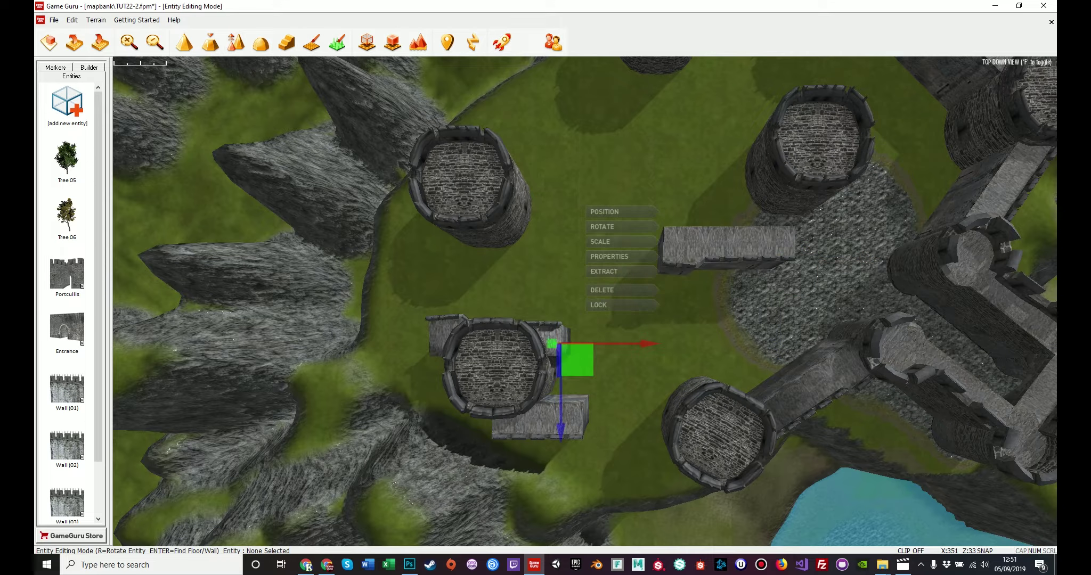
pyautogui.moveTo(582, 356); pyautogui.dragTo(752, 310)
pyautogui.click(538, 418)
pyautogui.moveTo(586, 442); pyautogui.dragTo(743, 209)
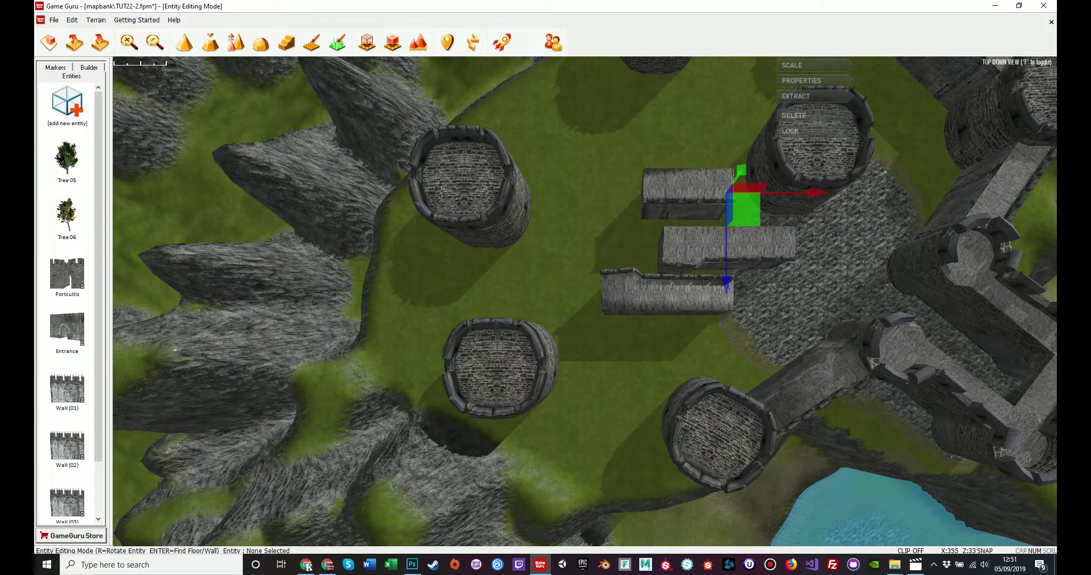
pyautogui.click(668, 298)
pyautogui.moveTo(670, 300); pyautogui.dragTo(670, 316)
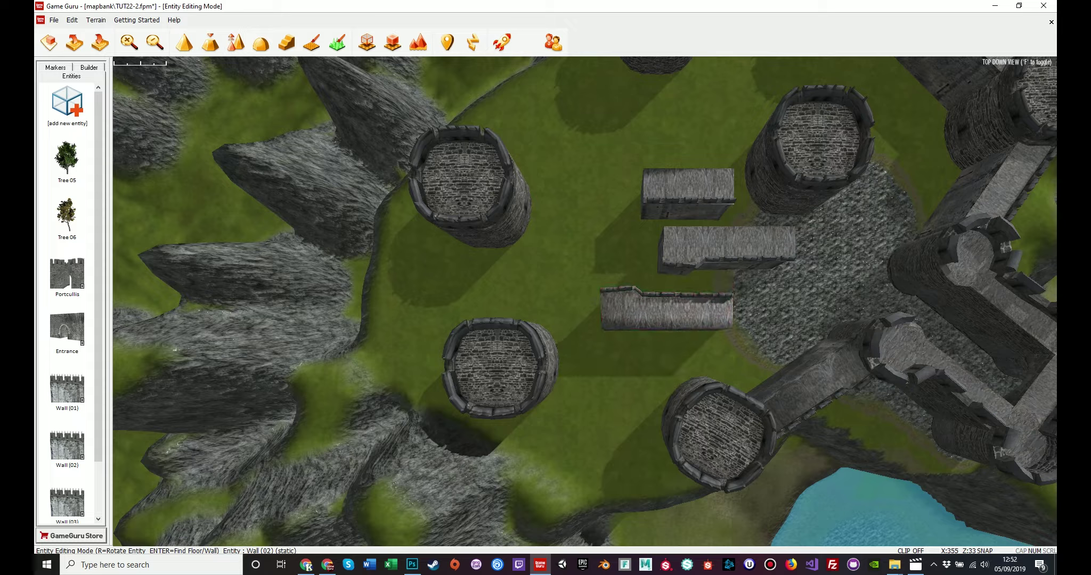
# Rotate the Wall (02) copy and fit it between the lakeside corner tower and the neighbouring tower
pyautogui.press('r')
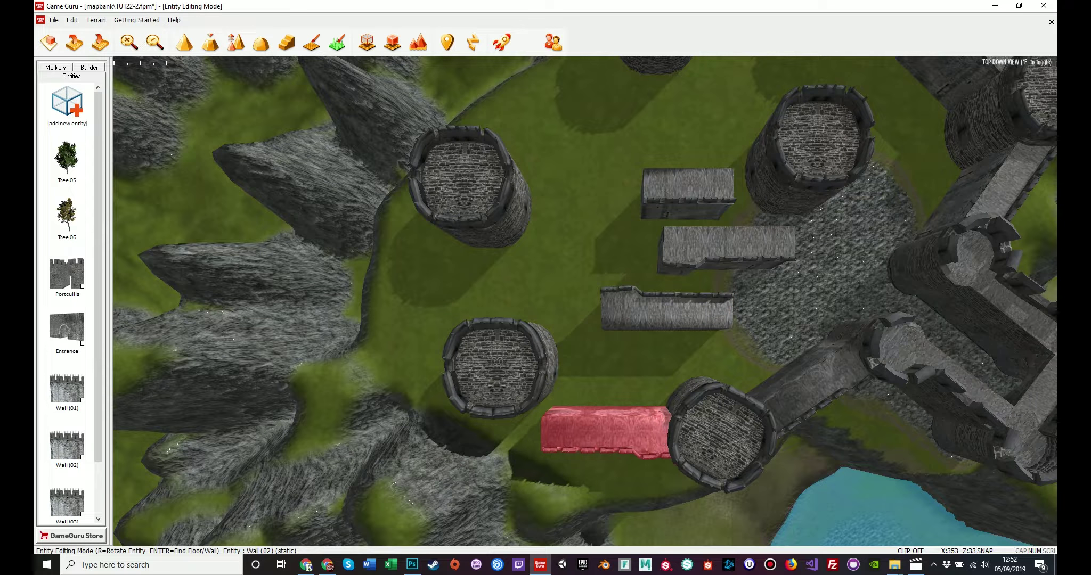
pyautogui.press('r')
pyautogui.press('s')
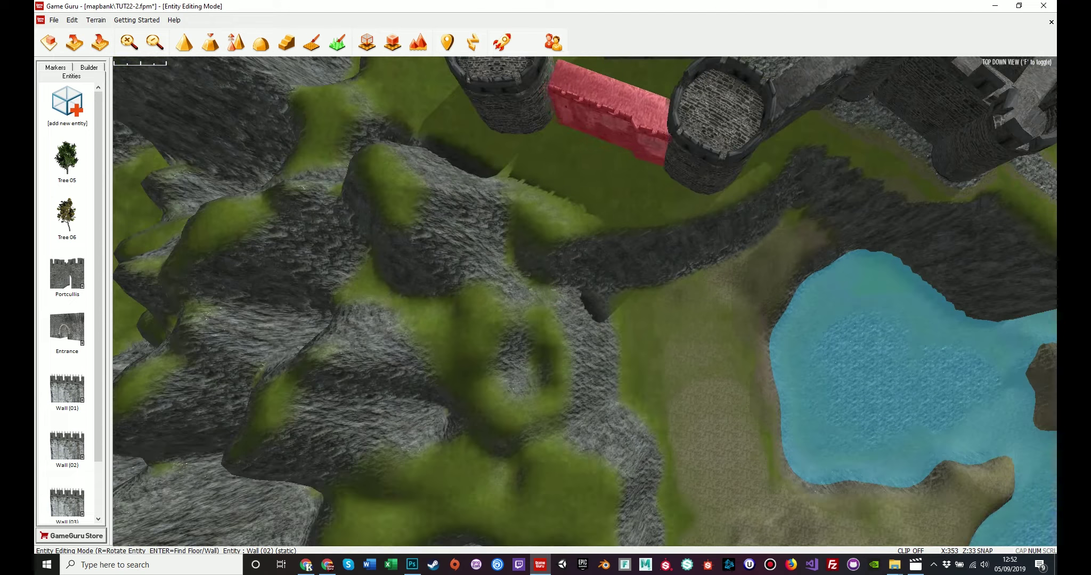
pyautogui.press('r')
pyautogui.press('r')
pyautogui.press('r')
pyautogui.press('r')
pyautogui.press('r')
pyautogui.press('r')
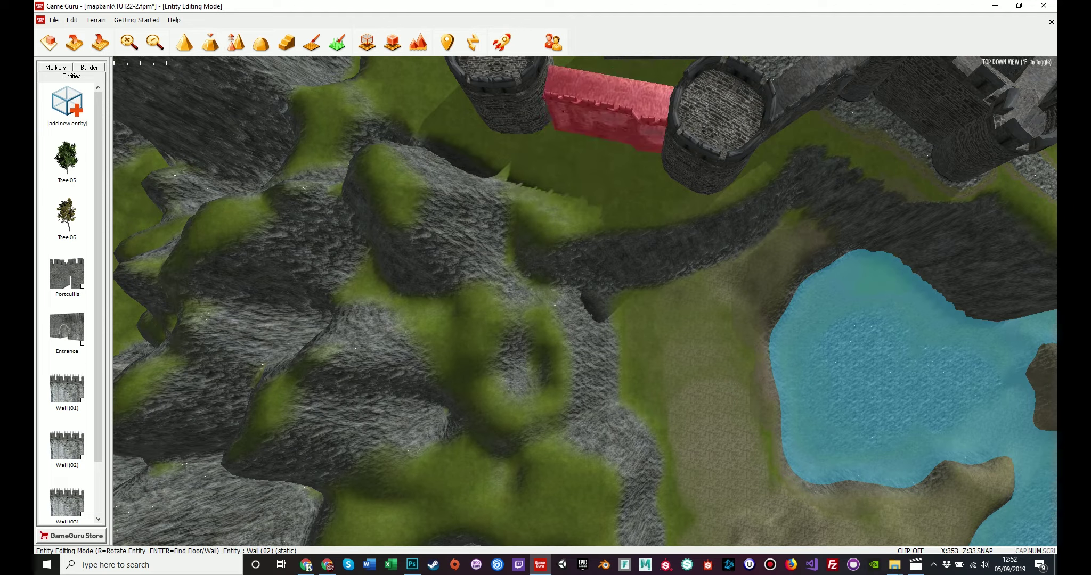
pyautogui.click(605, 115)
pyautogui.press('f')
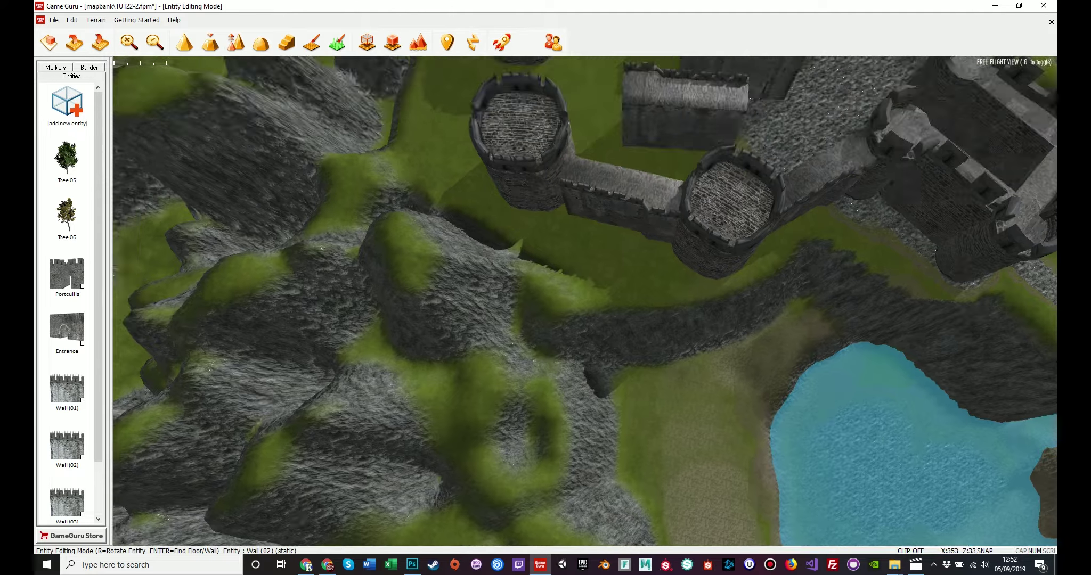
# Shift the Tower (03) at the far end of the new Wall (02) along the ground to line up with it
pyautogui.press('w')
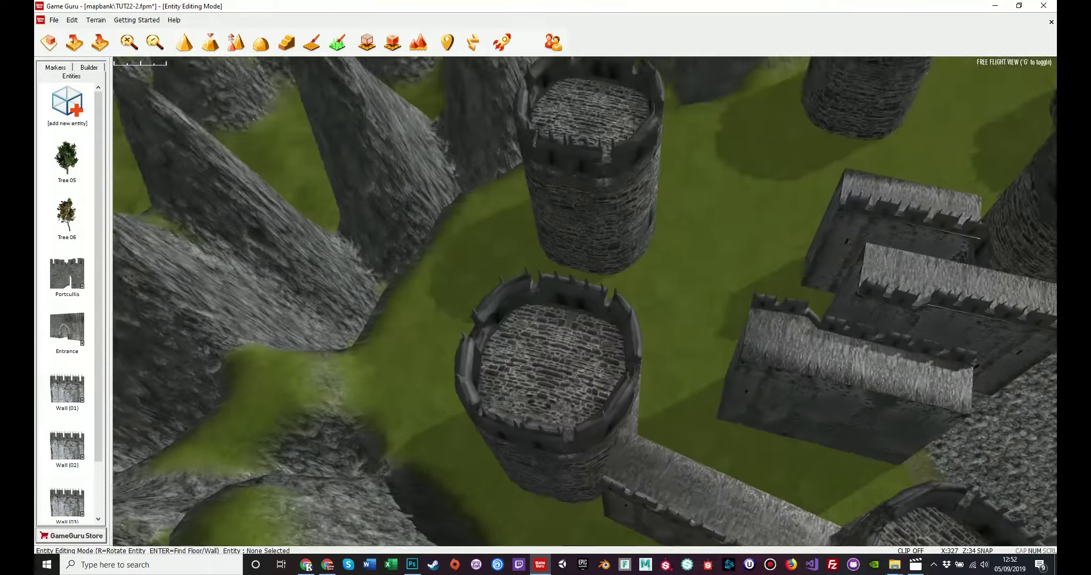
pyautogui.press('s')
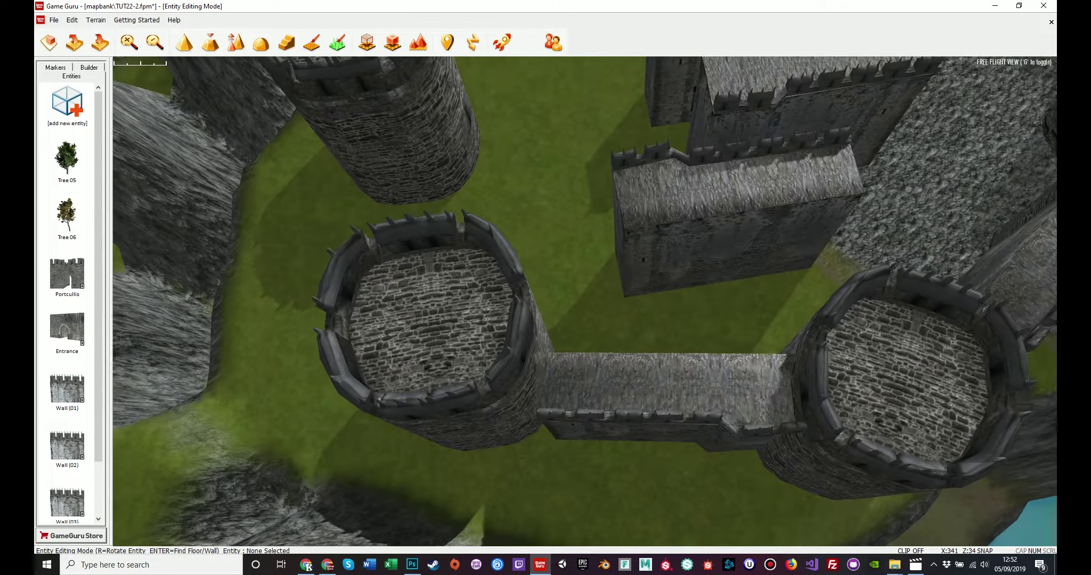
pyautogui.press('a')
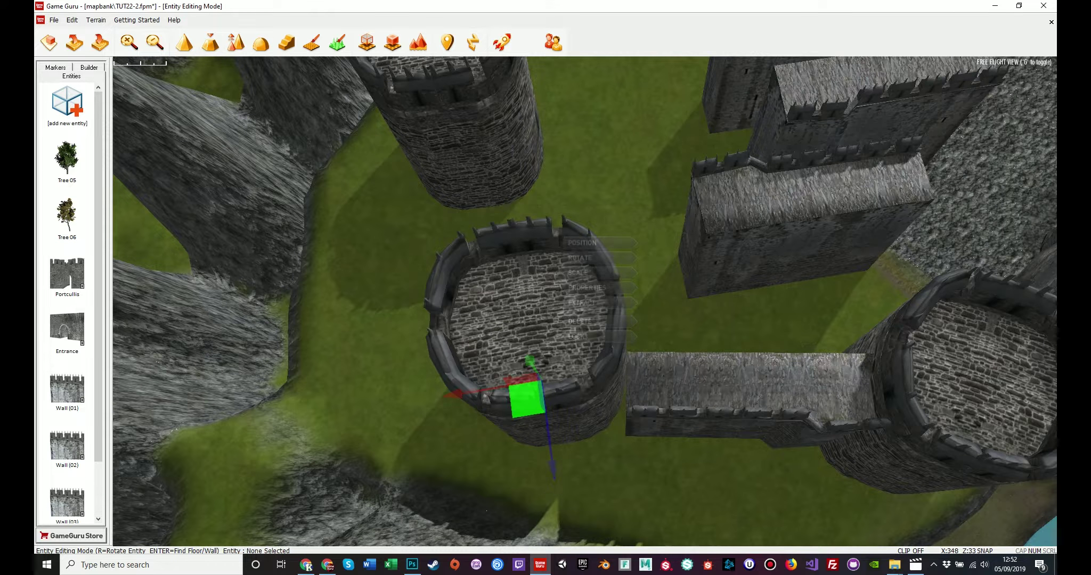
pyautogui.moveTo(527, 400); pyautogui.dragTo(553, 429)
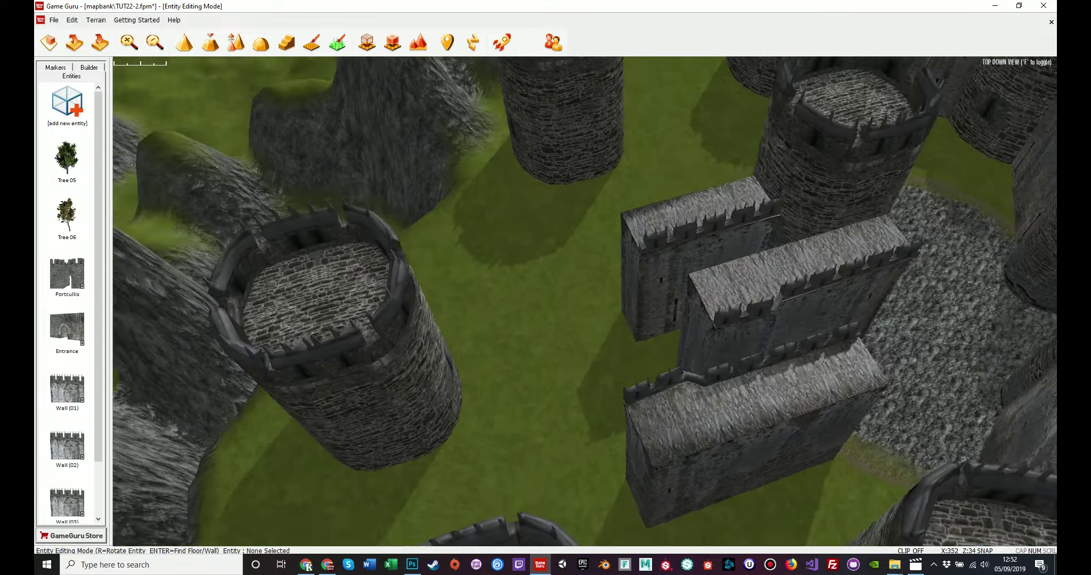
# Rotate the spare Wall (02) from the courtyard stack and place it between the adjusted tower and the next tower along the cliff edge
pyautogui.press('g')
pyautogui.click(738, 376)
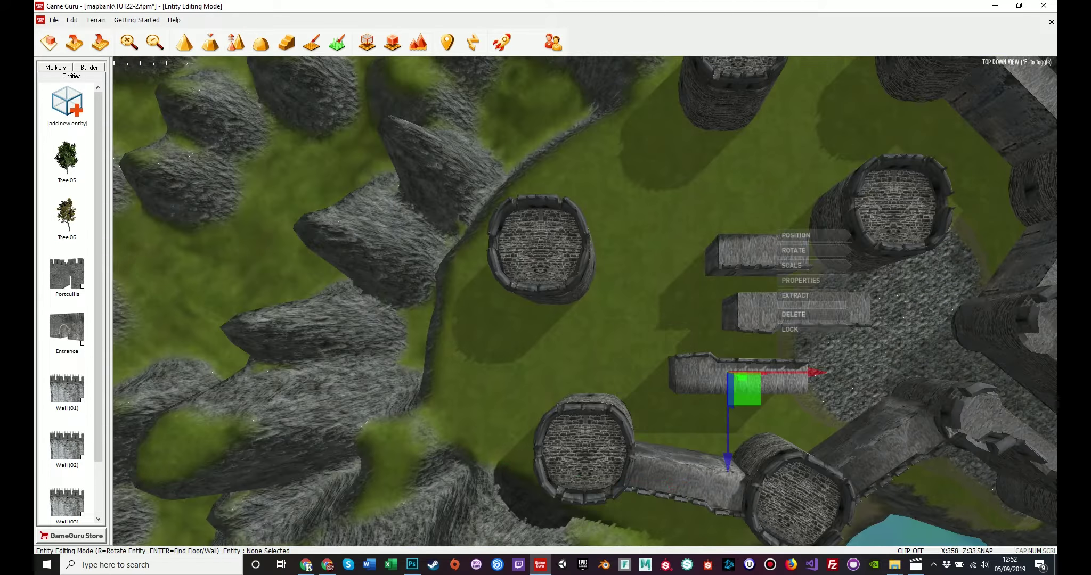
pyautogui.click(797, 296)
pyautogui.press('r')
pyautogui.press('r')
pyautogui.press('r')
pyautogui.press('r')
pyautogui.press('r')
pyautogui.press('r')
pyautogui.press('r')
pyautogui.press('r')
pyautogui.press('r')
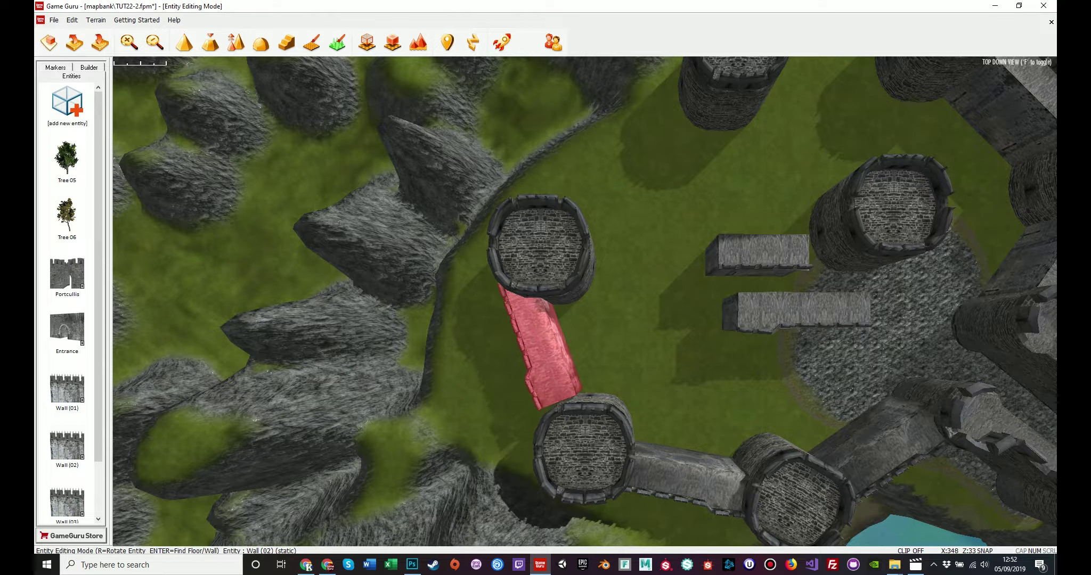
pyautogui.click(579, 284)
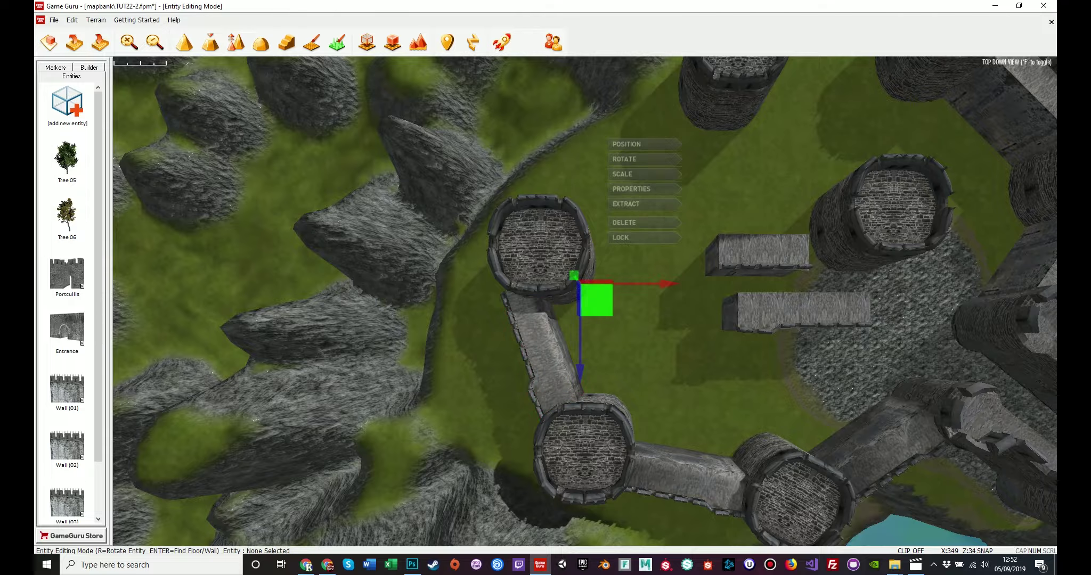
# Move the spare Tower (03) from the courtyard into the wide gap between the two far towers on the plateau edge
pyautogui.press('f')
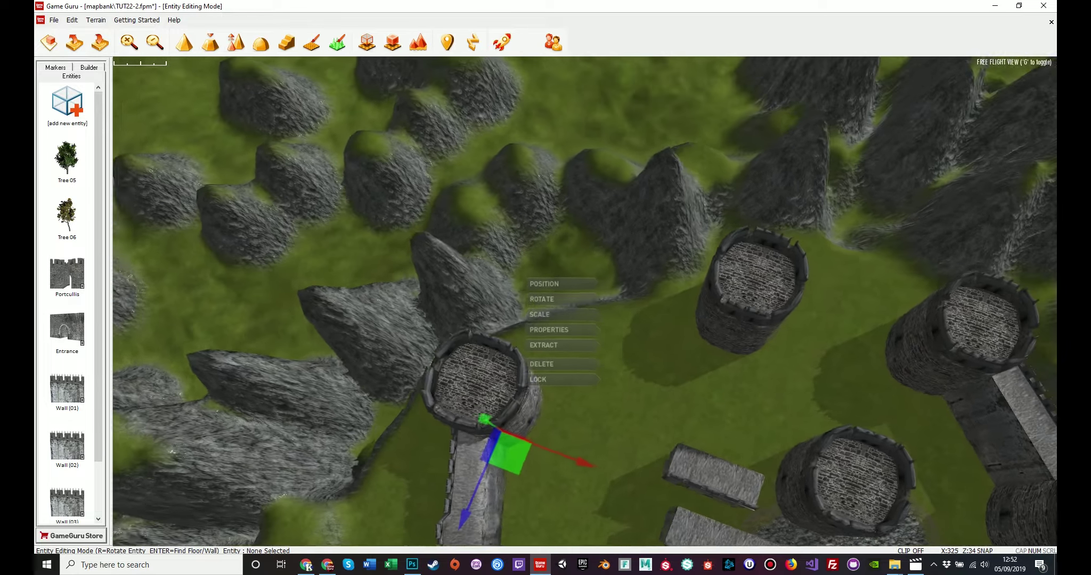
pyautogui.click(708, 309)
pyautogui.moveTo(804, 468); pyautogui.dragTo(602, 312)
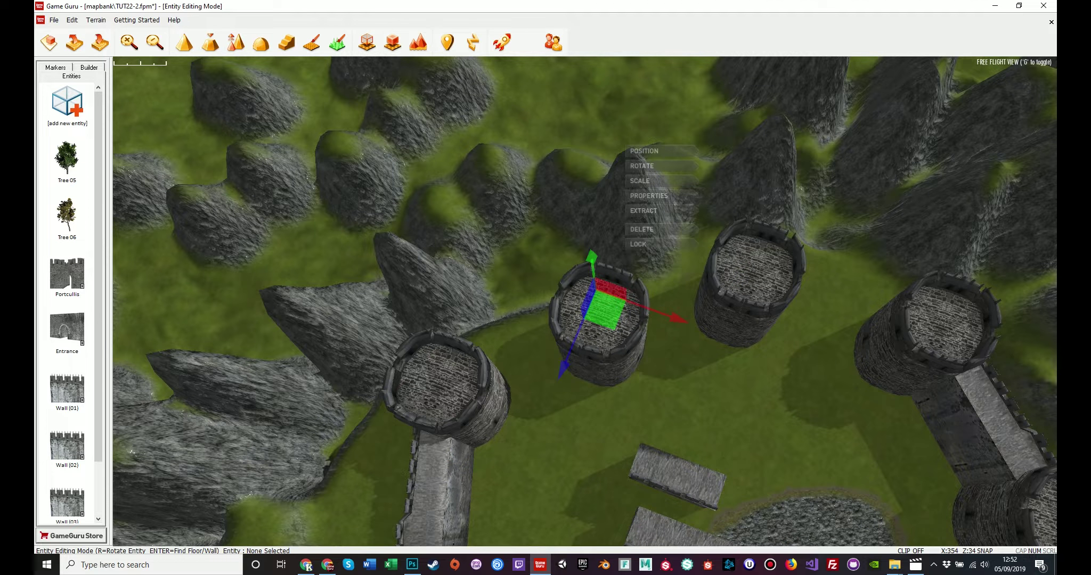
# Move the two remaining spare walls into the gaps on either side of the relocated Tower (03), rotated to join the towers
pyautogui.click(687, 480)
pyautogui.moveTo(687, 479); pyautogui.dragTo(537, 366)
pyautogui.press('s')
pyautogui.click(684, 514)
pyautogui.moveTo(684, 514); pyautogui.dragTo(799, 313)
pyautogui.press('s')
pyautogui.moveTo(800, 314); pyautogui.dragTo(670, 282, button='right')
pyautogui.press('w')
pyautogui.click(670, 282)
pyautogui.click(617, 135)
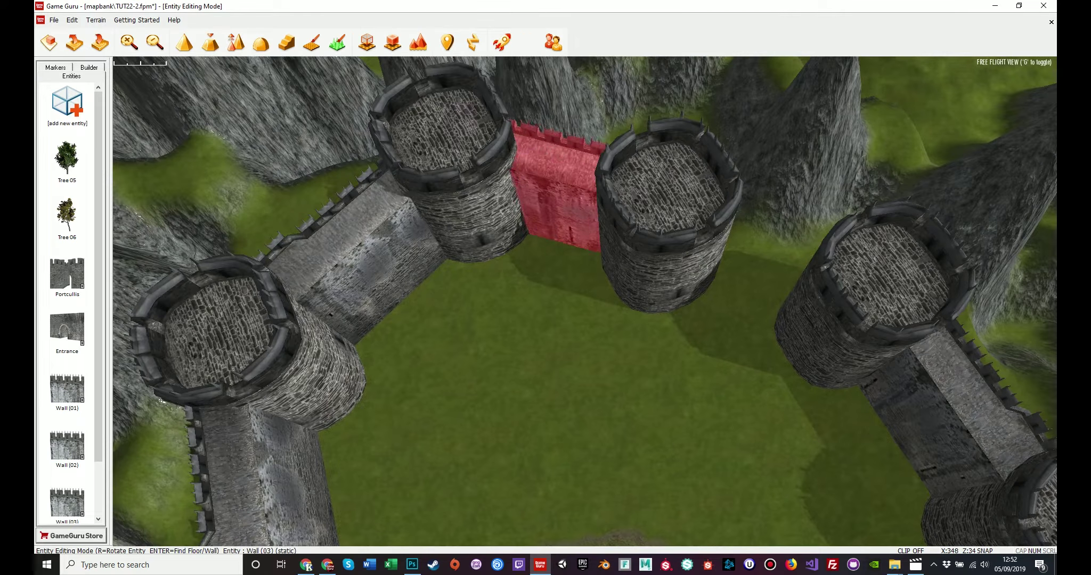
# Close the last gap between the far towers with a rotated copy of Wall (03)
pyautogui.click(615, 137)
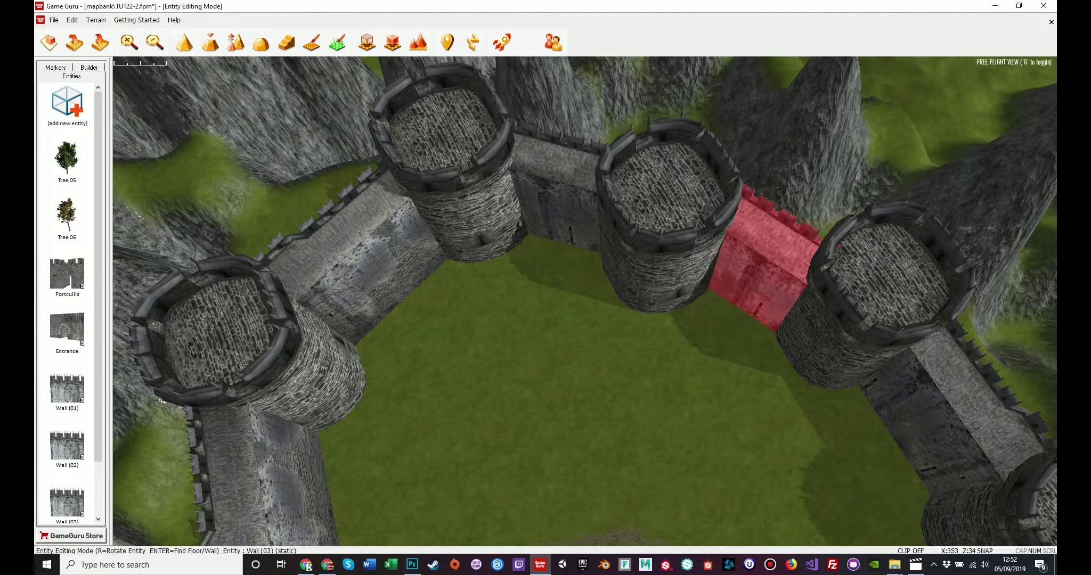
pyautogui.click(762, 256)
pyautogui.moveTo(763, 256); pyautogui.dragTo(719, 239, button='right')
pyautogui.click(607, 256)
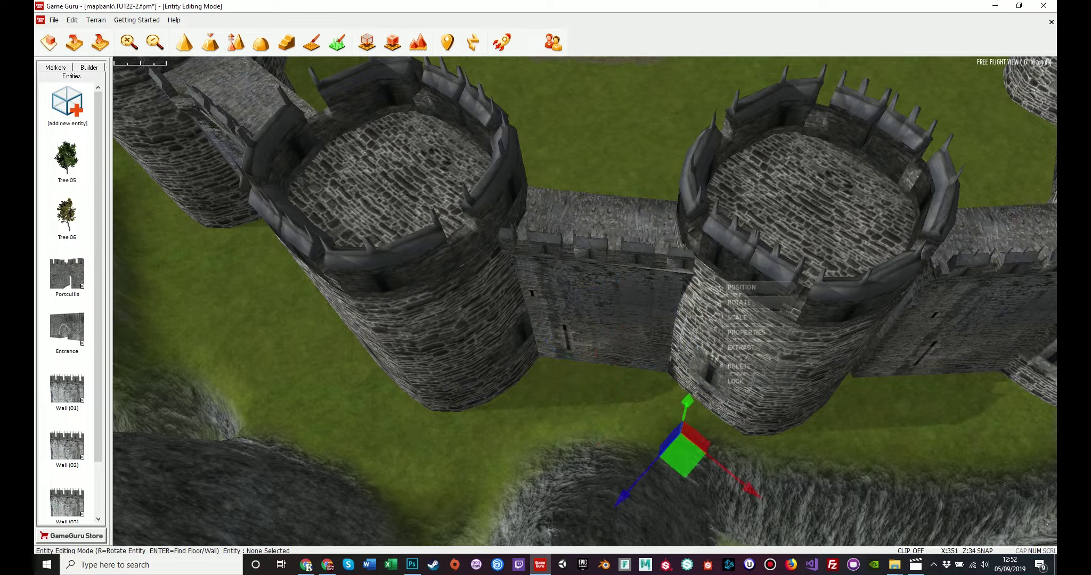
# Examine the completed castle ring from above, from outside the gate and from inside the courtyard
pyautogui.press('d')
pyautogui.moveTo(607, 256); pyautogui.dragTo(570, 237, button='right')
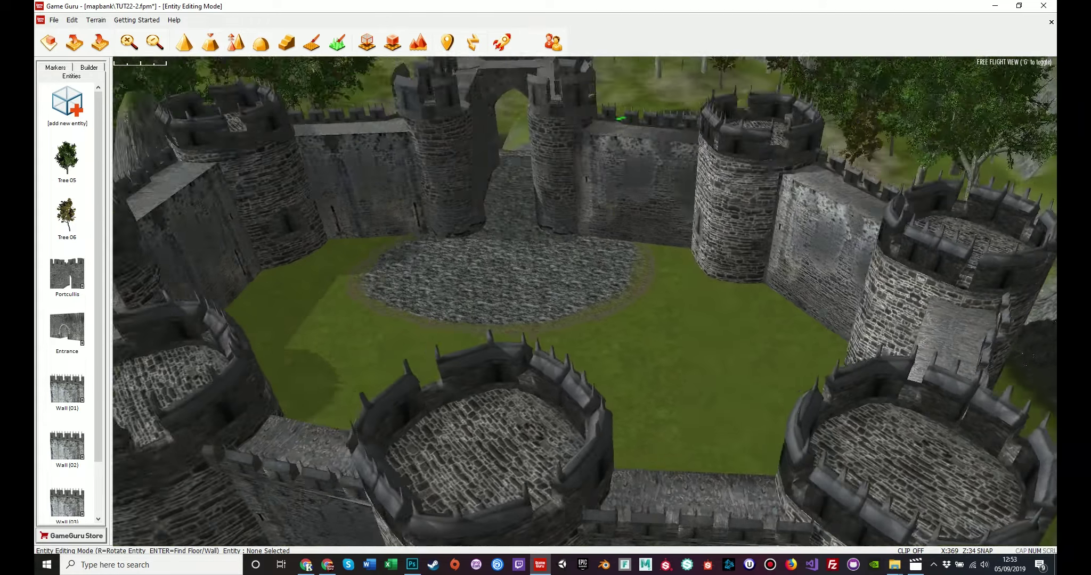
pyautogui.press('a')
pyautogui.moveTo(570, 237); pyautogui.dragTo(711, 247, button='right')
pyautogui.press('s')
pyautogui.press('a')
pyautogui.press('a')
pyautogui.press('s')
pyautogui.press('w')
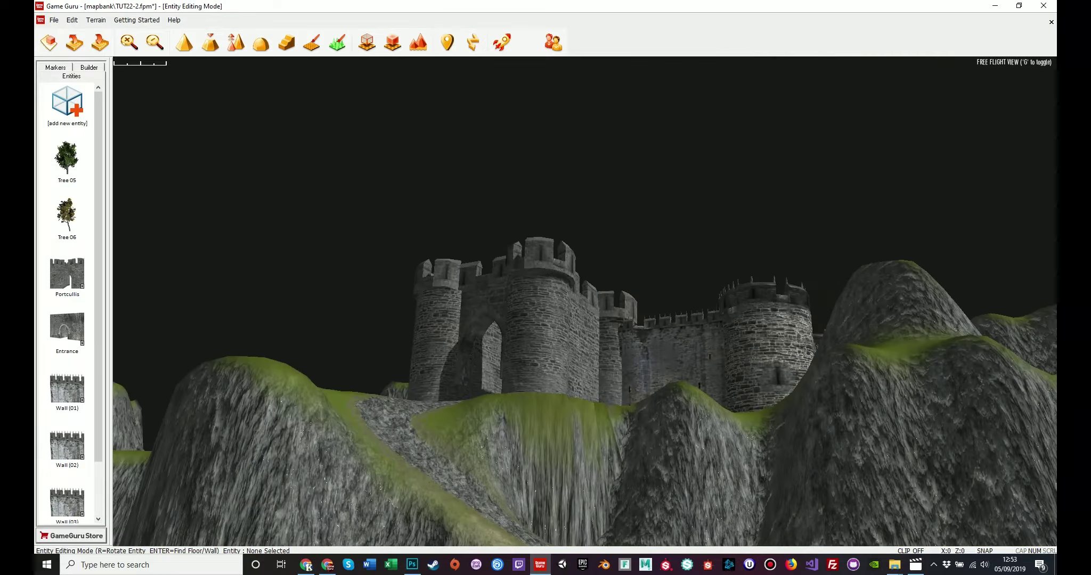
pyautogui.press('w')
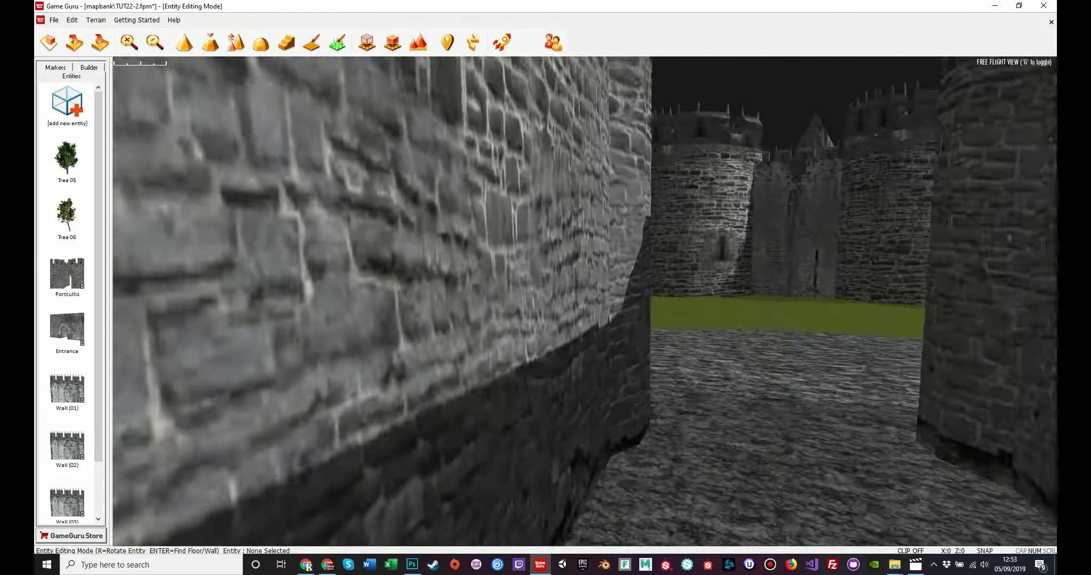
pyautogui.press('w')
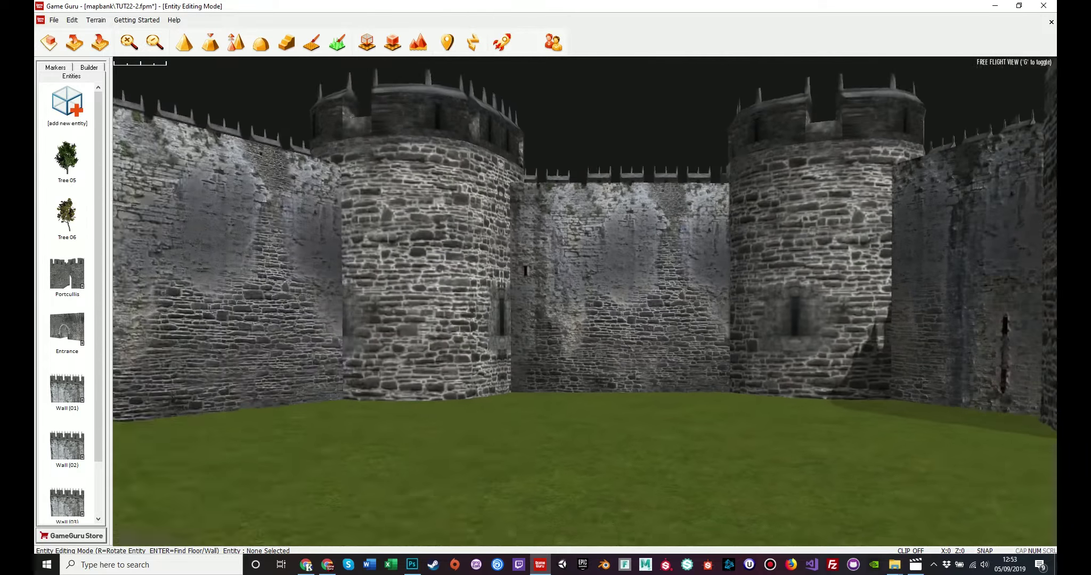
pyautogui.press('w')
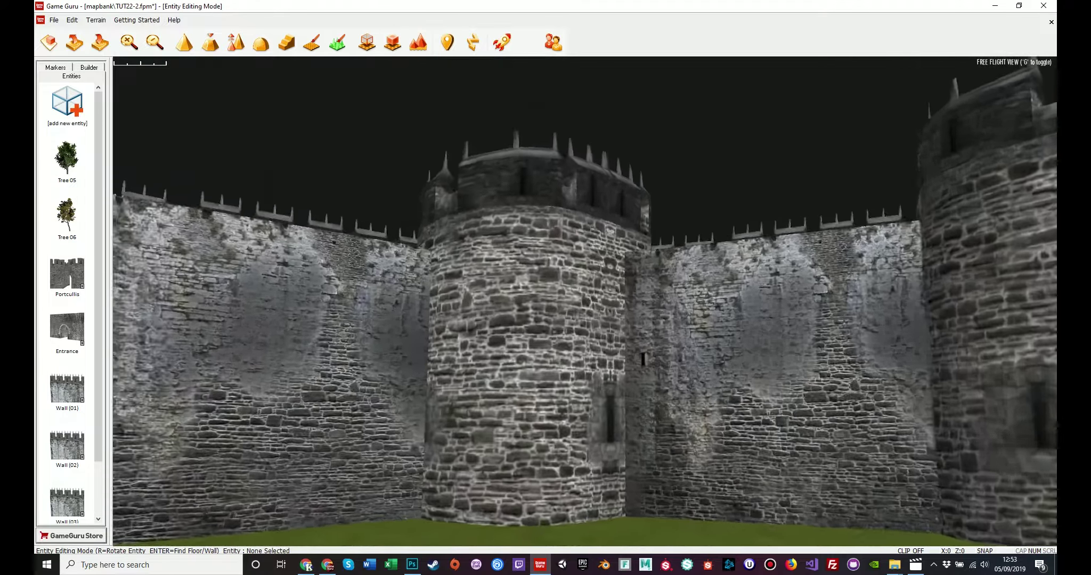
pyautogui.press('s')
# Rotate the Tower (03) opposite the gate about its vertical axis to turn its window away from the adjoining wall
pyautogui.press('w')
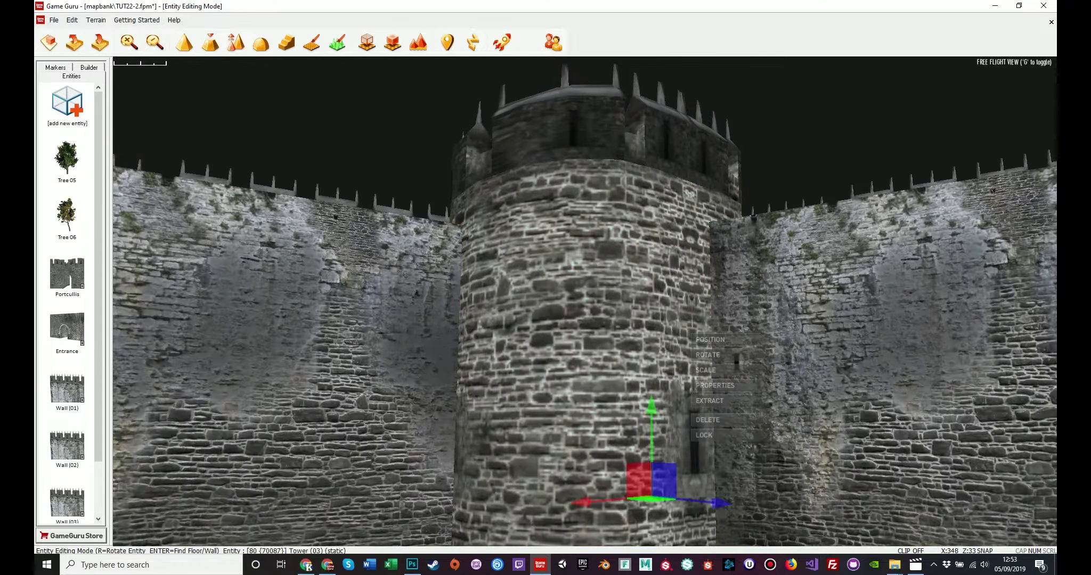
pyautogui.moveTo(704, 301); pyautogui.dragTo(704, 340, button='right')
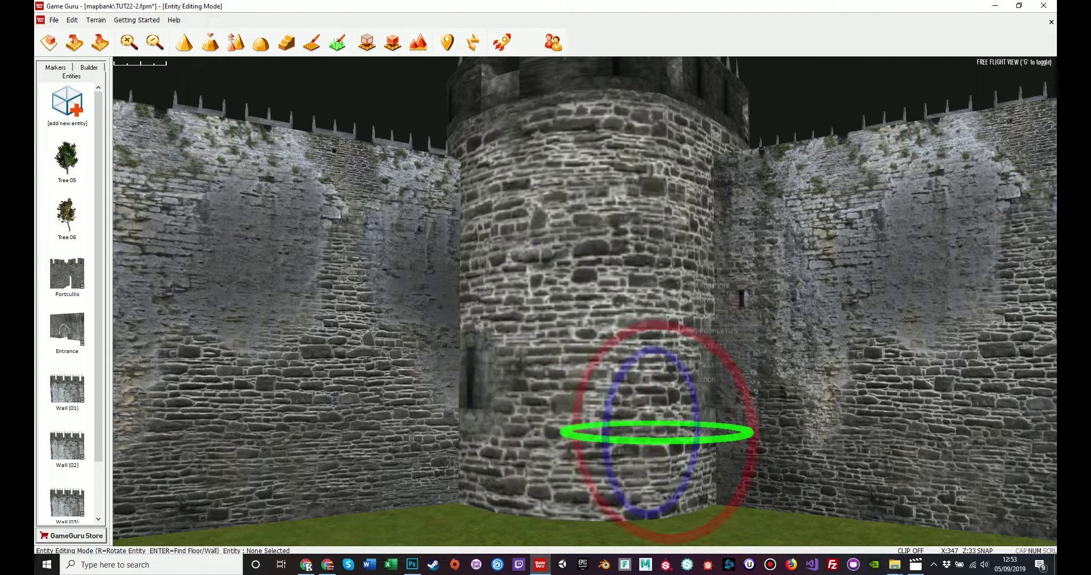
pyautogui.press('w')
pyautogui.moveTo(704, 301); pyautogui.dragTo(953, 314, button='right')
pyautogui.press('w')
pyautogui.press('w')
pyautogui.press('w')
pyautogui.press('w')
# Paint the grey stone texture over the remaining grass inside the courtyard, right up to the surrounding walls
pyautogui.press('g')
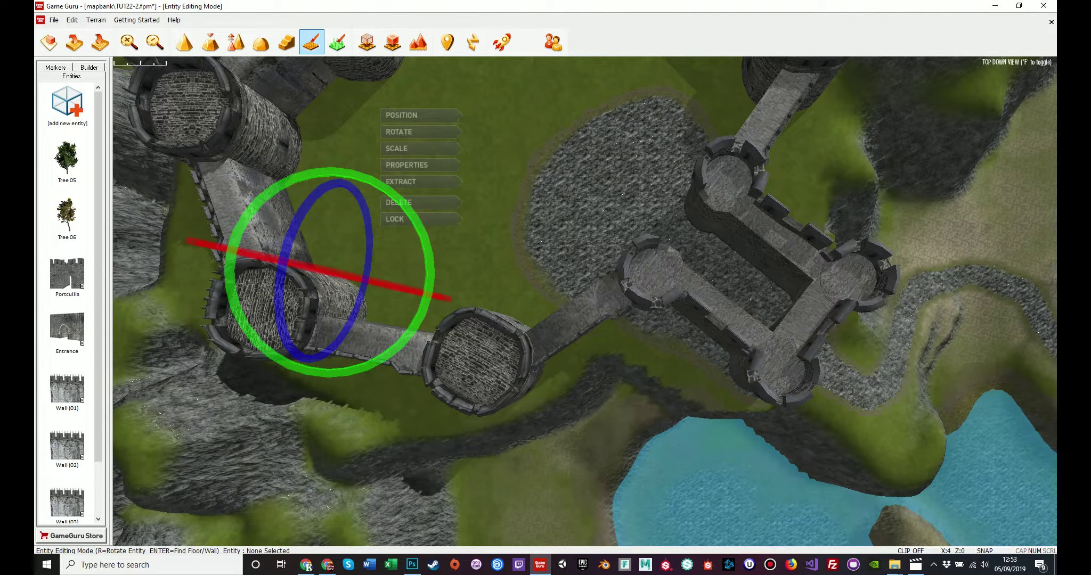
pyautogui.click(312, 43)
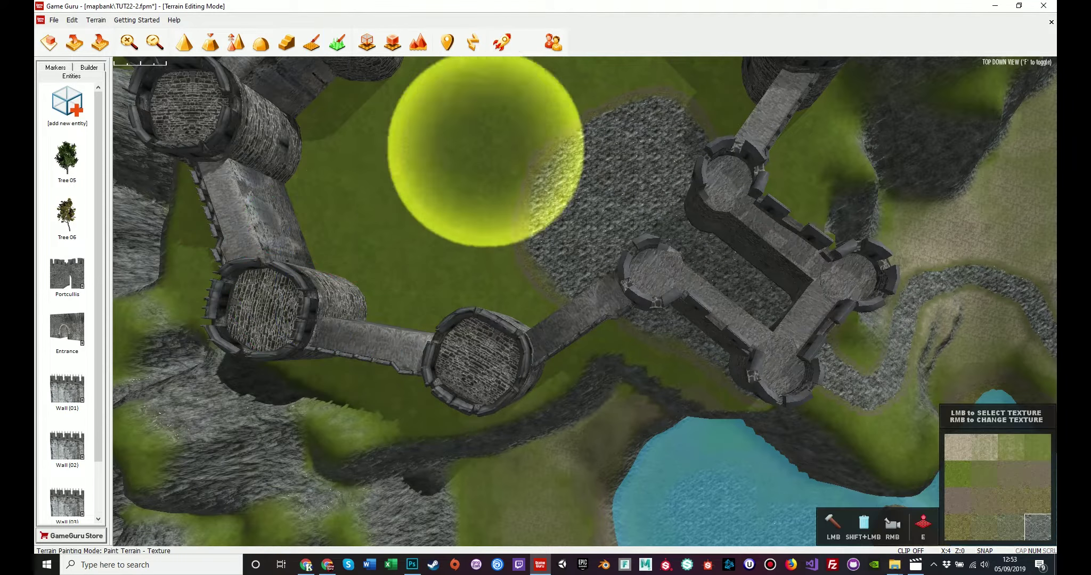
pyautogui.press('w')
pyautogui.press('s')
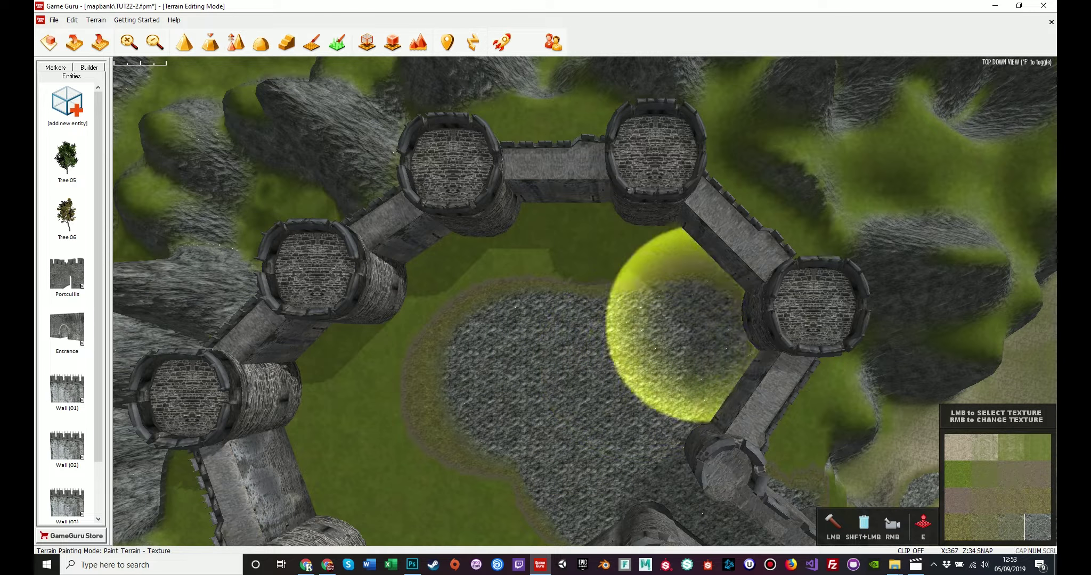
pyautogui.press('s')
pyautogui.moveTo(536, 261)
pyautogui.mouseDown()
pyautogui.moveTo(417, 307)
pyautogui.moveTo(518, 331)
pyautogui.mouseUp()
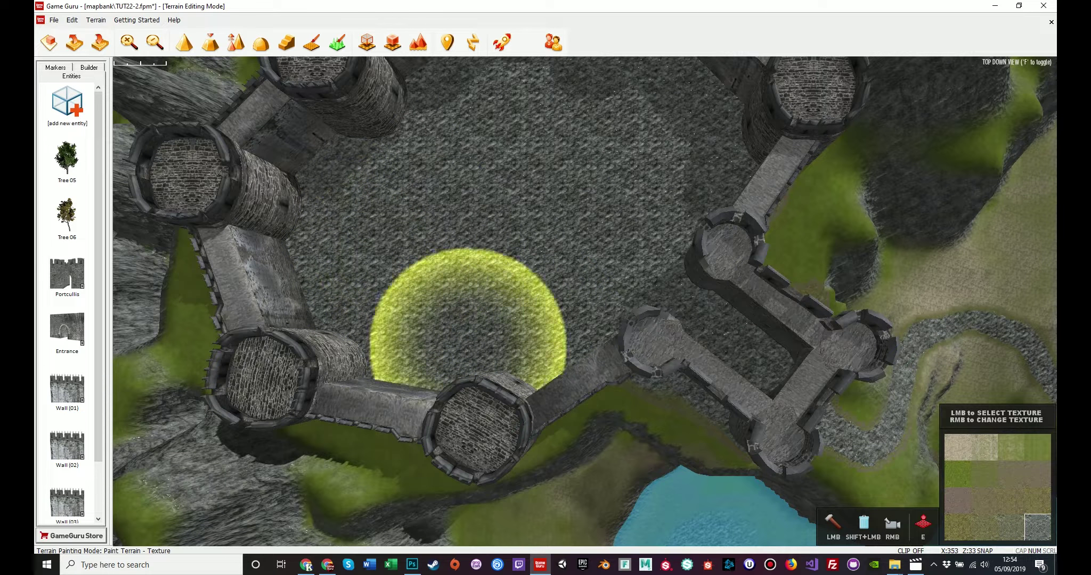
# Paint the grey stone texture on the ground around the outer base of the castle's walls and towers
pyautogui.press('f')
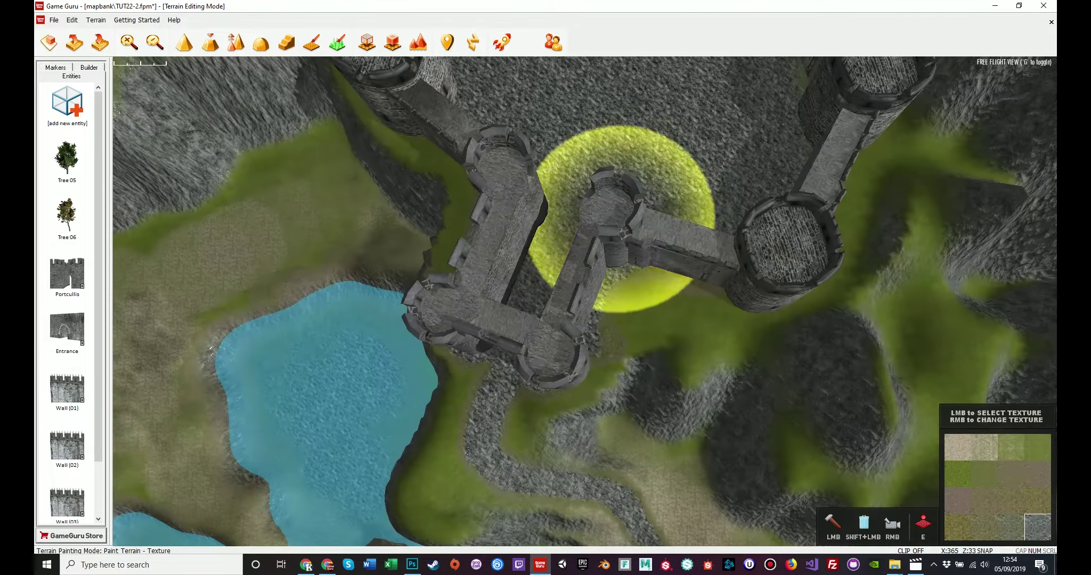
pyautogui.press('d')
pyautogui.moveTo(744, 264)
pyautogui.mouseDown()
pyautogui.moveTo(677, 231)
pyautogui.moveTo(662, 143)
pyautogui.moveTo(670, 148)
pyautogui.moveTo(672, 104)
pyautogui.mouseUp()
pyautogui.moveTo(672, 103); pyautogui.dragTo(674, 146, button='right')
pyautogui.press('d')
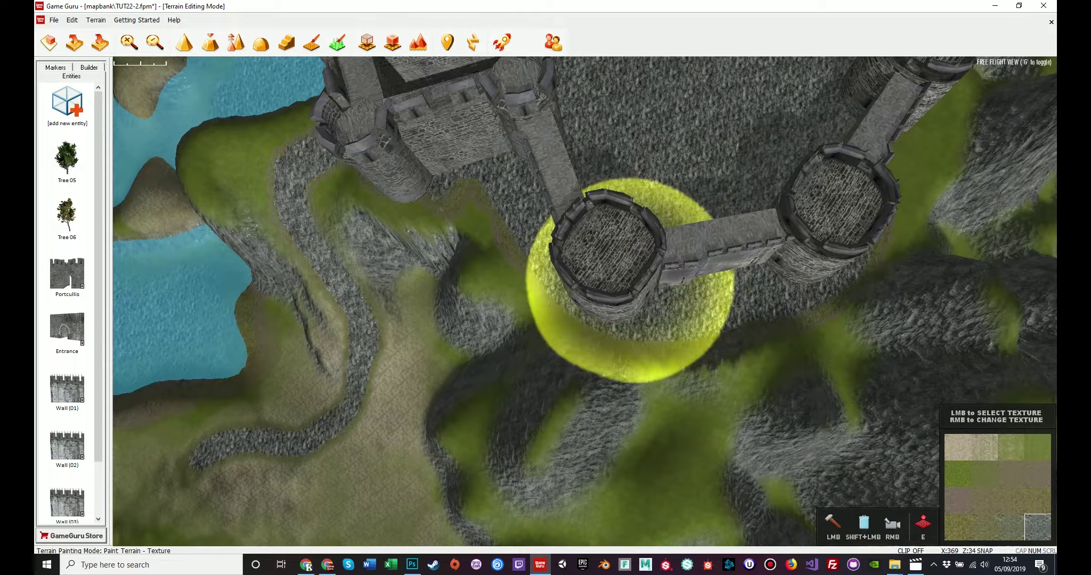
pyautogui.moveTo(674, 242); pyautogui.dragTo(947, 272, button='right')
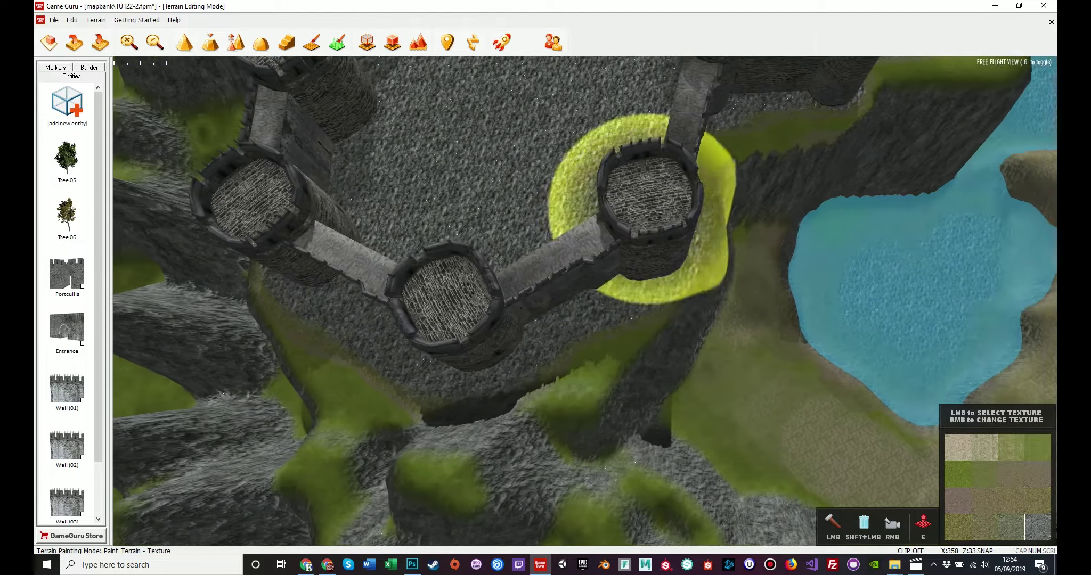
pyautogui.press('a')
pyautogui.moveTo(494, 301); pyautogui.dragTo(570, 267, button='right')
# Level the uneven ledge outside the castle's rear walls with the Stored Level sculpting mode
pyautogui.moveTo(402, 110); pyautogui.dragTo(393, 42, button='right')
pyautogui.press('s')
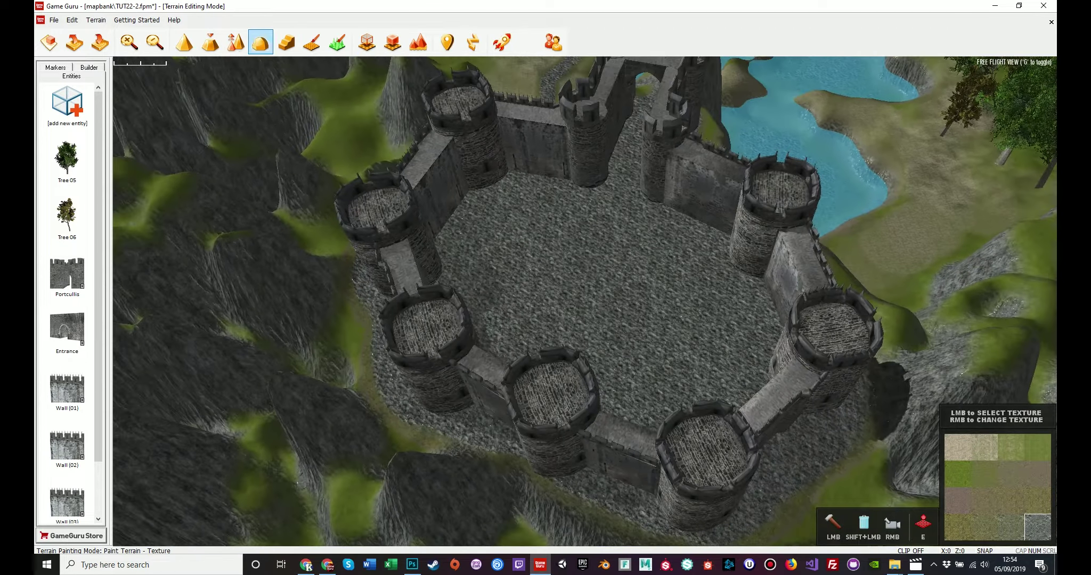
pyautogui.press('s')
pyautogui.moveTo(648, 304); pyautogui.dragTo(661, 335, button='right')
pyautogui.press('a')
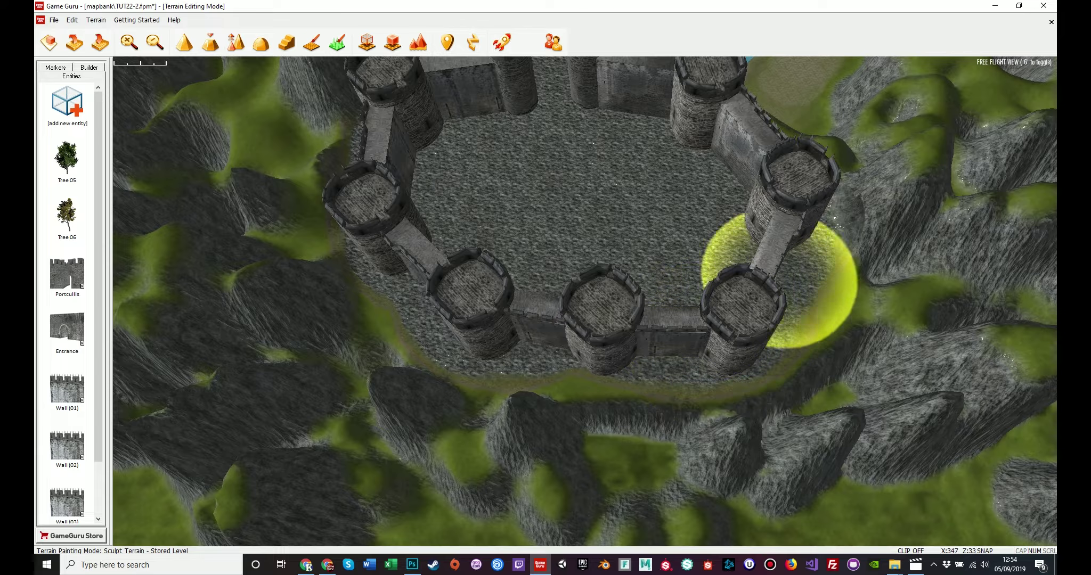
pyautogui.press('d')
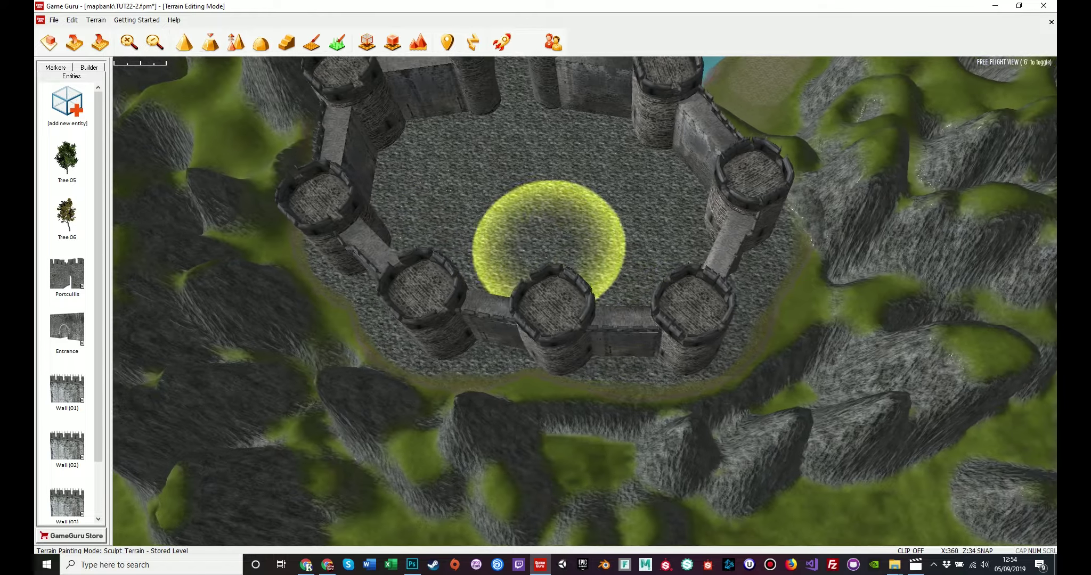
# Paint the mossy brown ground texture with a smaller brush along the outer edge of the ledge below the rear walls
pyautogui.click(312, 42)
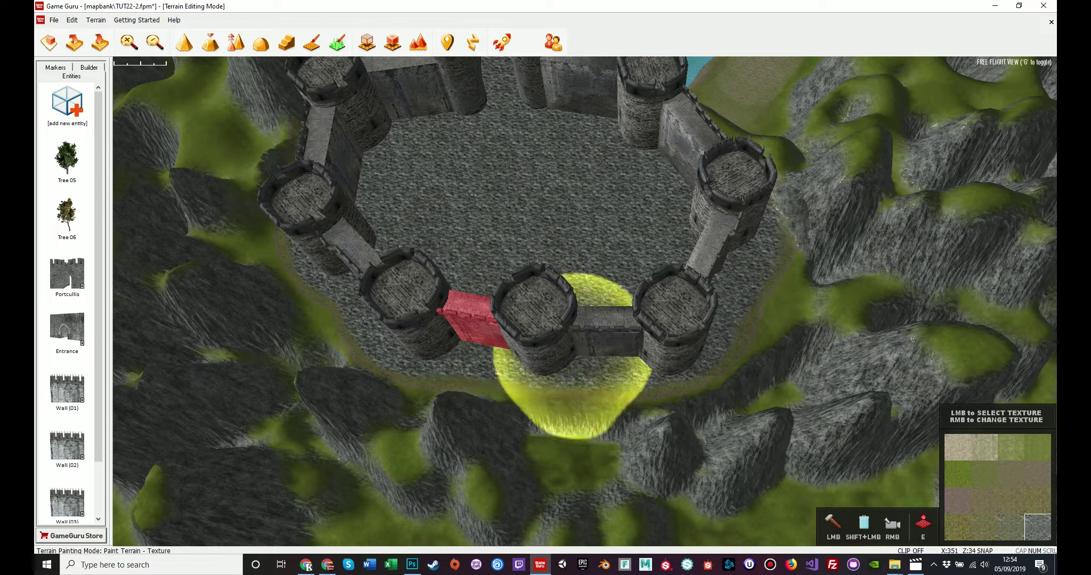
pyautogui.press('w')
pyautogui.moveTo(708, 286)
pyautogui.mouseDown(button='right')
pyautogui.moveTo(772, 292)
pyautogui.moveTo(762, 266)
pyautogui.moveTo(655, 261)
pyautogui.moveTo(746, 314)
pyautogui.mouseUp(button='right')
pyautogui.press('w')
pyautogui.press('-')
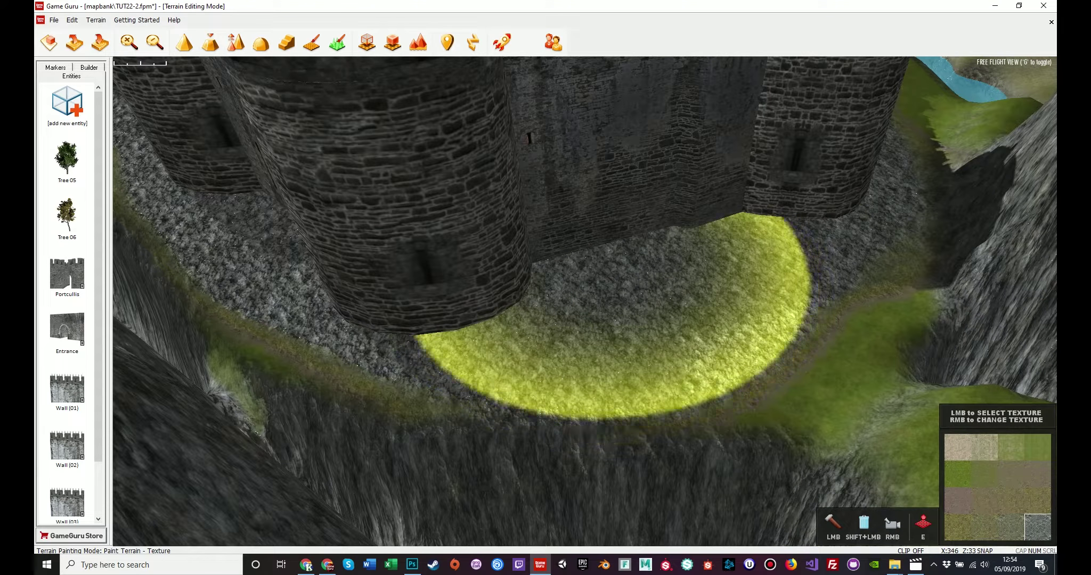
pyautogui.click(984, 501)
pyautogui.moveTo(757, 343)
pyautogui.mouseDown()
pyautogui.moveTo(655, 384)
pyautogui.moveTo(813, 325)
pyautogui.moveTo(679, 384)
pyautogui.moveTo(644, 372)
pyautogui.moveTo(925, 298)
pyautogui.moveTo(774, 287)
pyautogui.moveTo(633, 330)
pyautogui.mouseUp()
pyautogui.moveTo(551, 381)
pyautogui.mouseDown()
pyautogui.moveTo(461, 391)
pyautogui.moveTo(444, 381)
pyautogui.mouseUp()
pyautogui.moveTo(444, 380)
pyautogui.mouseDown(button='right')
pyautogui.moveTo(533, 362)
pyautogui.moveTo(687, 367)
pyautogui.moveTo(620, 367)
pyautogui.mouseUp(button='right')
pyautogui.press('a')
pyautogui.press('a')
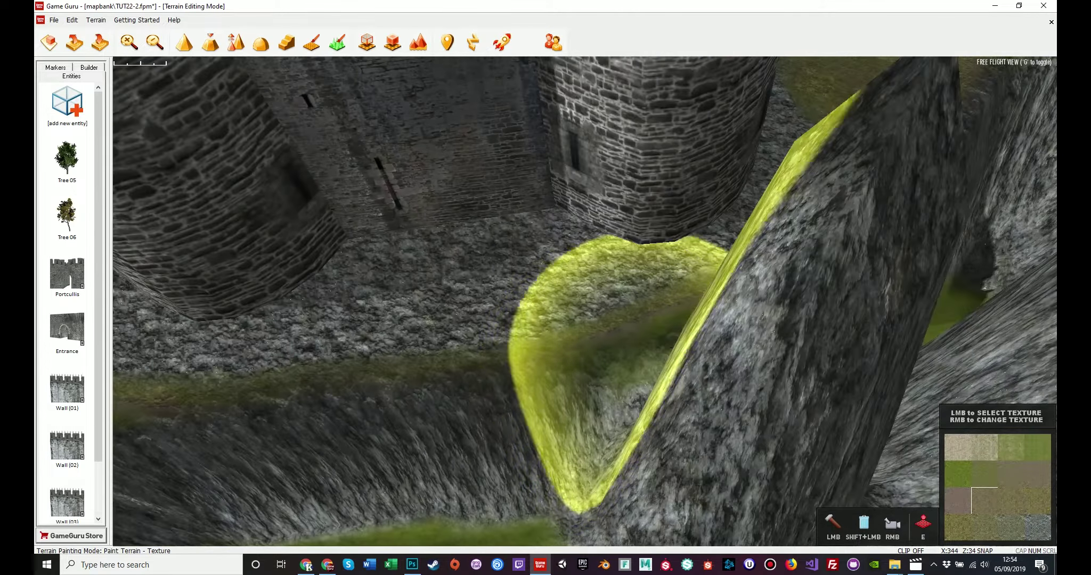
# Continue the mossy brown texture along the ledge between the rear towers and the surrounding cliffs
pyautogui.moveTo(471, 380)
pyautogui.mouseDown()
pyautogui.moveTo(349, 396)
pyautogui.moveTo(468, 378)
pyautogui.moveTo(431, 371)
pyautogui.mouseUp()
pyautogui.moveTo(429, 372); pyautogui.dragTo(314, 357, button='right')
pyautogui.moveTo(485, 325)
pyautogui.mouseDown()
pyautogui.moveTo(522, 338)
pyautogui.moveTo(471, 293)
pyautogui.mouseUp()
pyautogui.press('w')
pyautogui.moveTo(471, 293)
pyautogui.mouseDown(button='right')
pyautogui.moveTo(501, 229)
pyautogui.moveTo(471, 221)
pyautogui.moveTo(461, 245)
pyautogui.mouseUp(button='right')
pyautogui.moveTo(460, 245)
pyautogui.mouseDown()
pyautogui.moveTo(497, 408)
pyautogui.moveTo(476, 298)
pyautogui.moveTo(532, 338)
pyautogui.mouseUp()
pyautogui.moveTo(533, 338); pyautogui.dragTo(415, 362, button='right')
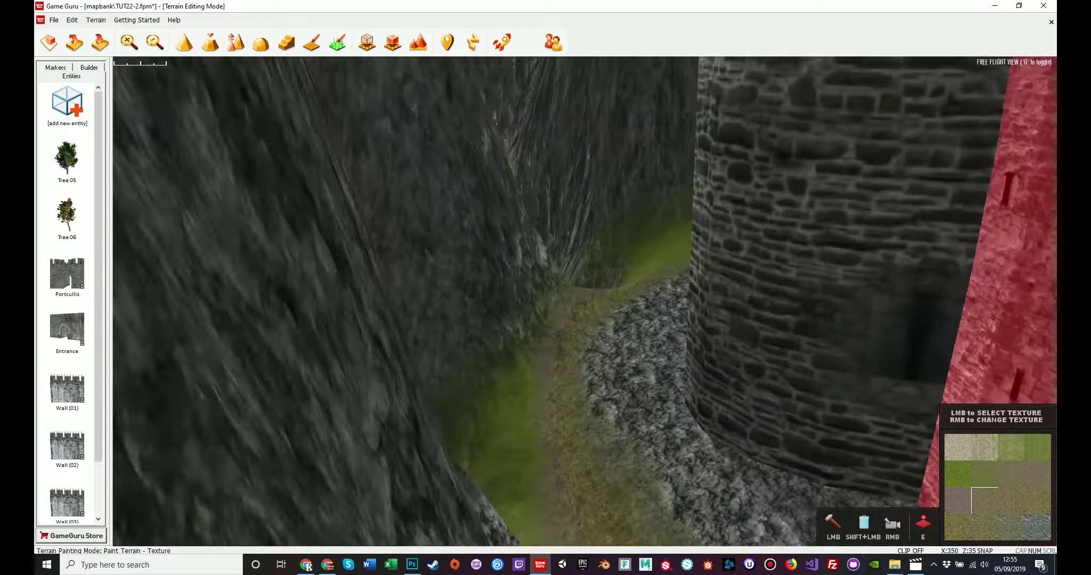
pyautogui.moveTo(564, 176)
pyautogui.mouseDown(button='right')
pyautogui.moveTo(597, 170)
pyautogui.moveTo(540, 330)
pyautogui.moveTo(645, 365)
pyautogui.mouseUp(button='right')
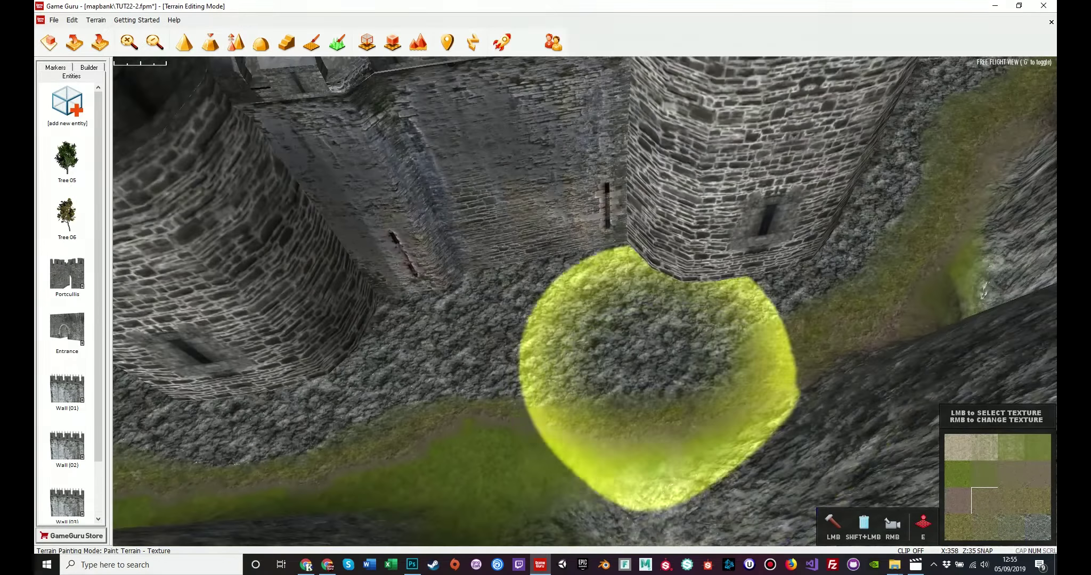
# Paint the mossy brown texture over the grass outside the side walls, up to the ground beside the gatehouse
pyautogui.moveTo(455, 420)
pyautogui.mouseDown(button='right')
pyautogui.moveTo(554, 394)
pyautogui.moveTo(584, 479)
pyautogui.moveTo(740, 346)
pyautogui.mouseUp(button='right')
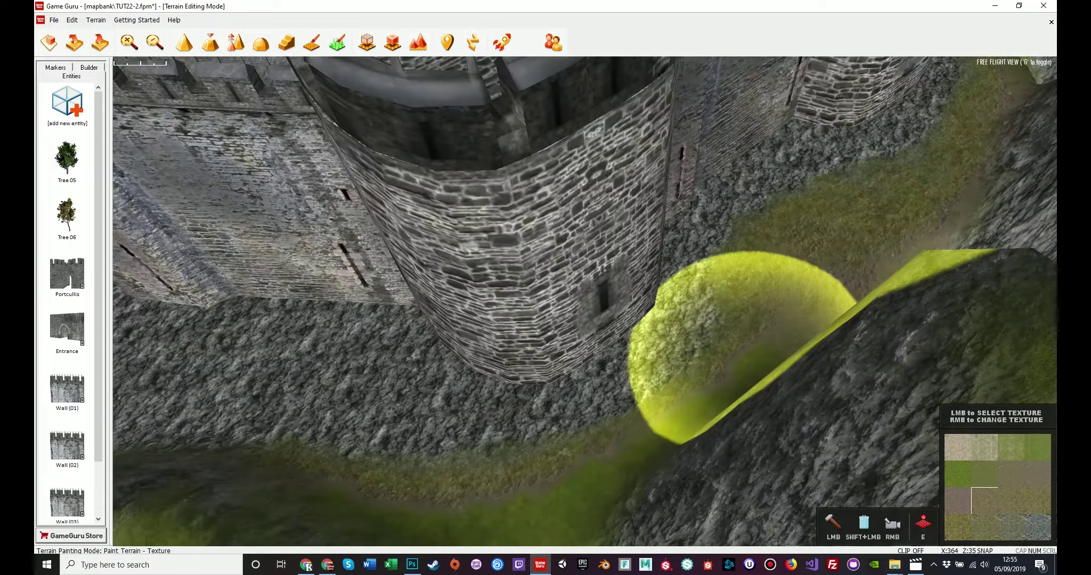
pyautogui.moveTo(366, 439)
pyautogui.mouseDown(button='right')
pyautogui.moveTo(330, 442)
pyautogui.moveTo(537, 464)
pyautogui.mouseUp(button='right')
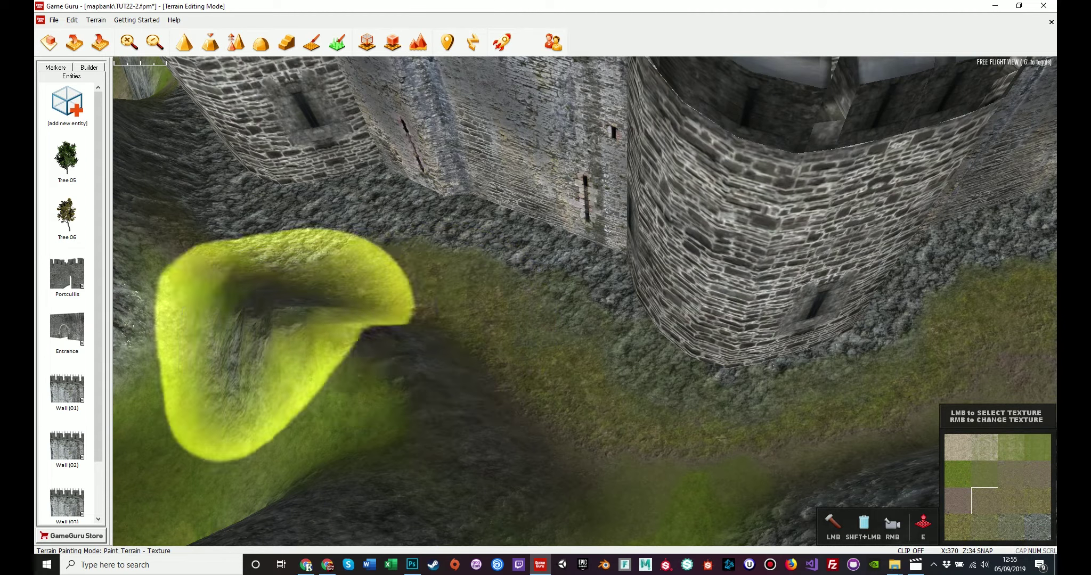
pyautogui.moveTo(453, 426)
pyautogui.mouseDown(button='right')
pyautogui.moveTo(368, 320)
pyautogui.moveTo(490, 330)
pyautogui.moveTo(506, 373)
pyautogui.moveTo(495, 394)
pyautogui.moveTo(511, 325)
pyautogui.moveTo(509, 420)
pyautogui.moveTo(519, 424)
pyautogui.mouseUp(button='right')
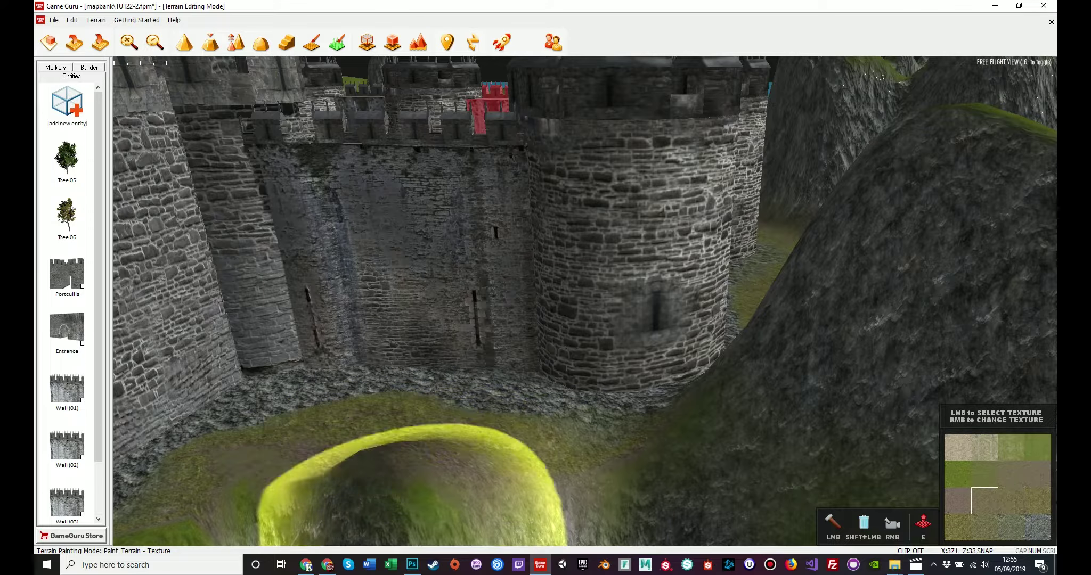
pyautogui.moveTo(565, 458); pyautogui.dragTo(543, 468, button='right')
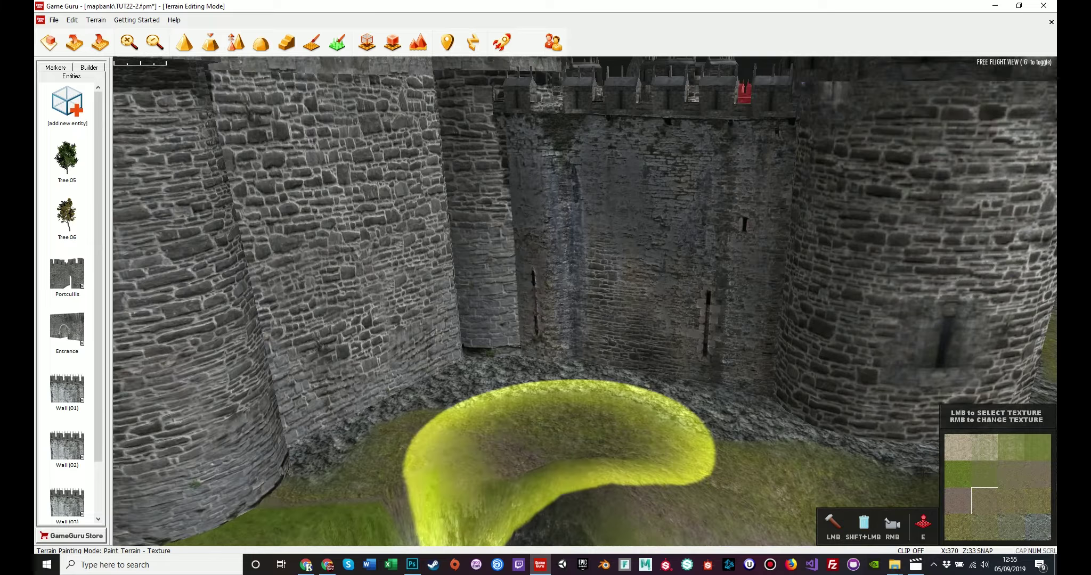
pyautogui.moveTo(703, 471)
pyautogui.mouseDown(button='right')
pyautogui.moveTo(650, 496)
pyautogui.moveTo(676, 501)
pyautogui.mouseUp(button='right')
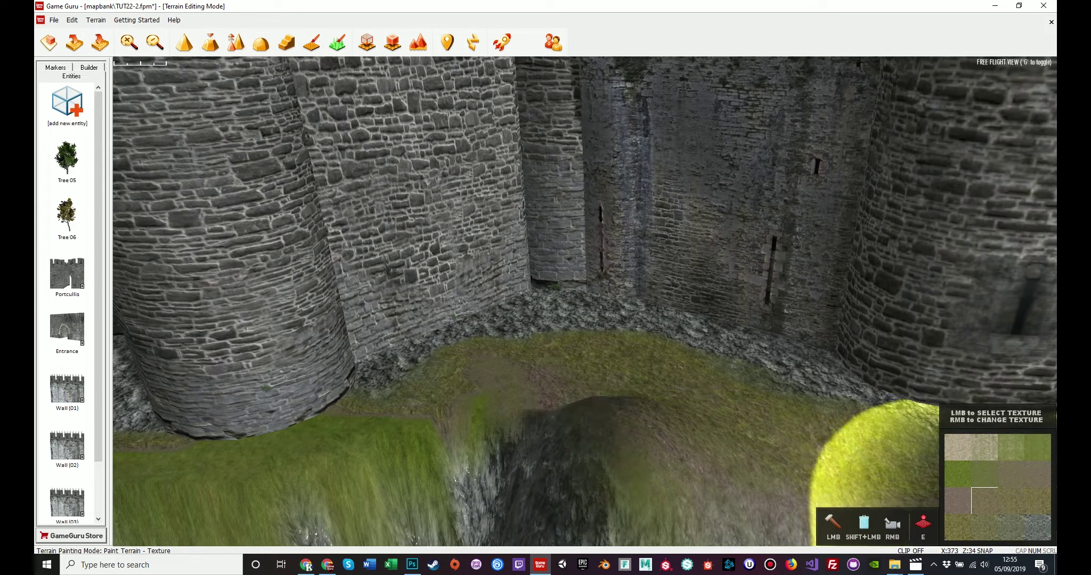
pyautogui.moveTo(857, 474)
pyautogui.mouseDown(button='right')
pyautogui.moveTo(959, 495)
pyautogui.moveTo(756, 436)
pyautogui.moveTo(745, 421)
pyautogui.mouseUp(button='right')
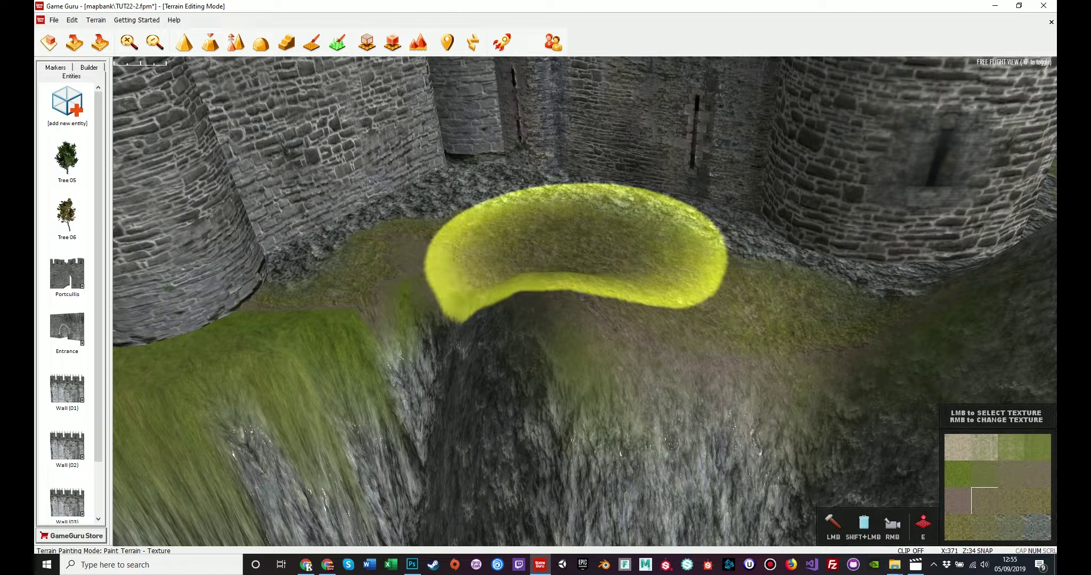
# Paint the grey stone texture on the ground around the outer base of the gatehouse's front tower
pyautogui.press('a')
pyautogui.moveTo(462, 292); pyautogui.dragTo(644, 338, button='right')
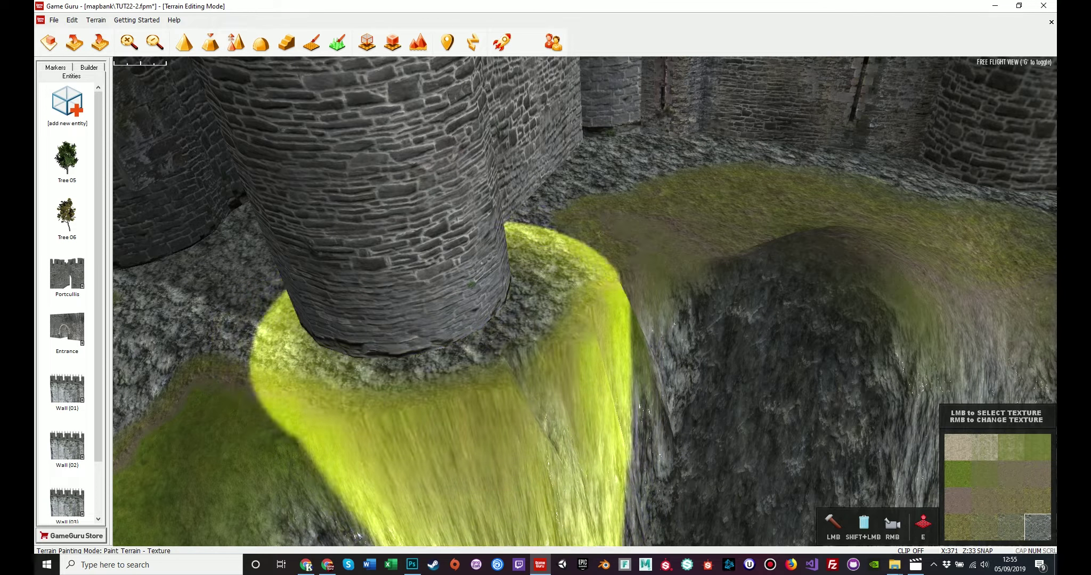
pyautogui.press('s')
pyautogui.moveTo(447, 426); pyautogui.dragTo(634, 402, button='right')
pyautogui.click(984, 501)
pyautogui.click(527, 367)
pyautogui.click(412, 565)
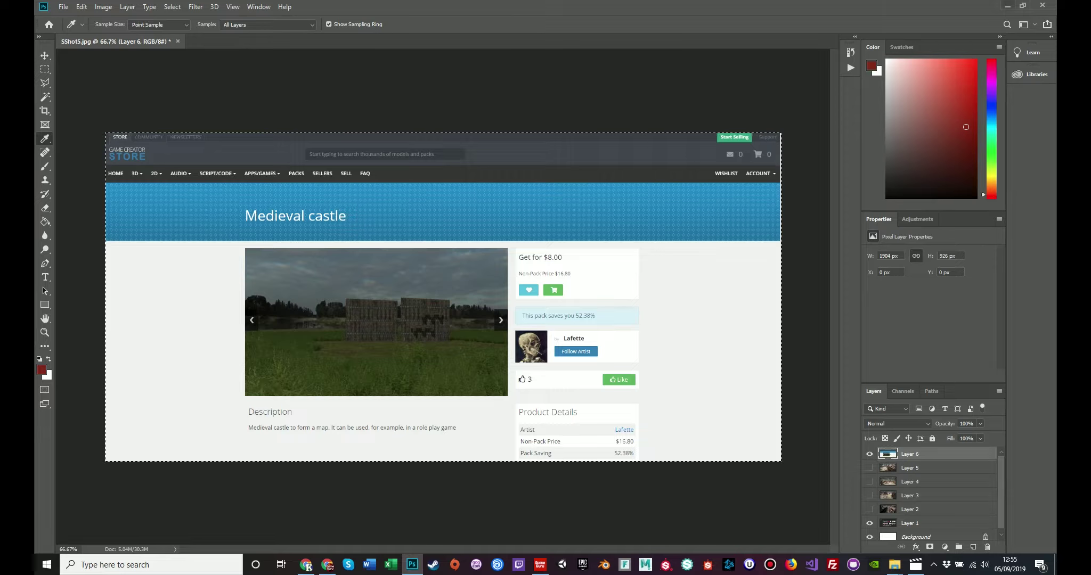
pyautogui.hotkey('alt', 'Tab')
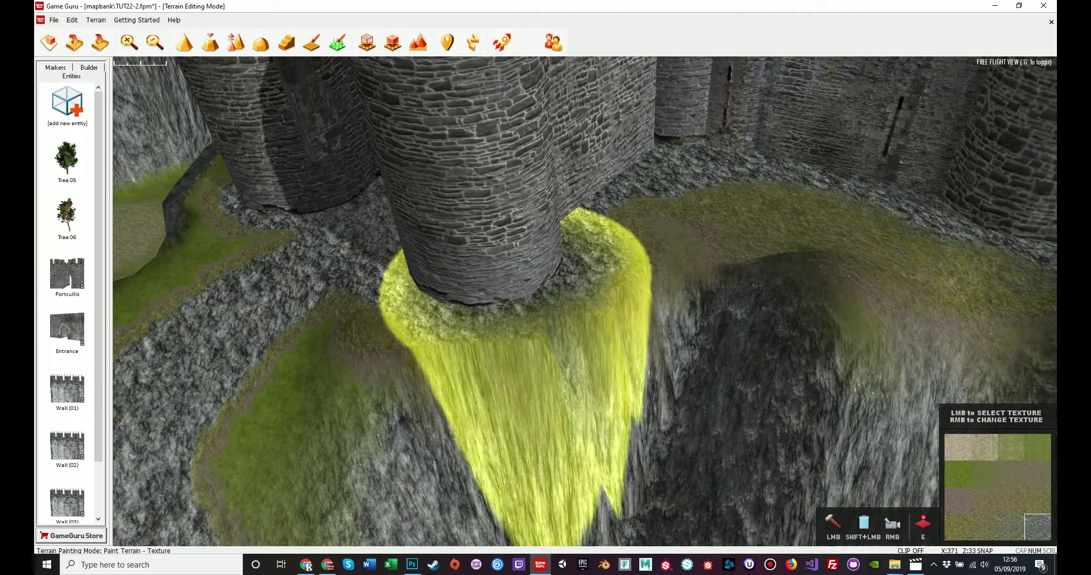
pyautogui.moveTo(498, 346)
pyautogui.mouseDown(button='right')
pyautogui.moveTo(426, 405)
pyautogui.moveTo(522, 394)
pyautogui.mouseUp(button='right')
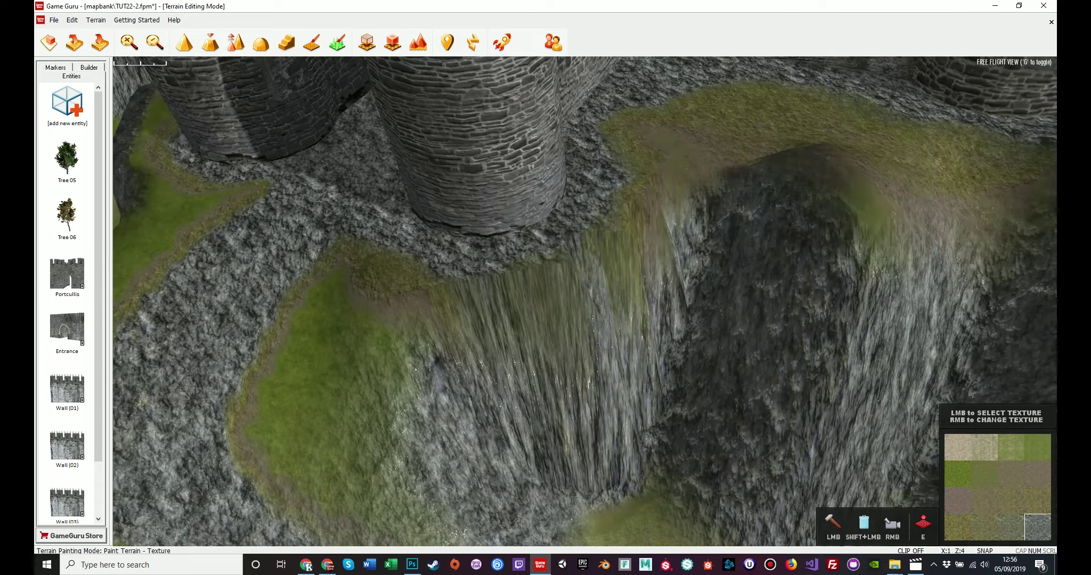
# Smooth the jagged cliff edge beside the gatehouse with the Blend sculpting mode
pyautogui.click(286, 42)
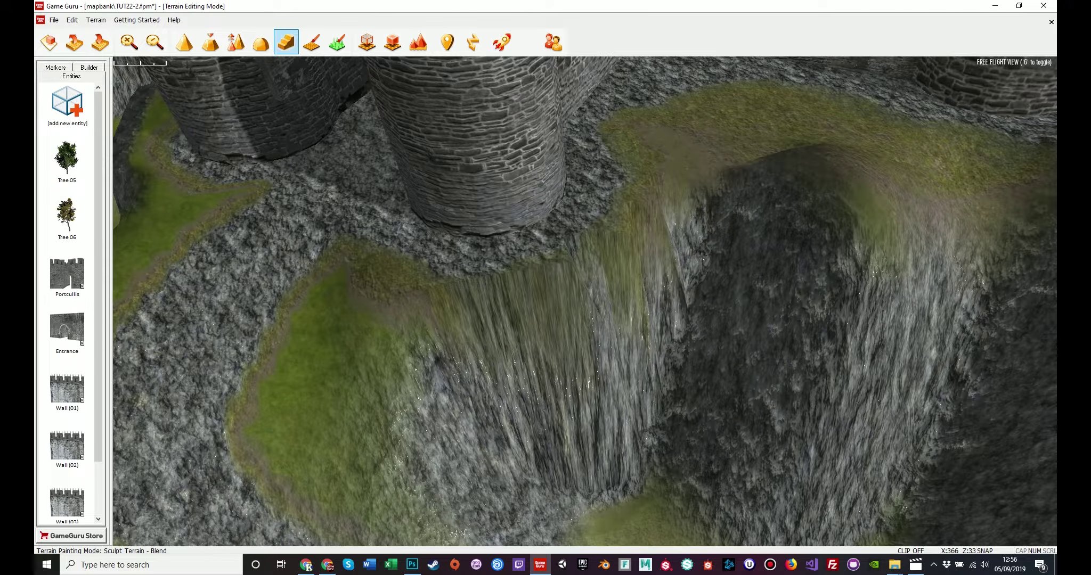
pyautogui.moveTo(687, 381)
pyautogui.mouseDown(button='right')
pyautogui.moveTo(607, 436)
pyautogui.moveTo(629, 430)
pyautogui.mouseUp(button='right')
pyautogui.press('s')
pyautogui.moveTo(564, 314)
pyautogui.mouseDown(button='right')
pyautogui.moveTo(581, 167)
pyautogui.moveTo(583, 187)
pyautogui.mouseUp(button='right')
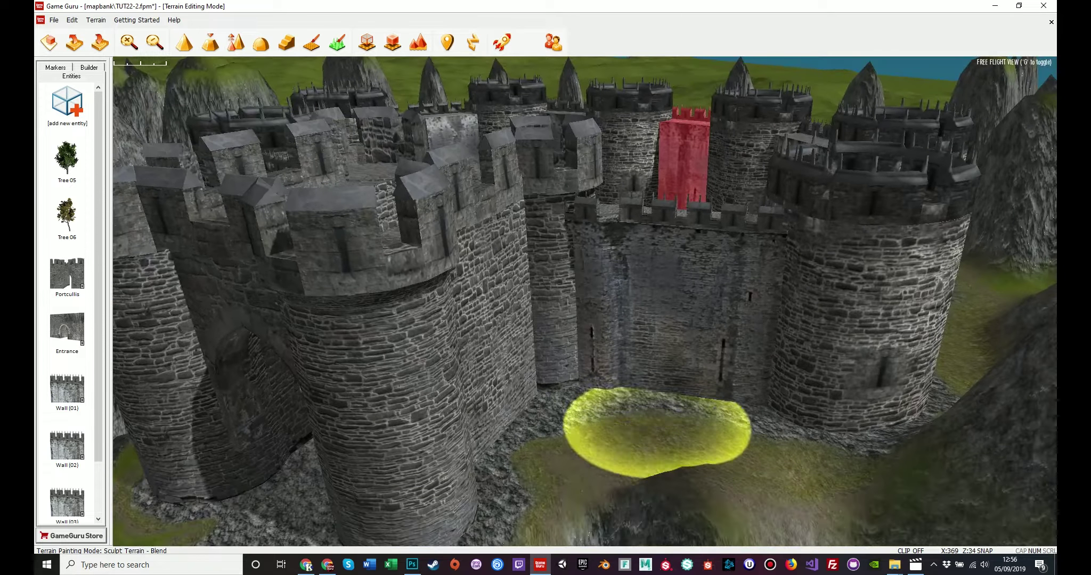
pyautogui.press('e')
pyautogui.press('t')
pyautogui.press('s')
pyautogui.moveTo(706, 453); pyautogui.dragTo(655, 511, button='right')
pyautogui.moveTo(663, 416)
pyautogui.mouseDown(button='right')
pyautogui.moveTo(653, 426)
pyautogui.moveTo(672, 333)
pyautogui.mouseUp(button='right')
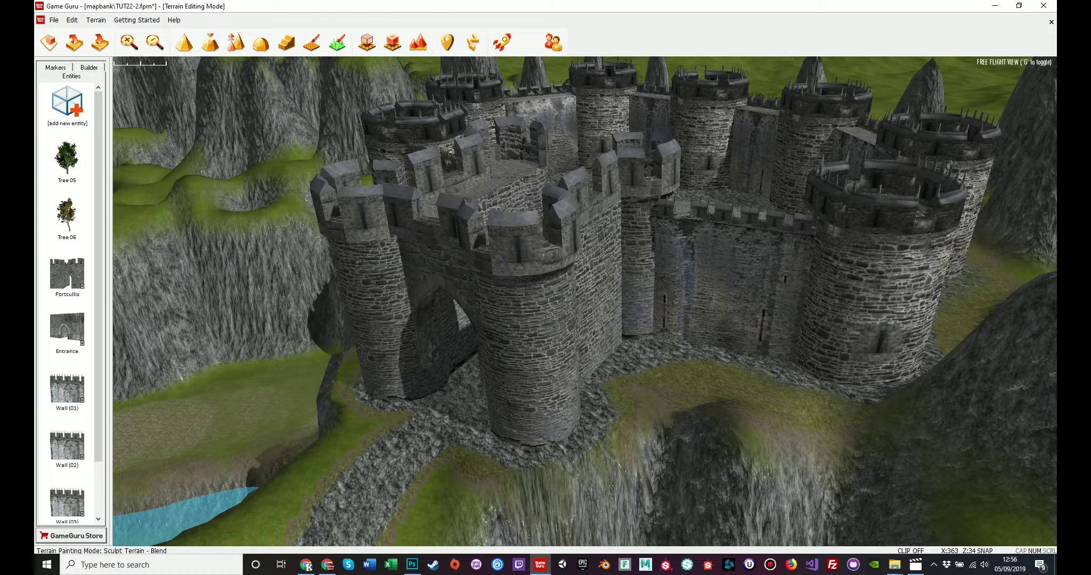
pyautogui.press('e')
pyautogui.click(882, 266)
pyautogui.click(735, 272)
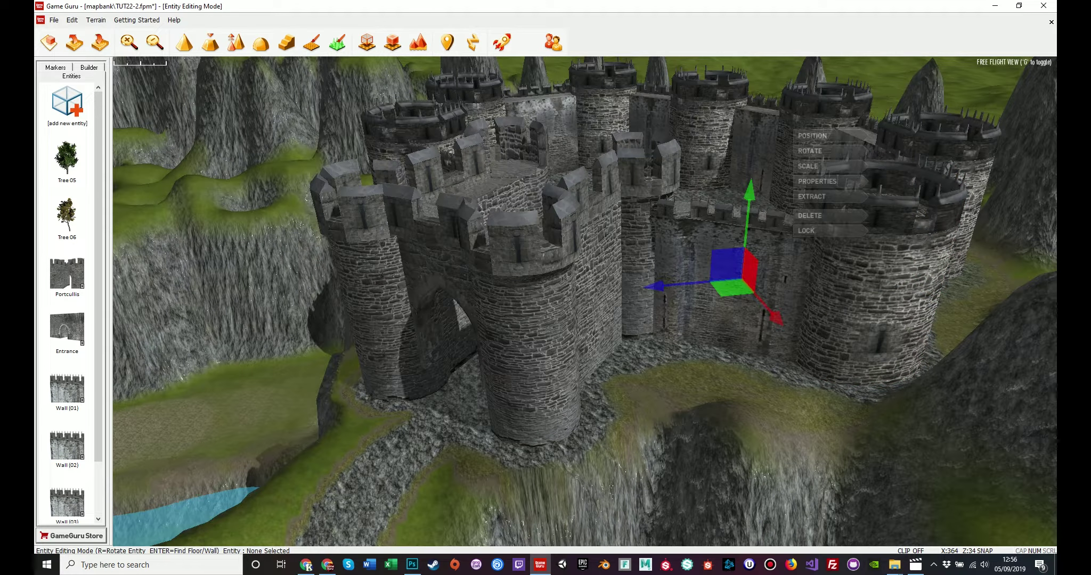
pyautogui.moveTo(735, 272); pyautogui.dragTo(729, 391, button='right')
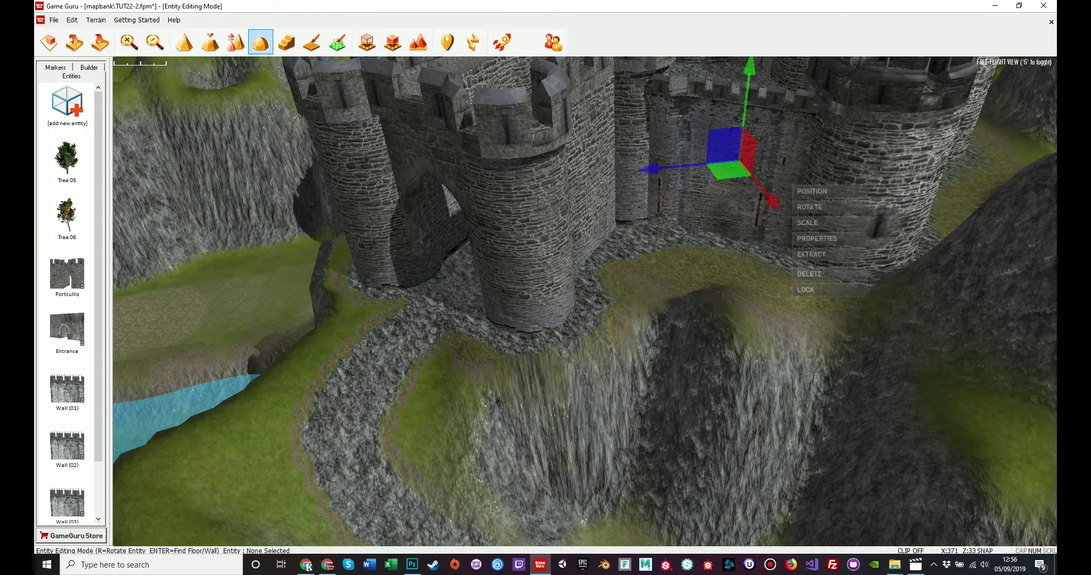
pyautogui.press('t')
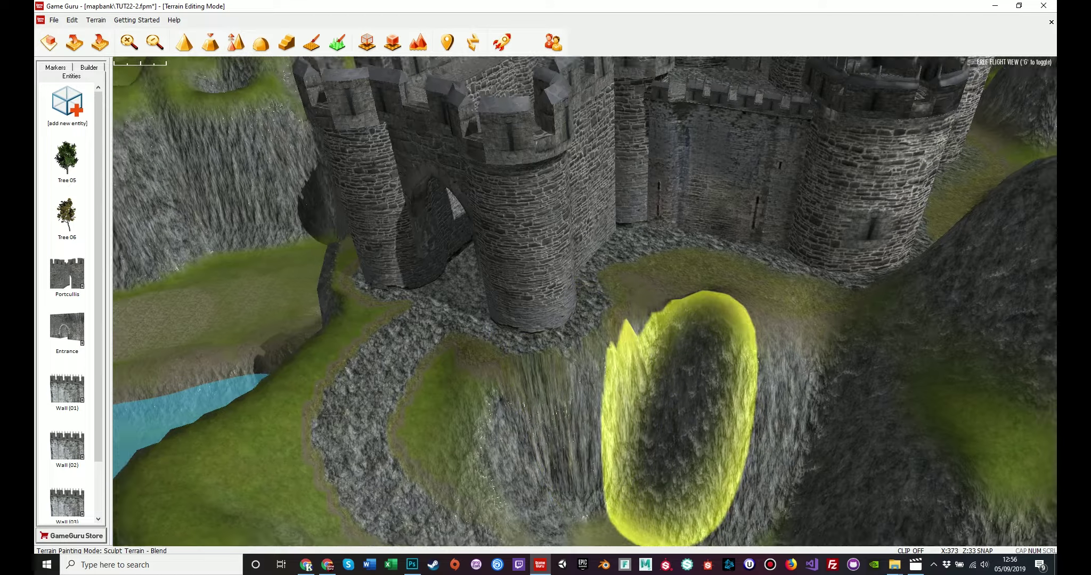
# Fill the notch in the cliff beside the gatehouse using the Stored Level and Blend sculpting modes
pyautogui.scroll(5, 679, 421)
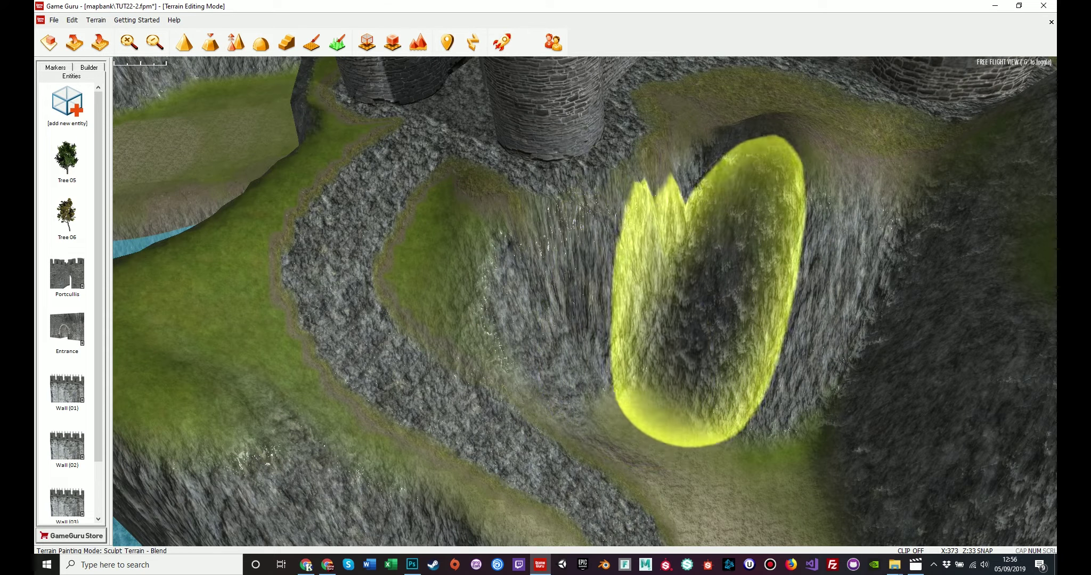
pyautogui.moveTo(660, 296); pyautogui.dragTo(706, 349, button='right')
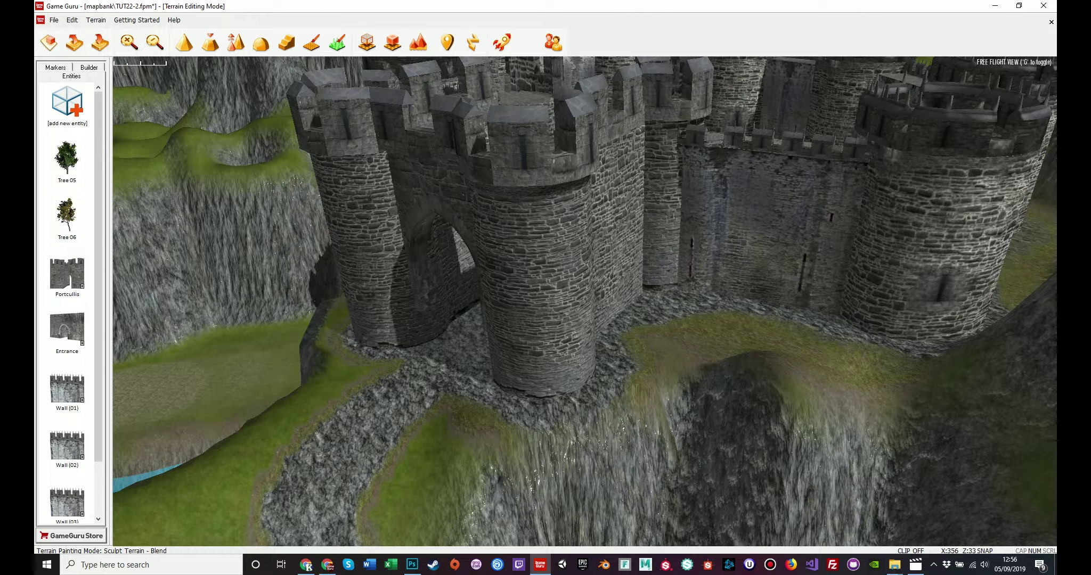
pyautogui.moveTo(659, 331); pyautogui.dragTo(720, 302, button='right')
pyautogui.moveTo(873, 85)
pyautogui.mouseDown(button='right')
pyautogui.moveTo(858, 114)
pyautogui.moveTo(862, 176)
pyautogui.moveTo(862, 134)
pyautogui.moveTo(898, 150)
pyautogui.mouseUp(button='right')
pyautogui.press('s')
pyautogui.moveTo(565, 197); pyautogui.dragTo(574, 157, button='right')
pyautogui.moveTo(623, 235); pyautogui.dragTo(642, 200, button='right')
pyautogui.press('w')
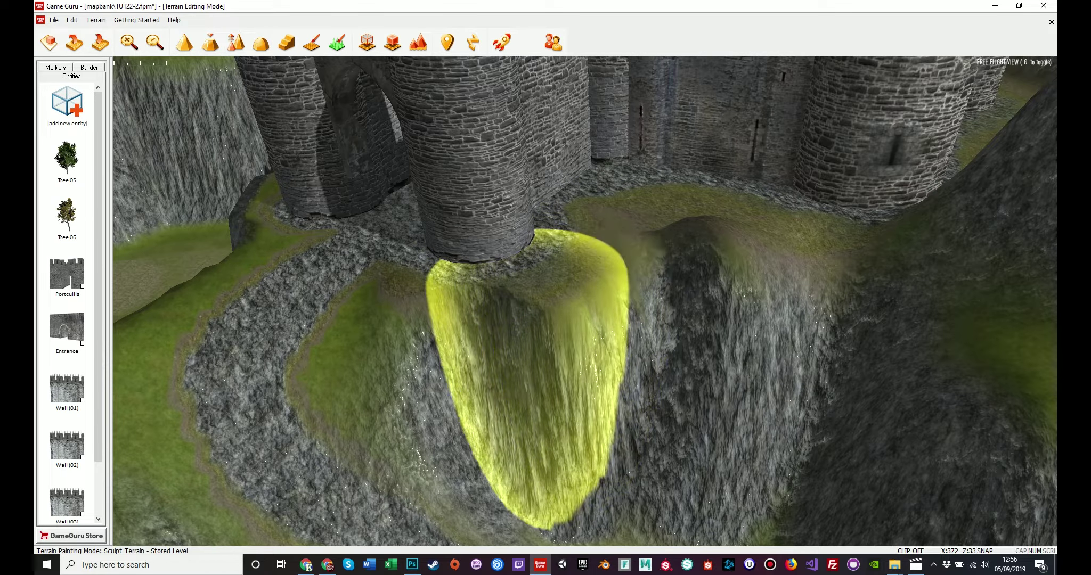
pyautogui.press('s')
pyautogui.moveTo(532, 285)
pyautogui.mouseDown(button='right')
pyautogui.moveTo(418, 42)
pyautogui.moveTo(383, 59)
pyautogui.mouseUp(button='right')
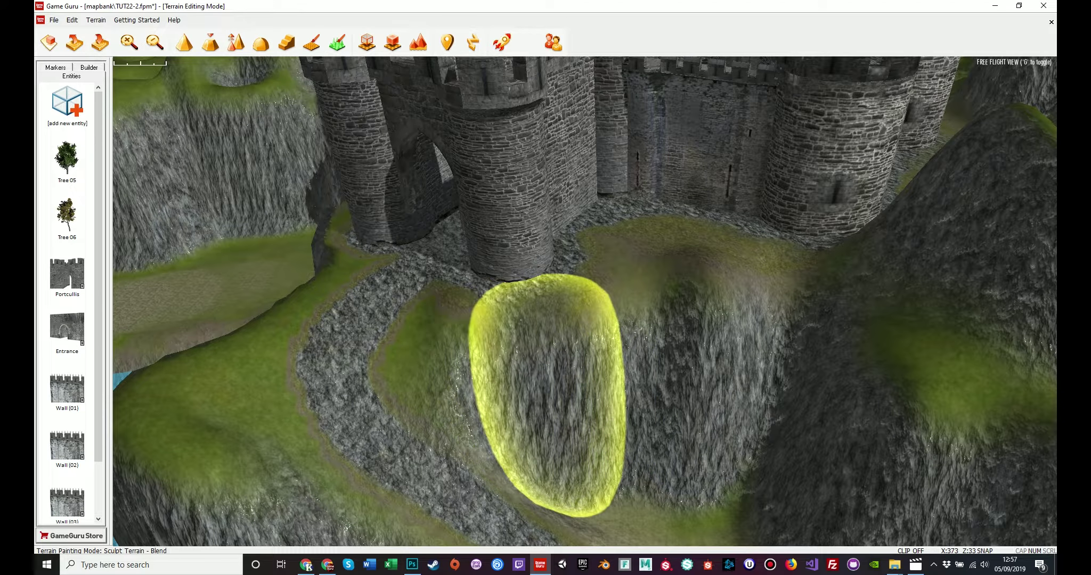
# Inspect the base of the gatehouse's front tower for gaps between the stonework and the ground
pyautogui.moveTo(594, 391)
pyautogui.mouseDown(button='right')
pyautogui.moveTo(580, 426)
pyautogui.moveTo(560, 428)
pyautogui.moveTo(564, 384)
pyautogui.moveTo(634, 370)
pyautogui.mouseUp(button='right')
pyautogui.press('w')
pyautogui.press('a')
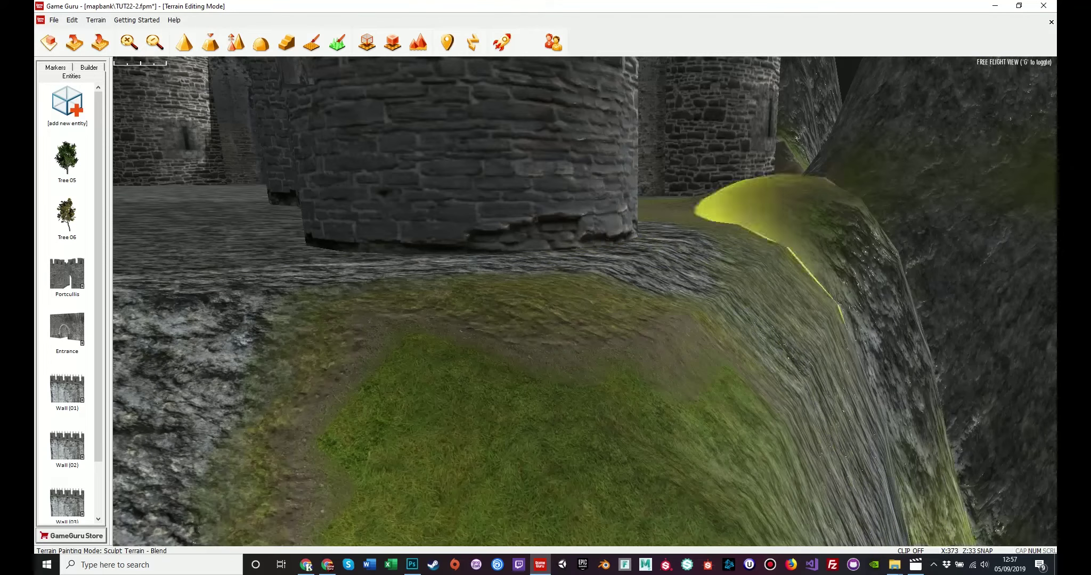
pyautogui.press('w')
pyautogui.moveTo(775, 320)
pyautogui.mouseDown(button='right')
pyautogui.moveTo(774, 290)
pyautogui.moveTo(750, 298)
pyautogui.mouseUp(button='right')
pyautogui.press('s')
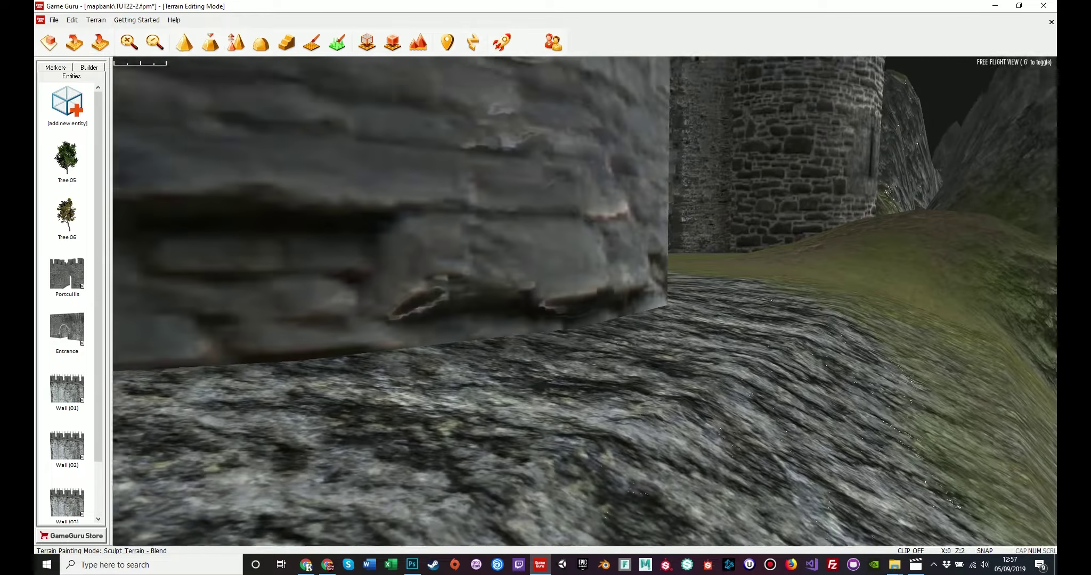
pyautogui.press('s')
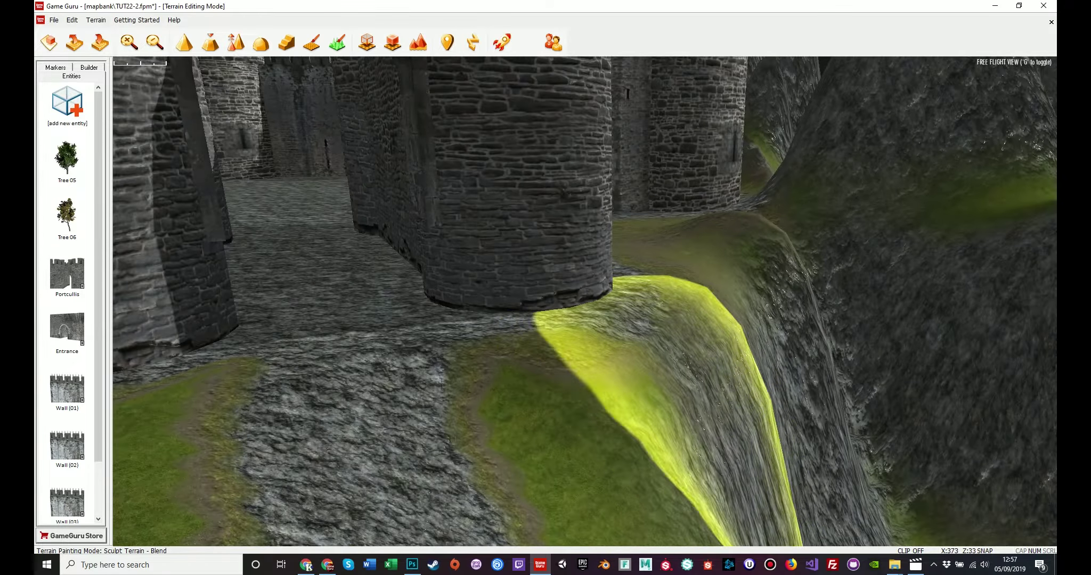
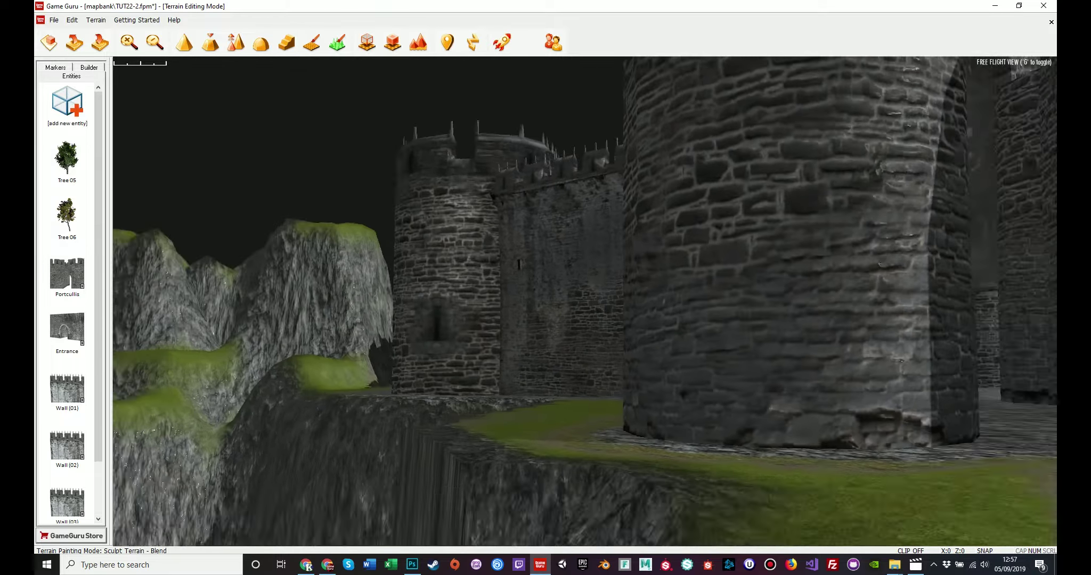
# Smooth the cliff between the other side of the gatehouse and the water with the Blend sculpting mode
pyautogui.moveTo(585, 301)
pyautogui.mouseDown(button='right')
pyautogui.moveTo(612, 309)
pyautogui.moveTo(634, 389)
pyautogui.moveTo(597, 354)
pyautogui.moveTo(377, 340)
pyautogui.moveTo(368, 373)
pyautogui.mouseUp(button='right')
pyautogui.press('s')
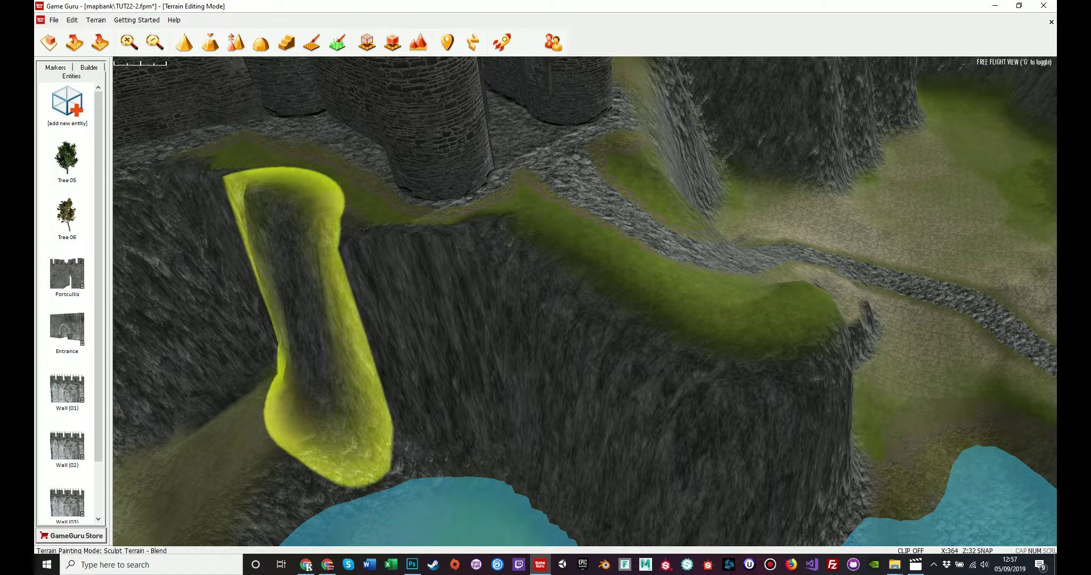
pyautogui.press('w')
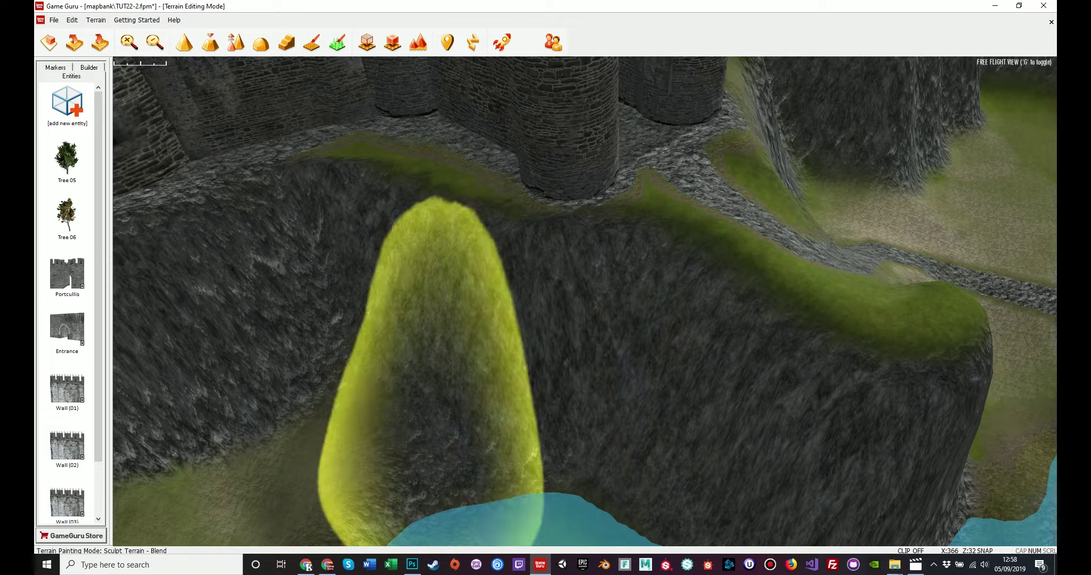
pyautogui.press('w')
pyautogui.moveTo(537, 356)
pyautogui.mouseDown(button='right')
pyautogui.moveTo(524, 344)
pyautogui.moveTo(572, 340)
pyautogui.moveTo(533, 338)
pyautogui.moveTo(519, 303)
pyautogui.moveTo(538, 303)
pyautogui.moveTo(517, 304)
pyautogui.moveTo(516, 322)
pyautogui.moveTo(567, 319)
pyautogui.moveTo(570, 339)
pyautogui.moveTo(557, 347)
pyautogui.mouseUp(button='right')
pyautogui.press('w')
pyautogui.press('w')
pyautogui.press('s')
pyautogui.press('s')
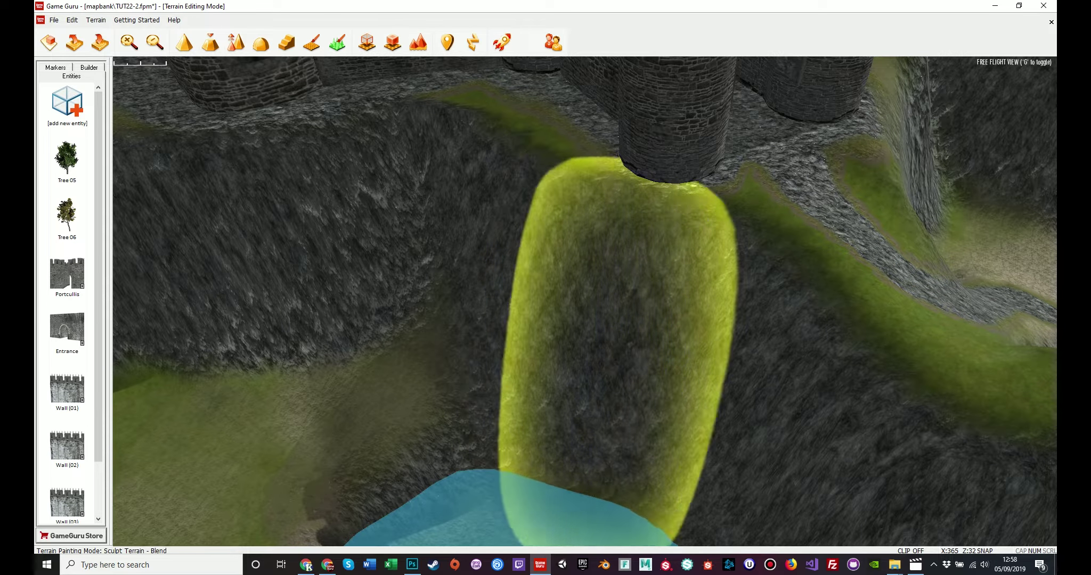
# Blend the steep cliff face beneath the side wall and its towers, continuing towards the neighbouring hills
pyautogui.press('d')
pyautogui.moveTo(735, 341)
pyautogui.mouseDown(button='right')
pyautogui.moveTo(697, 322)
pyautogui.moveTo(676, 333)
pyautogui.moveTo(612, 304)
pyautogui.moveTo(583, 304)
pyautogui.moveTo(599, 298)
pyautogui.mouseUp(button='right')
pyautogui.press('w')
pyautogui.press('w')
pyautogui.press('s')
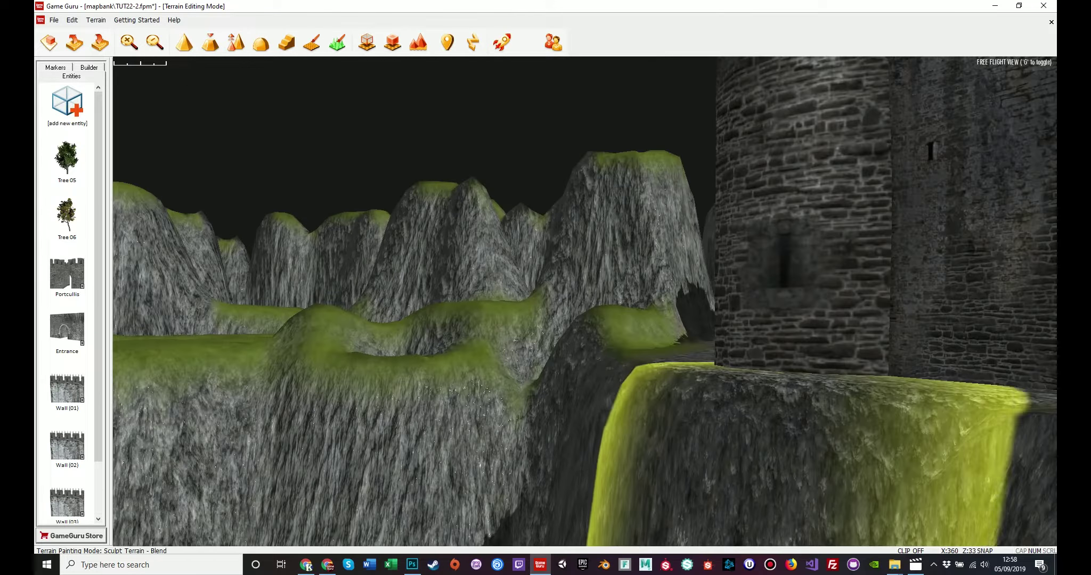
pyautogui.moveTo(806, 405)
pyautogui.mouseDown(button='right')
pyautogui.moveTo(836, 500)
pyautogui.moveTo(725, 395)
pyautogui.moveTo(697, 391)
pyautogui.moveTo(647, 444)
pyautogui.mouseUp(button='right')
pyautogui.press('s')
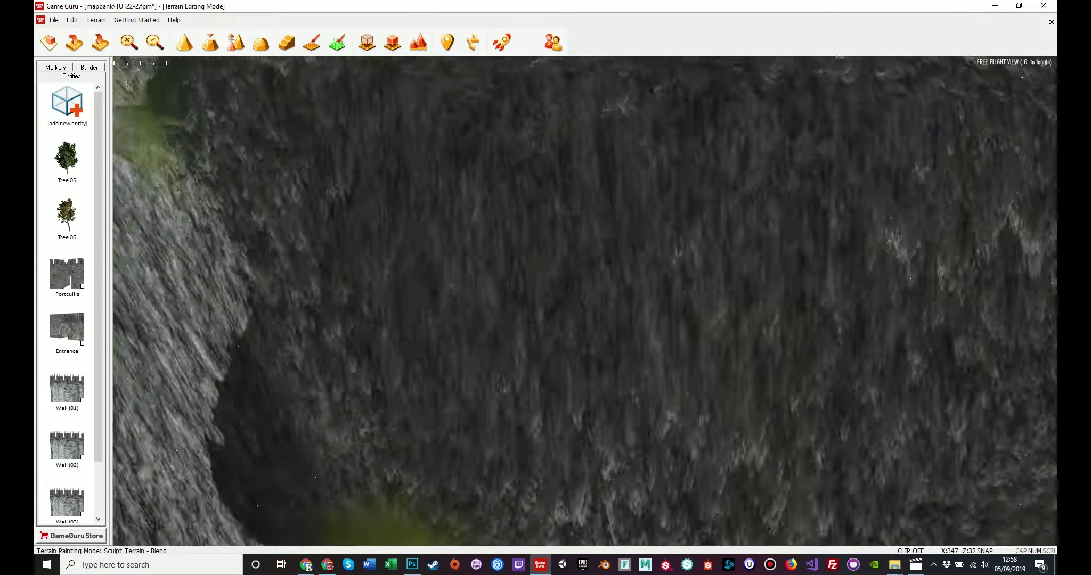
pyautogui.press('s')
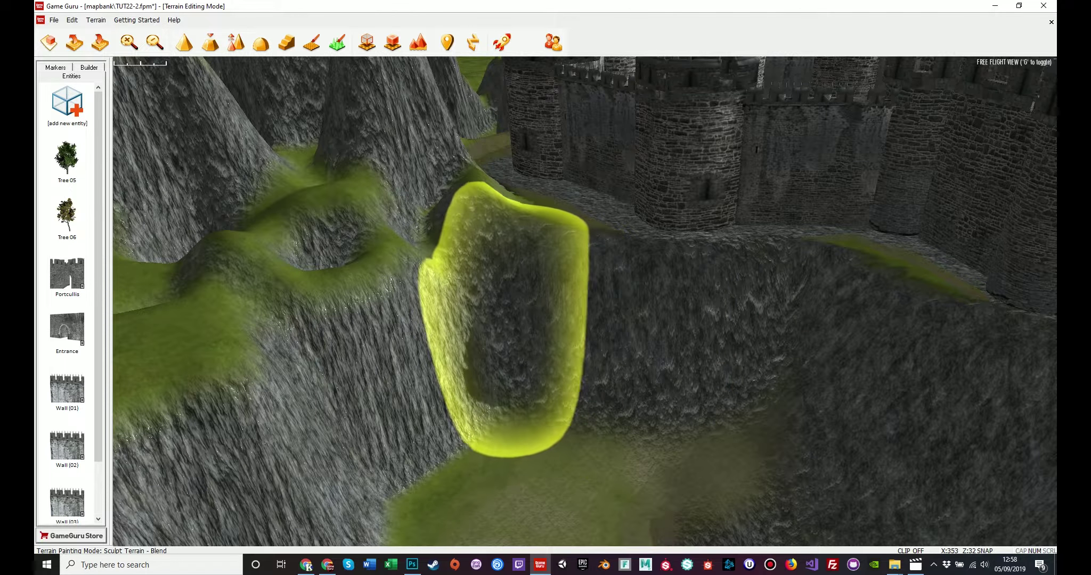
# Inspect the blended cliffs and the ground along the outside of the castle's side and rear walls
pyautogui.press('w')
pyautogui.moveTo(508, 317)
pyautogui.mouseDown(button='right')
pyautogui.moveTo(536, 309)
pyautogui.moveTo(554, 266)
pyautogui.moveTo(613, 264)
pyautogui.moveTo(511, 264)
pyautogui.moveTo(532, 253)
pyautogui.moveTo(575, 274)
pyautogui.moveTo(639, 277)
pyautogui.moveTo(583, 271)
pyautogui.mouseUp(button='right')
pyautogui.press('s')
pyautogui.press('s')
pyautogui.press('s')
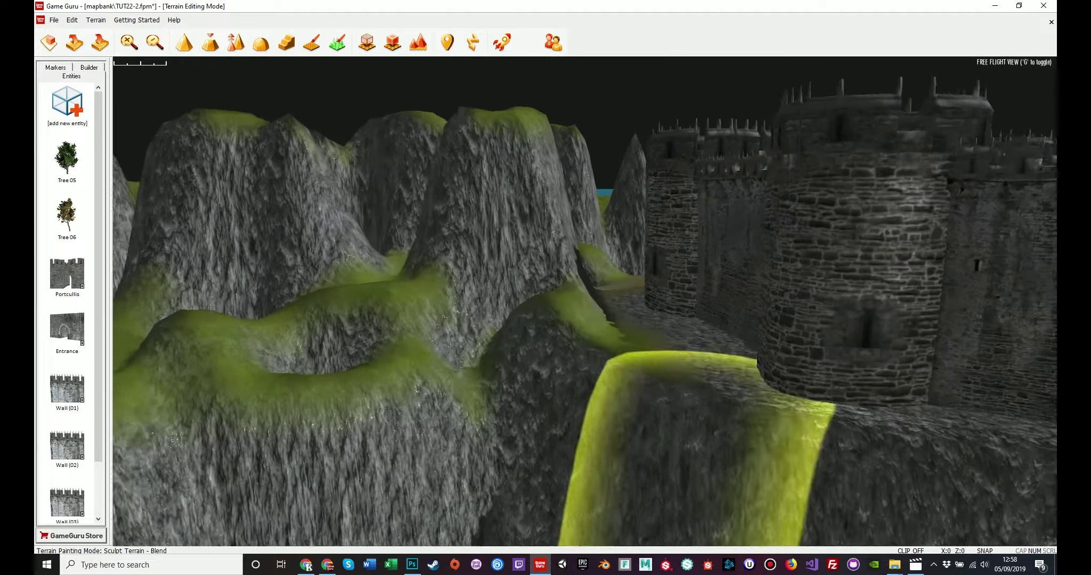
pyautogui.press('w')
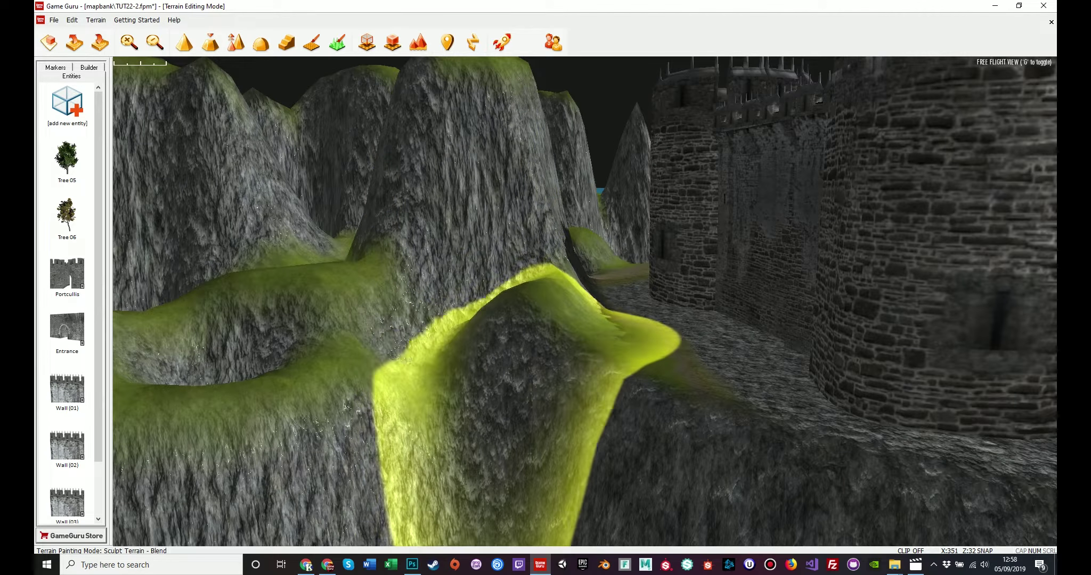
pyautogui.press('w')
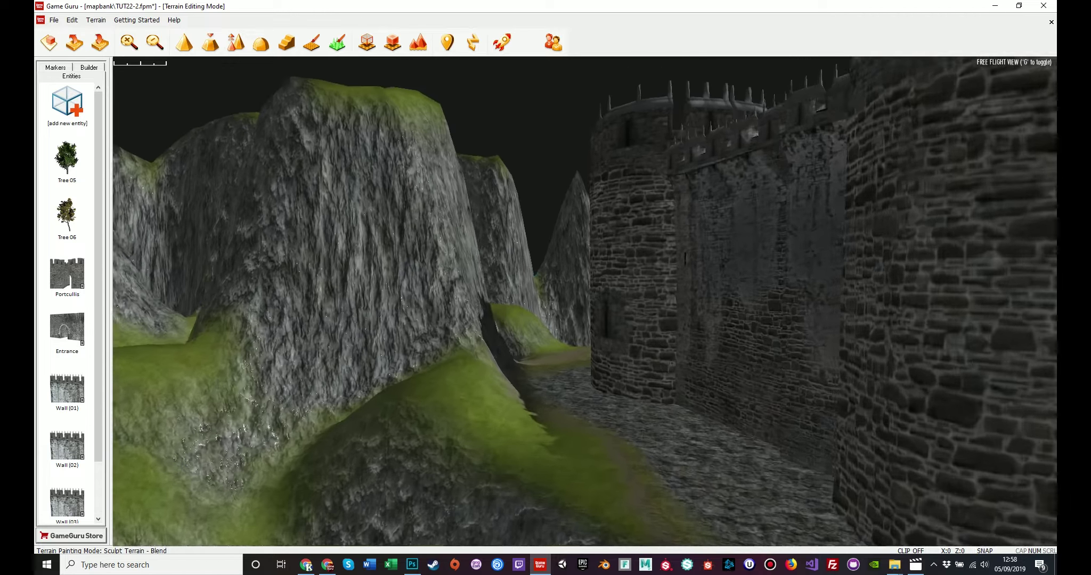
pyautogui.press('w')
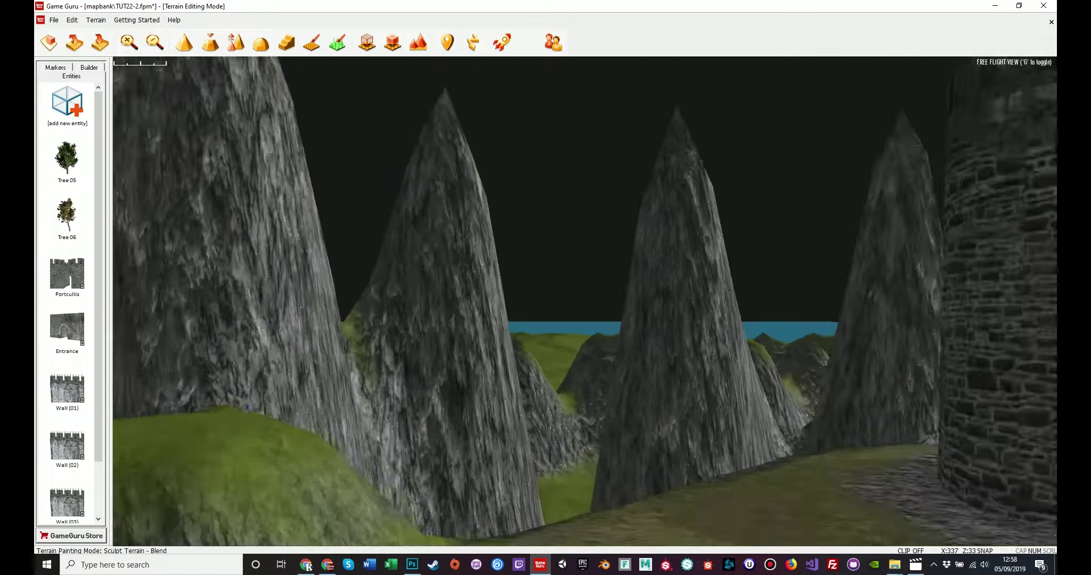
pyautogui.press('w')
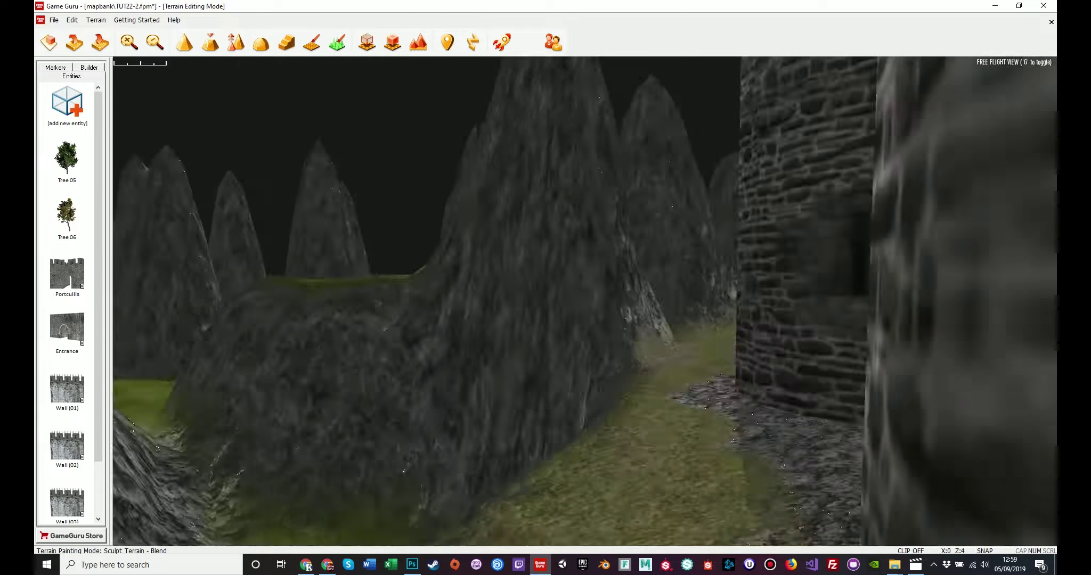
pyautogui.press('w')
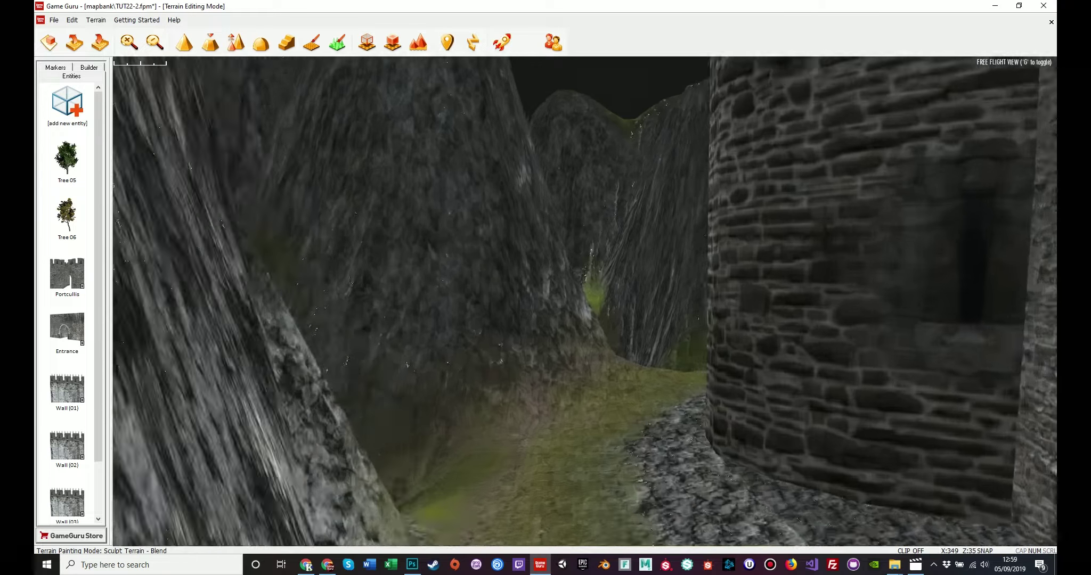
pyautogui.press('w')
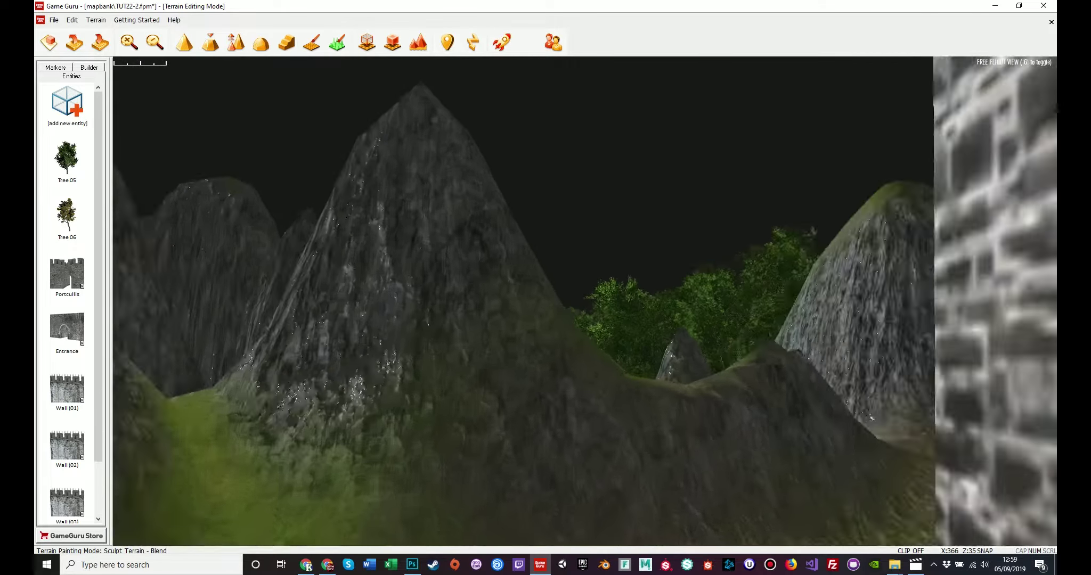
pyautogui.press('w')
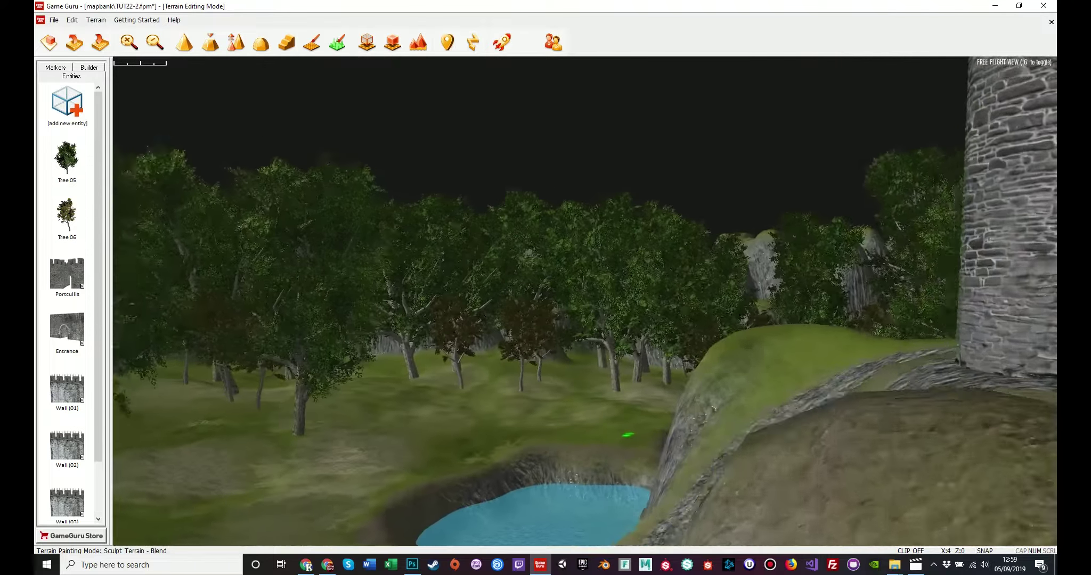
pyautogui.press('w')
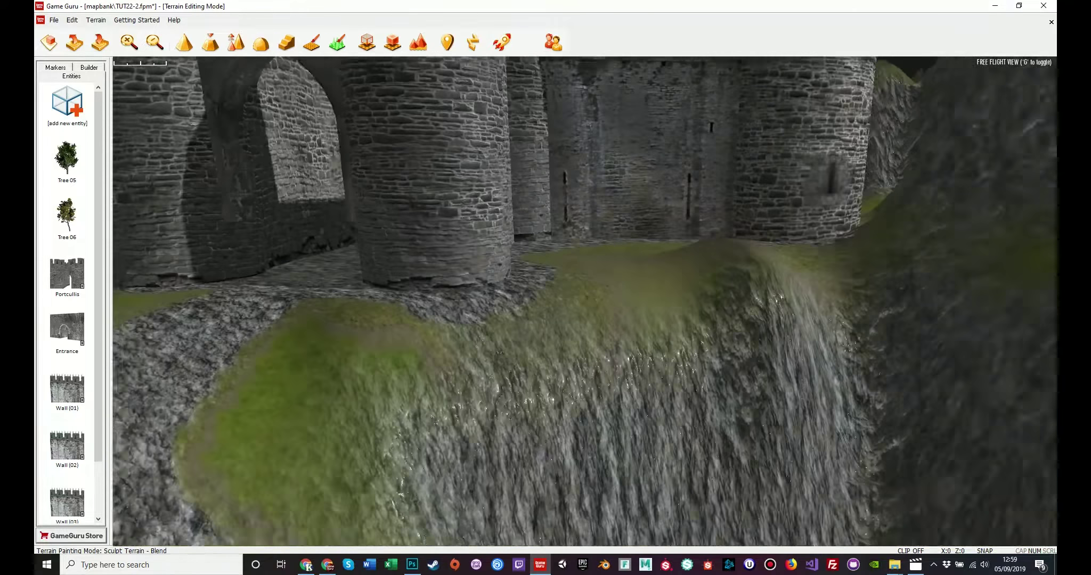
# Examine the gatehouse approach, the ring of towers and the empty courtyard from the front and from above
pyautogui.press('s')
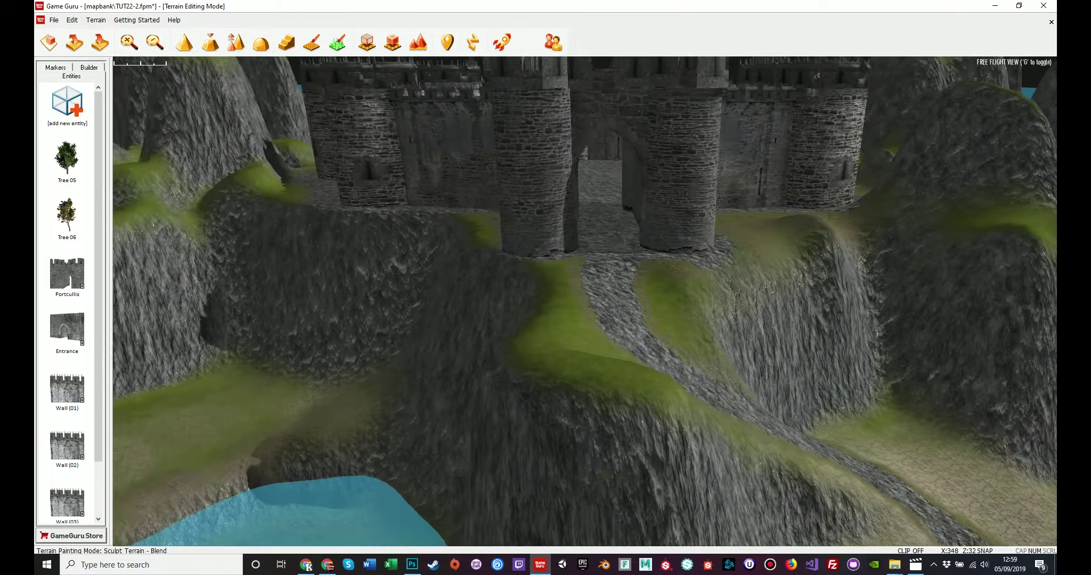
pyautogui.press('s')
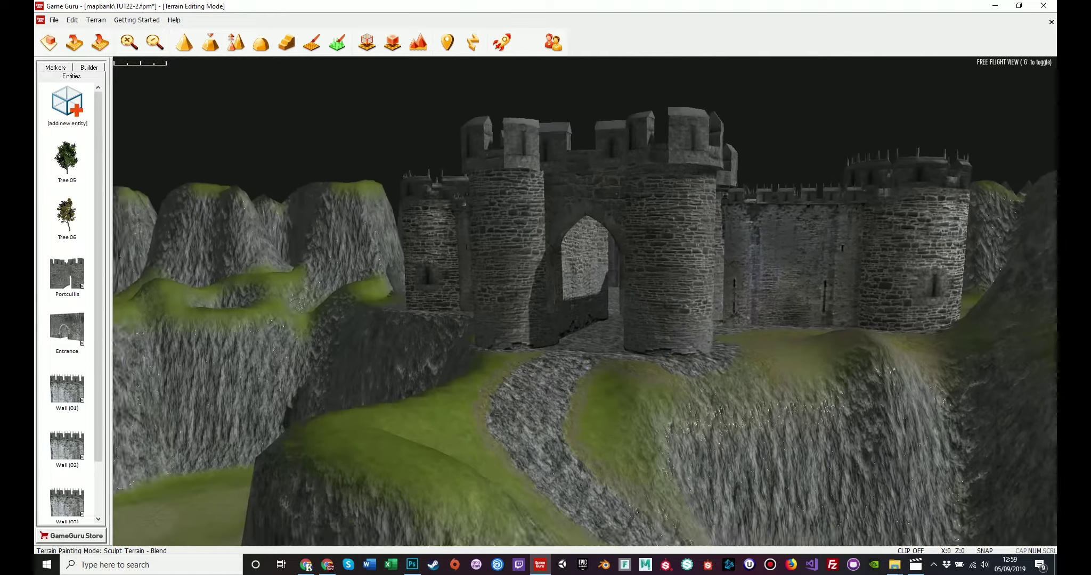
pyautogui.press('w')
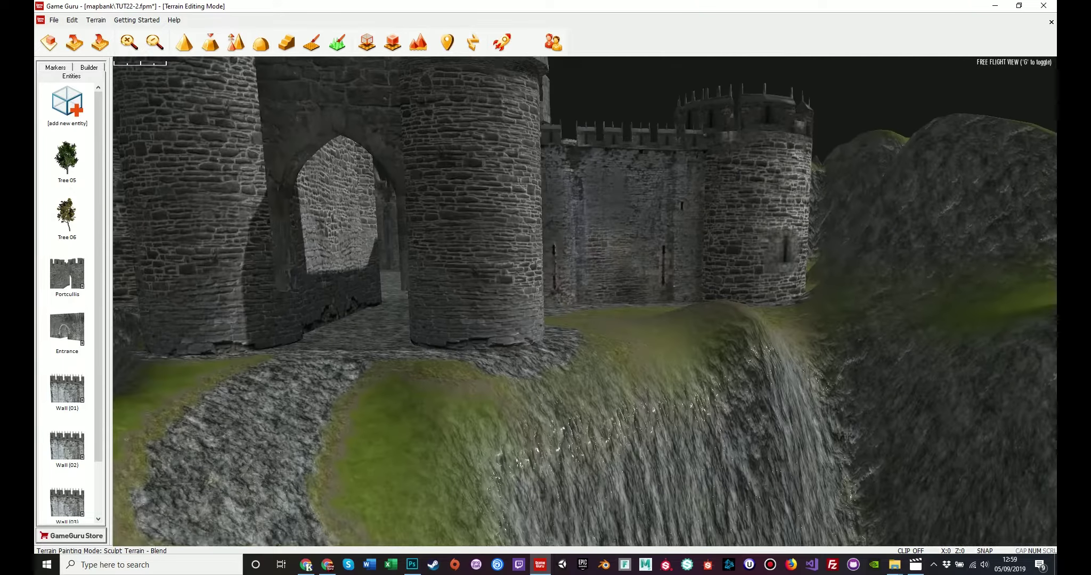
pyautogui.press('s')
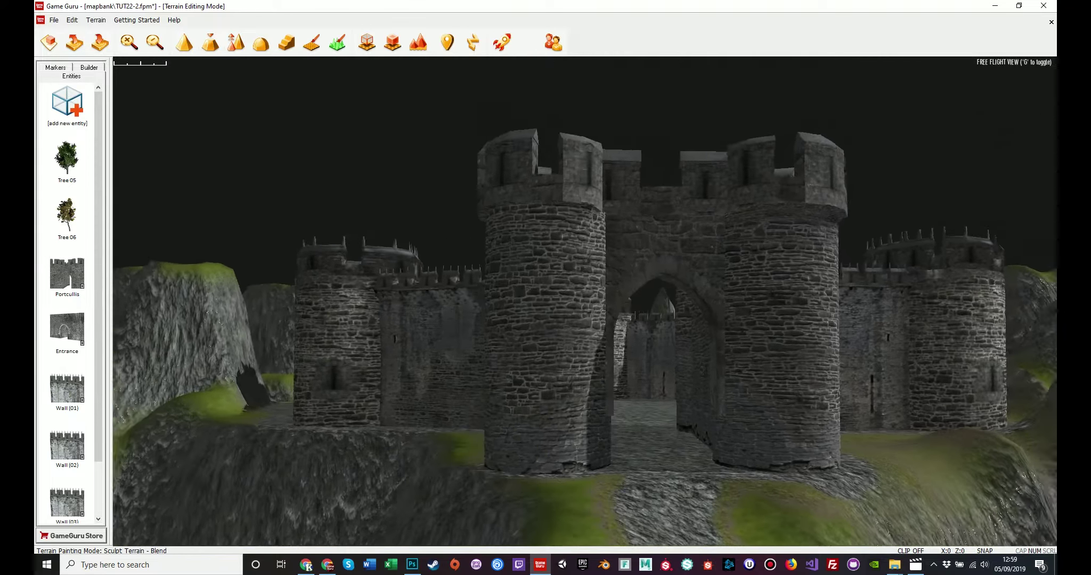
pyautogui.press('w')
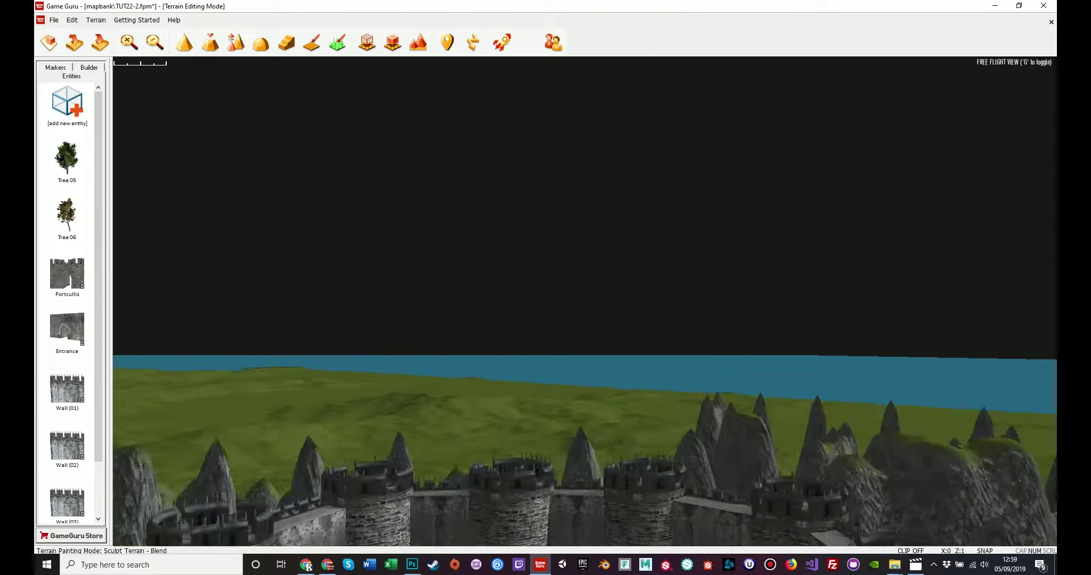
pyautogui.press('w')
pyautogui.press('s')
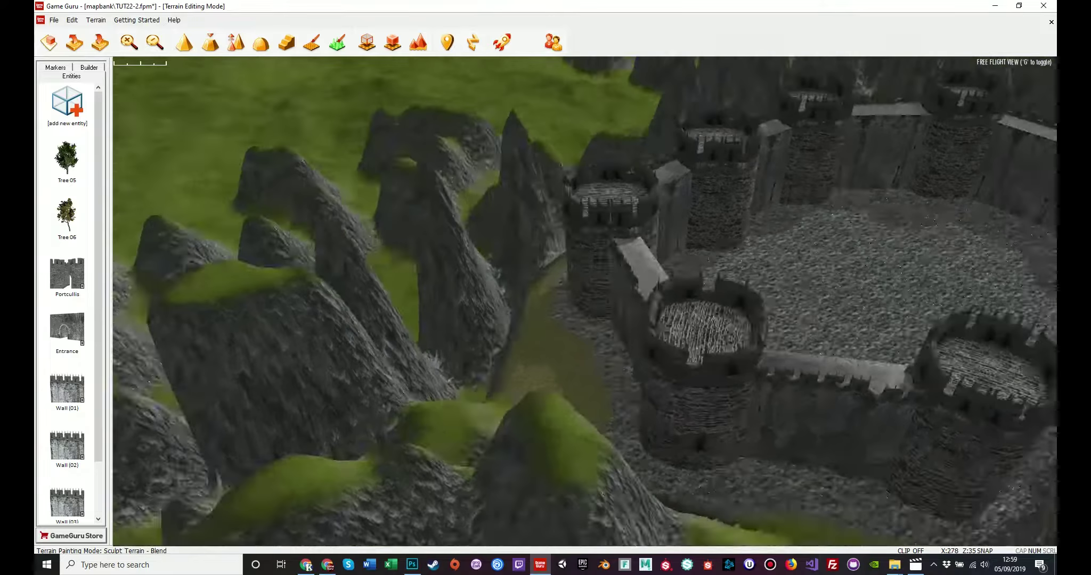
pyautogui.press('s')
pyautogui.press('w')
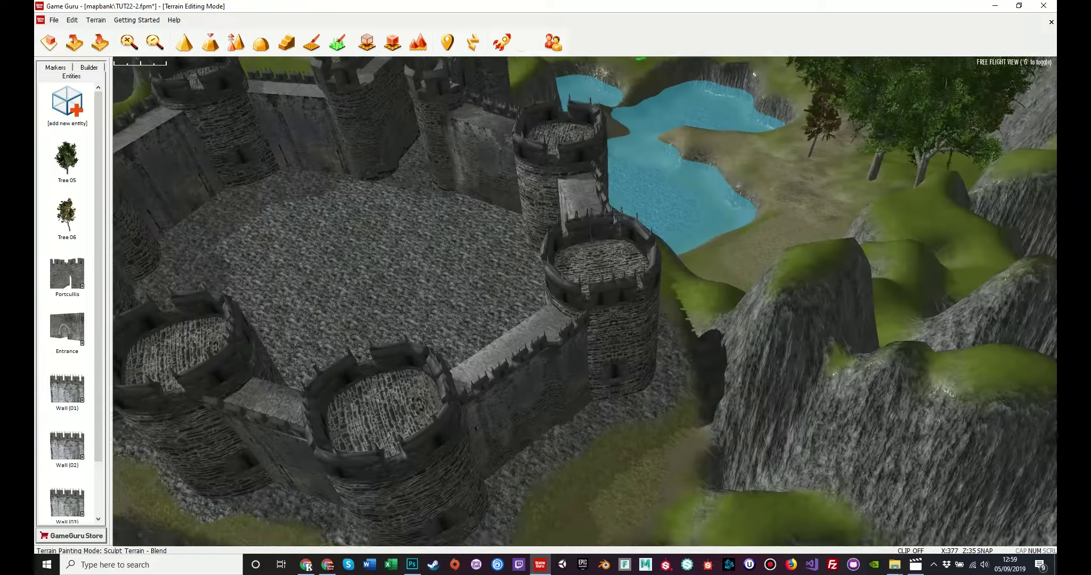
pyautogui.press('s')
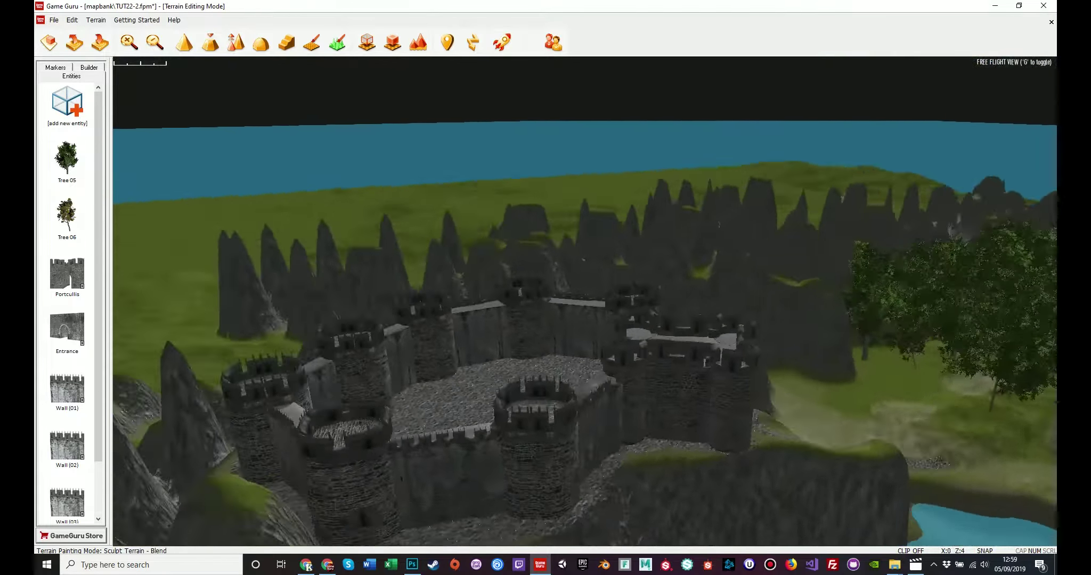
pyautogui.press('s')
pyautogui.press('d')
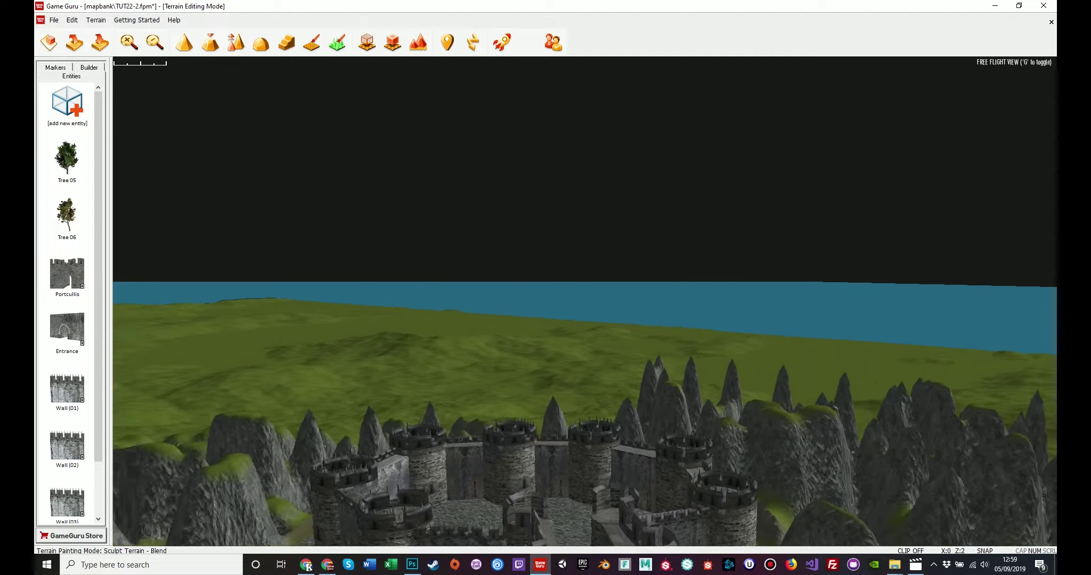
pyautogui.press('w')
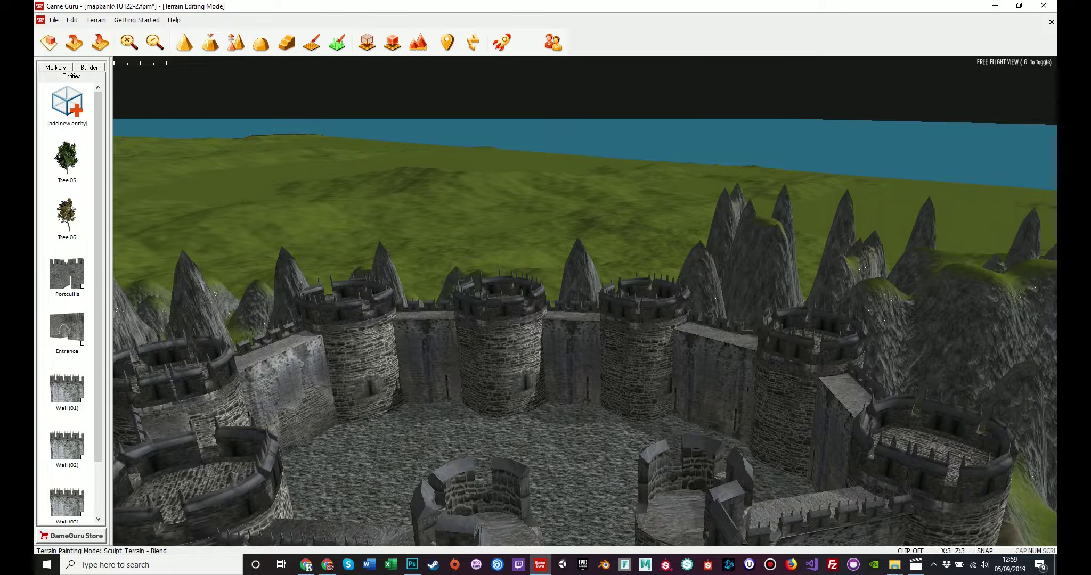
# Place the Stable from the Mega Pack 02 Buildings library in the courtyard in front of the castle wall
pyautogui.click(67, 102)
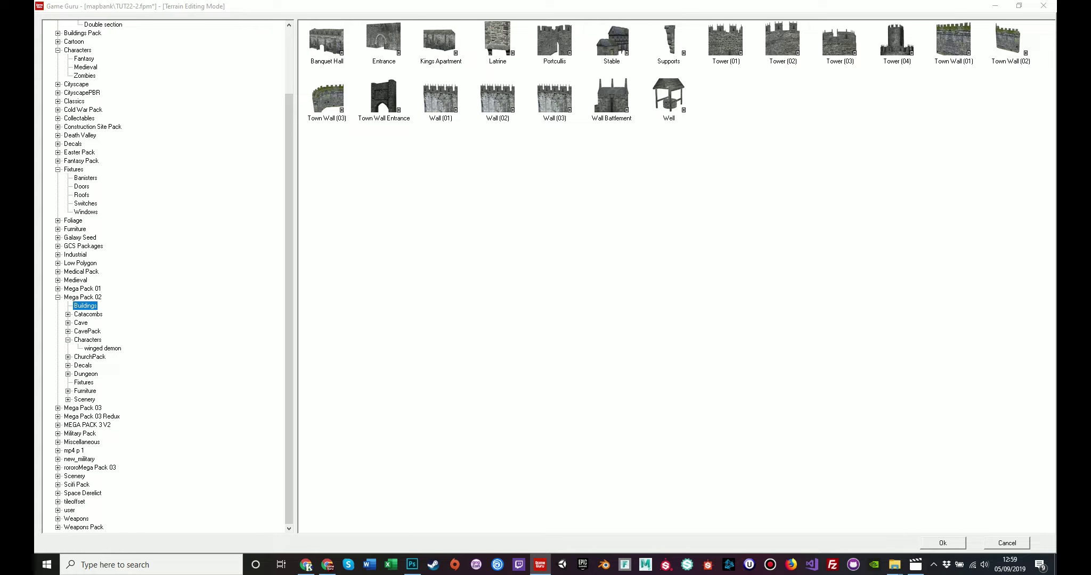
pyautogui.doubleClick(611, 40)
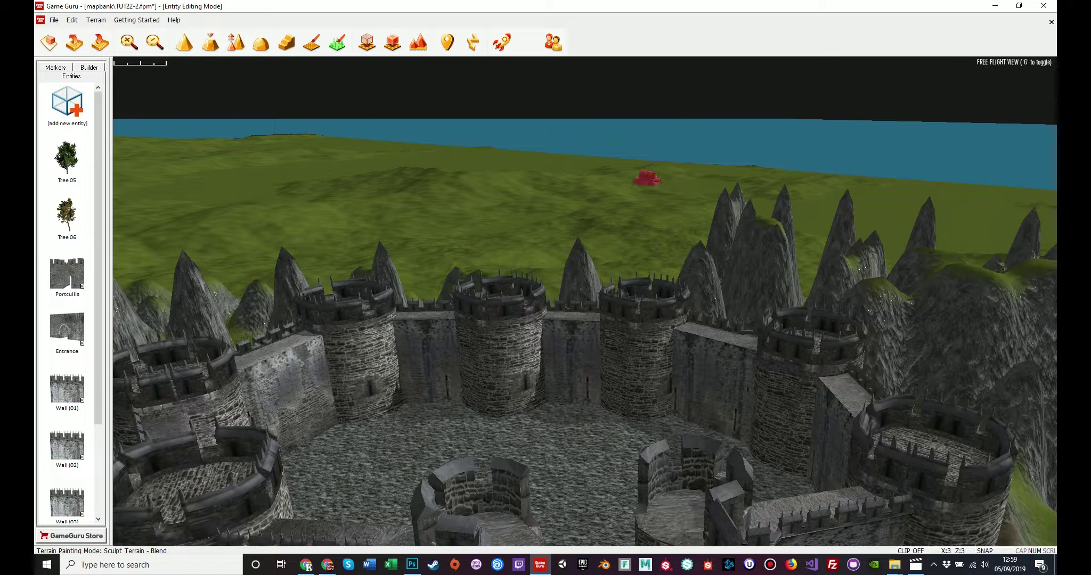
pyautogui.moveTo(485, 434); pyautogui.dragTo(405, 479, button='right')
pyautogui.press('w')
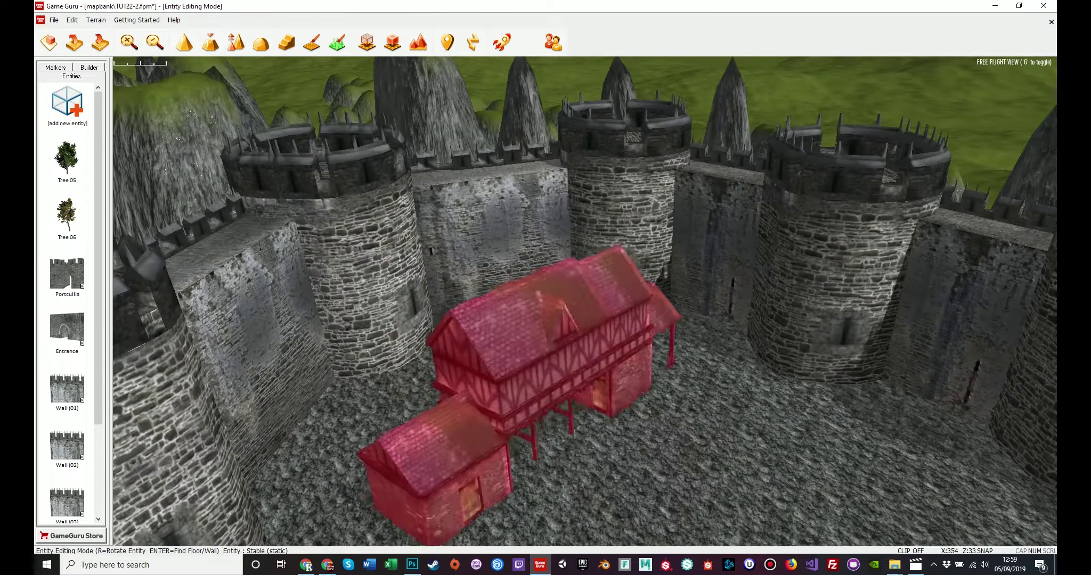
pyautogui.press('w')
pyautogui.moveTo(479, 373)
pyautogui.mouseDown(button='right')
pyautogui.moveTo(453, 404)
pyautogui.moveTo(450, 439)
pyautogui.moveTo(469, 391)
pyautogui.moveTo(511, 380)
pyautogui.moveTo(480, 367)
pyautogui.mouseUp(button='right')
pyautogui.press('s')
pyautogui.press('s')
pyautogui.click(495, 330)
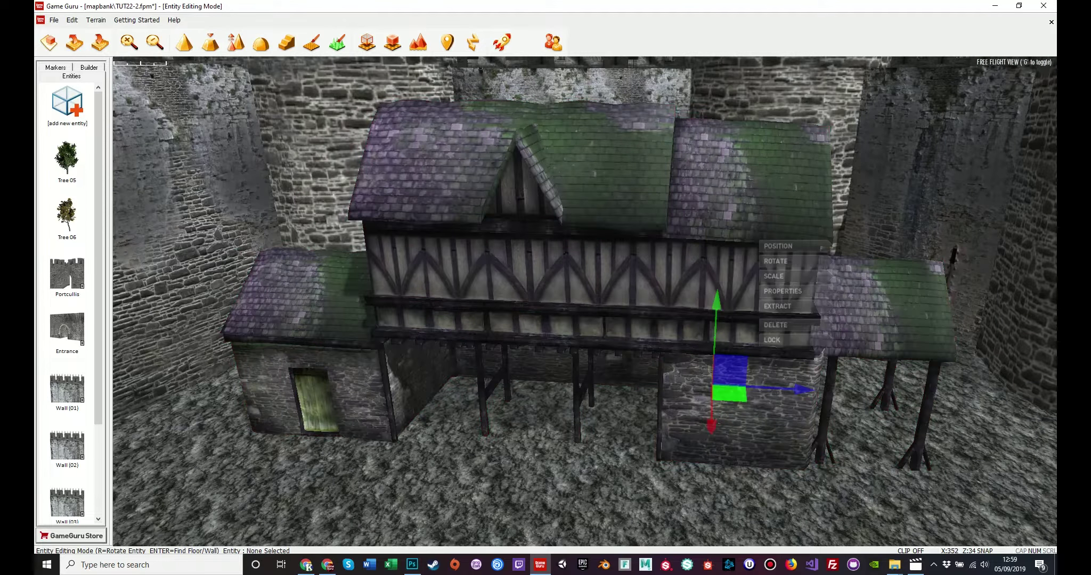
# Rotate the stable so its back faces the castle wall and its door faces the courtyard
pyautogui.press('r')
pyautogui.moveTo(703, 429); pyautogui.dragTo(720, 430)
pyautogui.press('d')
pyautogui.moveTo(720, 430); pyautogui.dragTo(519, 420, button='right')
pyautogui.press('s')
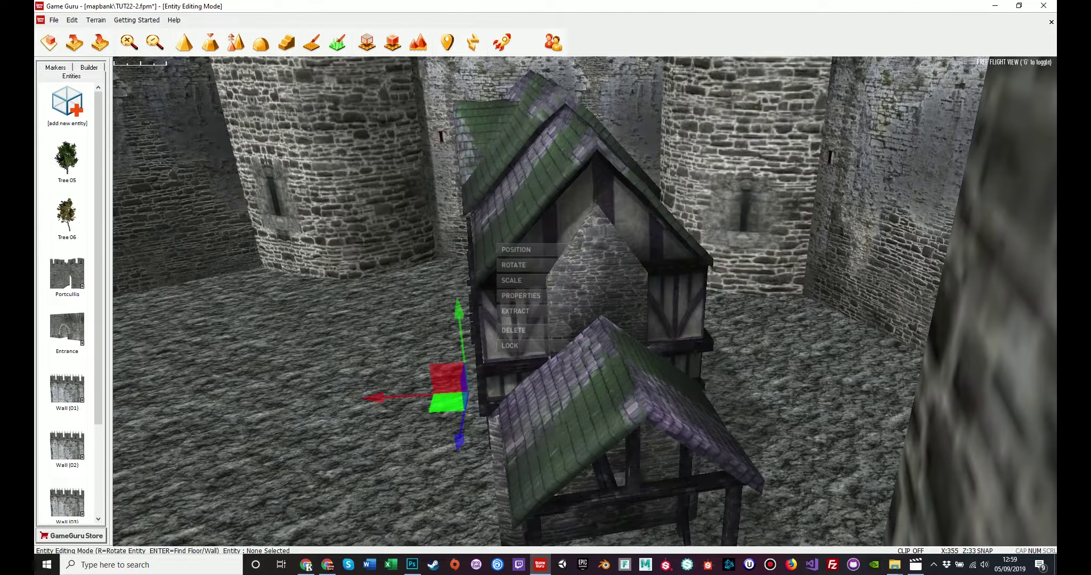
pyautogui.press('w')
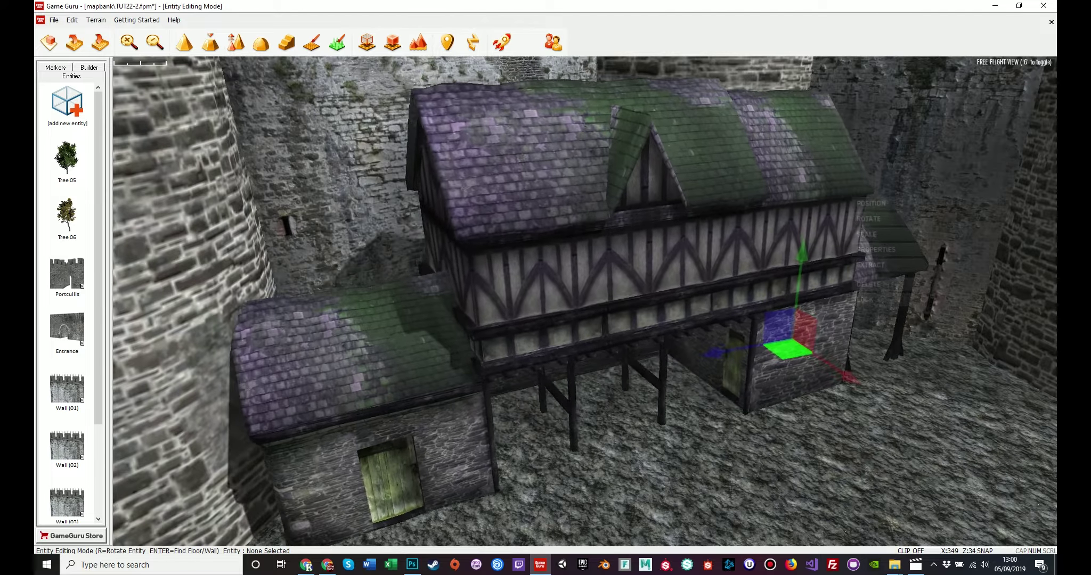
# Move the stable closer to the wall between the two towers, checking the gap behind it from above
pyautogui.press('w')
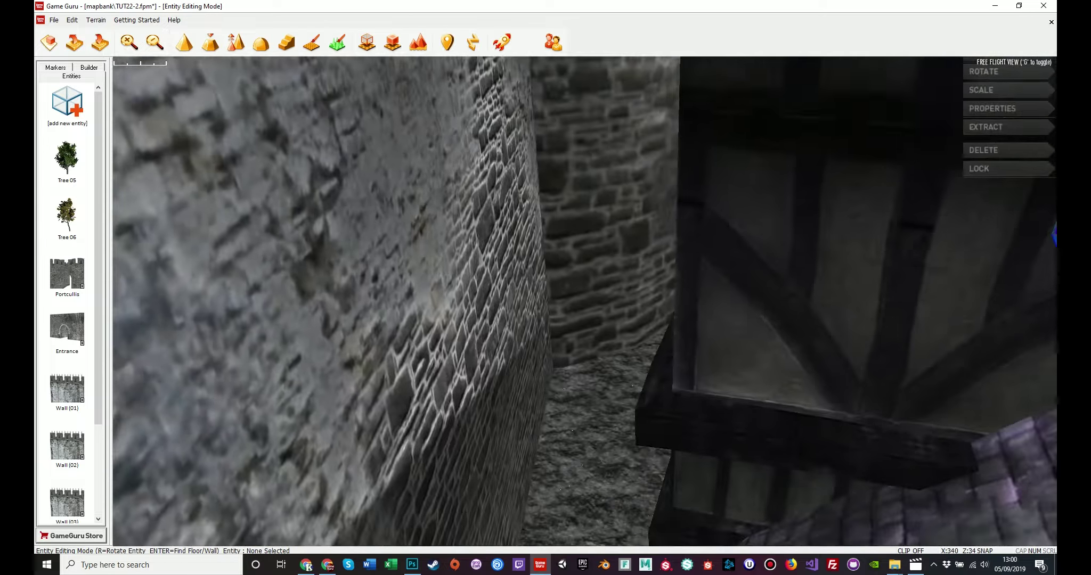
pyautogui.moveTo(585, 301); pyautogui.dragTo(628, 405, button='right')
pyautogui.press('w')
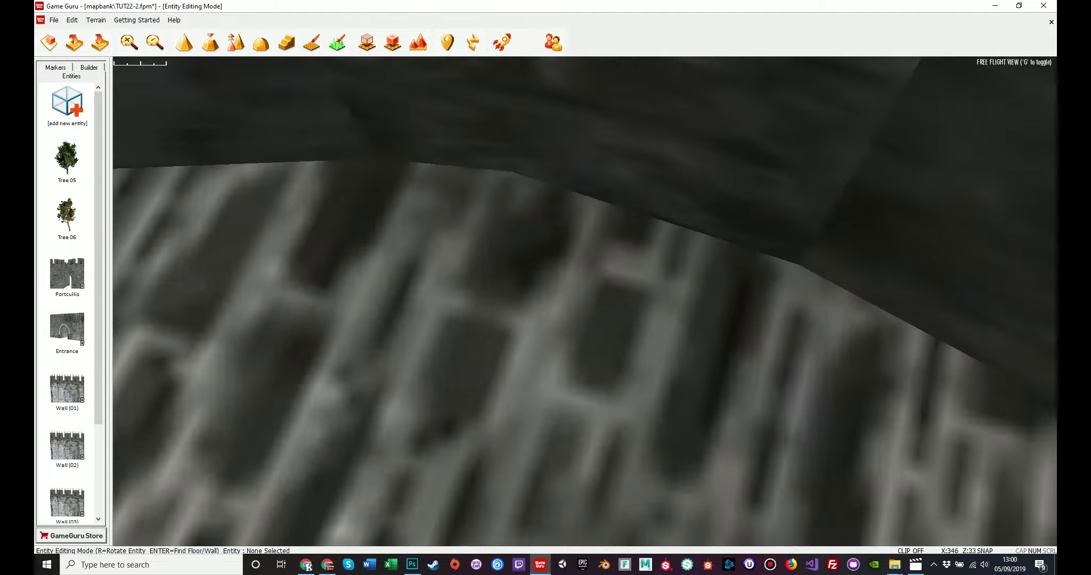
pyautogui.press('s')
pyautogui.press('s')
pyautogui.moveTo(584, 302); pyautogui.dragTo(597, 229, button='right')
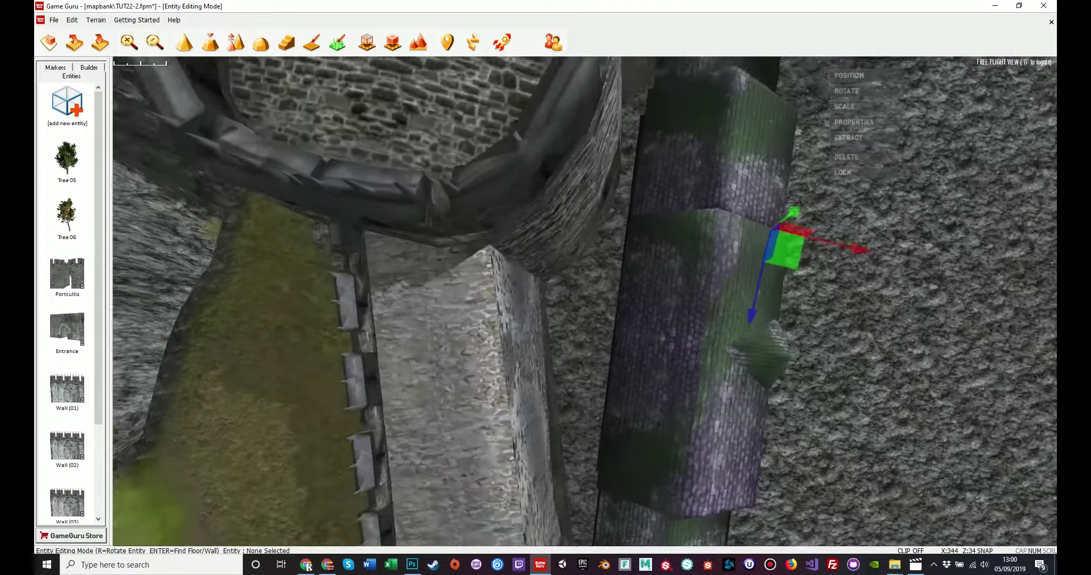
pyautogui.press('g')
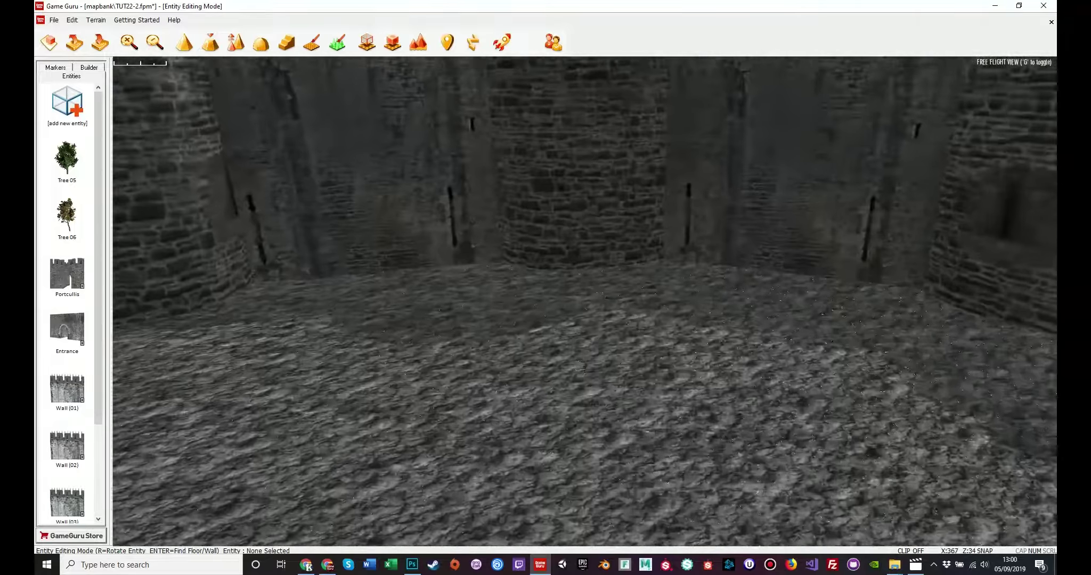
# Add the Well from the Mega Pack 02 Buildings library to the courtyard near the stable
pyautogui.moveTo(585, 301); pyautogui.dragTo(484, 269, button='right')
pyautogui.press('w')
pyautogui.press('s')
pyautogui.press('a')
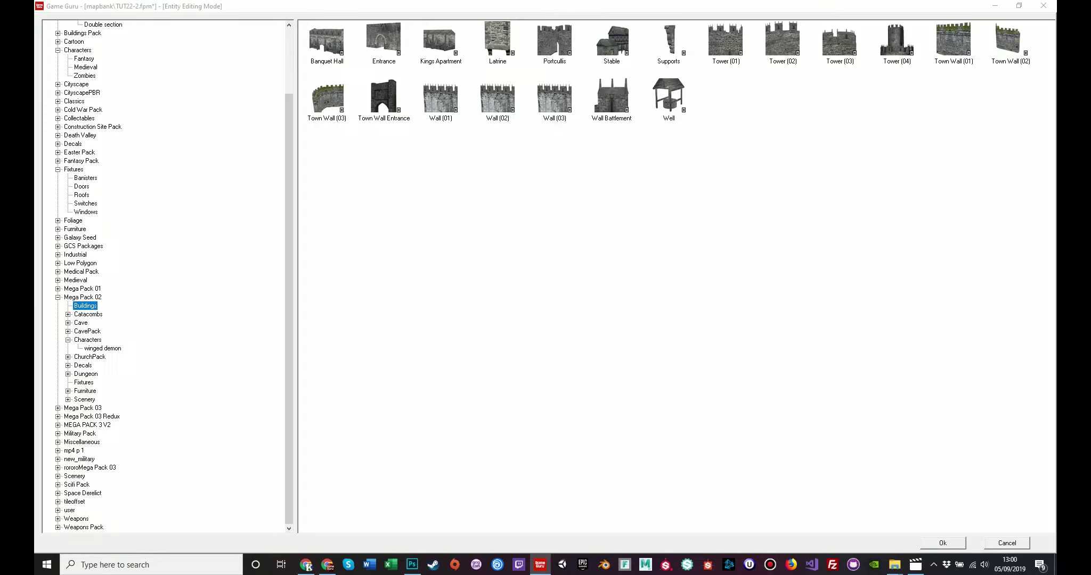
pyautogui.doubleClick(668, 96)
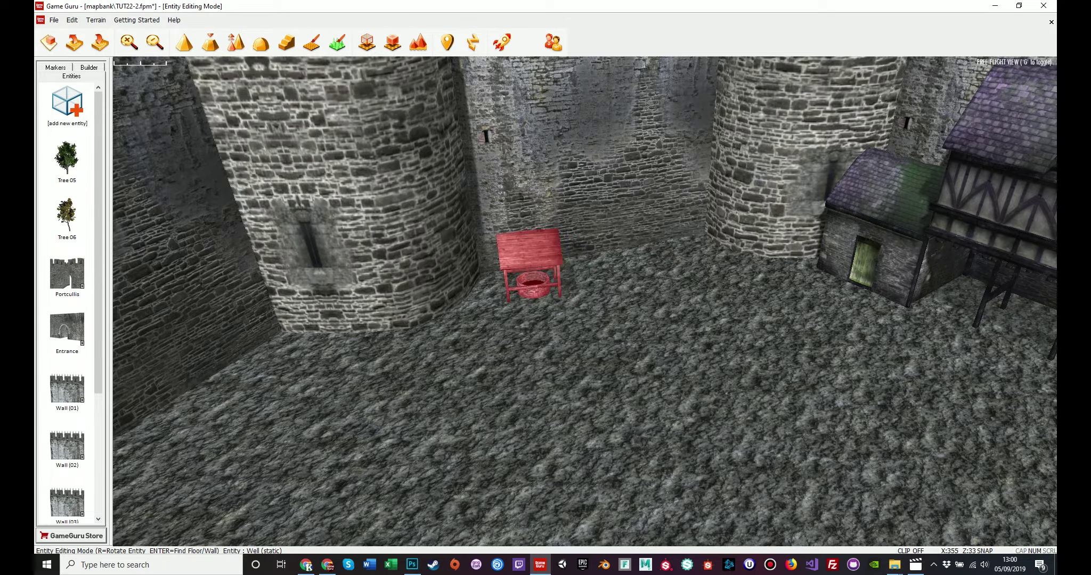
pyautogui.press('w')
pyautogui.moveTo(585, 300); pyautogui.dragTo(570, 338, button='right')
pyautogui.press('w')
pyautogui.press('s')
pyautogui.press('s')
pyautogui.press('s')
pyautogui.press('w')
pyautogui.press('s')
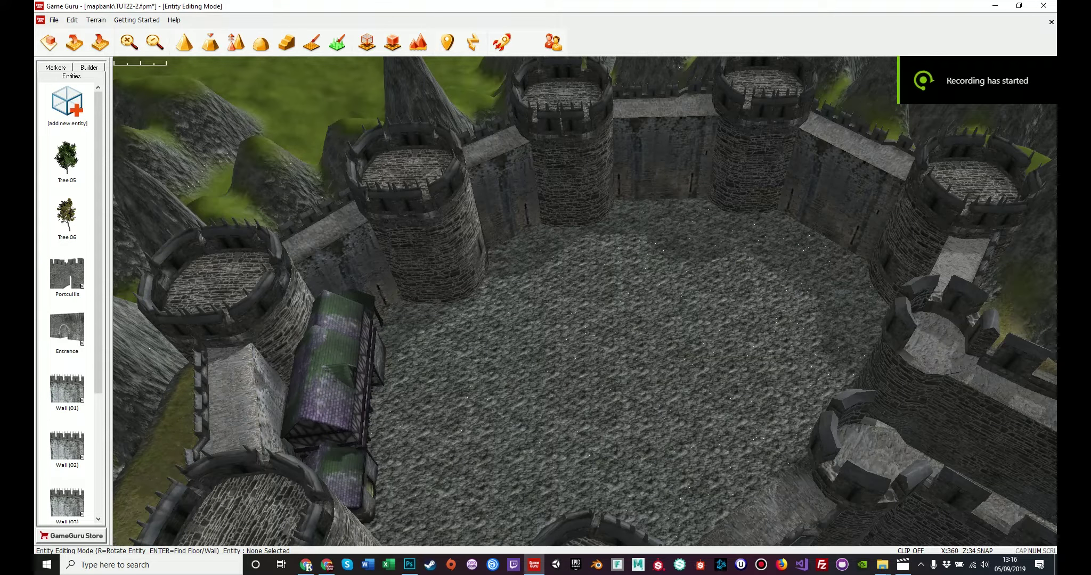
# Place the Kings Apartment from Mega Pack 02 Buildings, rotated to fit, in the courtyard between the gatehouse and rear walls
pyautogui.moveTo(585, 301)
pyautogui.mouseDown(button='right')
pyautogui.moveTo(590, 314)
pyautogui.moveTo(562, 309)
pyautogui.moveTo(559, 341)
pyautogui.moveTo(584, 292)
pyautogui.mouseUp(button='right')
pyautogui.press('w')
pyautogui.press('e')
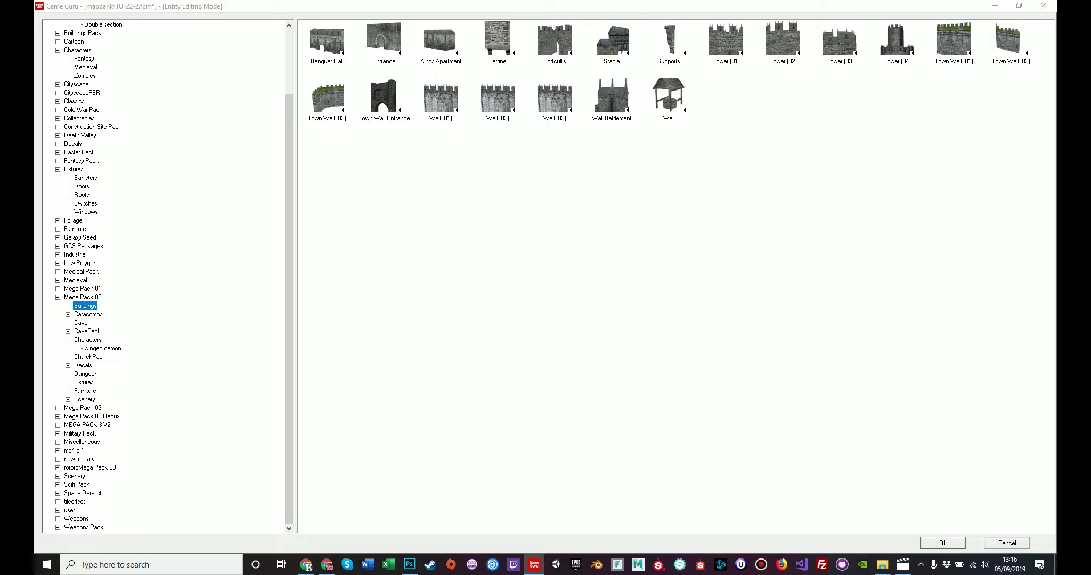
pyautogui.doubleClick(440, 42)
pyautogui.press('r')
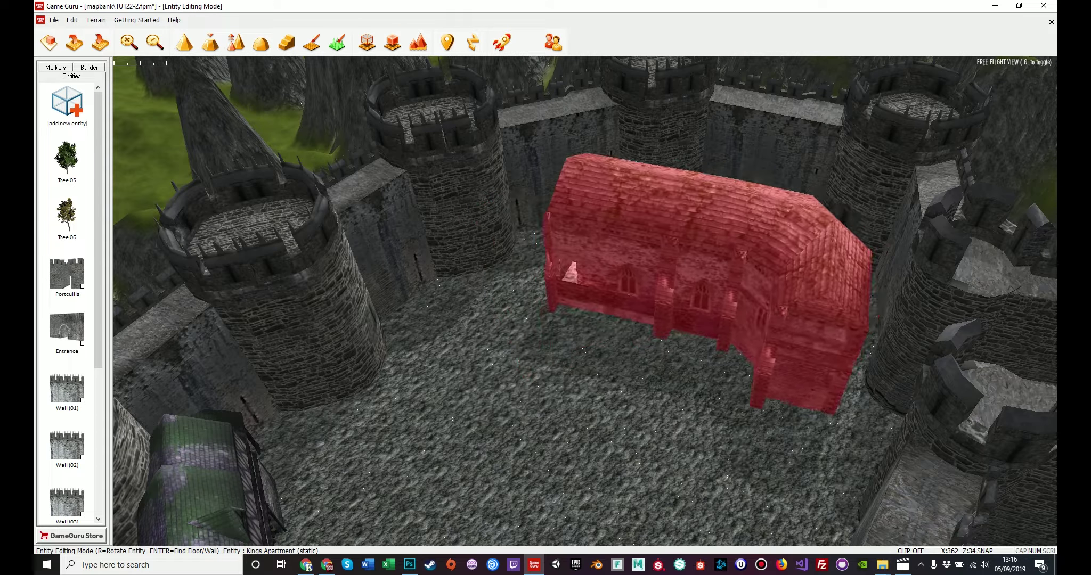
pyautogui.click(729, 251)
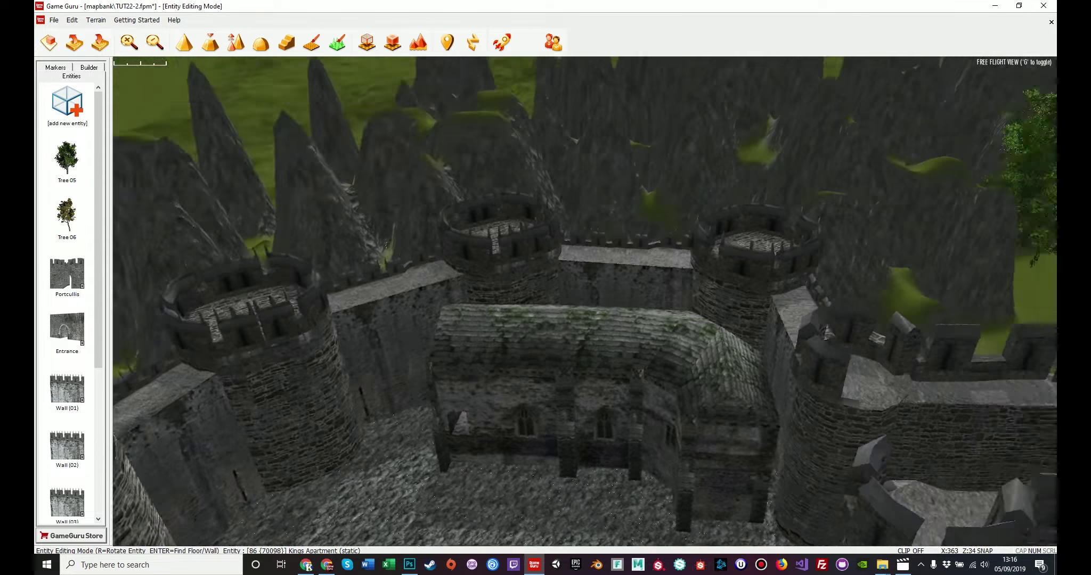
# Reposition the Kings Apartment from above, in the courtyard corner between the rear tower and the gatehouse tower
pyautogui.press('g')
pyautogui.press('w')
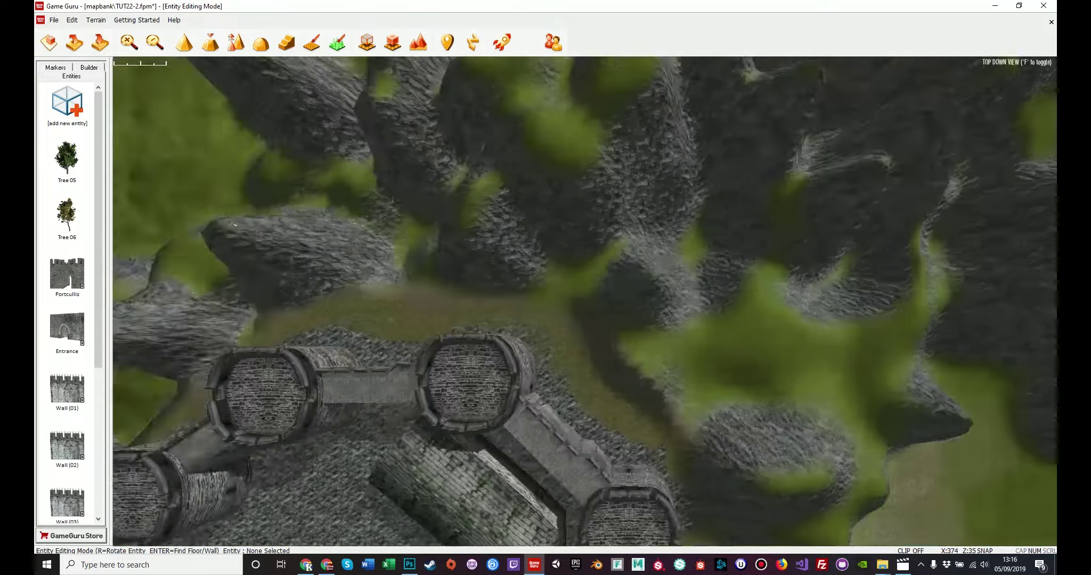
pyautogui.press('s')
pyautogui.press('w')
pyautogui.scroll(4, 585, 302)
pyautogui.scroll(1, 585, 302)
pyautogui.press('s')
pyautogui.press('a')
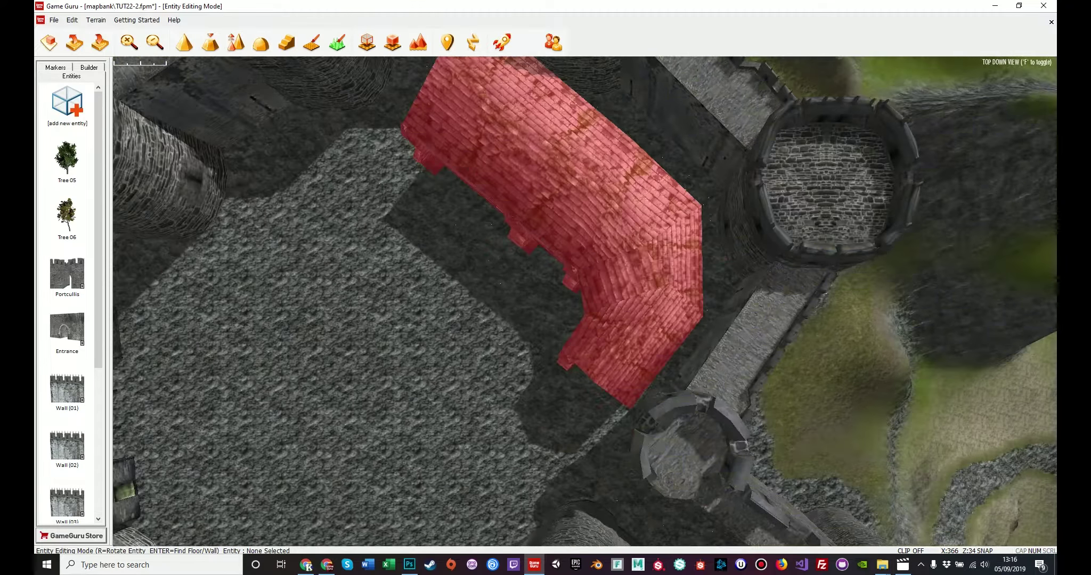
pyautogui.press('w')
pyautogui.click(629, 319)
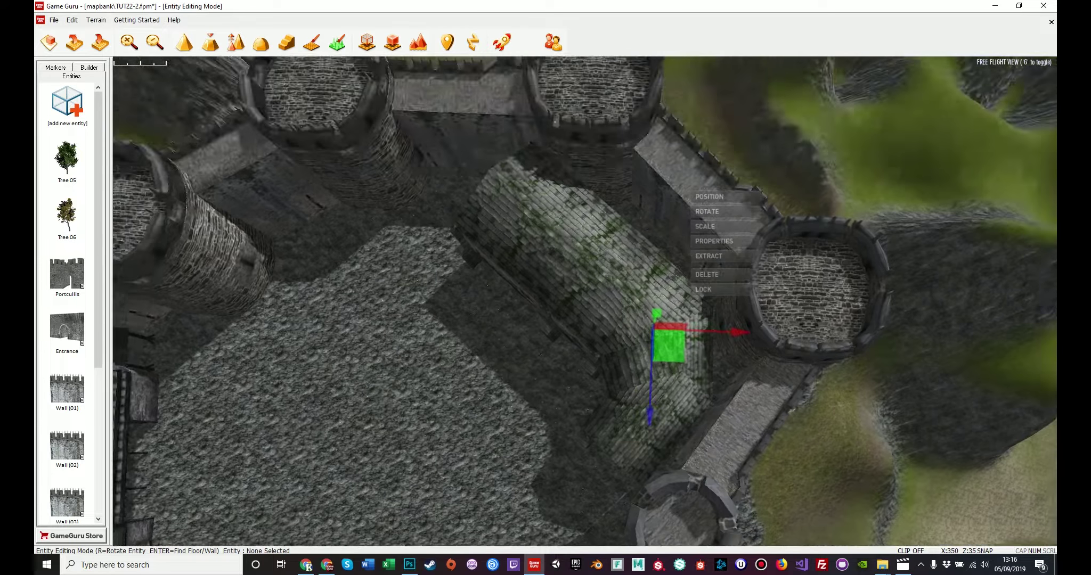
# Examine from courtyard level how the Kings Apartment meets the castle wall and the gatehouse tower
pyautogui.press('f')
pyautogui.moveTo(585, 301); pyautogui.dragTo(724, 298, button='right')
pyautogui.press('w')
pyautogui.moveTo(585, 302); pyautogui.dragTo(543, 197, button='right')
pyautogui.press('w')
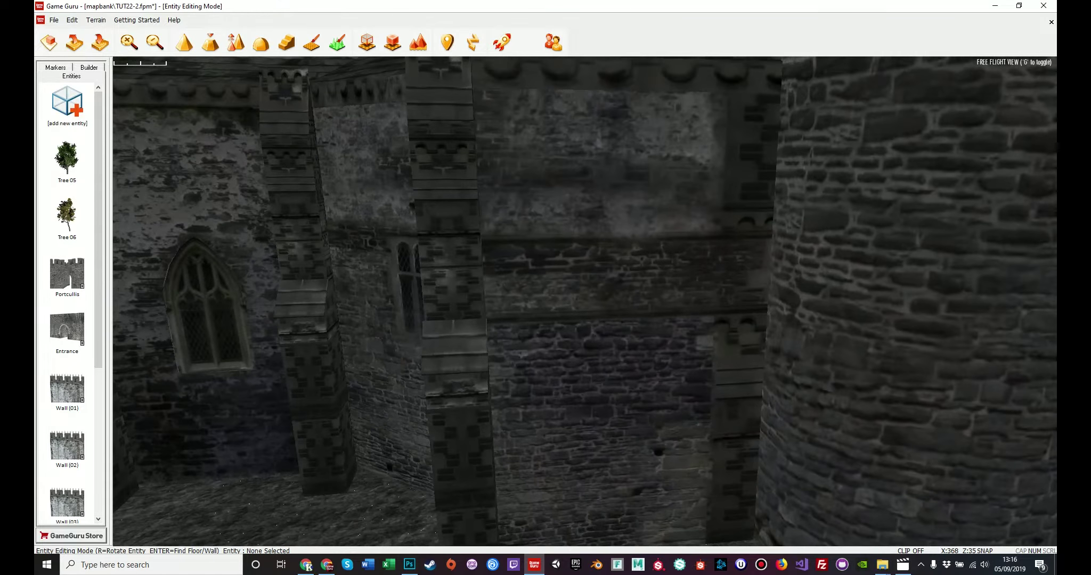
pyautogui.press('a')
pyautogui.moveTo(584, 301); pyautogui.dragTo(572, 357, button='right')
pyautogui.press('w')
pyautogui.moveTo(585, 301)
pyautogui.mouseDown(button='right')
pyautogui.moveTo(575, 256)
pyautogui.moveTo(583, 298)
pyautogui.moveTo(569, 272)
pyautogui.moveTo(564, 325)
pyautogui.moveTo(591, 351)
pyautogui.moveTo(570, 277)
pyautogui.moveTo(569, 300)
pyautogui.mouseUp(button='right')
pyautogui.press('s')
pyautogui.press('w')
pyautogui.press('s')
pyautogui.press('s')
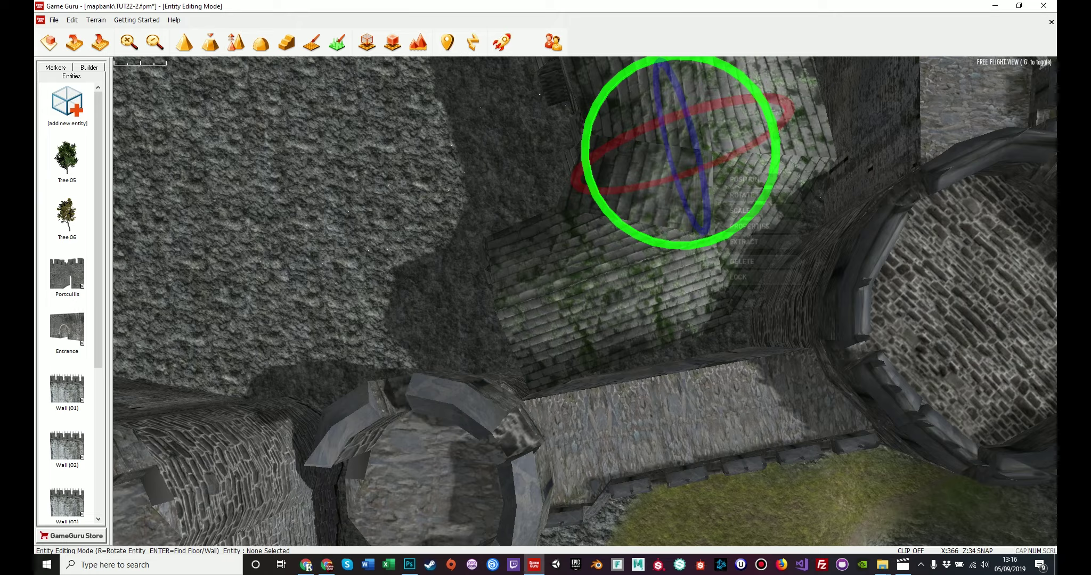
# Rotate the Kings Apartment slightly and move it closer to the castle walls by the corner tower
pyautogui.click(738, 277)
pyautogui.moveTo(738, 277); pyautogui.dragTo(770, 253, button='right')
pyautogui.press('w')
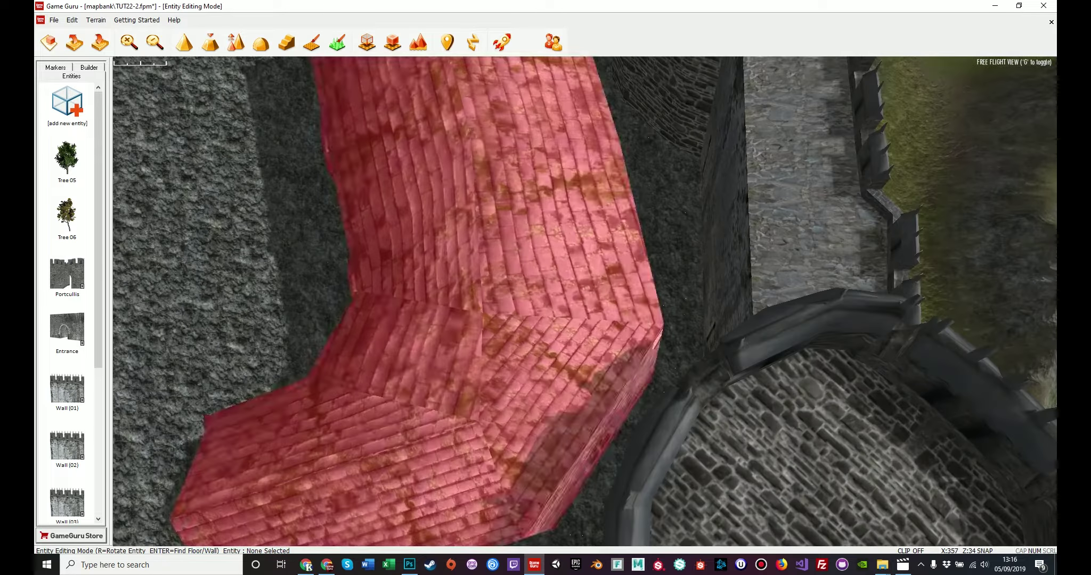
pyautogui.press('g')
pyautogui.click(634, 301)
pyautogui.moveTo(649, 320); pyautogui.dragTo(674, 288)
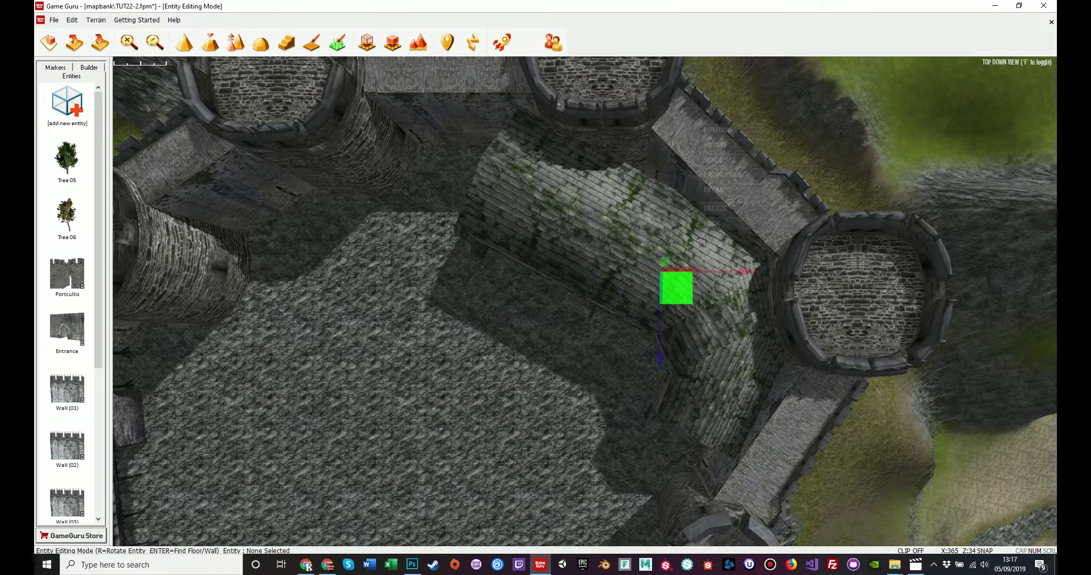
pyautogui.press('g')
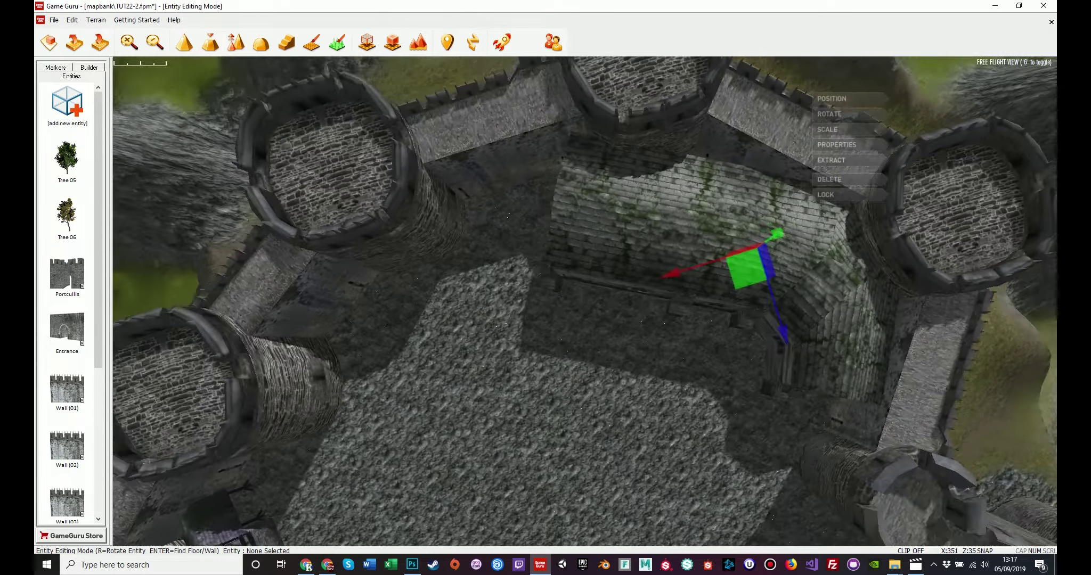
# Nudge the Kings Apartment beside the gatehouse tower and inspect its front windows and wall opening from the courtyard
pyautogui.press('w')
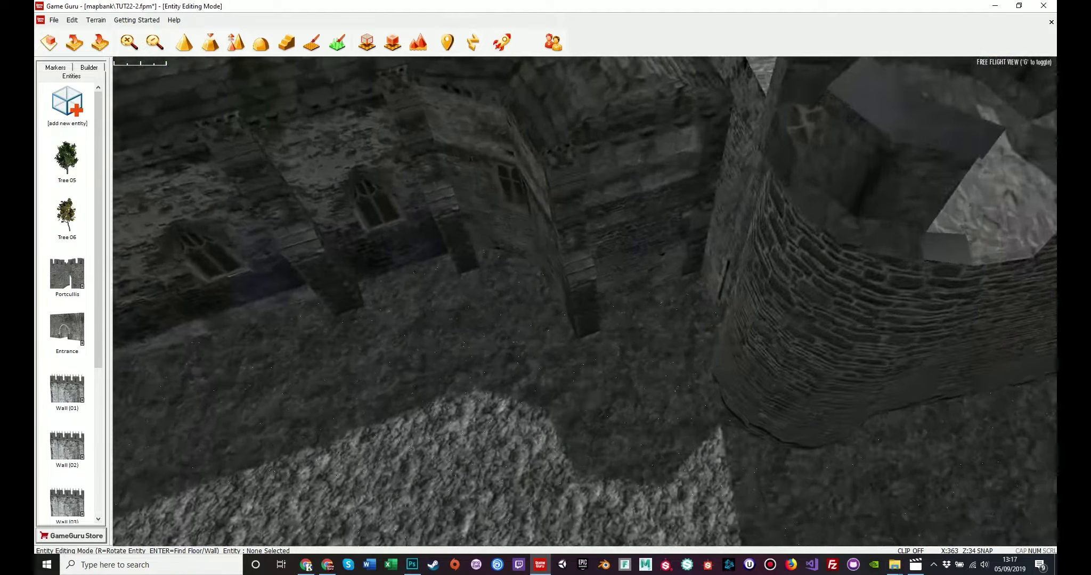
pyautogui.press('s')
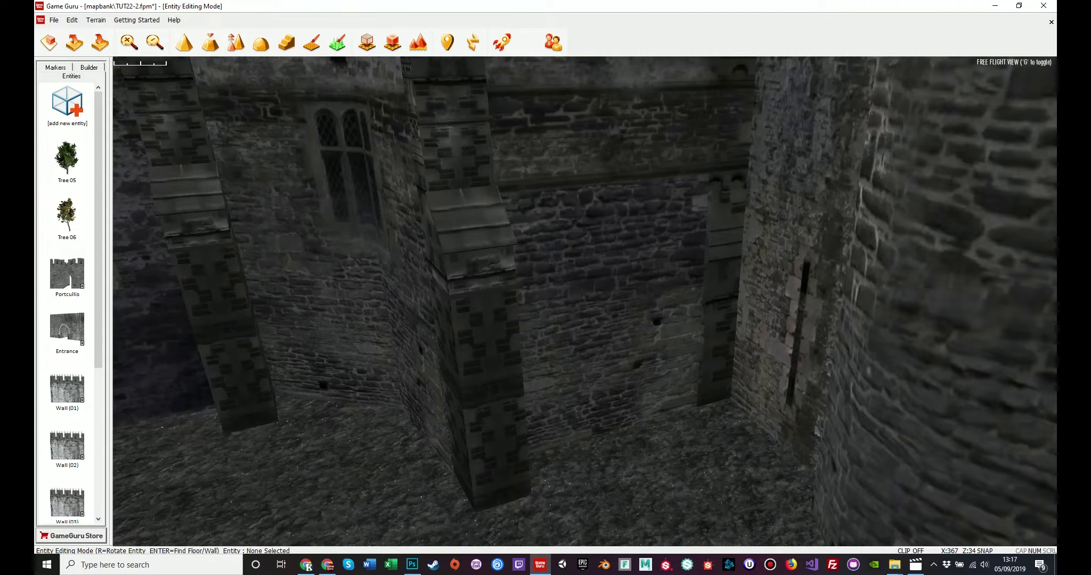
pyautogui.moveTo(578, 350); pyautogui.dragTo(570, 351)
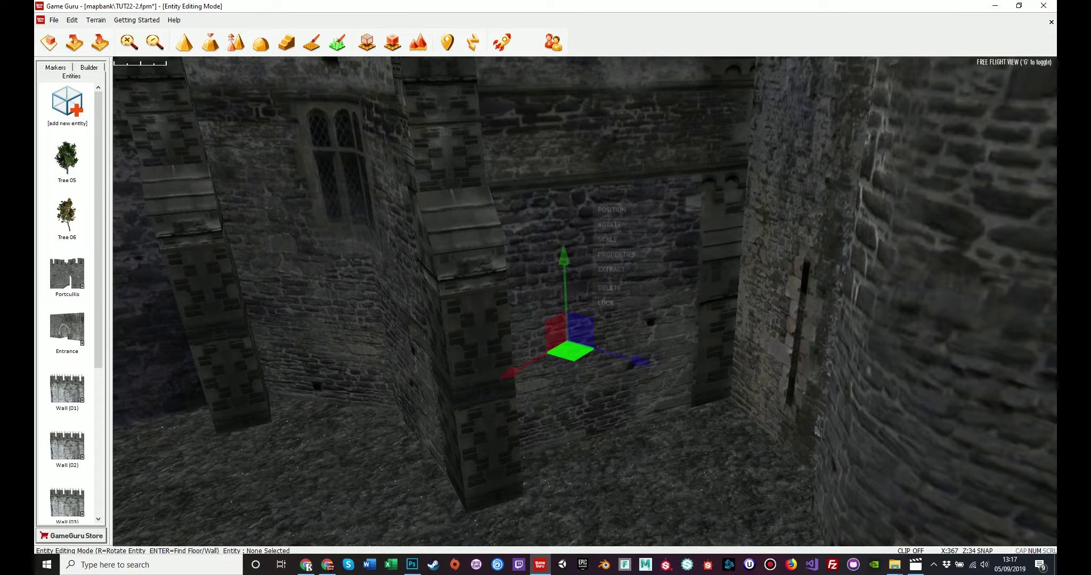
pyautogui.press('a')
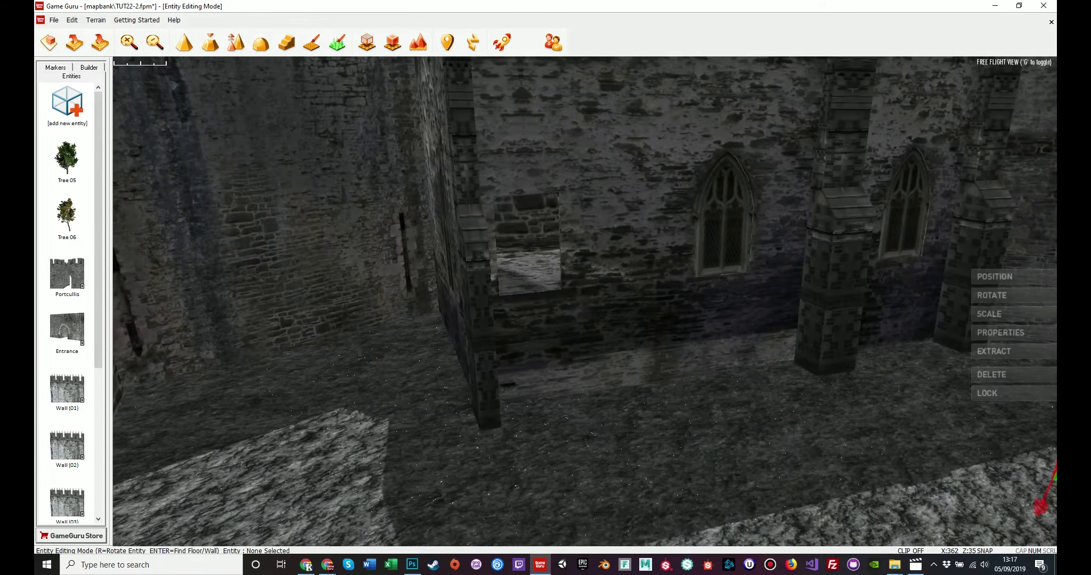
pyautogui.press('w')
pyautogui.press('w')
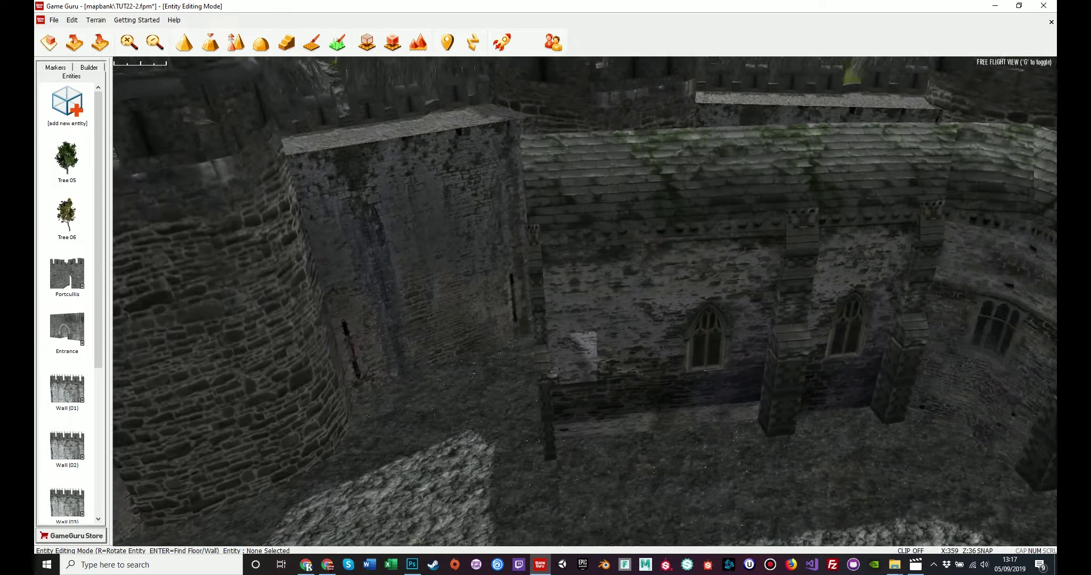
pyautogui.press('w')
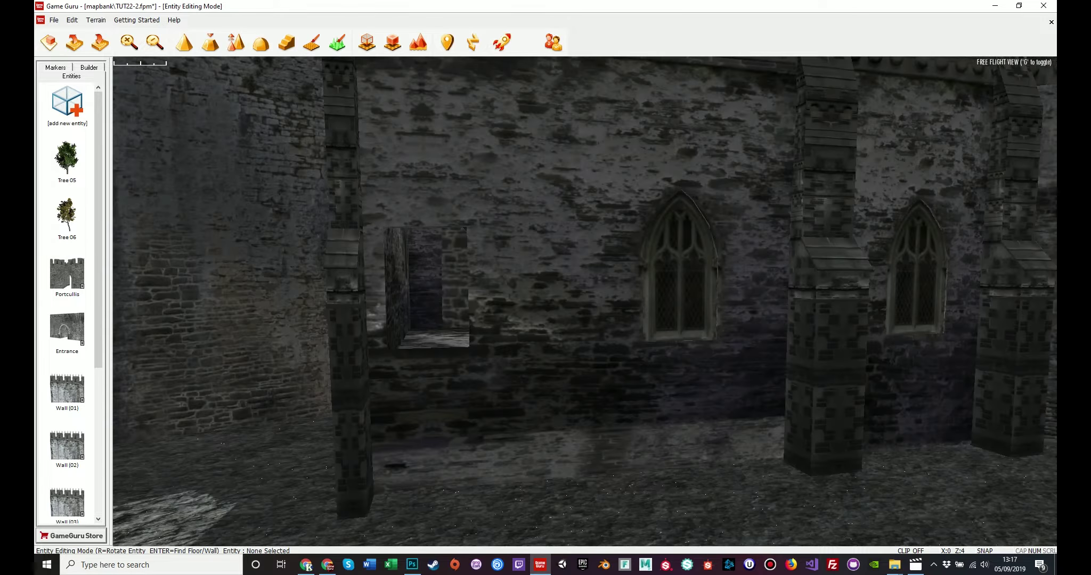
pyautogui.moveTo(584, 301); pyautogui.dragTo(501, 302, button='right')
pyautogui.press('w')
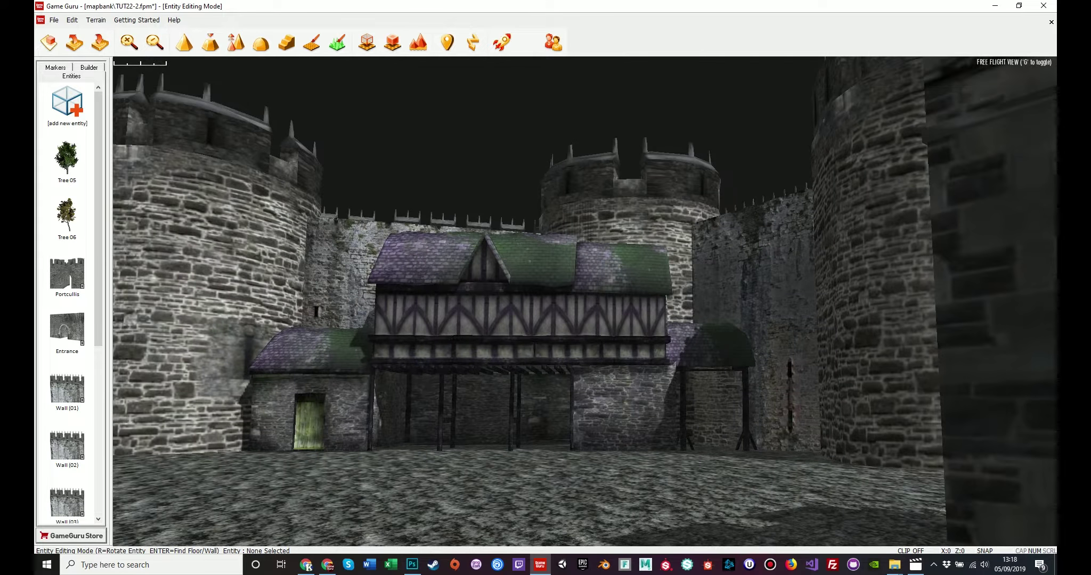
# Inspect the Banquet Hall's facade, its interior and the view through its doorway towards the stable
pyautogui.moveTo(585, 301); pyautogui.dragTo(799, 301, button='right')
pyautogui.moveTo(585, 301); pyautogui.dragTo(799, 302, button='right')
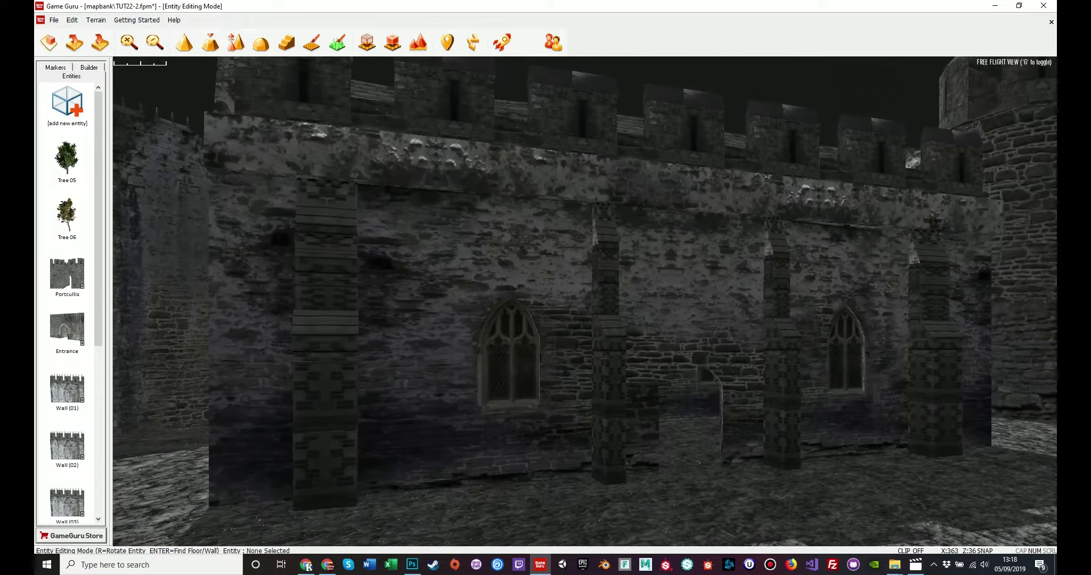
pyautogui.press('w')
pyautogui.moveTo(585, 302); pyautogui.dragTo(724, 320, button='right')
pyautogui.moveTo(584, 301); pyautogui.dragTo(405, 336, button='right')
pyautogui.press('w')
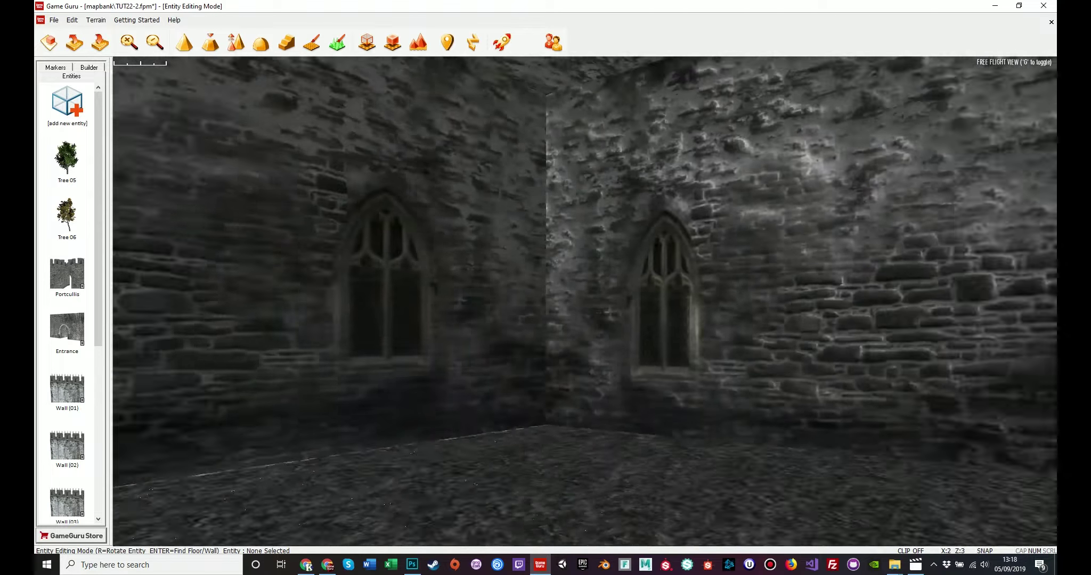
pyautogui.moveTo(585, 301); pyautogui.dragTo(773, 303, button='right')
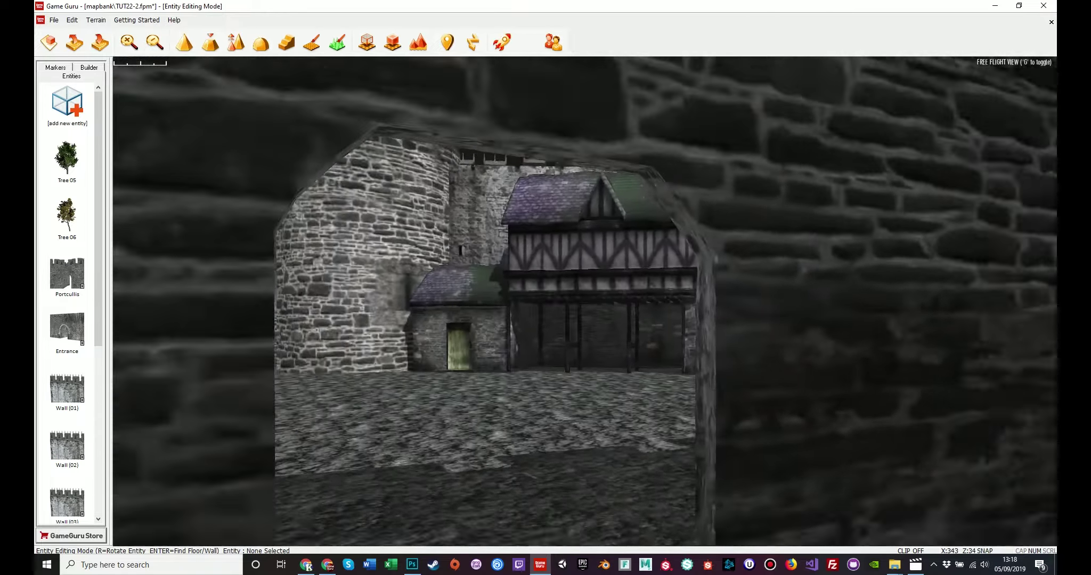
# Place the Banquet Hall against the walls beside the gatehouse with its doorway facing the courtyard, and check its front
pyautogui.press('s')
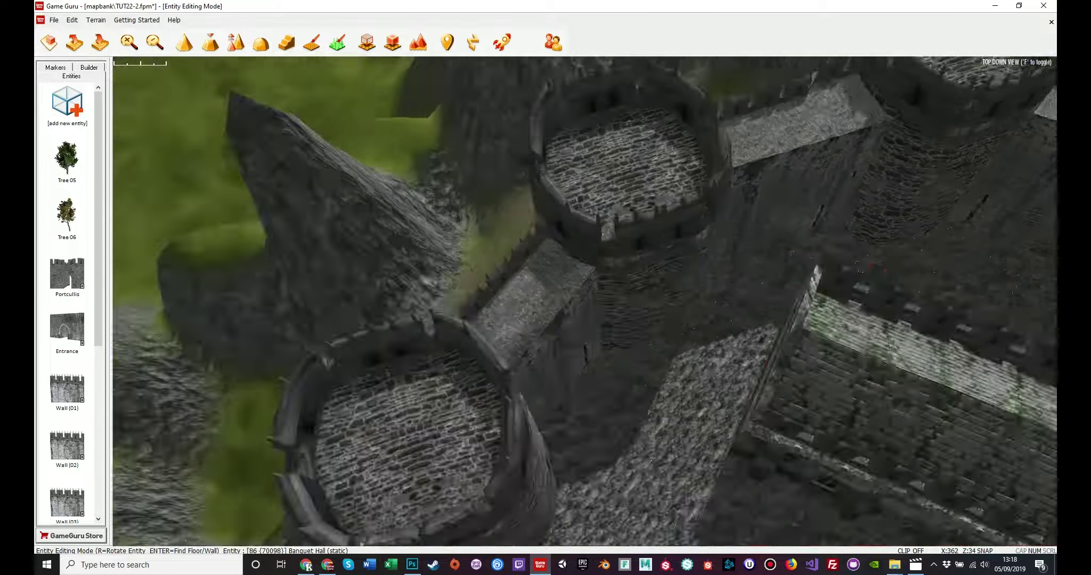
pyautogui.press('d')
pyautogui.press('s')
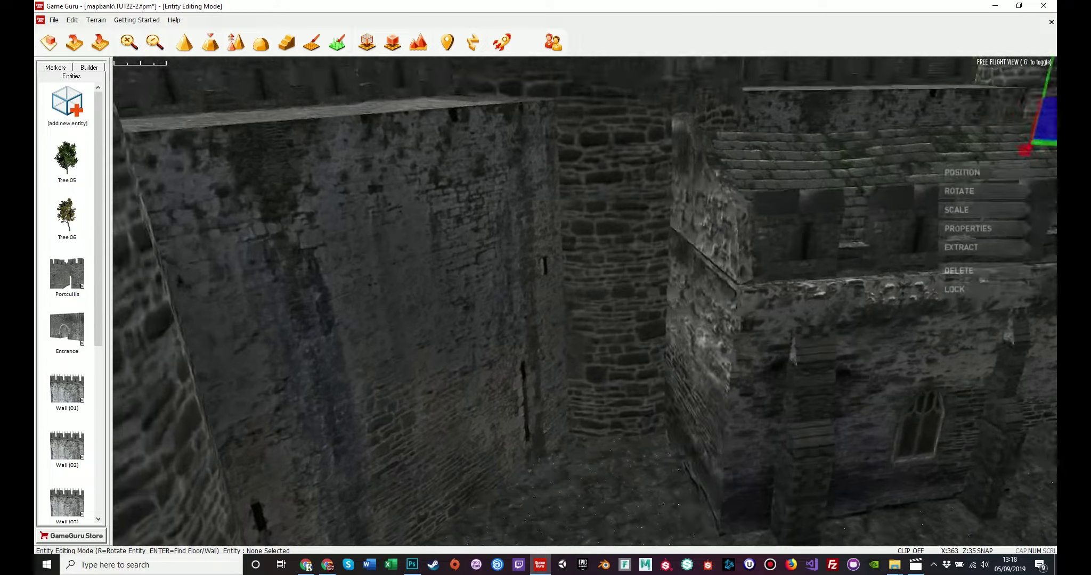
pyautogui.moveTo(584, 301); pyautogui.dragTo(905, 287, button='right')
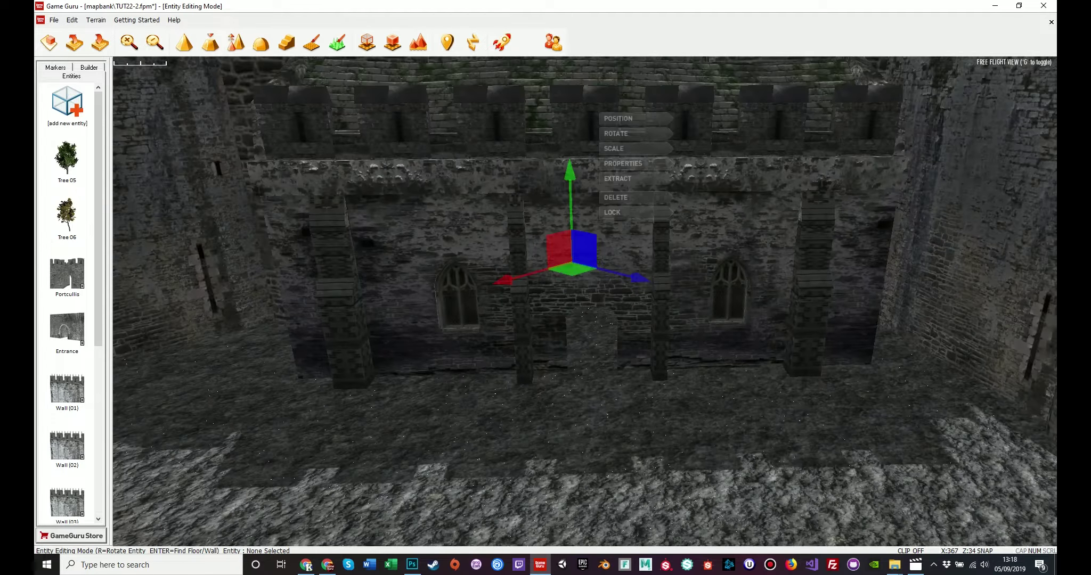
pyautogui.press('w')
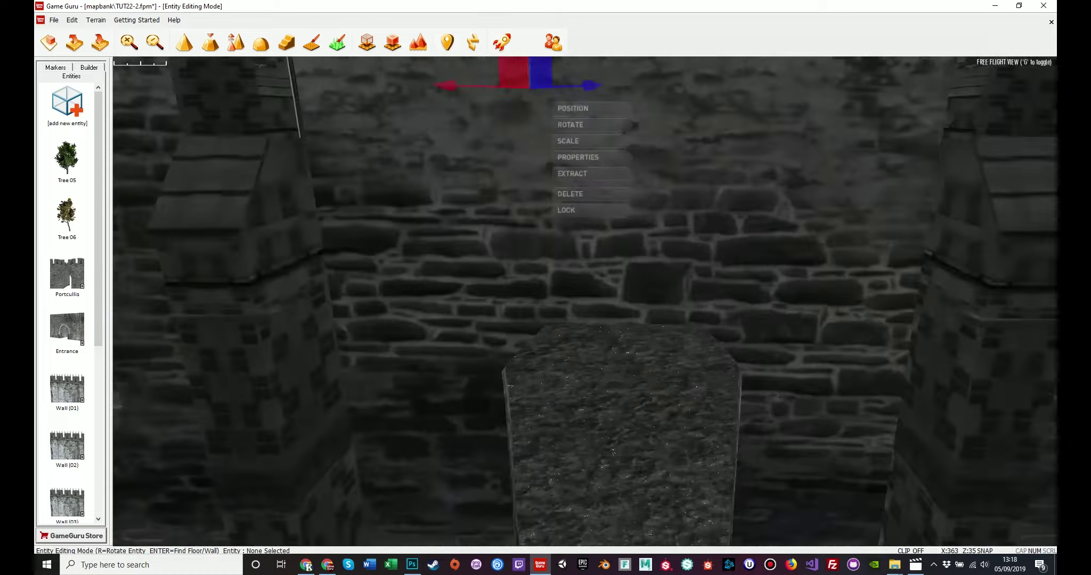
# Adjust the Banquet Hall's position from above so it lies parallel to the rear castle wall
pyautogui.press('g')
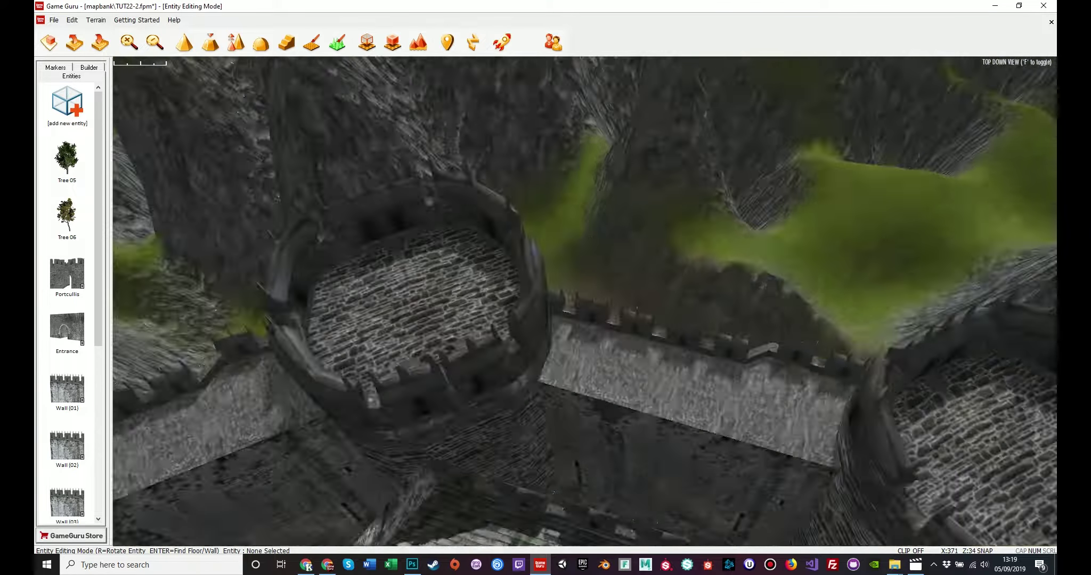
pyautogui.press('a')
pyautogui.scroll(4, 585, 301)
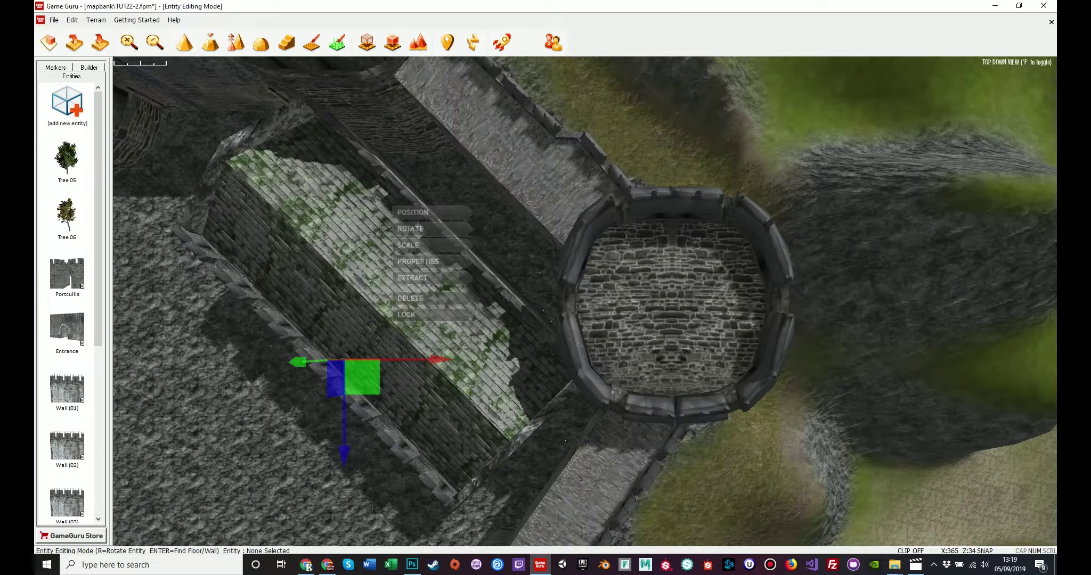
pyautogui.press('a')
pyautogui.press('s')
pyautogui.press('d')
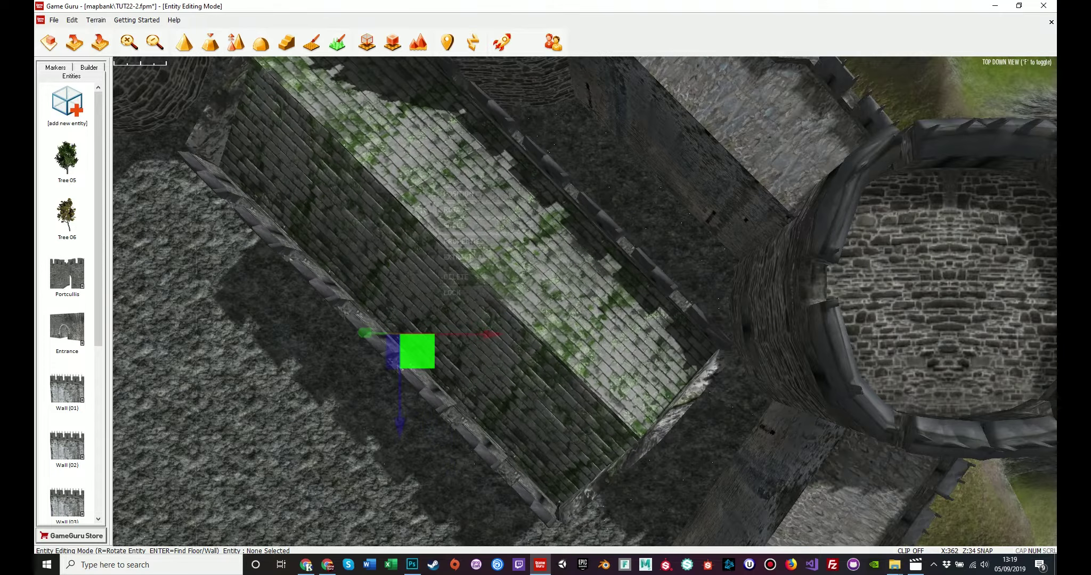
# Fit the end of the Banquet Hall against the short wall beside the gatehouse and check it from the courtyard
pyautogui.press('f')
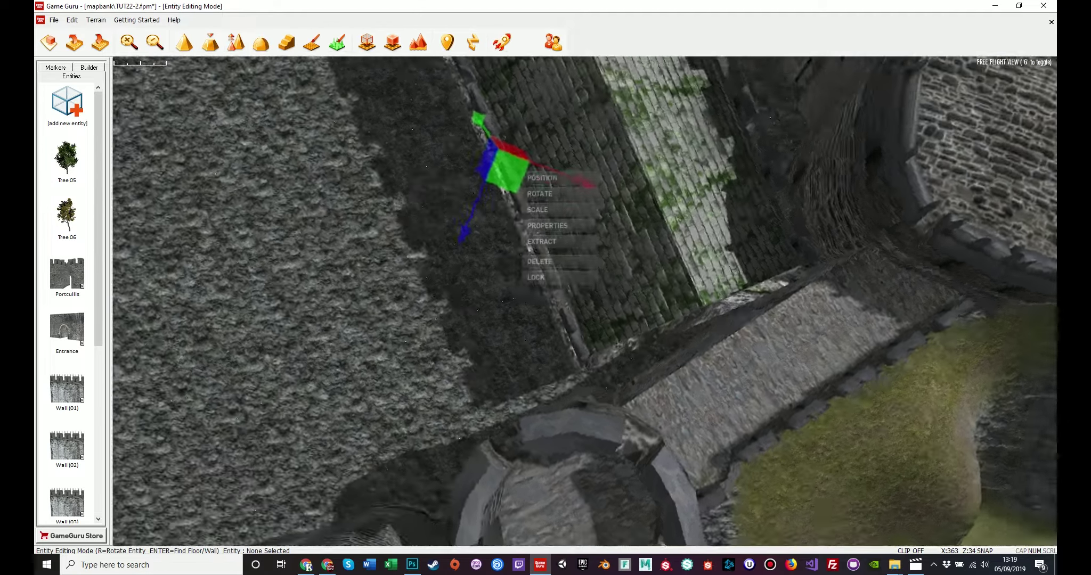
pyautogui.moveTo(584, 301); pyautogui.dragTo(508, 298, button='right')
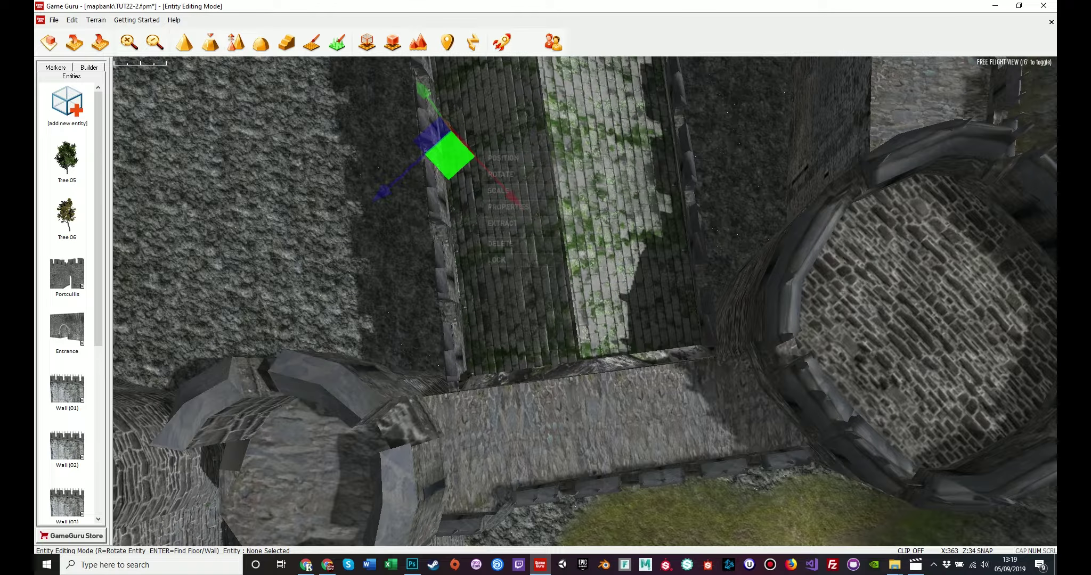
pyautogui.moveTo(585, 301); pyautogui.dragTo(649, 298, button='right')
pyautogui.press('s')
pyautogui.press('s')
pyautogui.press('w')
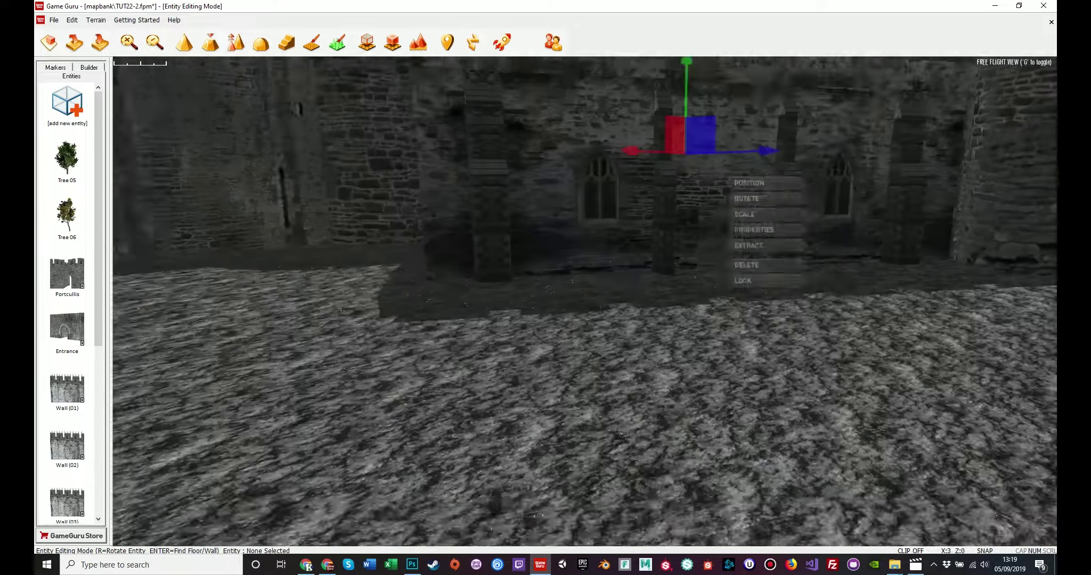
# Survey the castle from above, examining the courtyard layout and the outer wall between the gatehouse and the neighbouring tower
pyautogui.press('g')
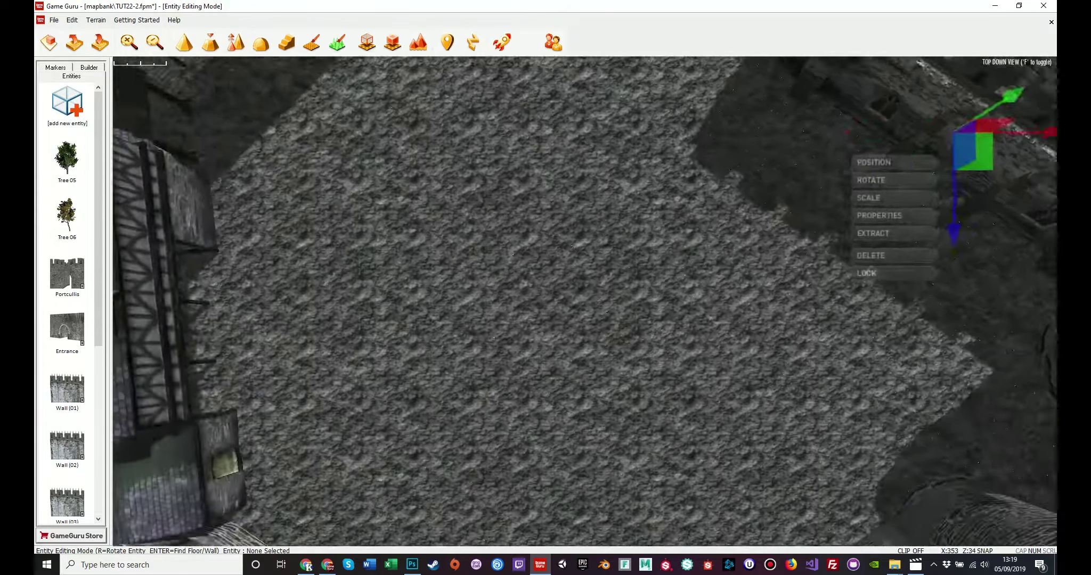
pyautogui.scroll(-5, 585, 301)
pyautogui.press('w')
pyautogui.press('d')
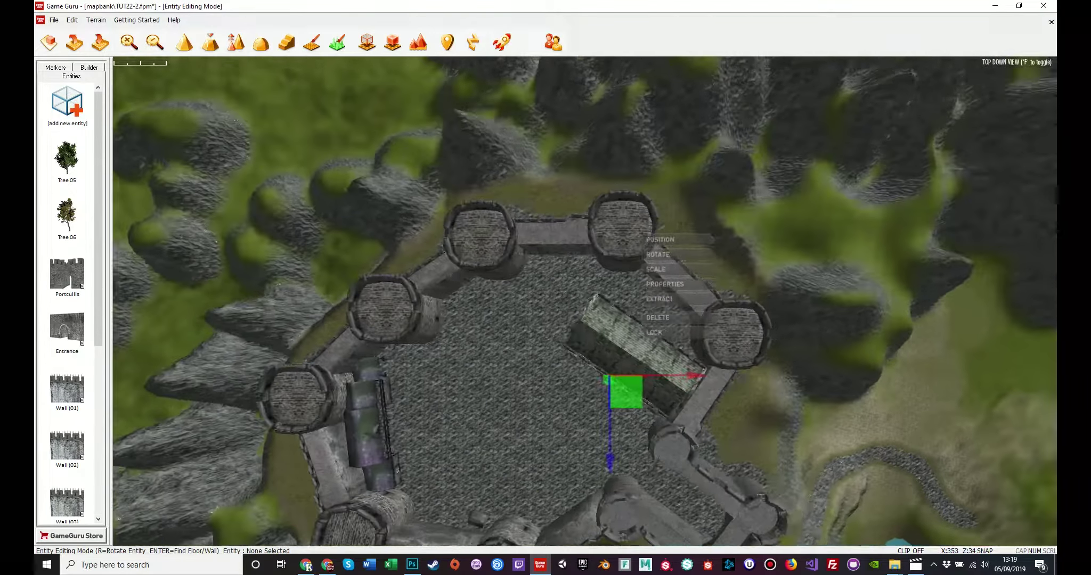
pyautogui.press('s')
pyautogui.press('w')
pyautogui.press('s')
pyautogui.scroll(3, 585, 302)
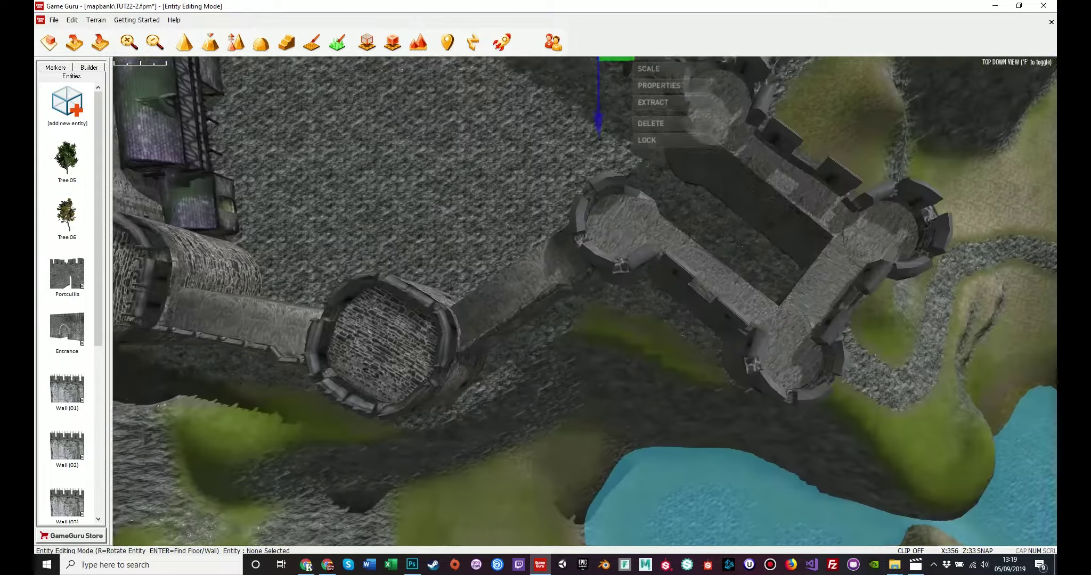
pyautogui.press('w')
pyautogui.press('a')
pyautogui.press('s')
pyautogui.press('w')
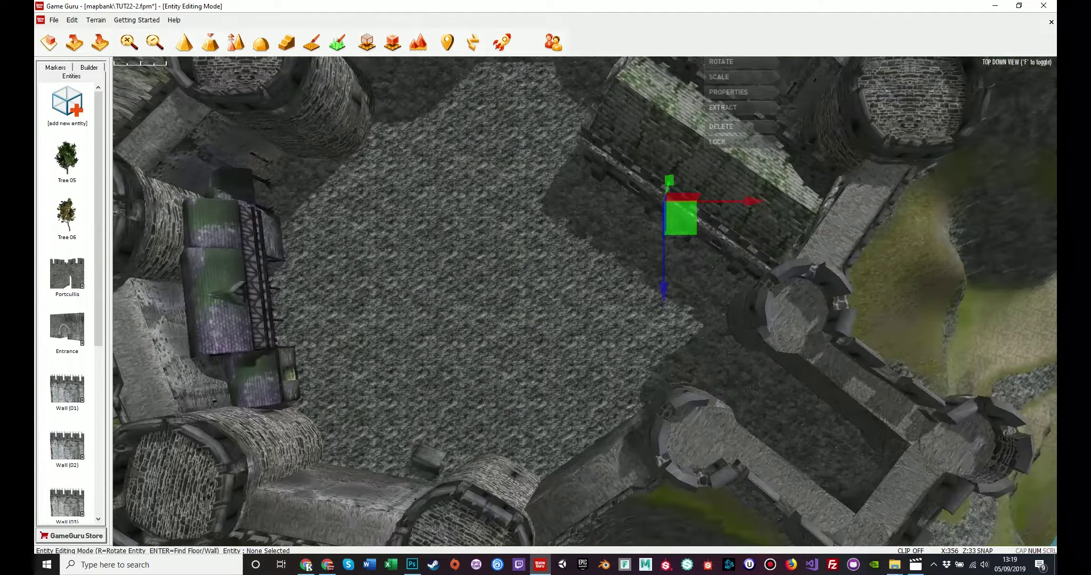
# Add the Latrine from Mega Pack 02 Buildings and place it on the outer wall between the round tower and the gatehouse
pyautogui.click(67, 106)
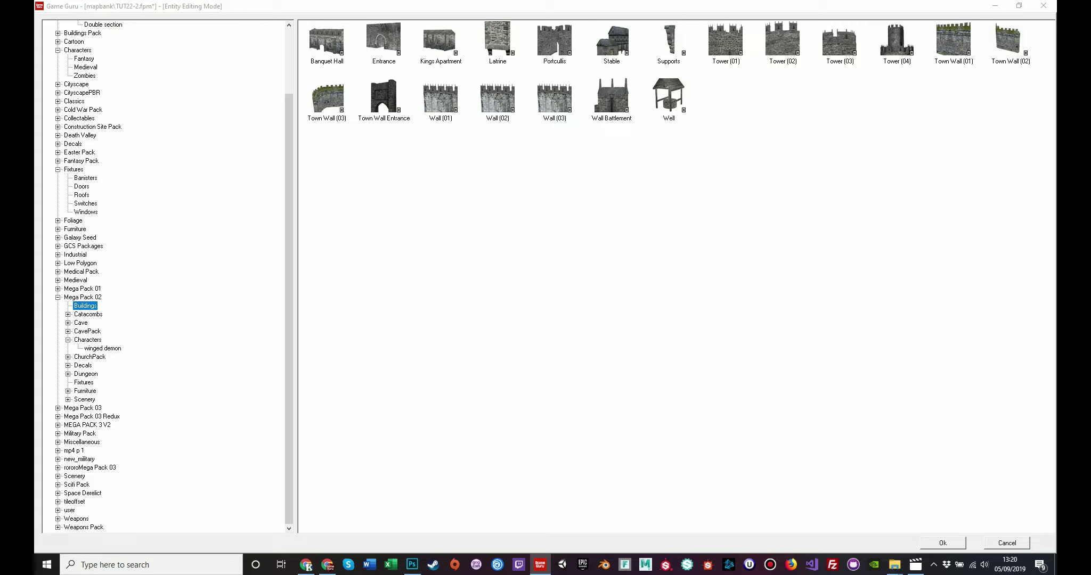
pyautogui.doubleClick(496, 39)
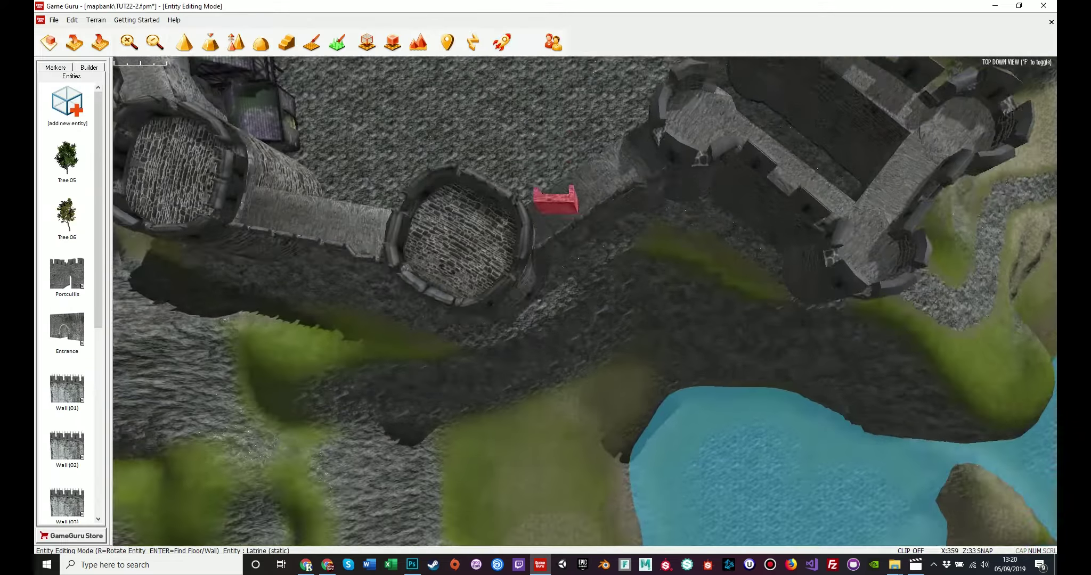
pyautogui.press('f')
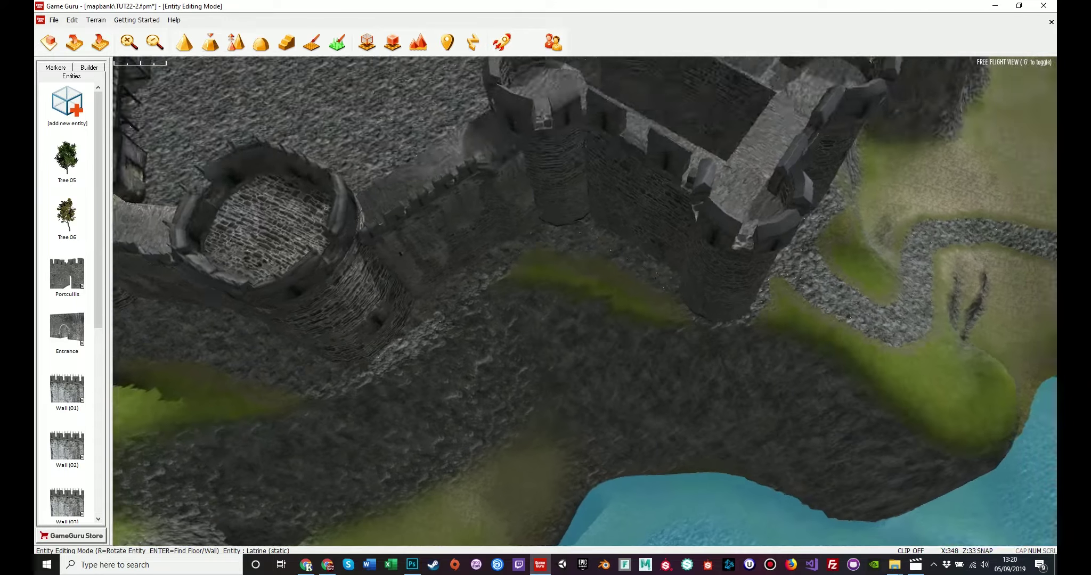
pyautogui.press('w')
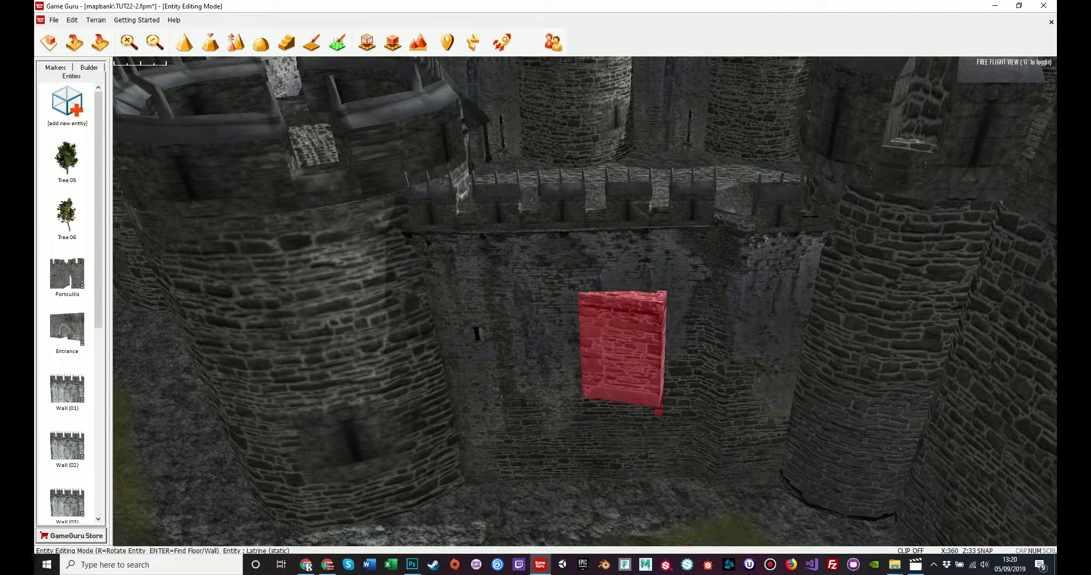
pyautogui.click(633, 379)
# Rotate the Latrine parallel to the outer wall and position it from above against the wall's outer face
pyautogui.press('r')
pyautogui.press('f')
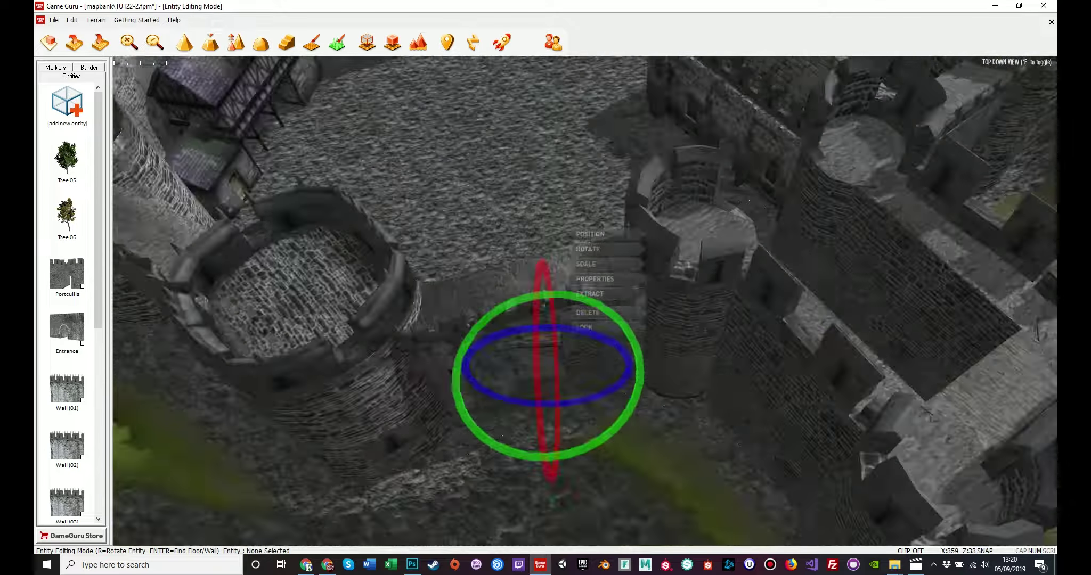
pyautogui.scroll(8, 584, 300)
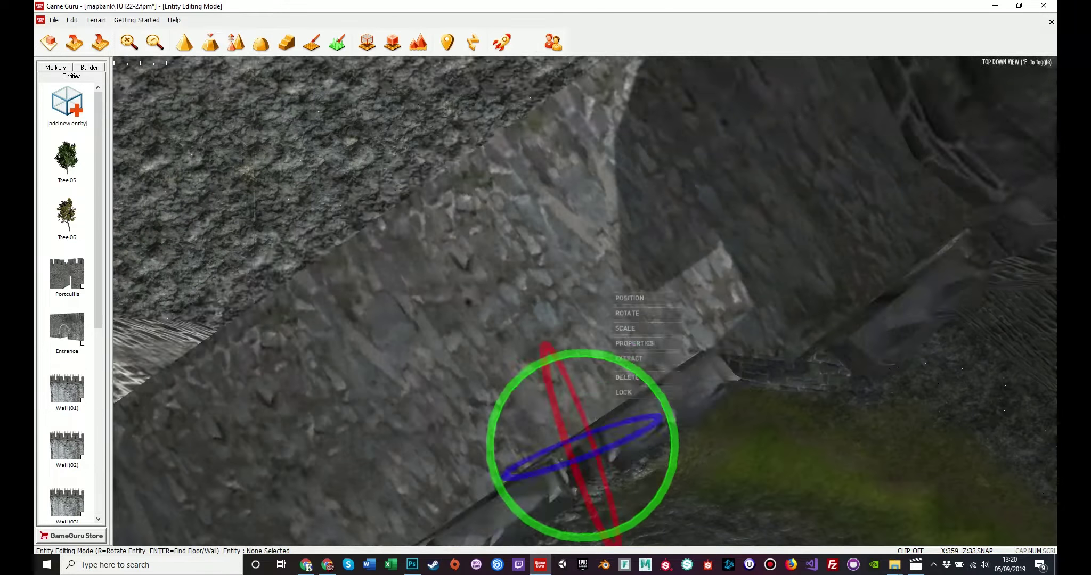
pyautogui.press('s')
pyautogui.moveTo(673, 326); pyautogui.dragTo(669, 290)
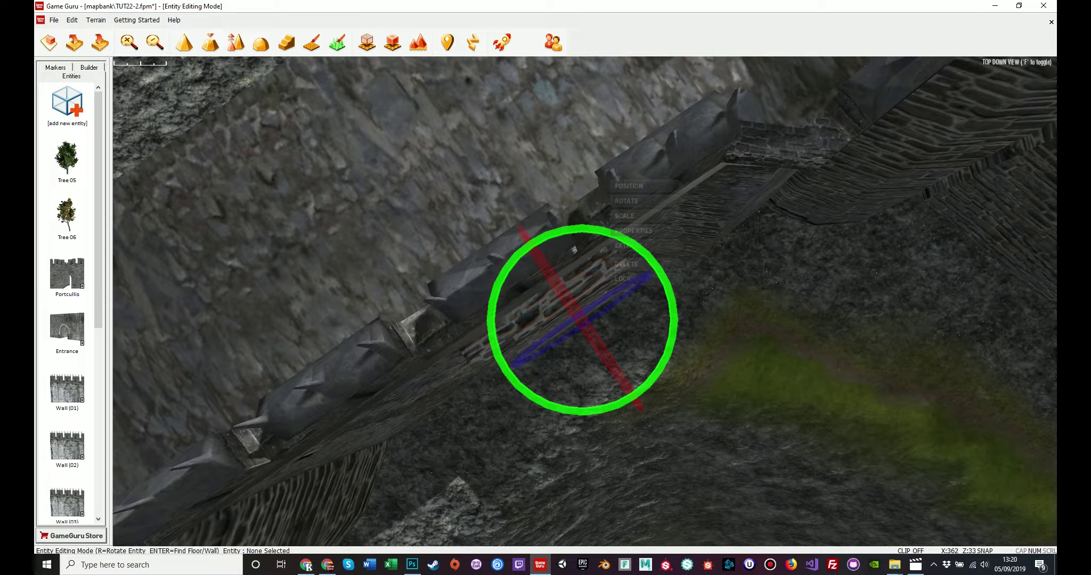
pyautogui.click(629, 186)
pyautogui.moveTo(598, 337)
pyautogui.mouseDown()
pyautogui.moveTo(604, 373)
pyautogui.moveTo(584, 352)
pyautogui.mouseUp()
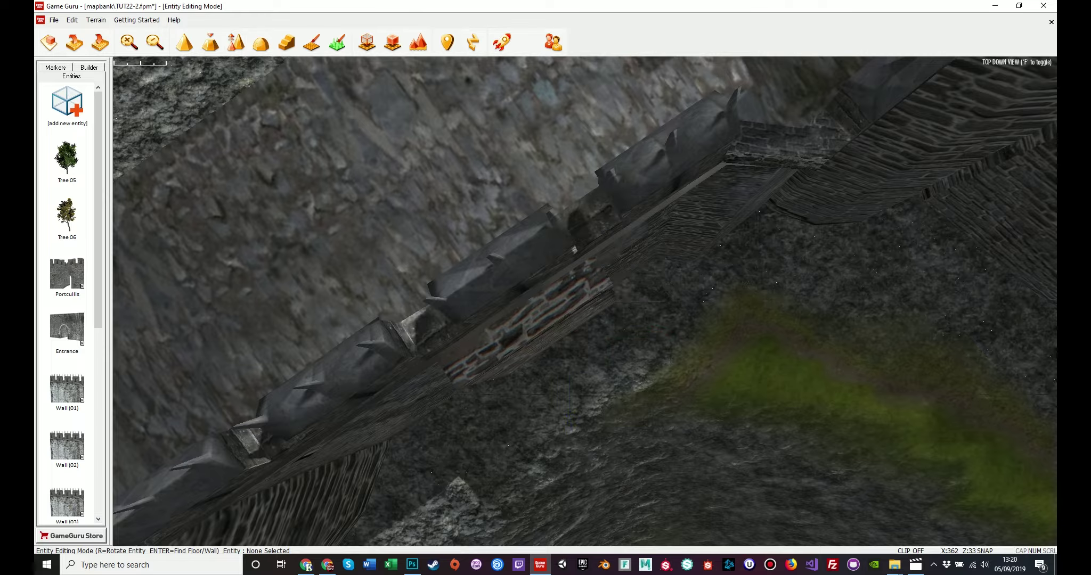
# Check the Latrine's supports from below and shift it outward so more of them protrudes from the wall
pyautogui.press('f')
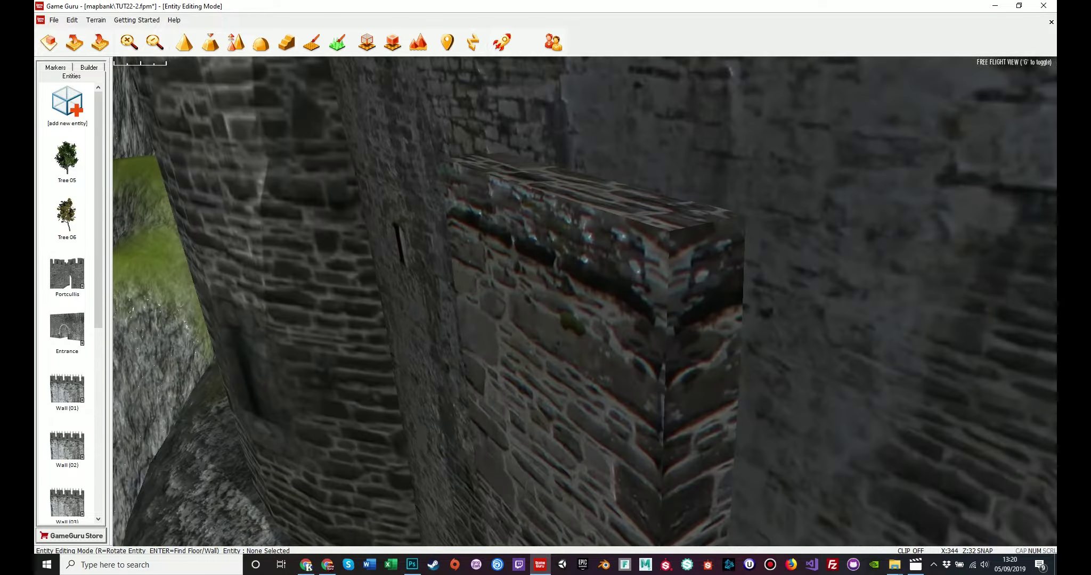
pyautogui.press('w')
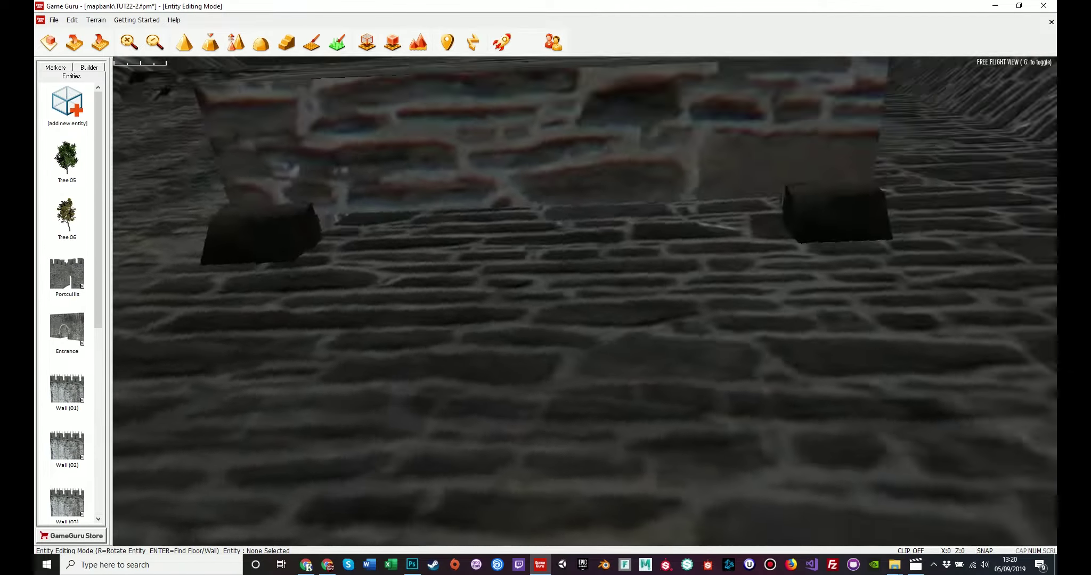
pyautogui.press('s')
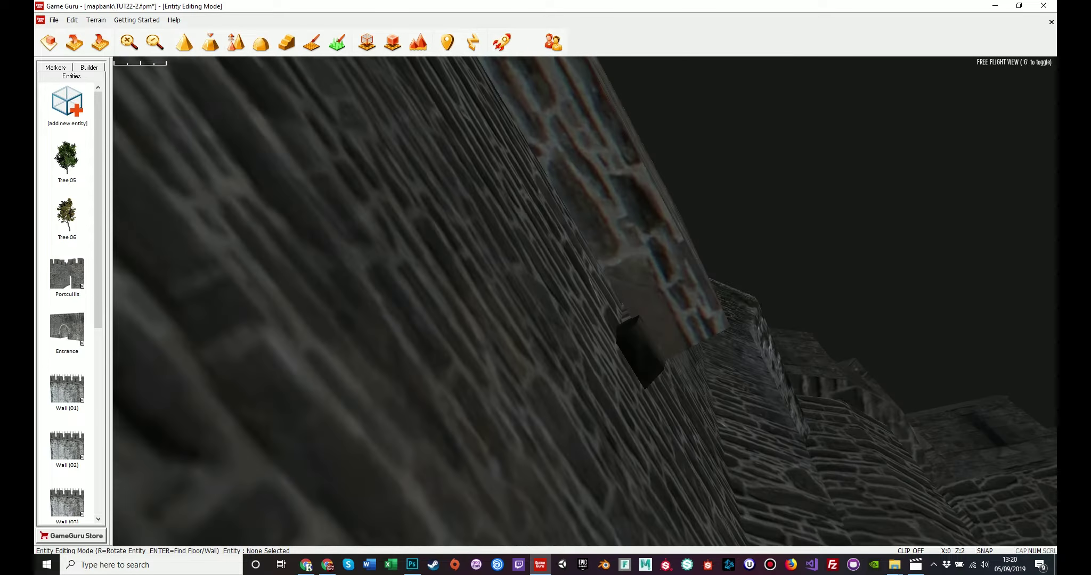
pyautogui.press('s')
pyautogui.click(679, 314)
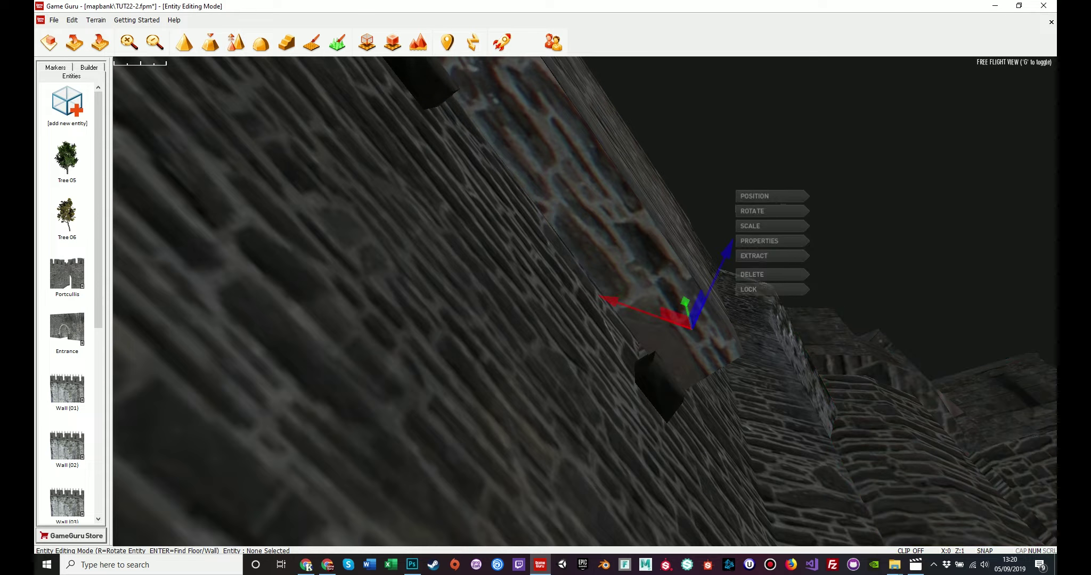
pyautogui.press('w')
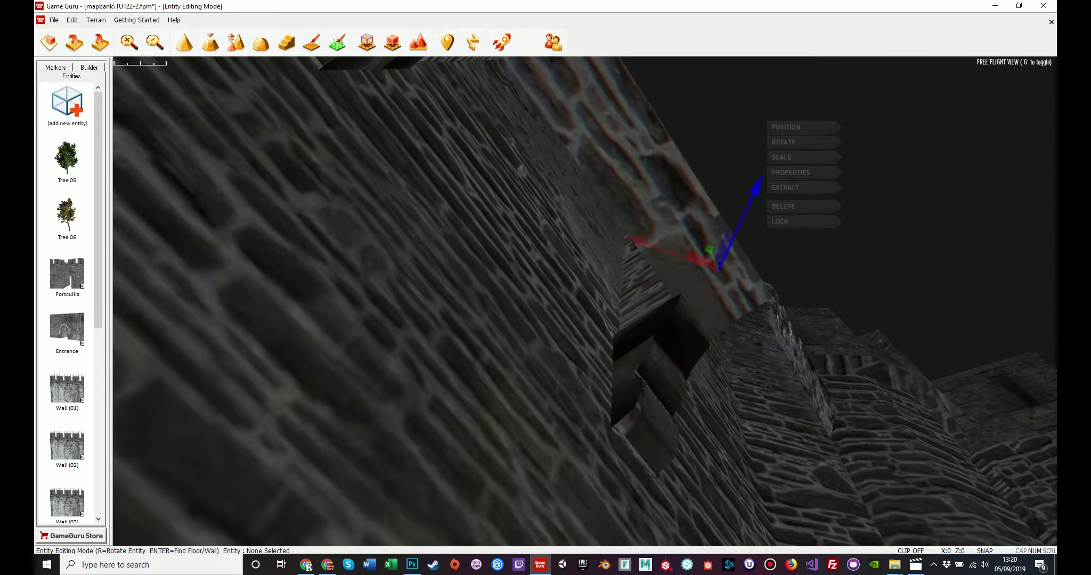
# Survey the castle from a distance, examining the latrine wall, the lake, the surrounding woodland and the path to the gatehouse
pyautogui.moveTo(521, 170); pyautogui.dragTo(522, 81, button='right')
pyautogui.press('s')
pyautogui.press('s')
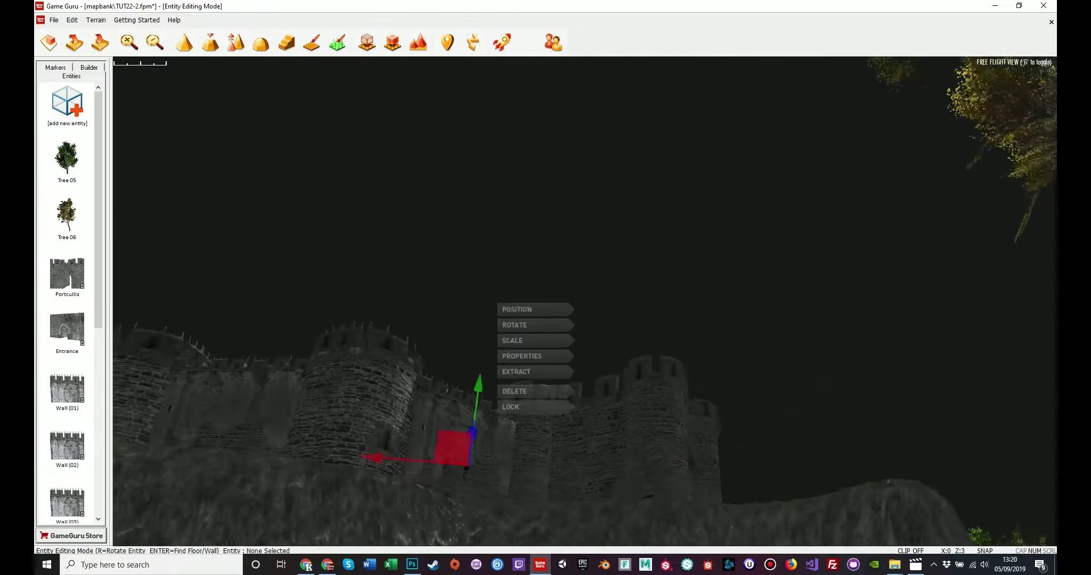
pyautogui.press('s')
pyautogui.moveTo(584, 256); pyautogui.dragTo(663, 373, button='right')
pyautogui.press('w')
pyautogui.press('s')
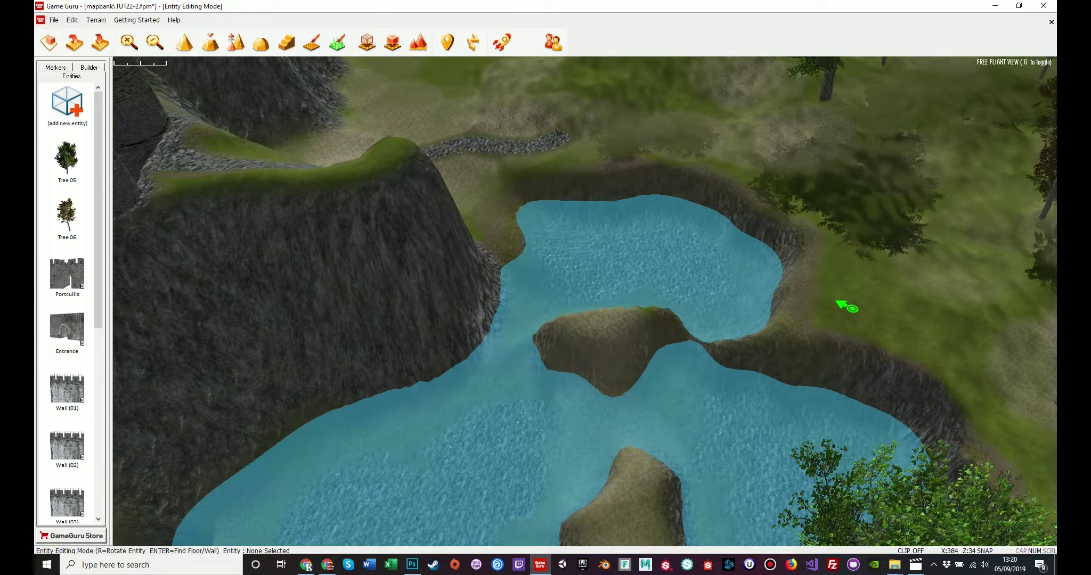
pyautogui.moveTo(850, 339); pyautogui.dragTo(844, 298, button='right')
pyautogui.press('d')
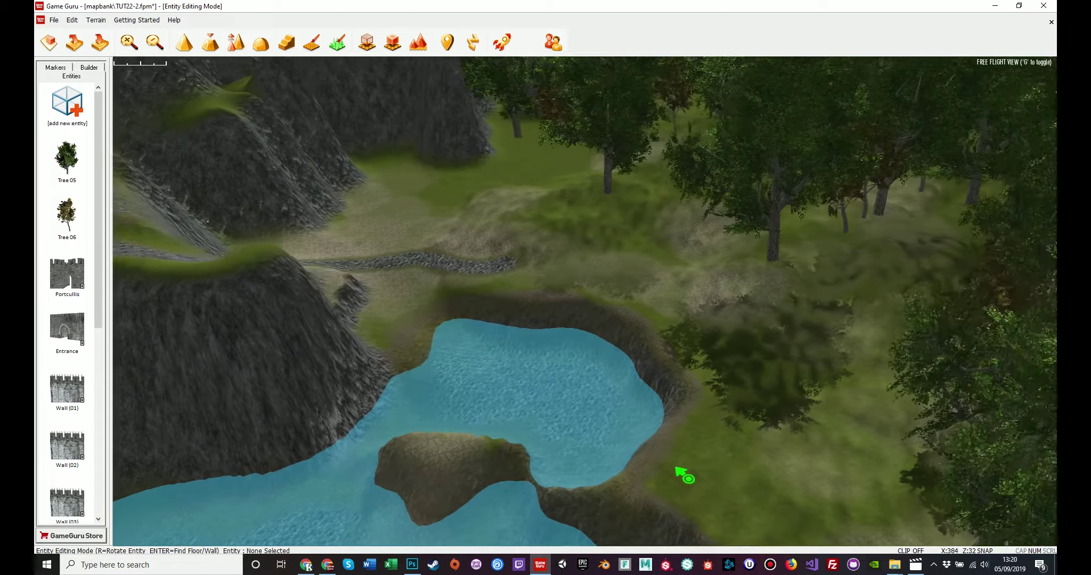
pyautogui.moveTo(648, 467); pyautogui.dragTo(301, 357, button='right')
pyautogui.press('d')
pyautogui.press('d')
pyautogui.press('d')
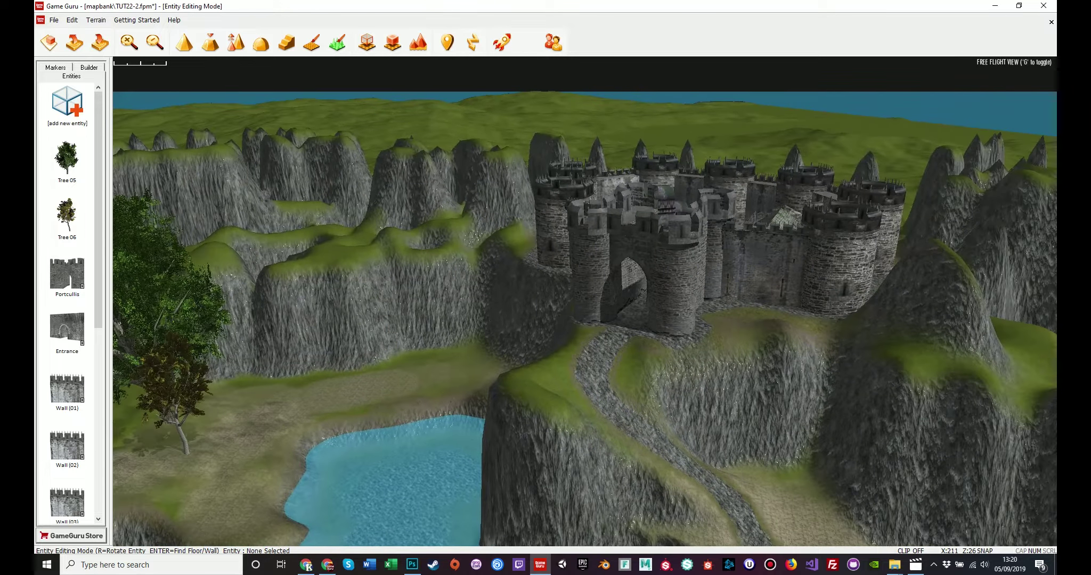
pyautogui.moveTo(584, 301)
pyautogui.mouseDown(button='right')
pyautogui.moveTo(712, 310)
pyautogui.moveTo(648, 385)
pyautogui.moveTo(527, 407)
pyautogui.moveTo(525, 373)
pyautogui.moveTo(426, 383)
pyautogui.moveTo(319, 362)
pyautogui.moveTo(362, 373)
pyautogui.mouseUp(button='right')
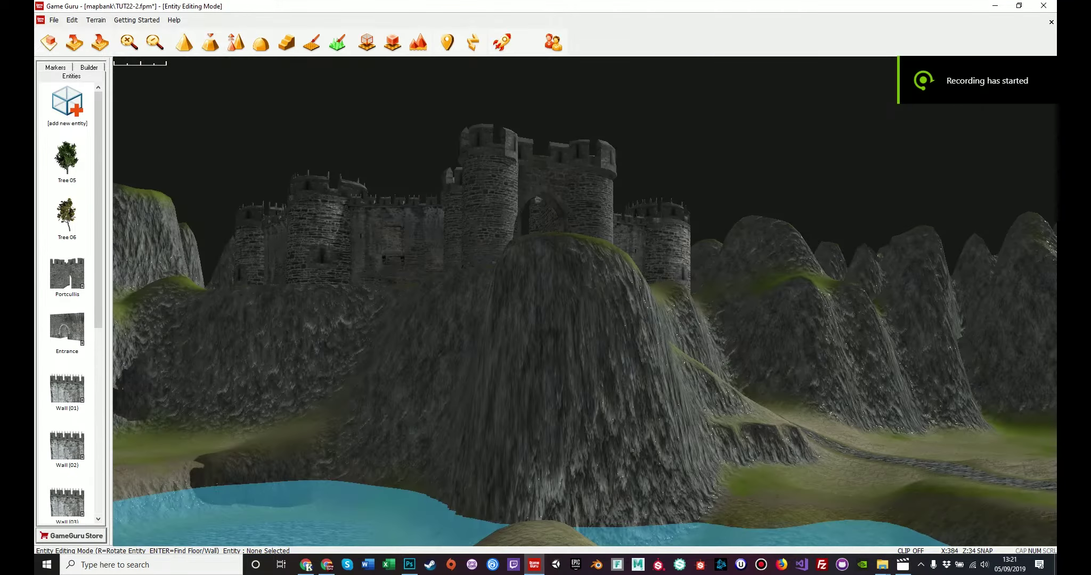
# Examine the cliffs and path below the castle, and inspect the courtyard with its well and Banquet Hall
pyautogui.moveTo(362, 373); pyautogui.dragTo(293, 372, button='right')
pyautogui.press('a')
pyautogui.press('w')
pyautogui.press('w')
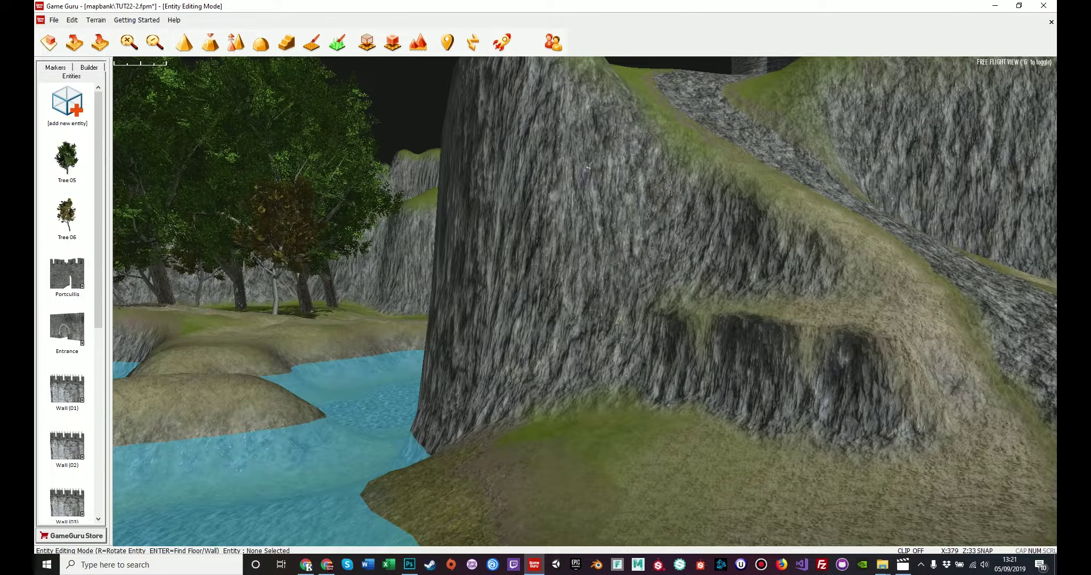
pyautogui.press('d')
pyautogui.moveTo(585, 302); pyautogui.dragTo(634, 302, button='right')
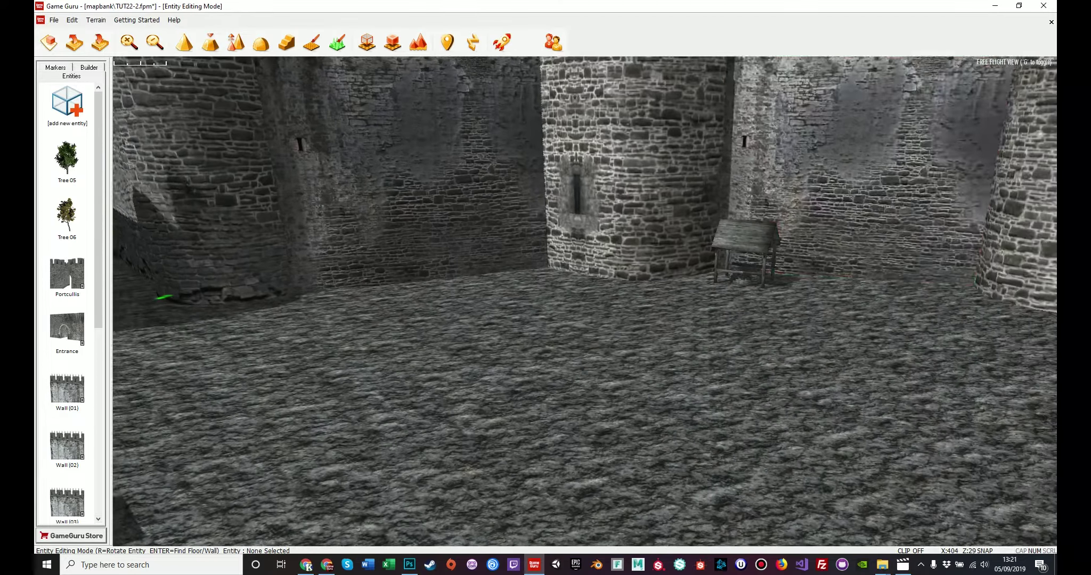
pyautogui.moveTo(655, 213)
pyautogui.mouseDown(button='right')
pyautogui.moveTo(633, 229)
pyautogui.moveTo(650, 229)
pyautogui.mouseUp(button='right')
pyautogui.press('s')
pyautogui.press('w')
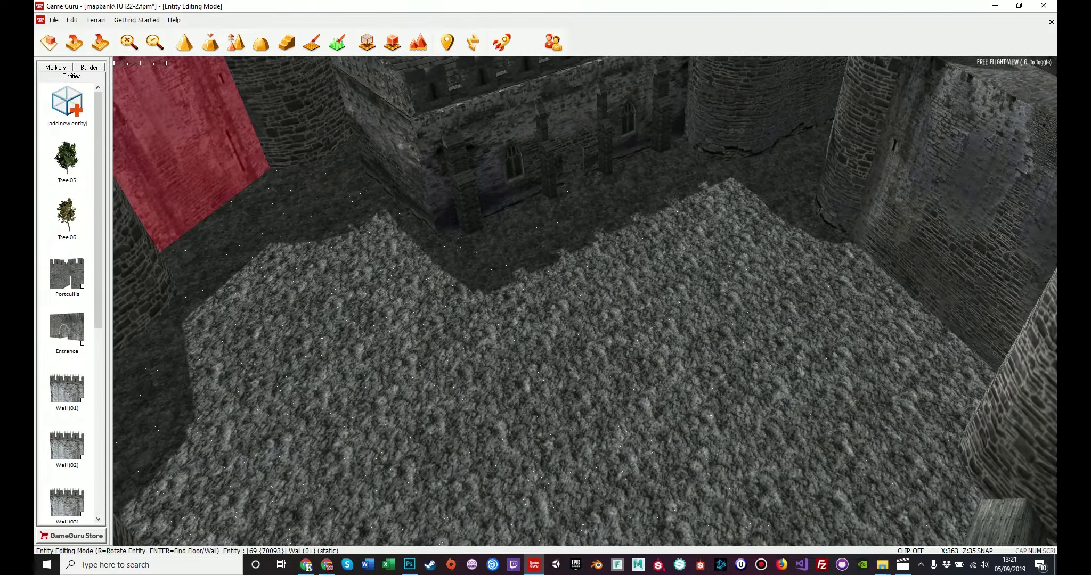
# Browse the Catacombs, Cave and CavePack entities of Mega Pack 02 in the entity library
pyautogui.click(66, 104)
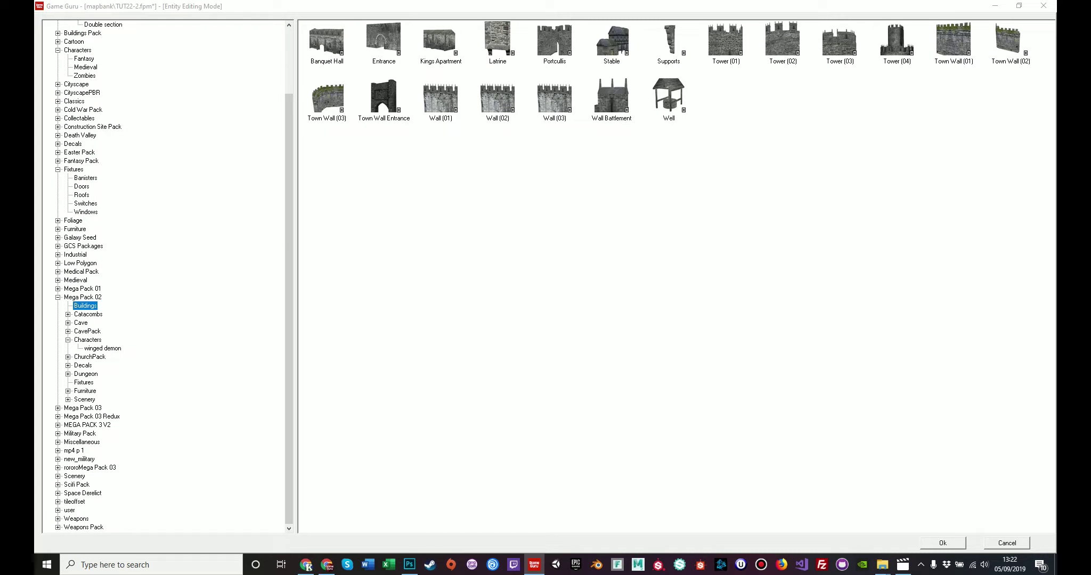
pyautogui.click(88, 314)
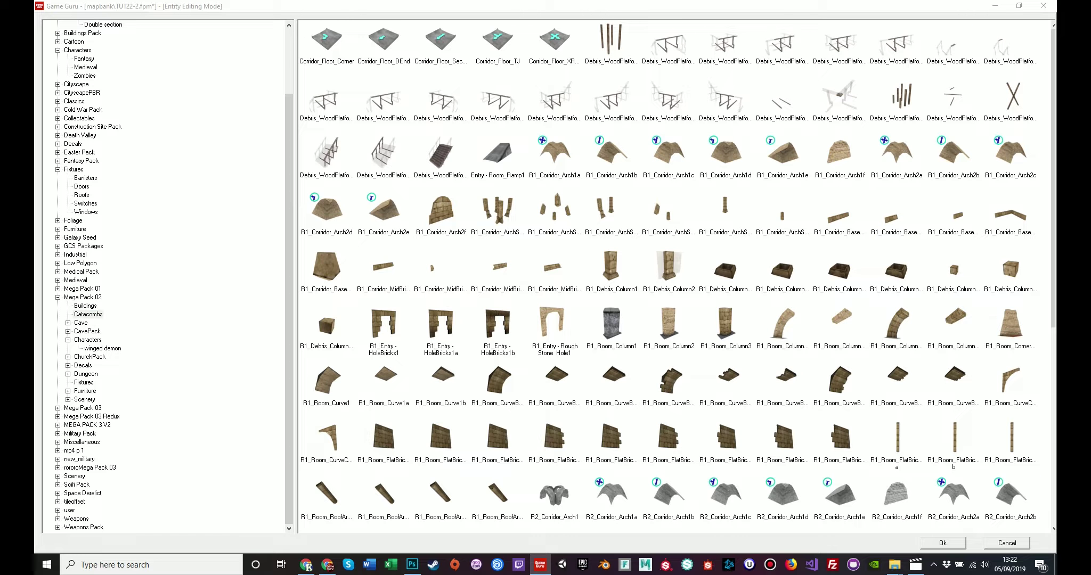
pyautogui.scroll(-5, 675, 274)
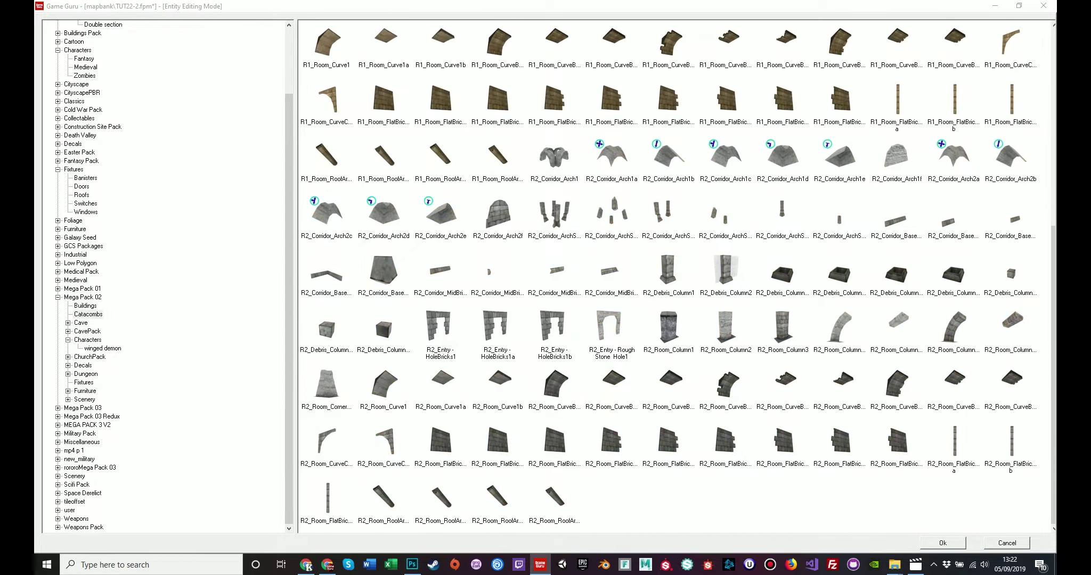
pyautogui.scroll(3, 675, 274)
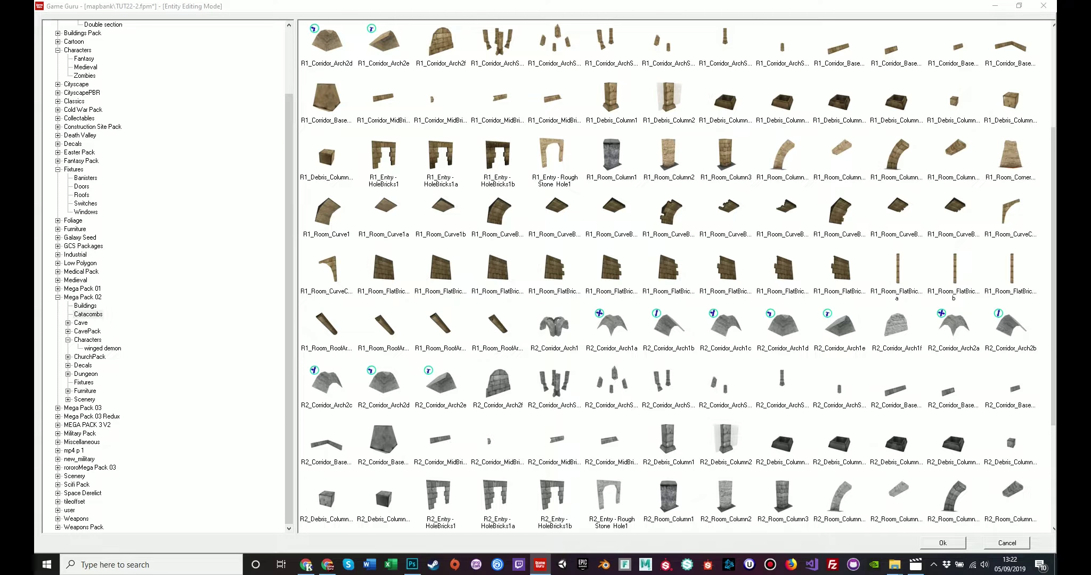
pyautogui.scroll(2, 676, 274)
pyautogui.scroll(2, 675, 275)
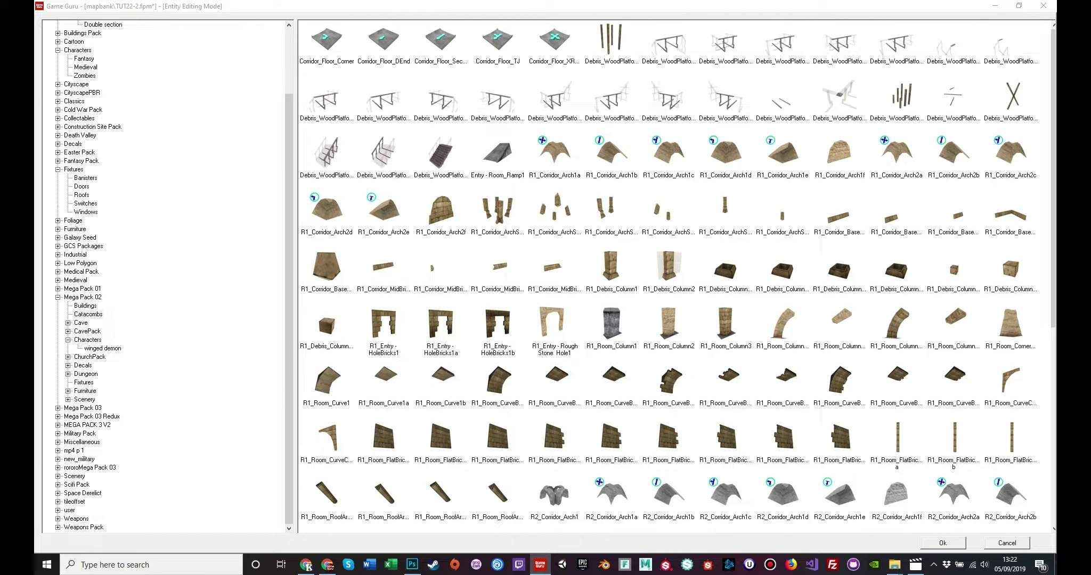
pyautogui.click(81, 323)
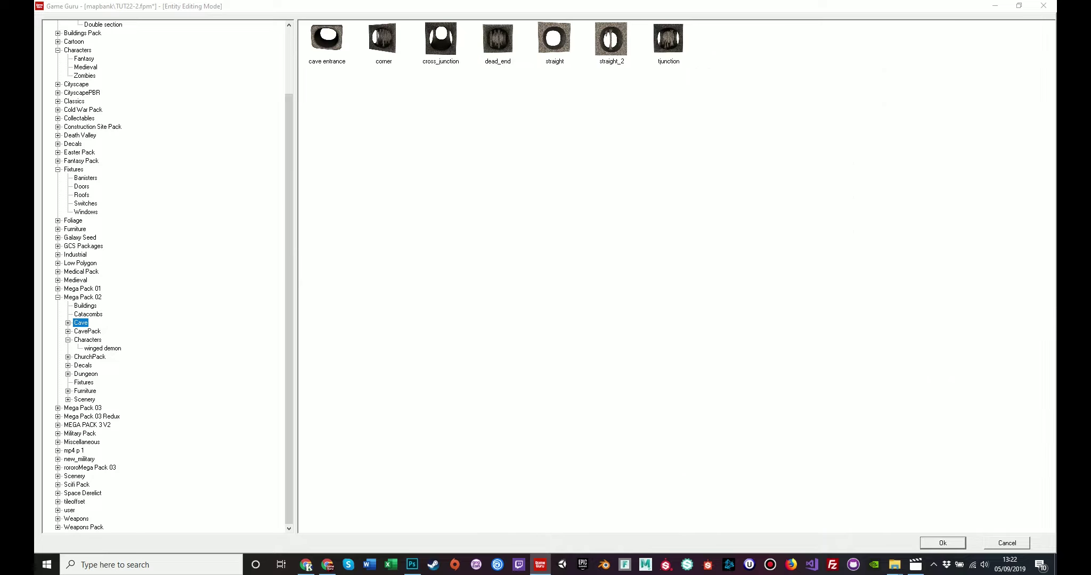
pyautogui.click(87, 332)
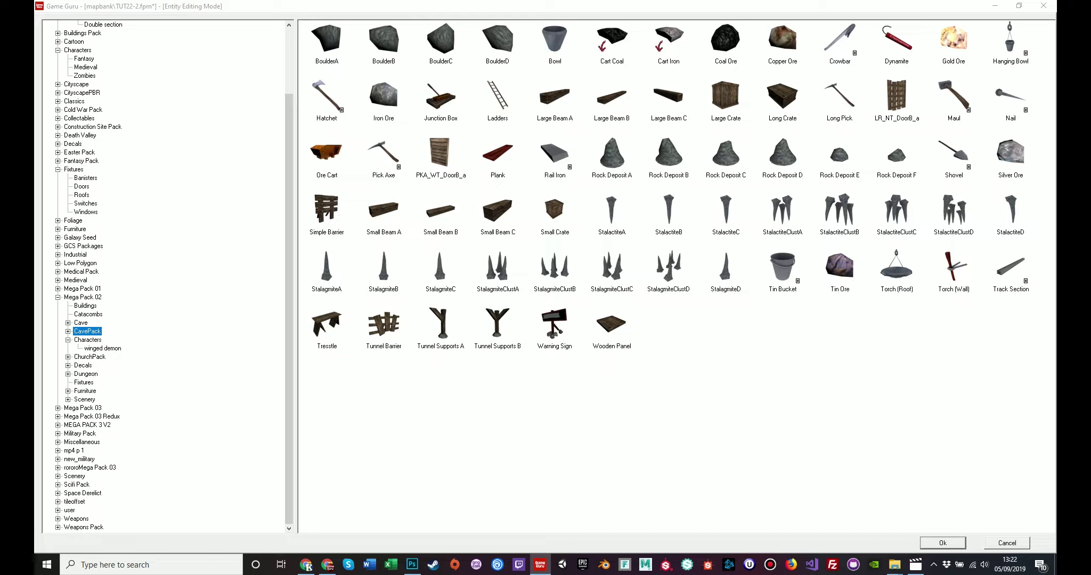